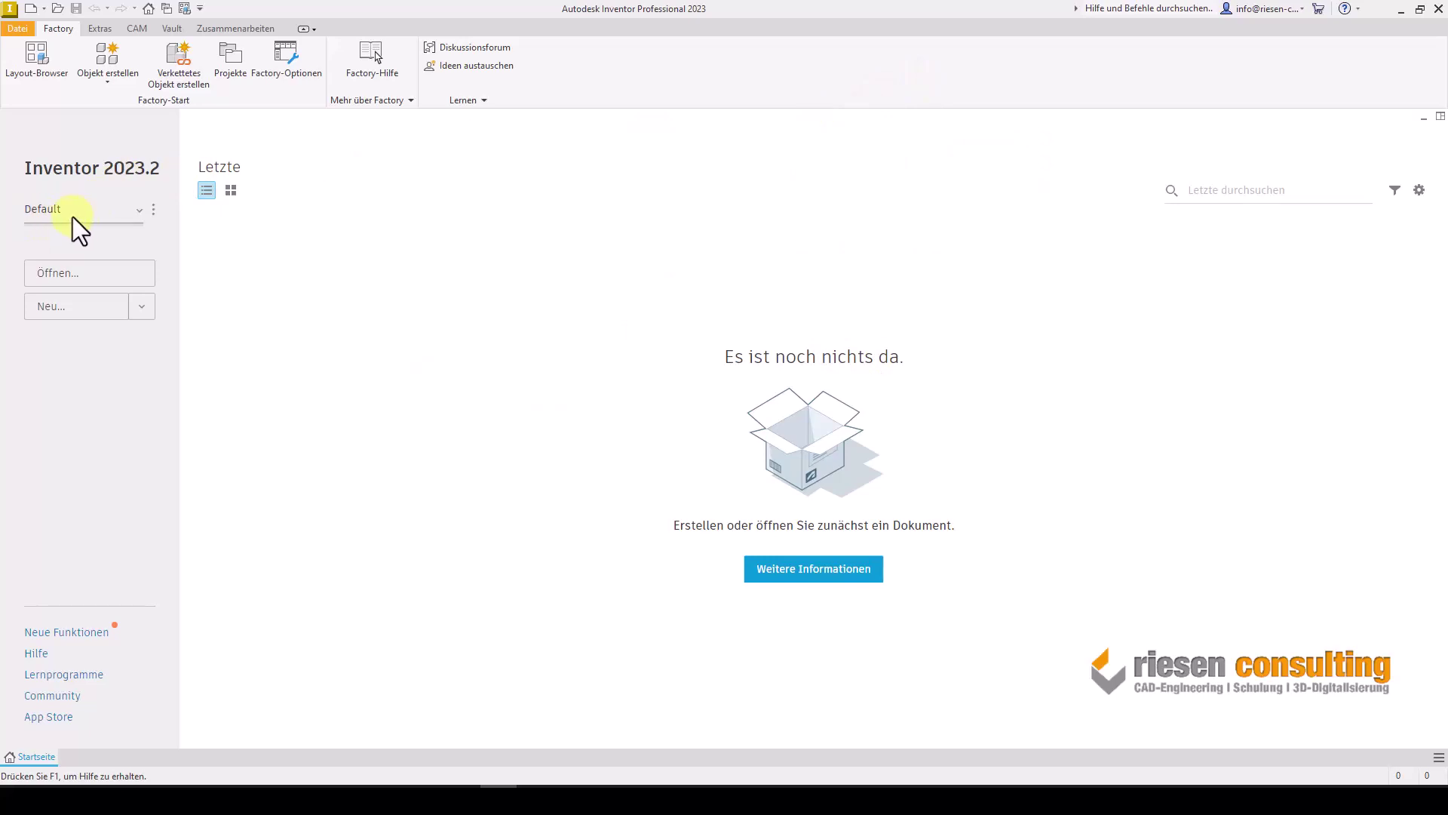
Check the project list, close it unchanged, and reveal the active Default project's options.
left_click(125, 210)
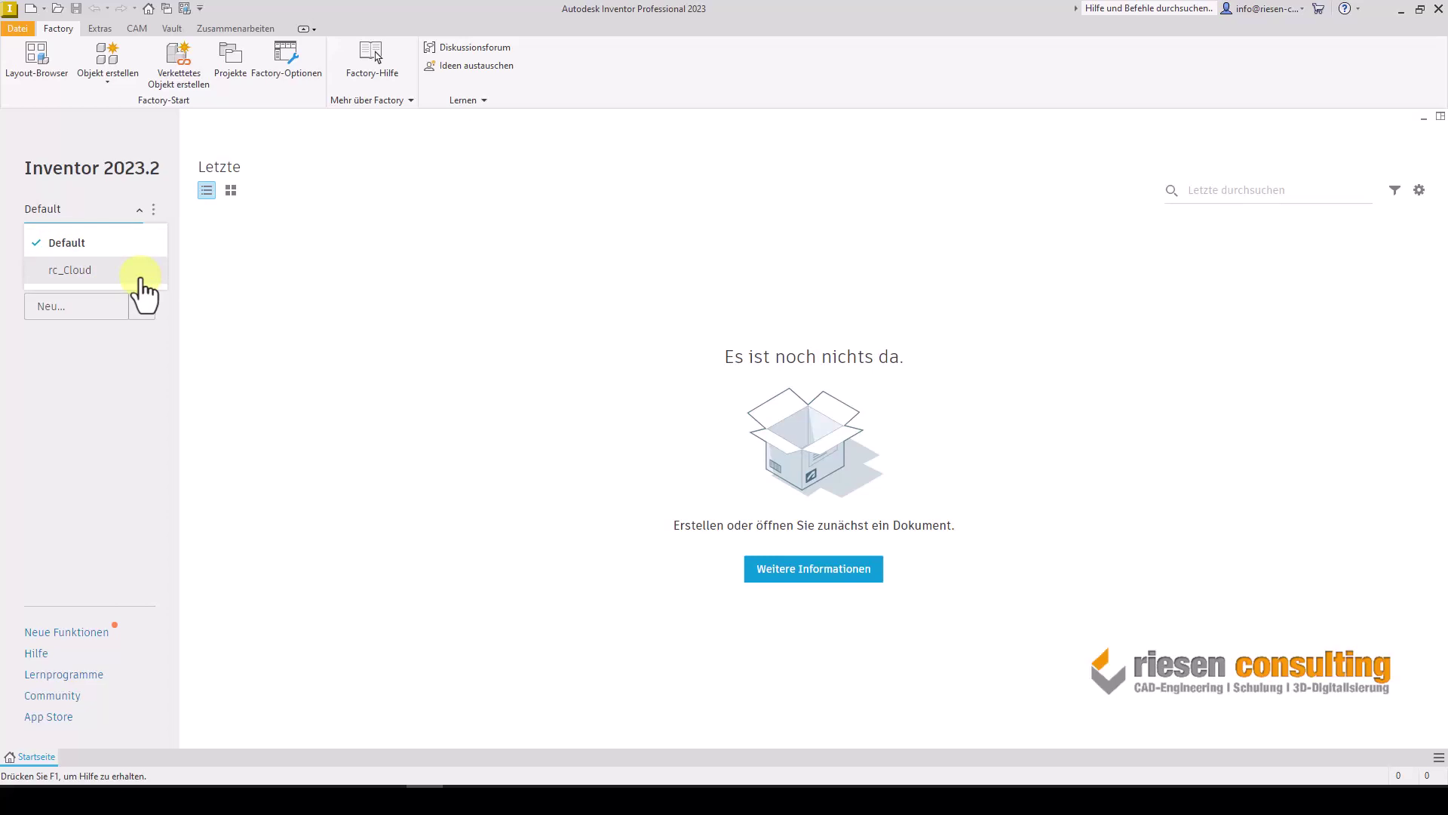
left_click(411, 335)
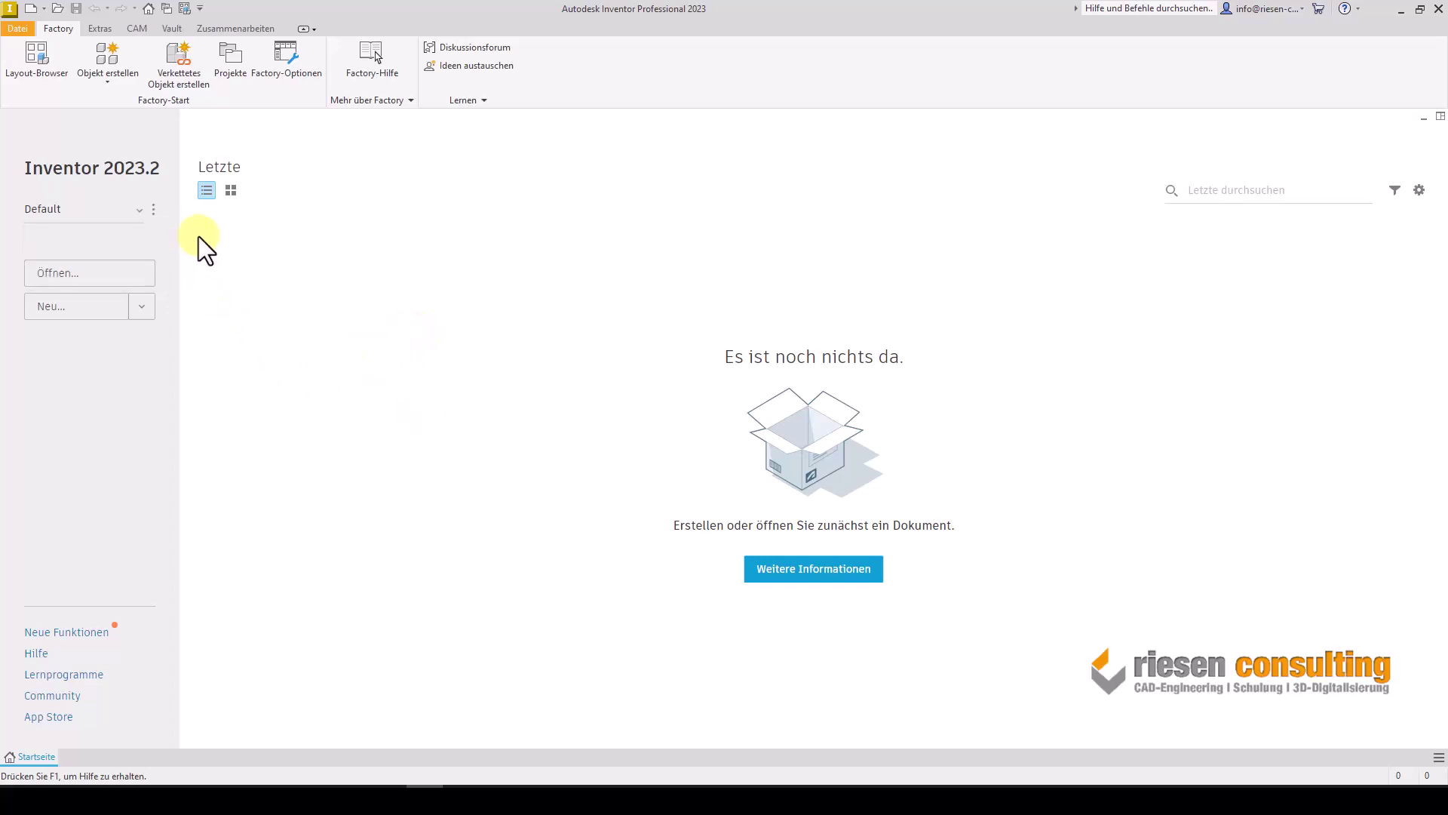
left_click(154, 210)
Open the Default project settings, dismiss the missing-projects message, and start a new project.
left_click(182, 240)
left_click(663, 432)
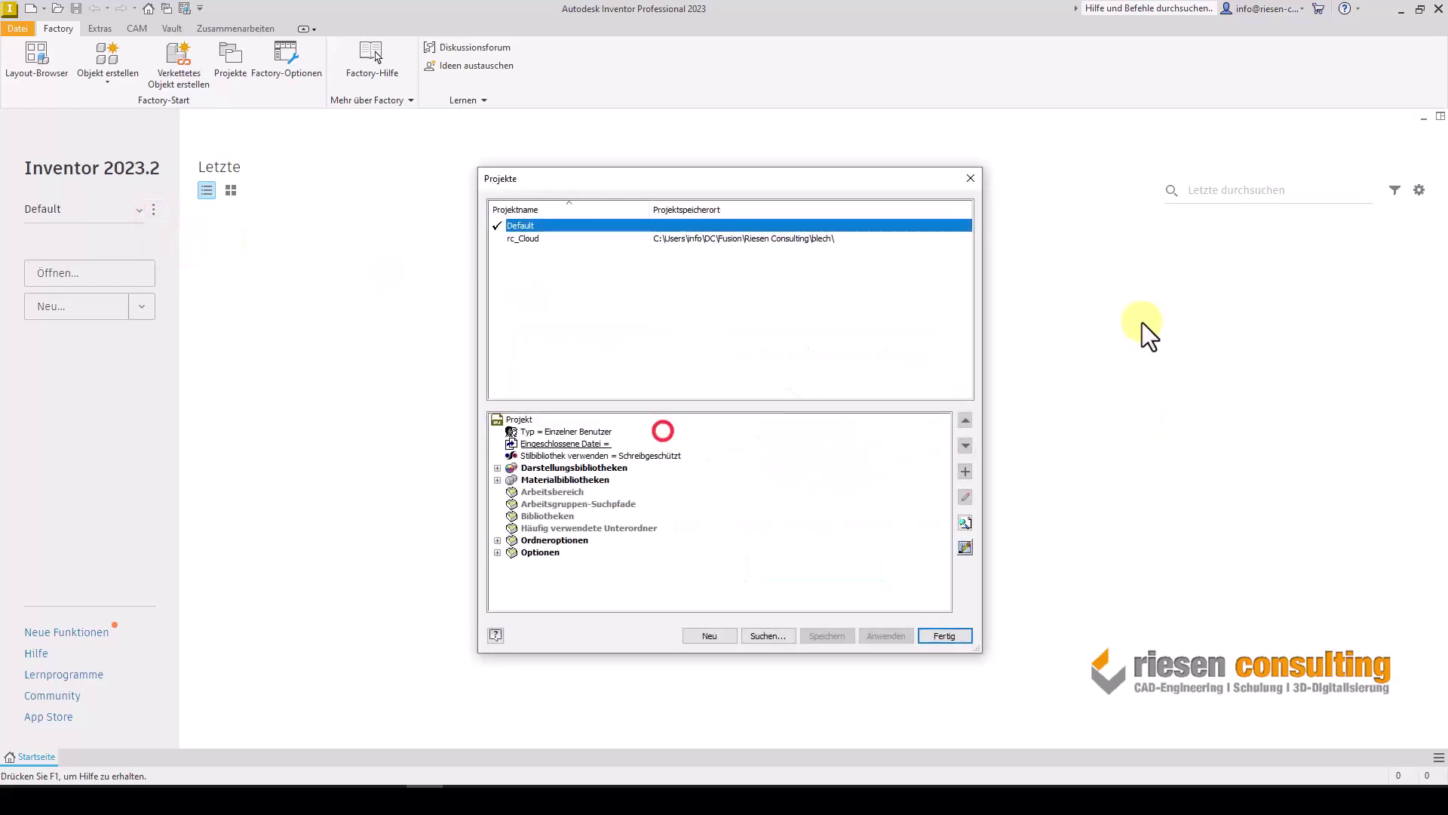
left_click_drag(686, 179, 672, 169)
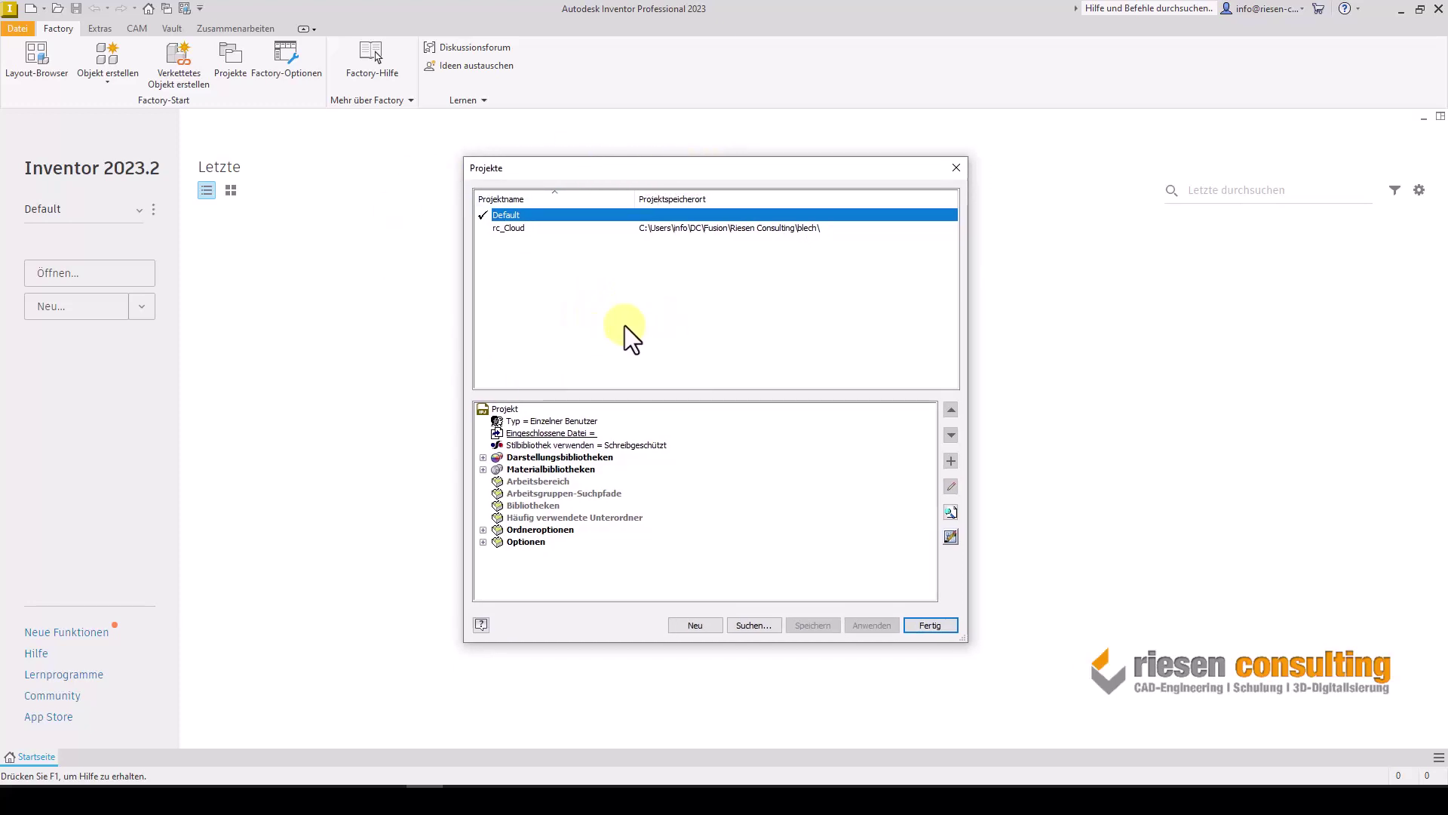
left_click(697, 623)
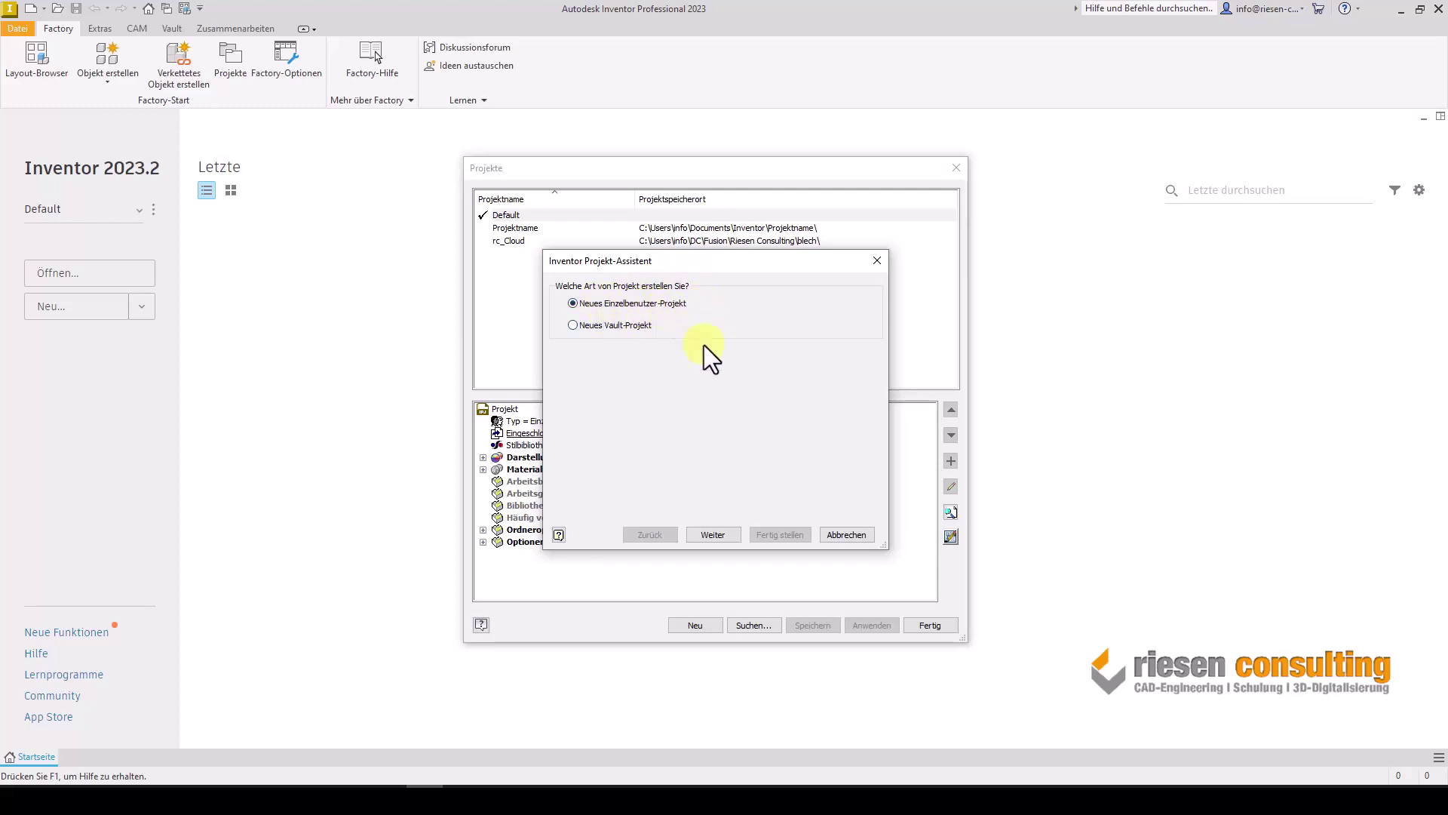
Choose a single-user project and name it Riesen Consulting.
left_click(728, 535)
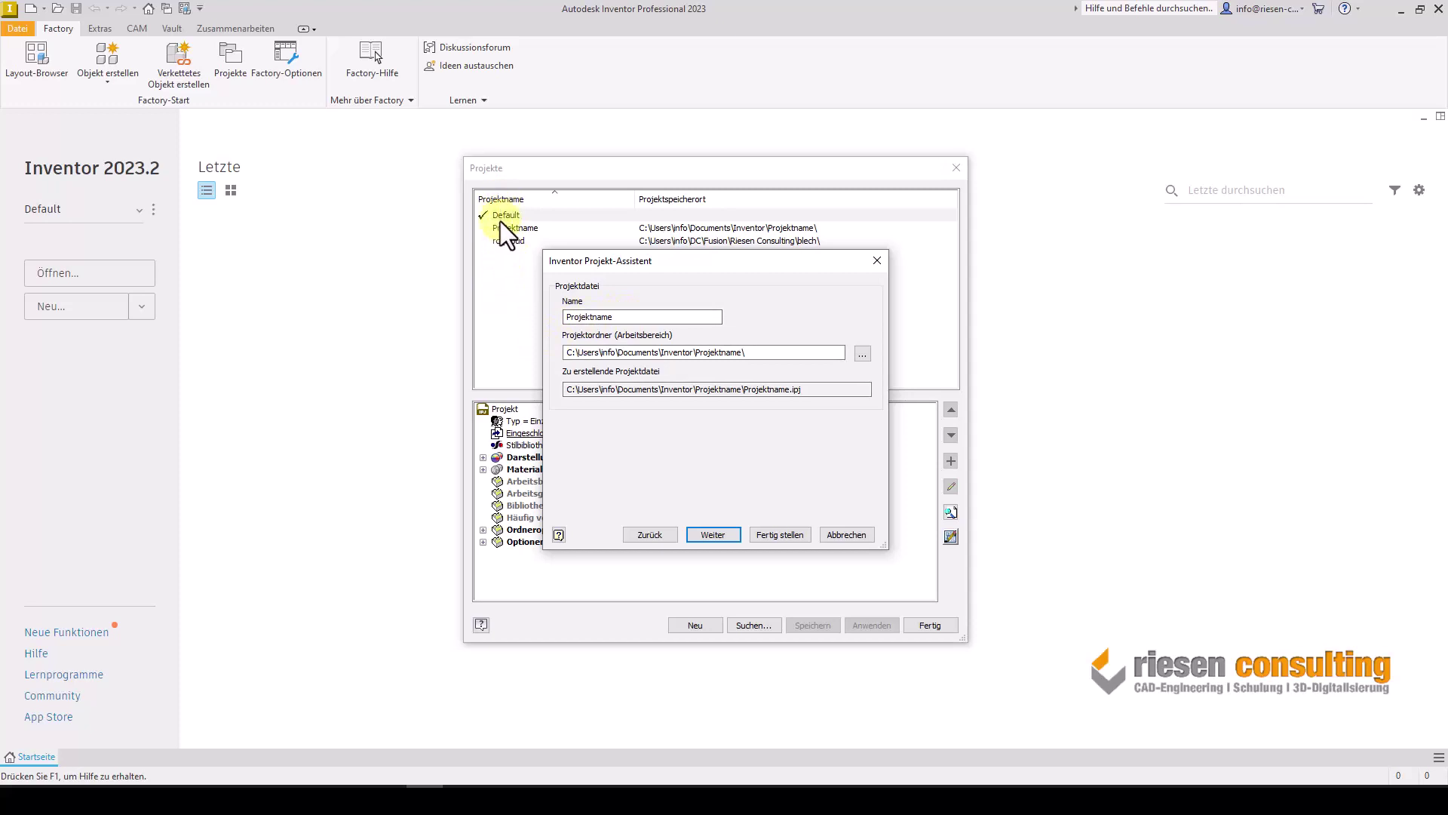
double_click(613, 316)
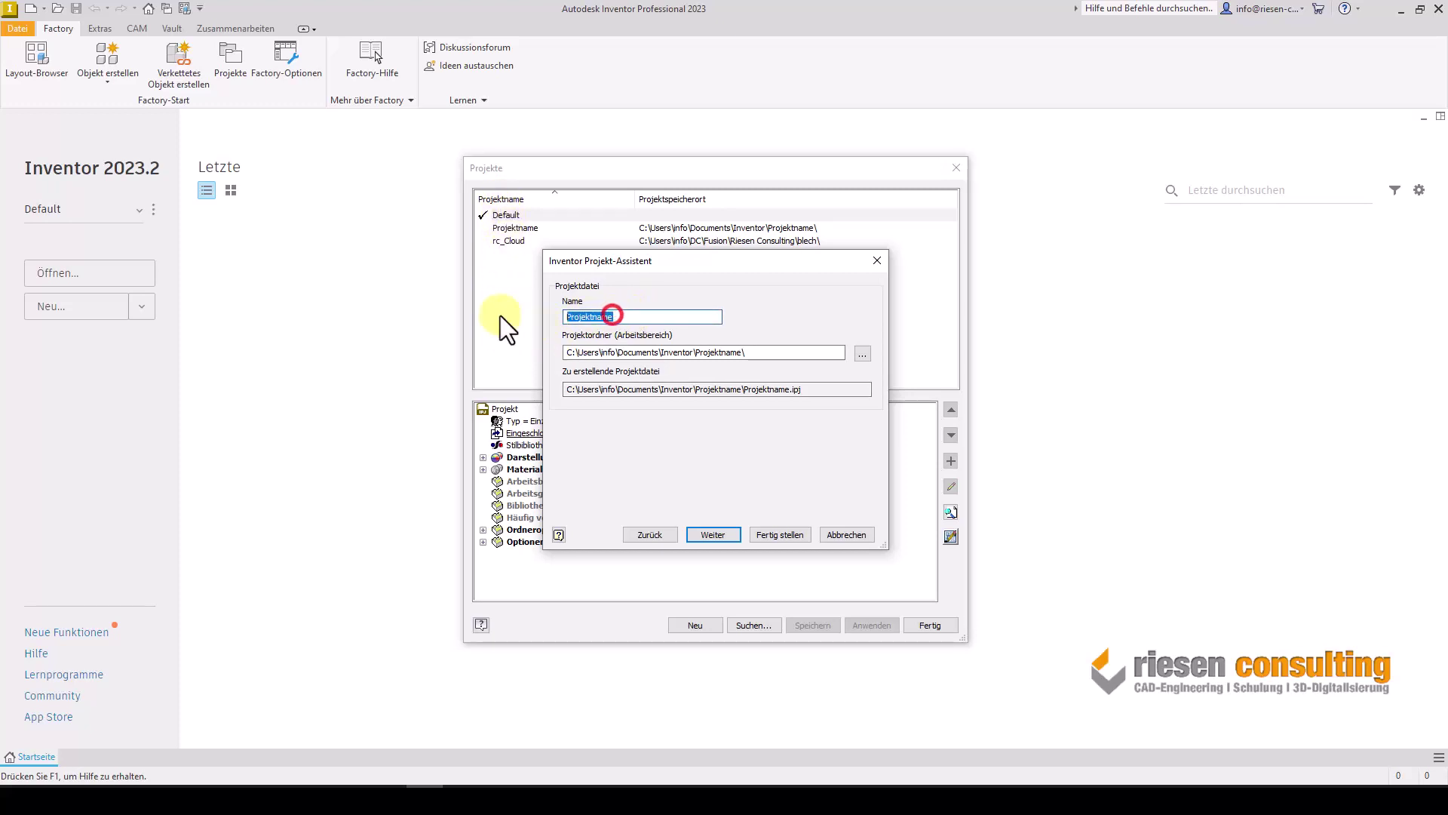
type("Rie")
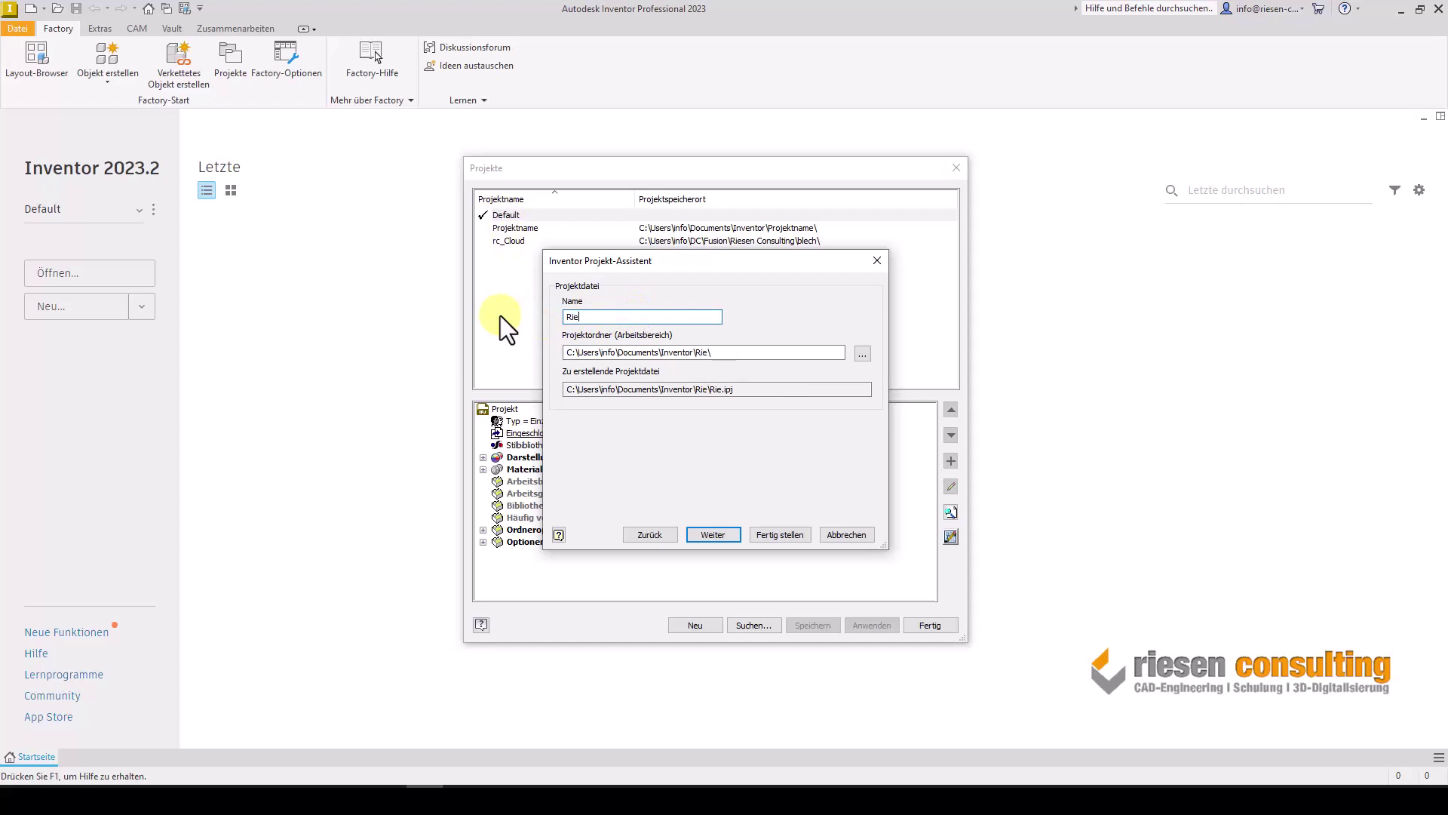
type("sen Consulting")
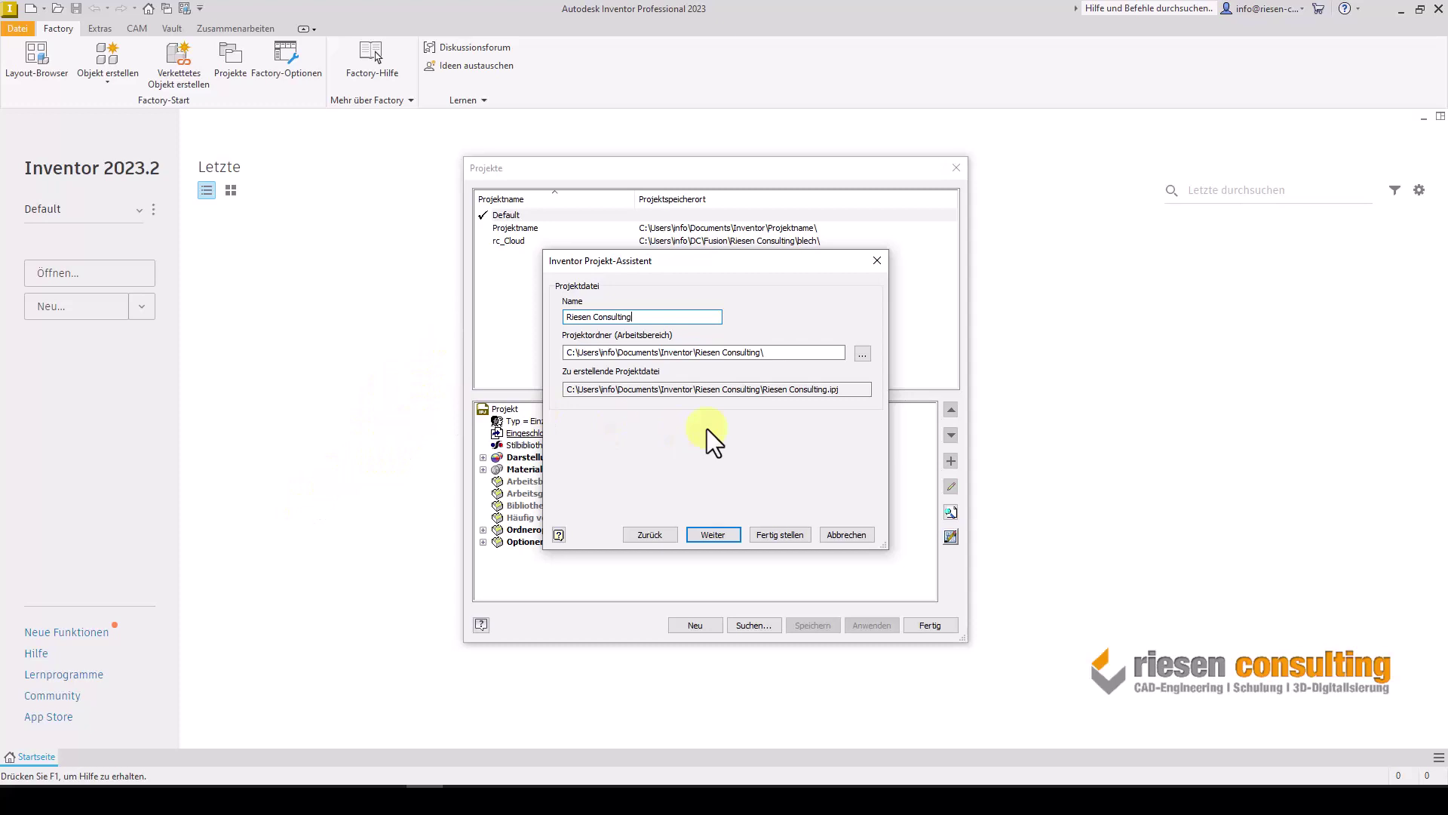
left_click(862, 354)
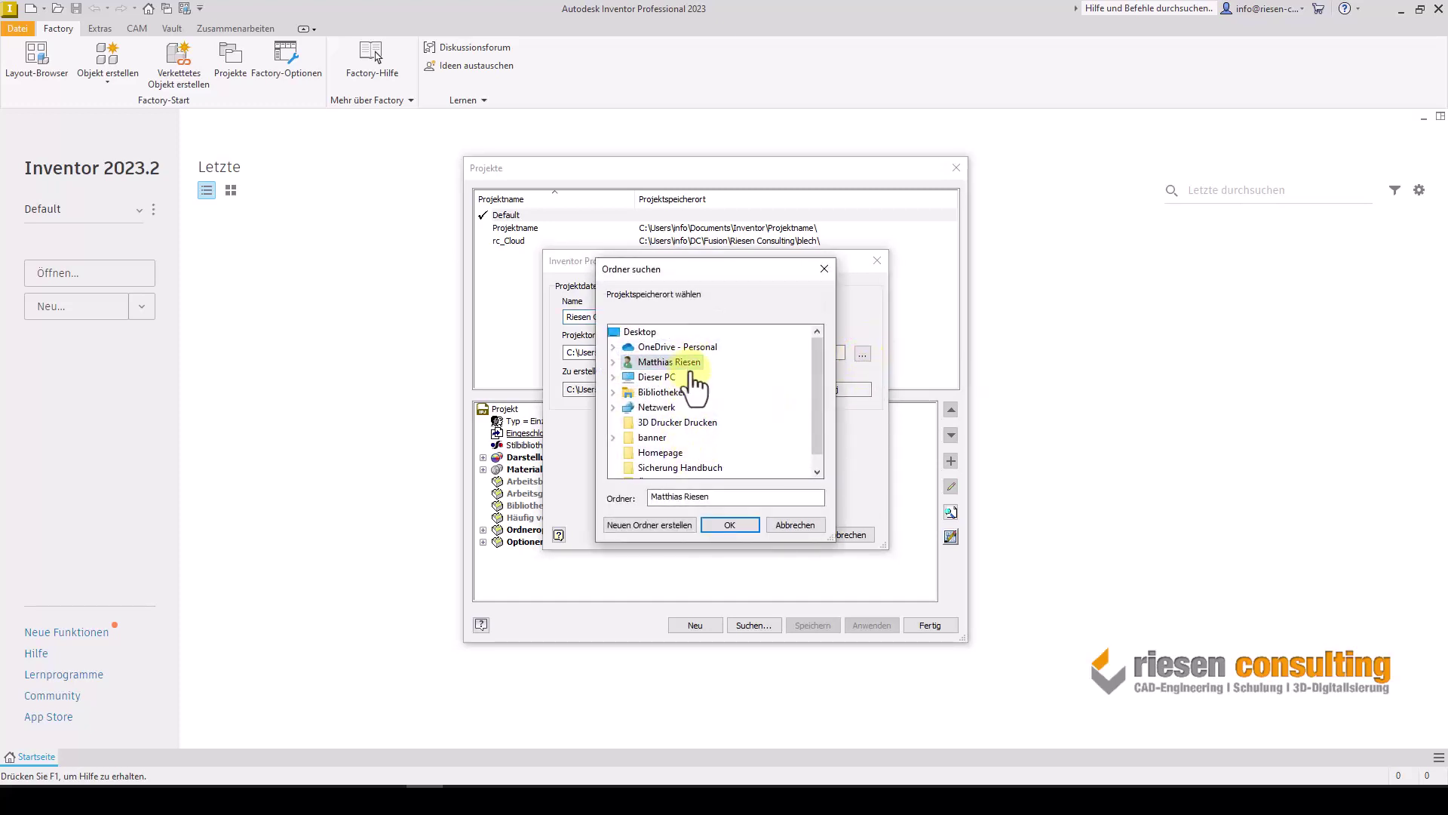
scroll(687, 406, "down", 1)
scroll(687, 411, "up", 1)
left_click(616, 374)
scroll(656, 407, "down", 3)
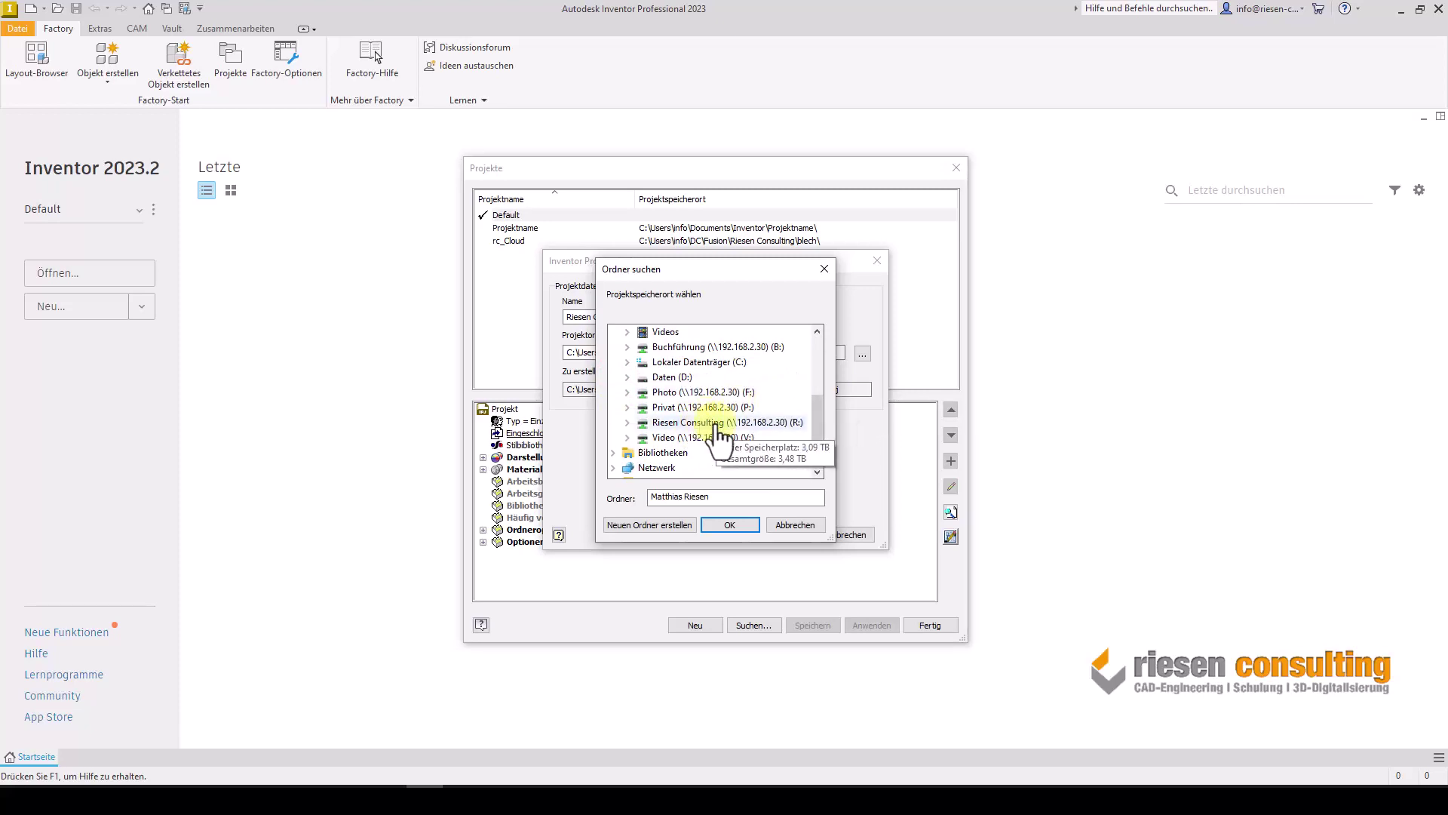
left_click(792, 523)
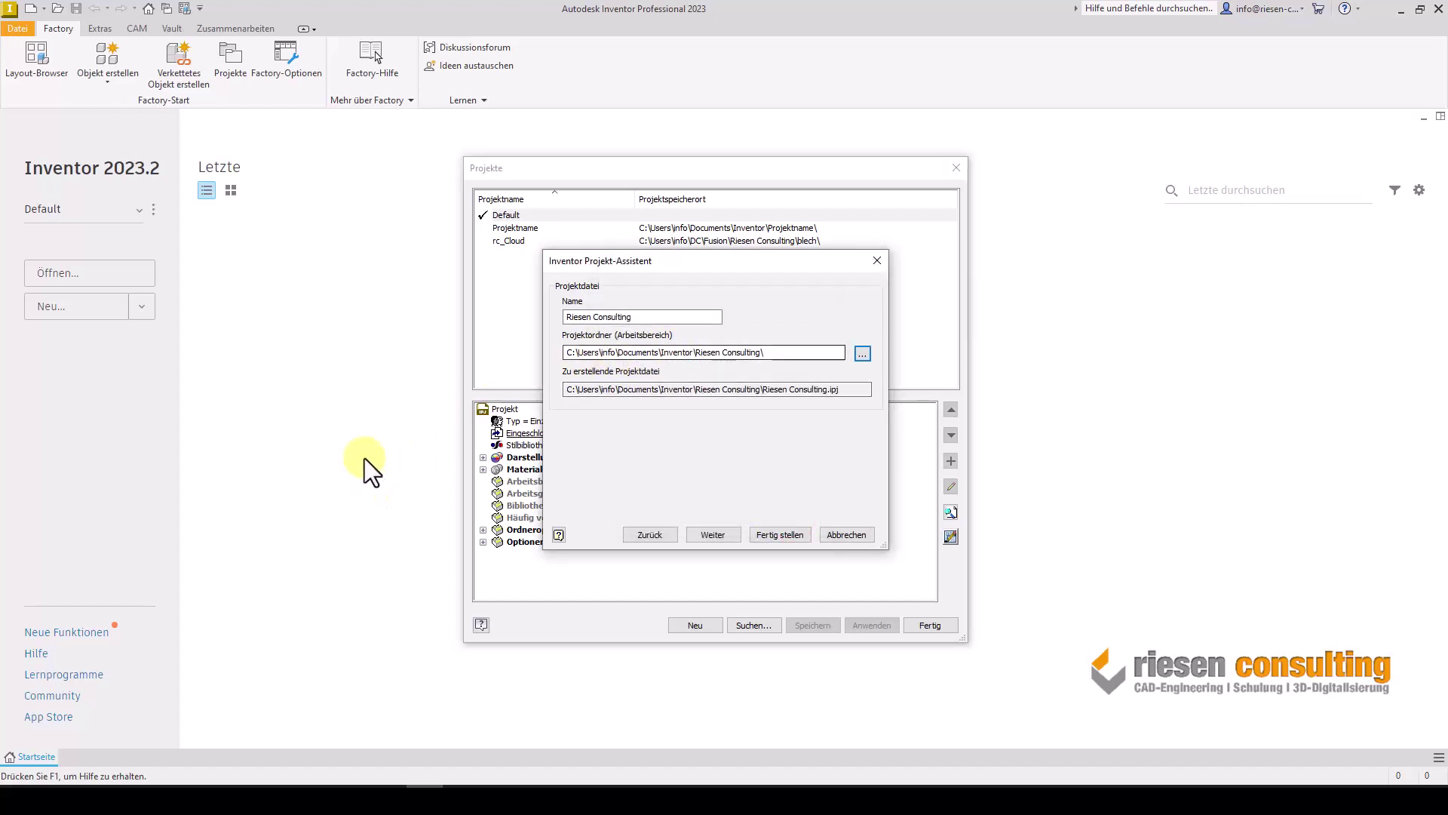
left_click(154, 784)
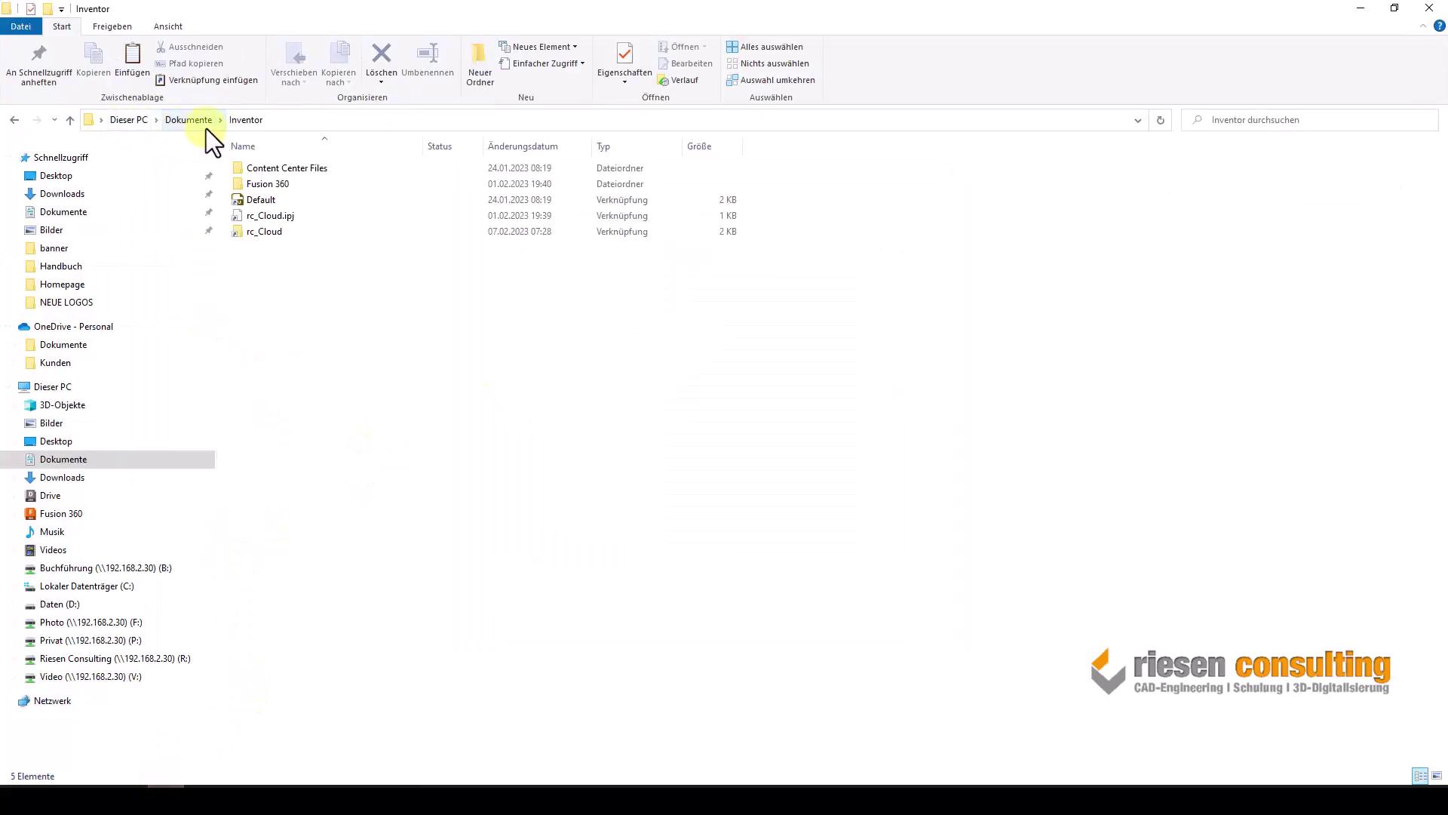
left_click(253, 124)
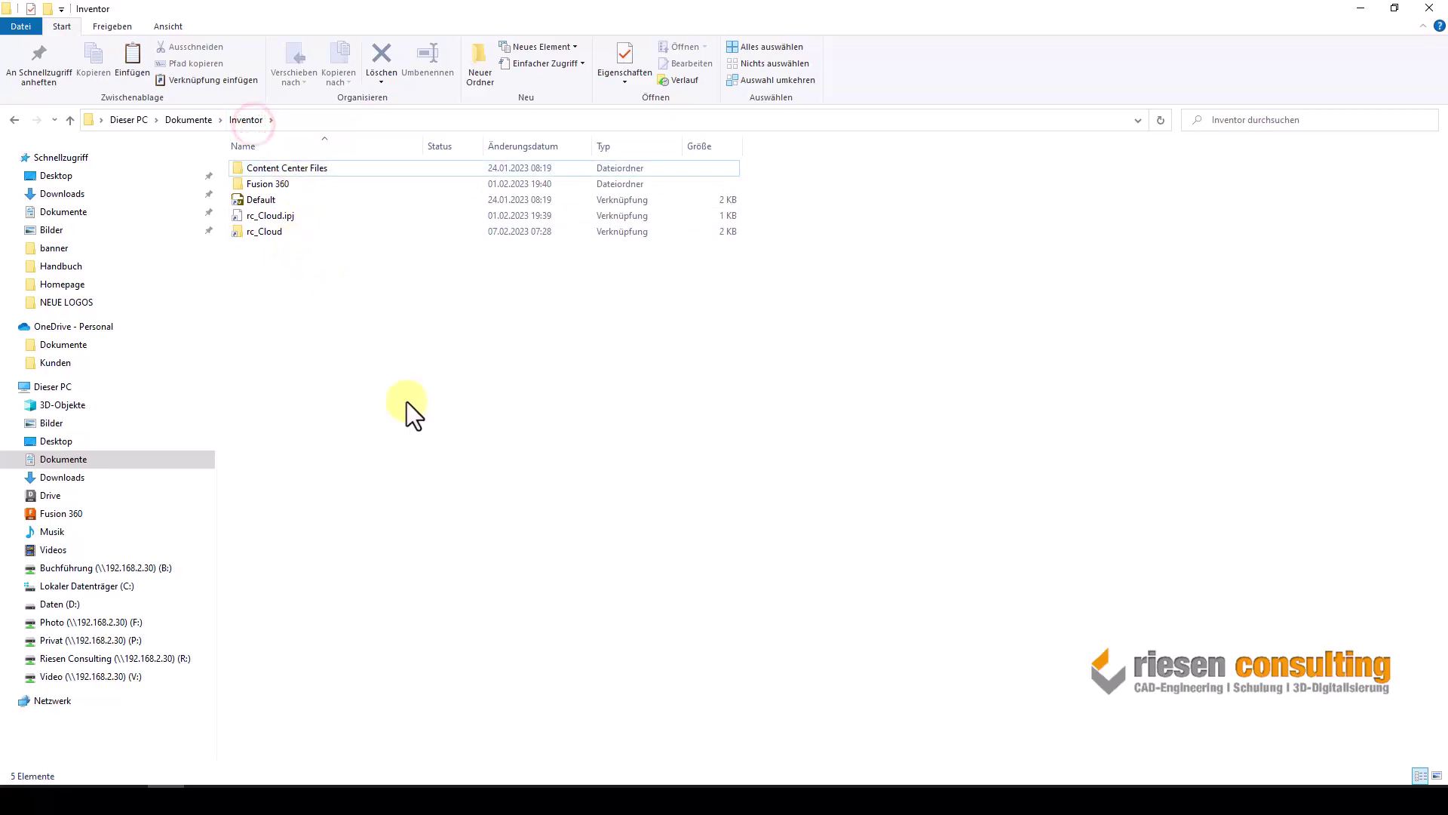
left_click(421, 784)
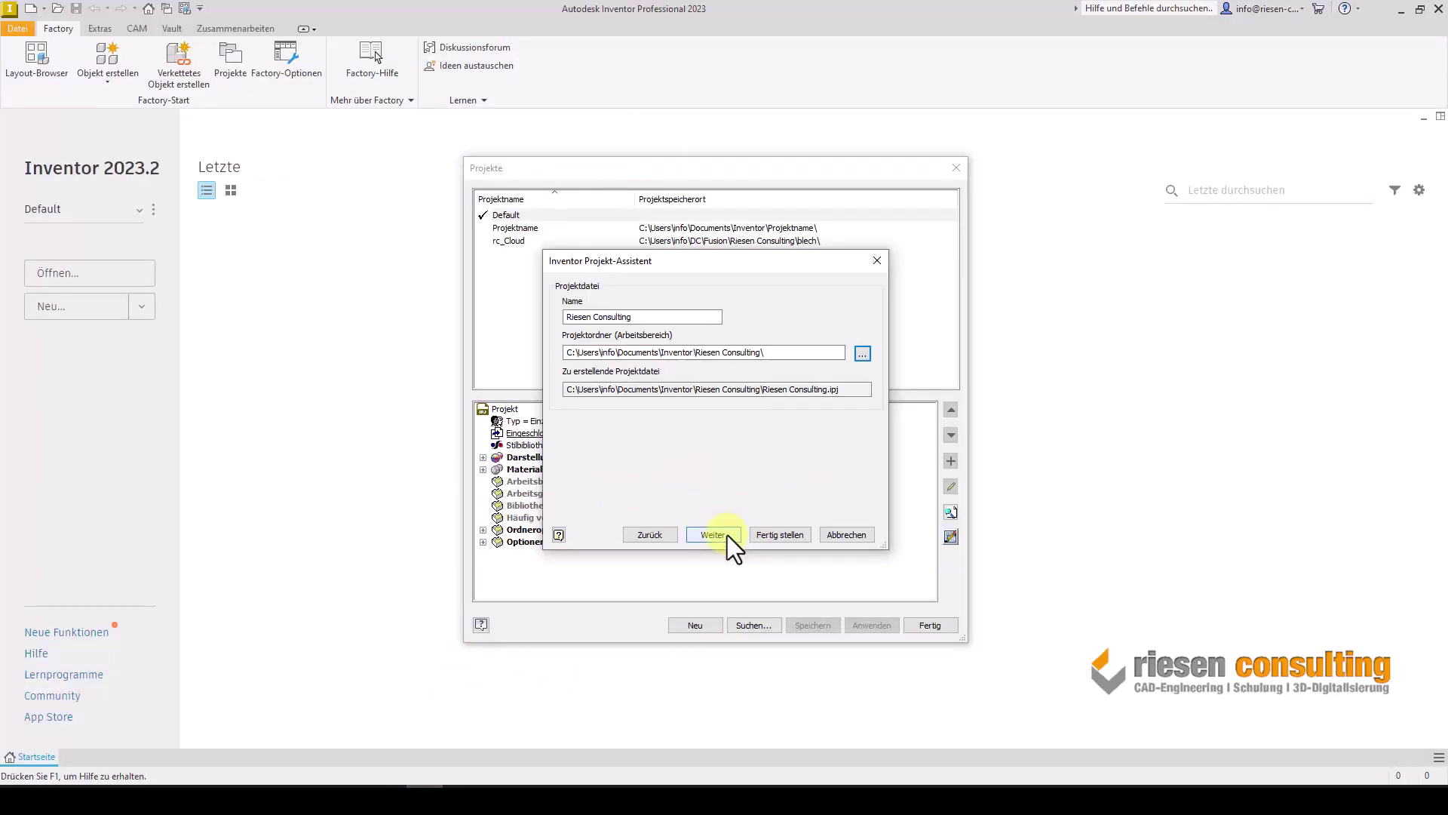
Finish the Riesen Consulting project and confirm creation of its missing project folder.
left_click(765, 535)
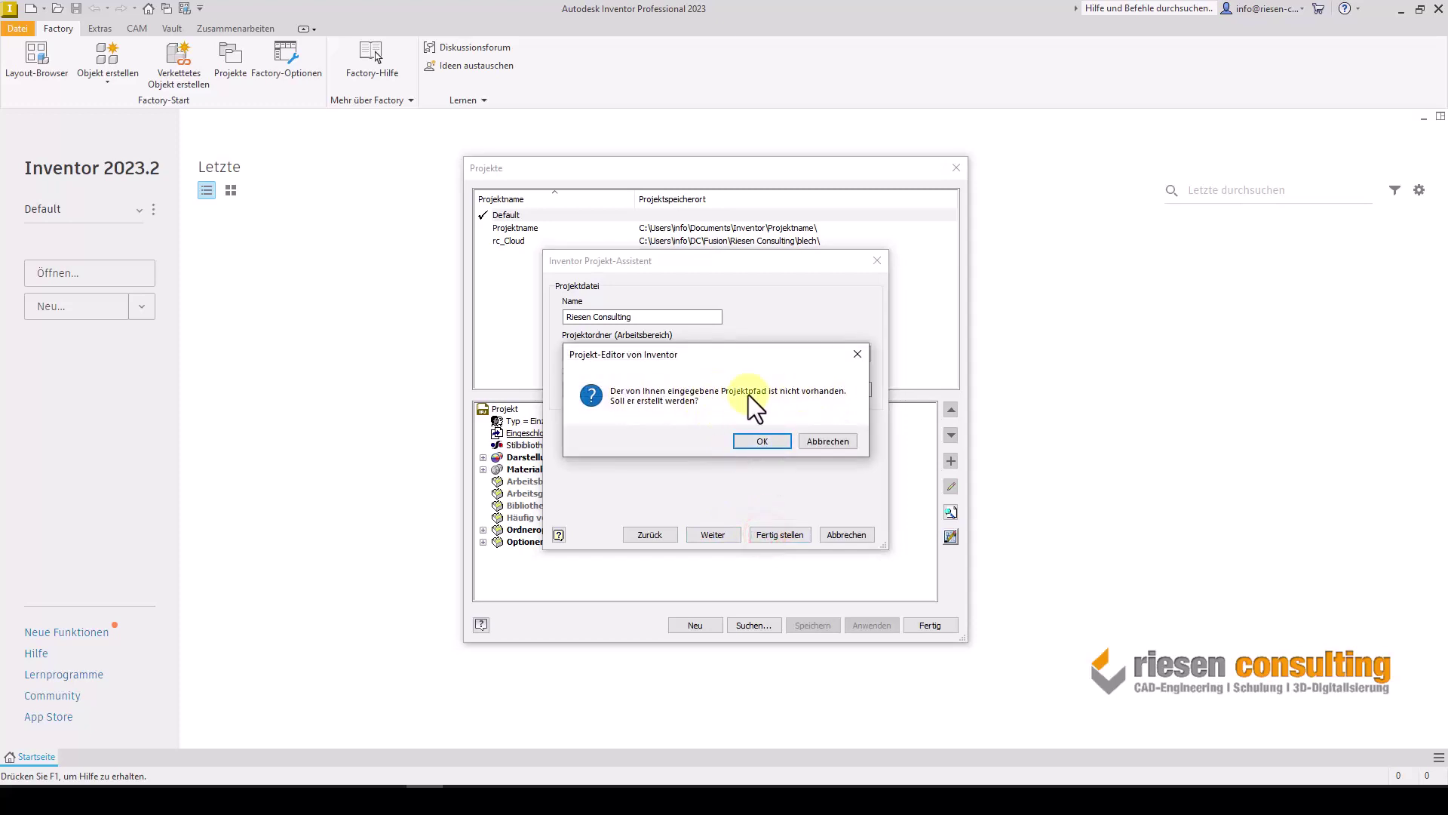
left_click(771, 438)
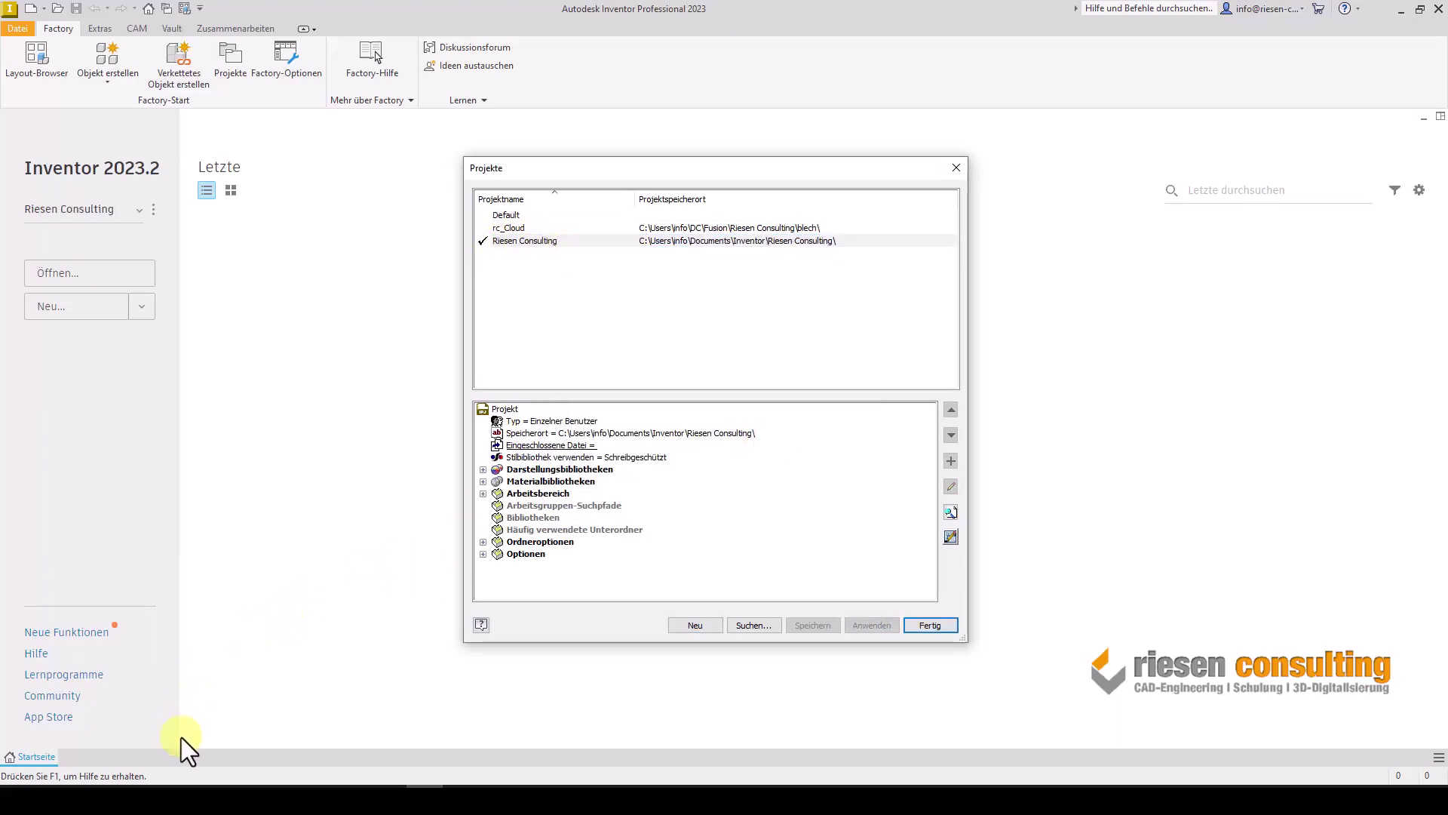
left_click(173, 798)
In File Explorer, open the Riesen Consulting folder and create a Zeichnungen folder in it.
left_click(164, 798)
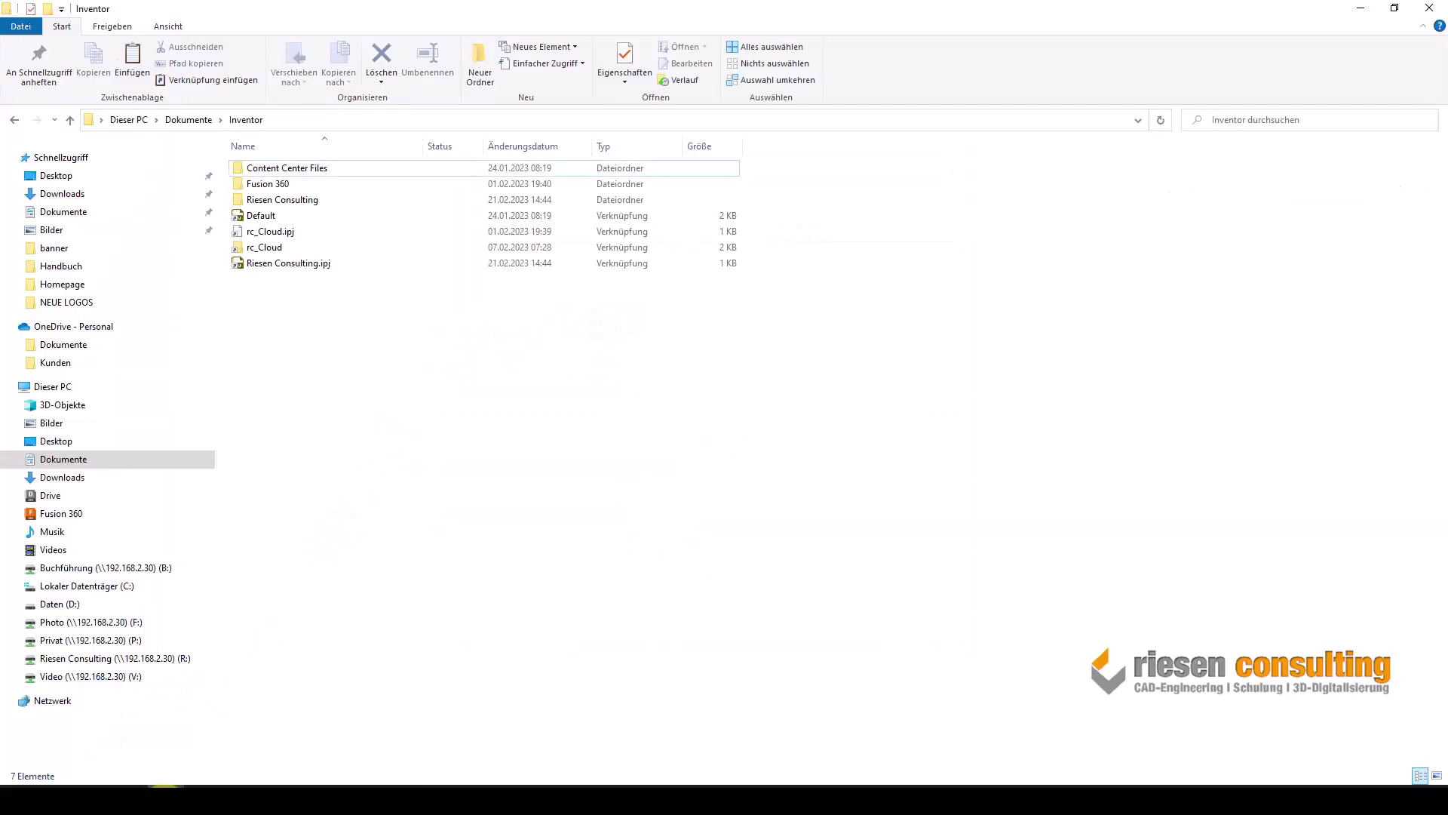
double_click(307, 203)
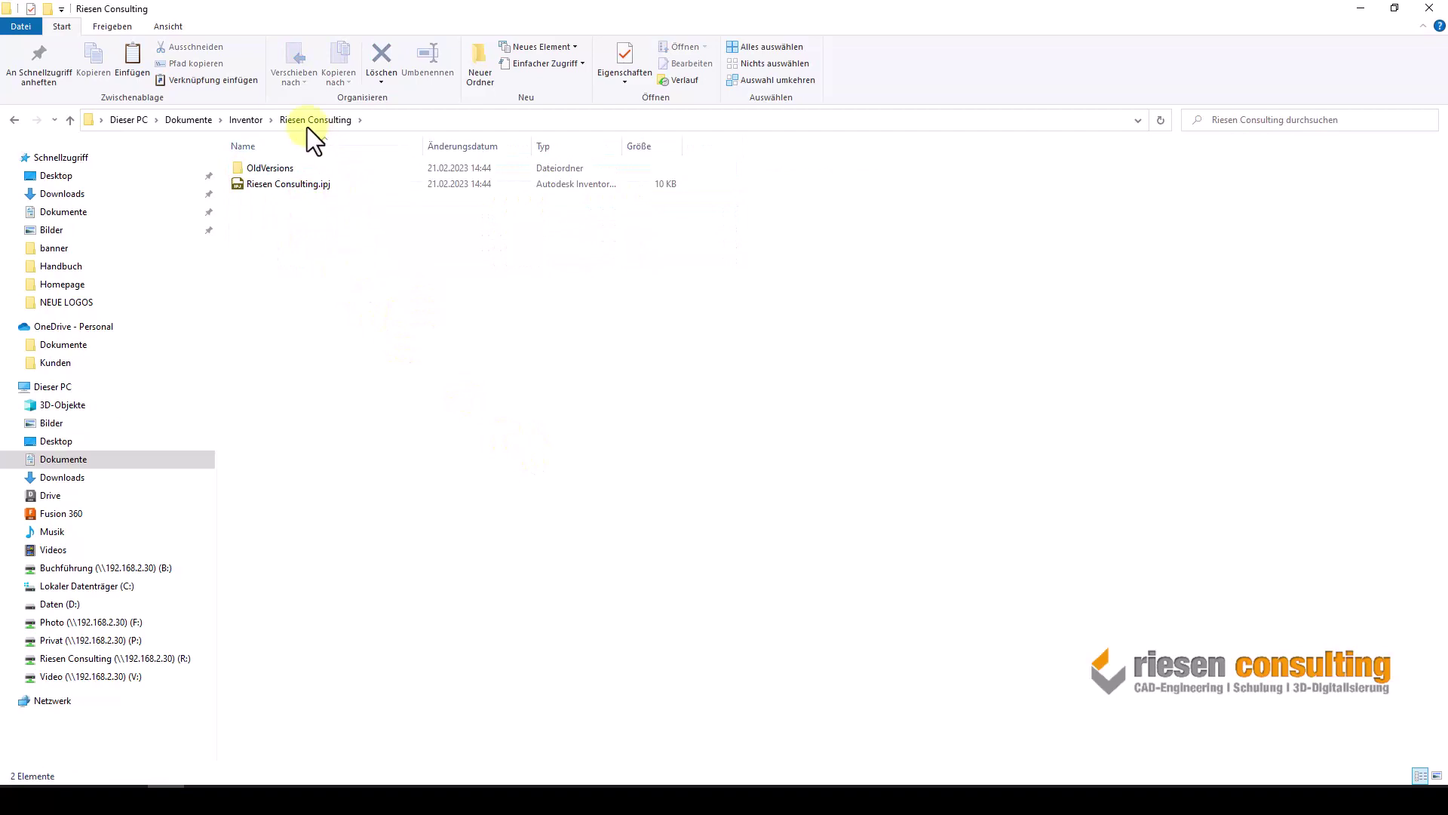
right_click(411, 402)
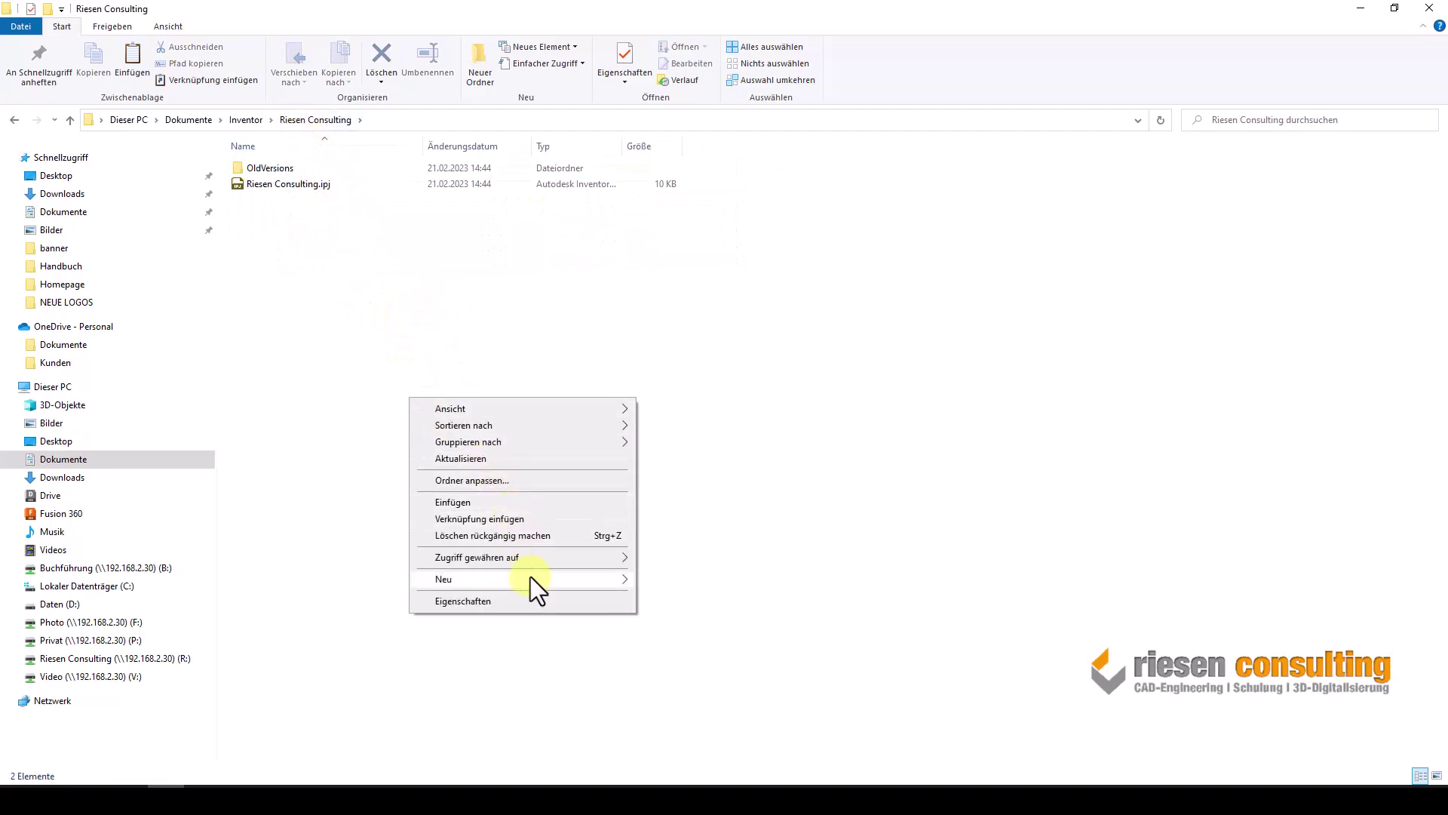
mouse_move(486, 578)
left_click(666, 581)
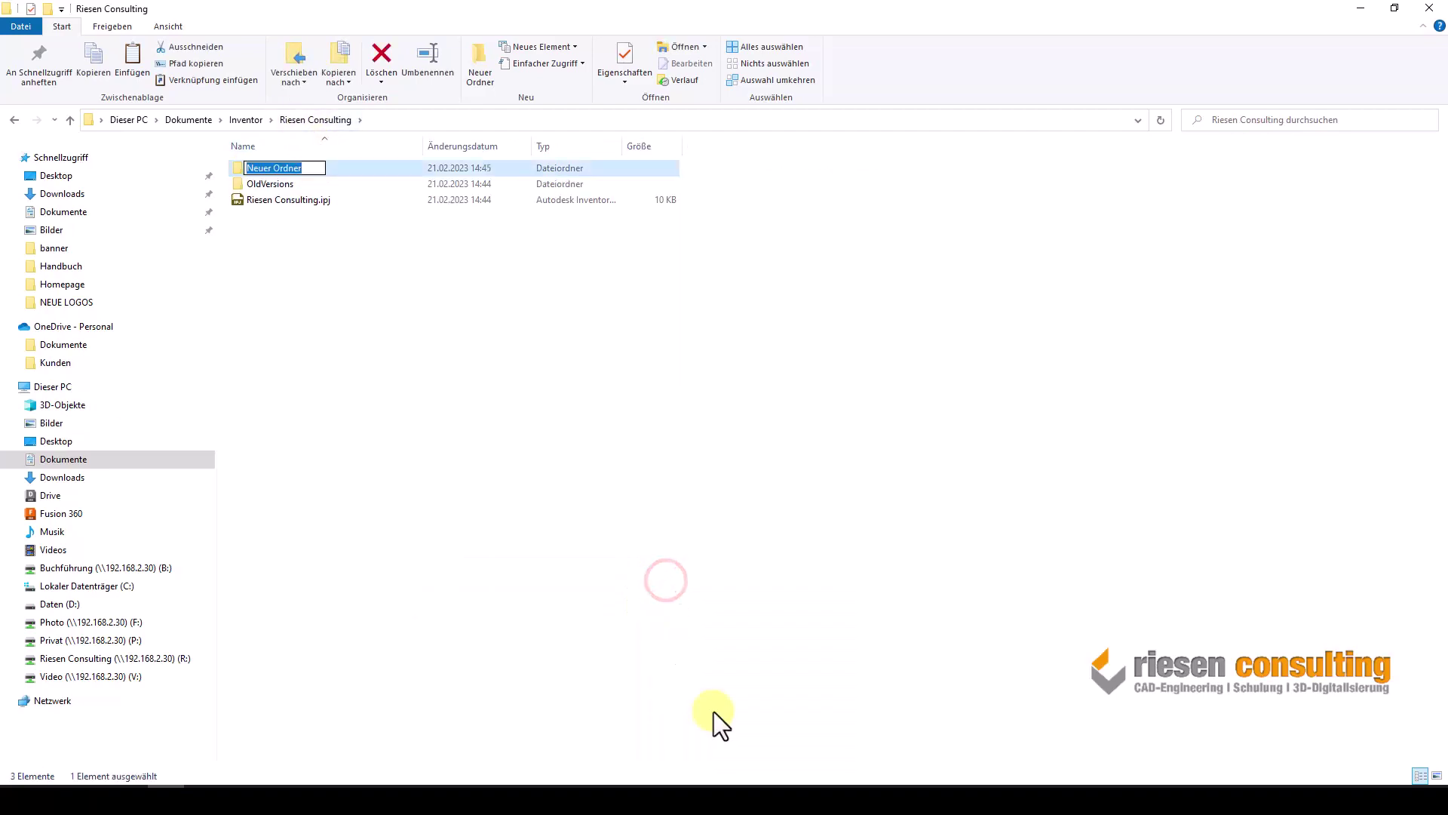
type("Zeich")
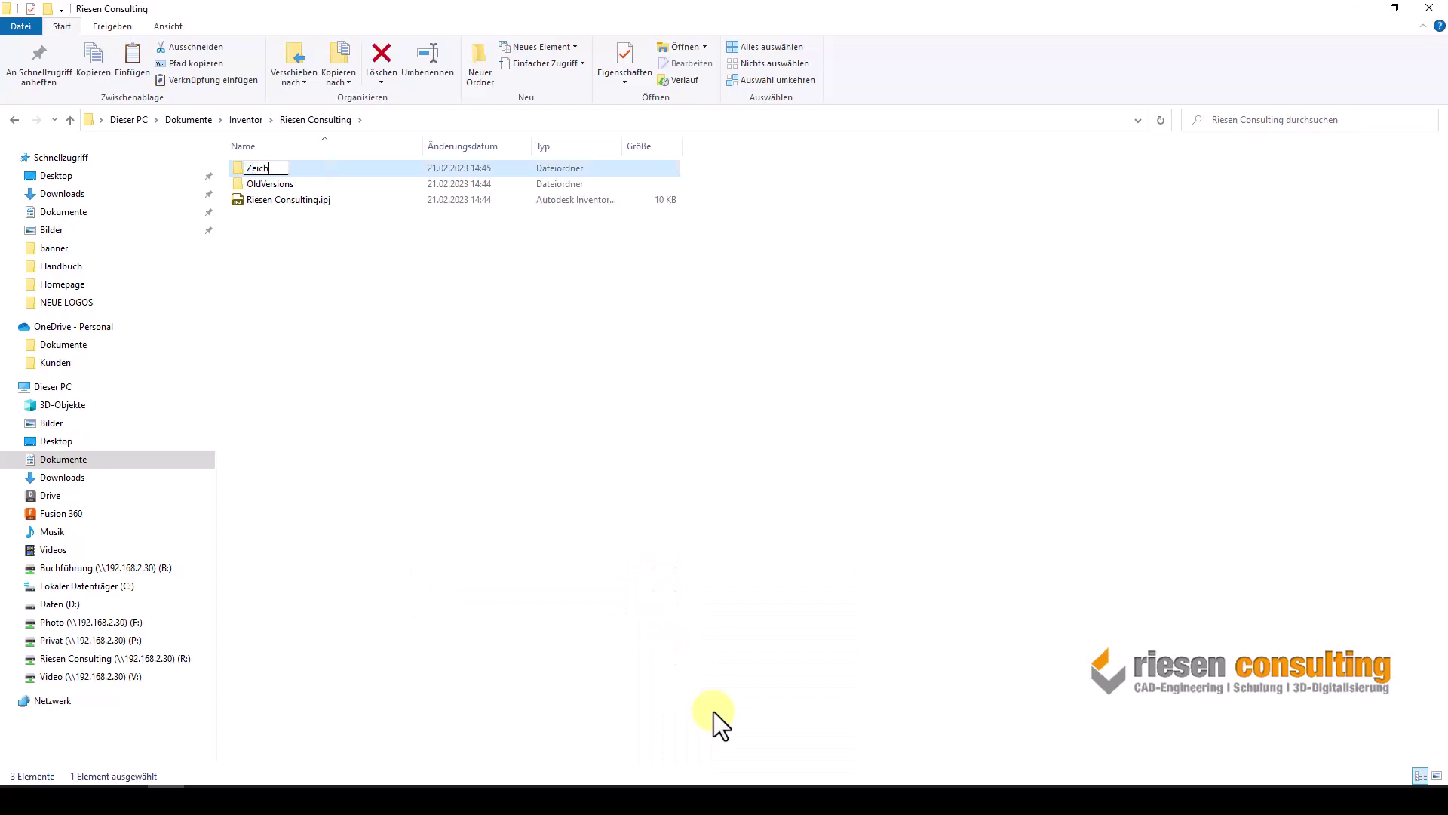
type("nungen")
key("Return")
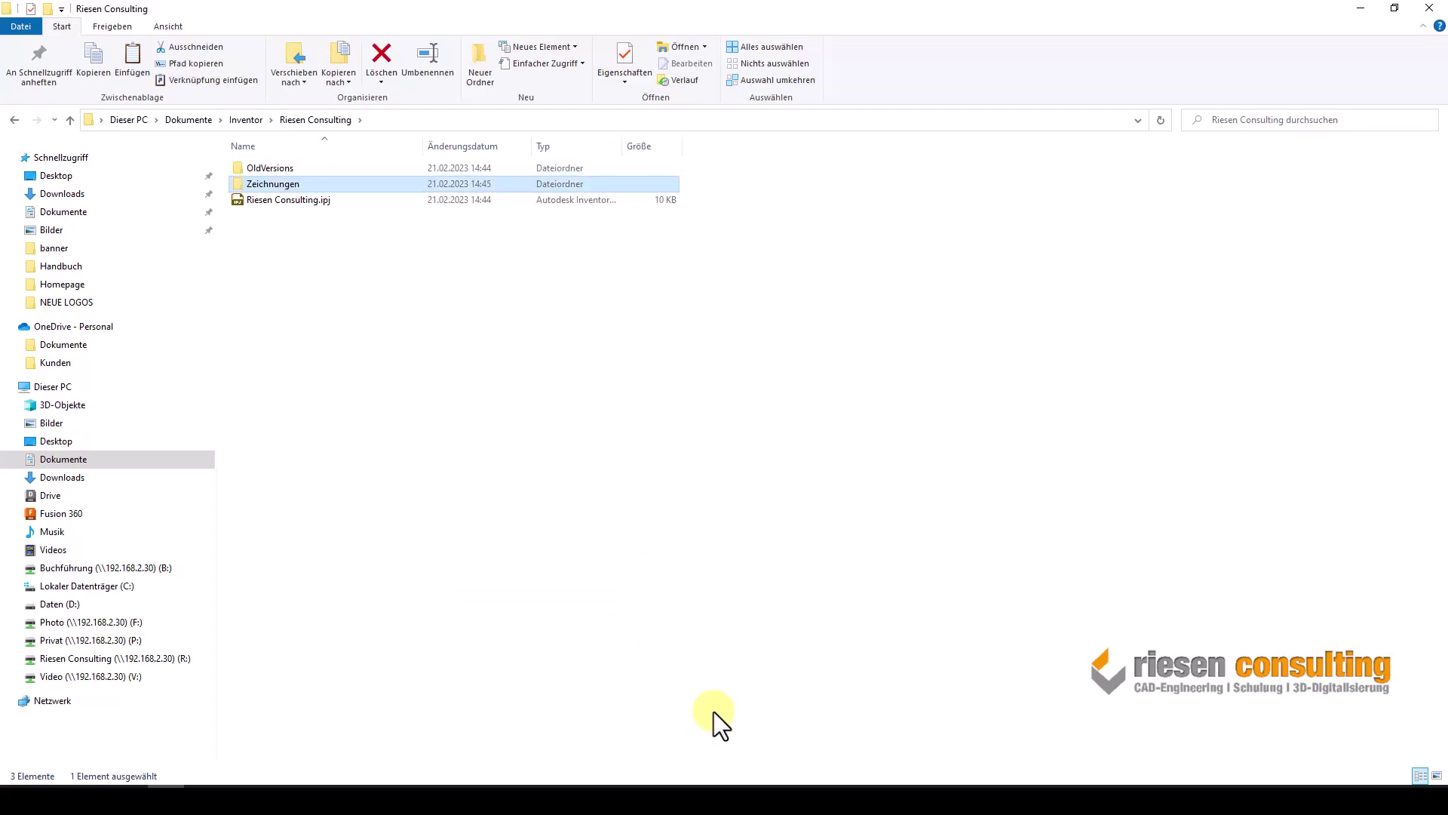
Create two more folders there, named Inhaltscenter and Modelle.
right_click(431, 353)
mouse_move(497, 532)
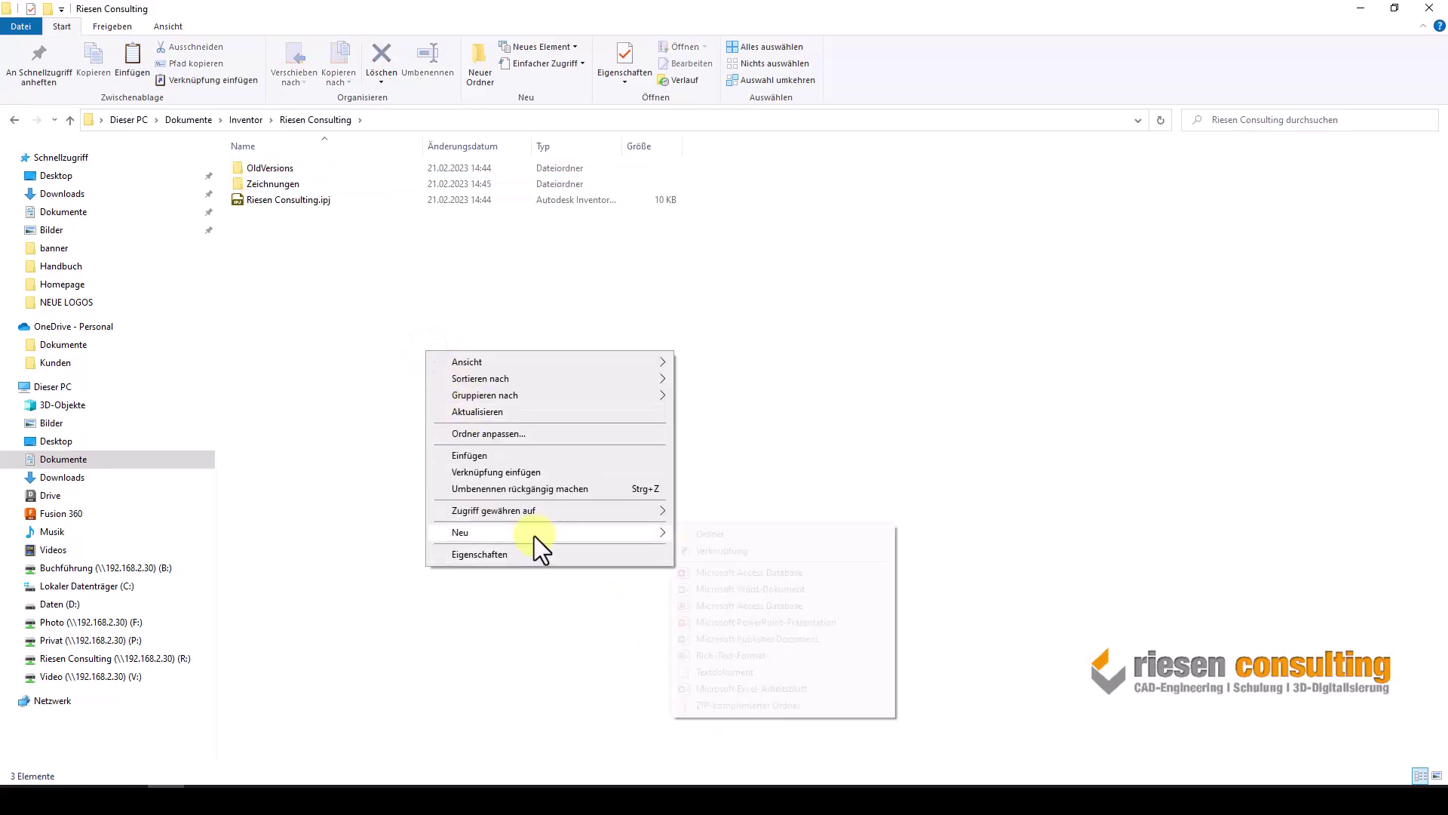
left_click(722, 532)
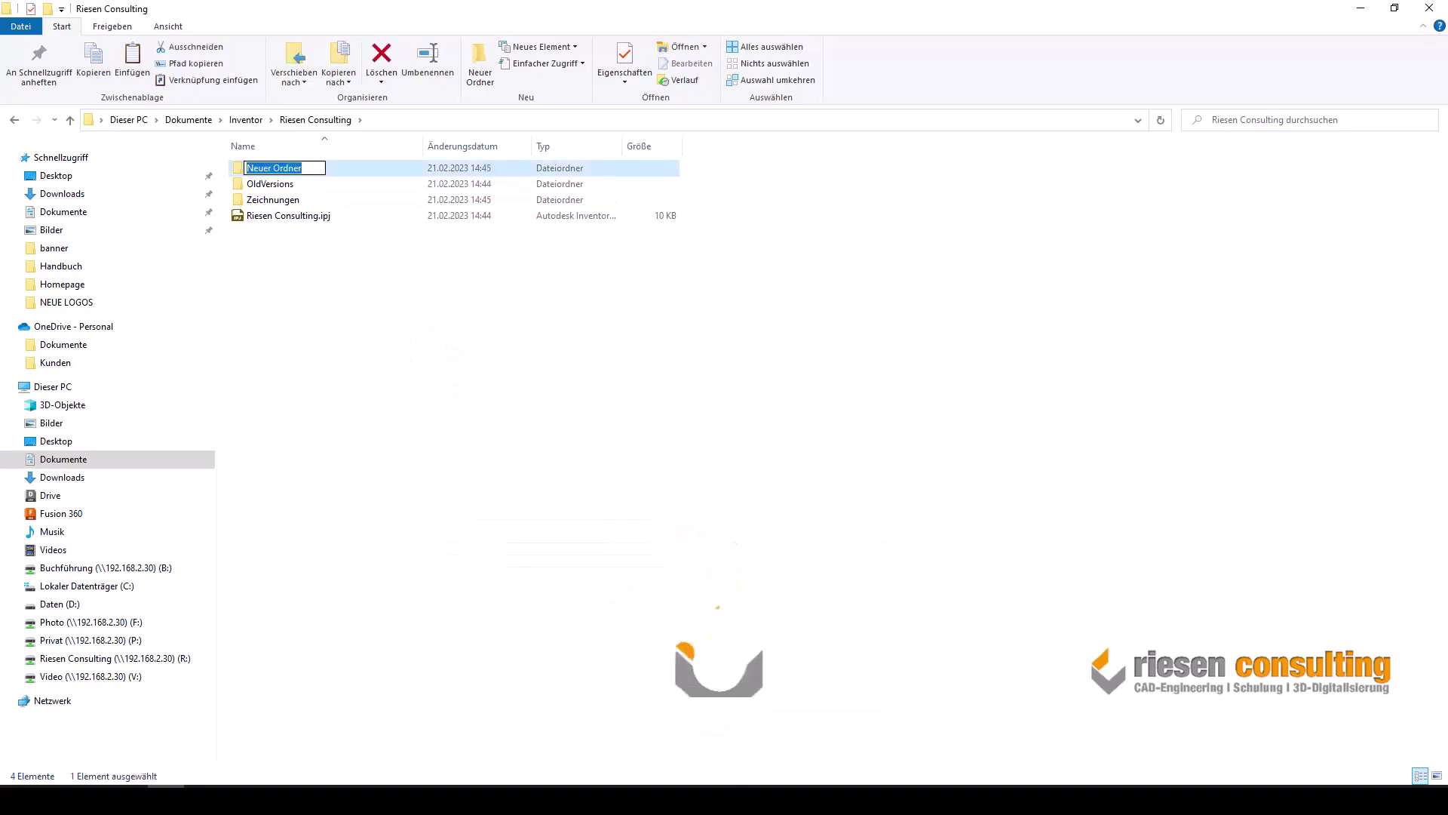
type("Inhaltscen")
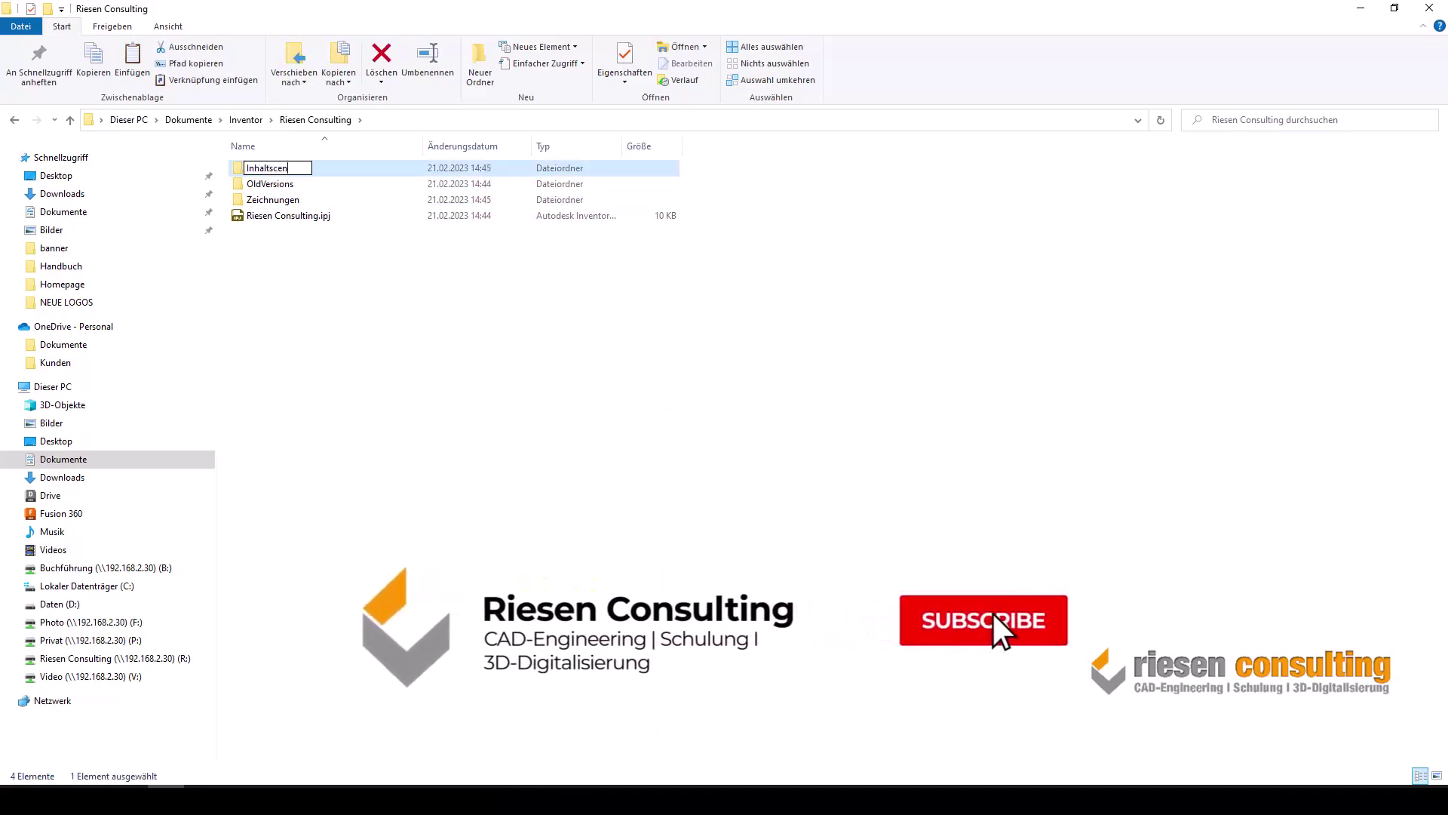
type("ter")
key("Return")
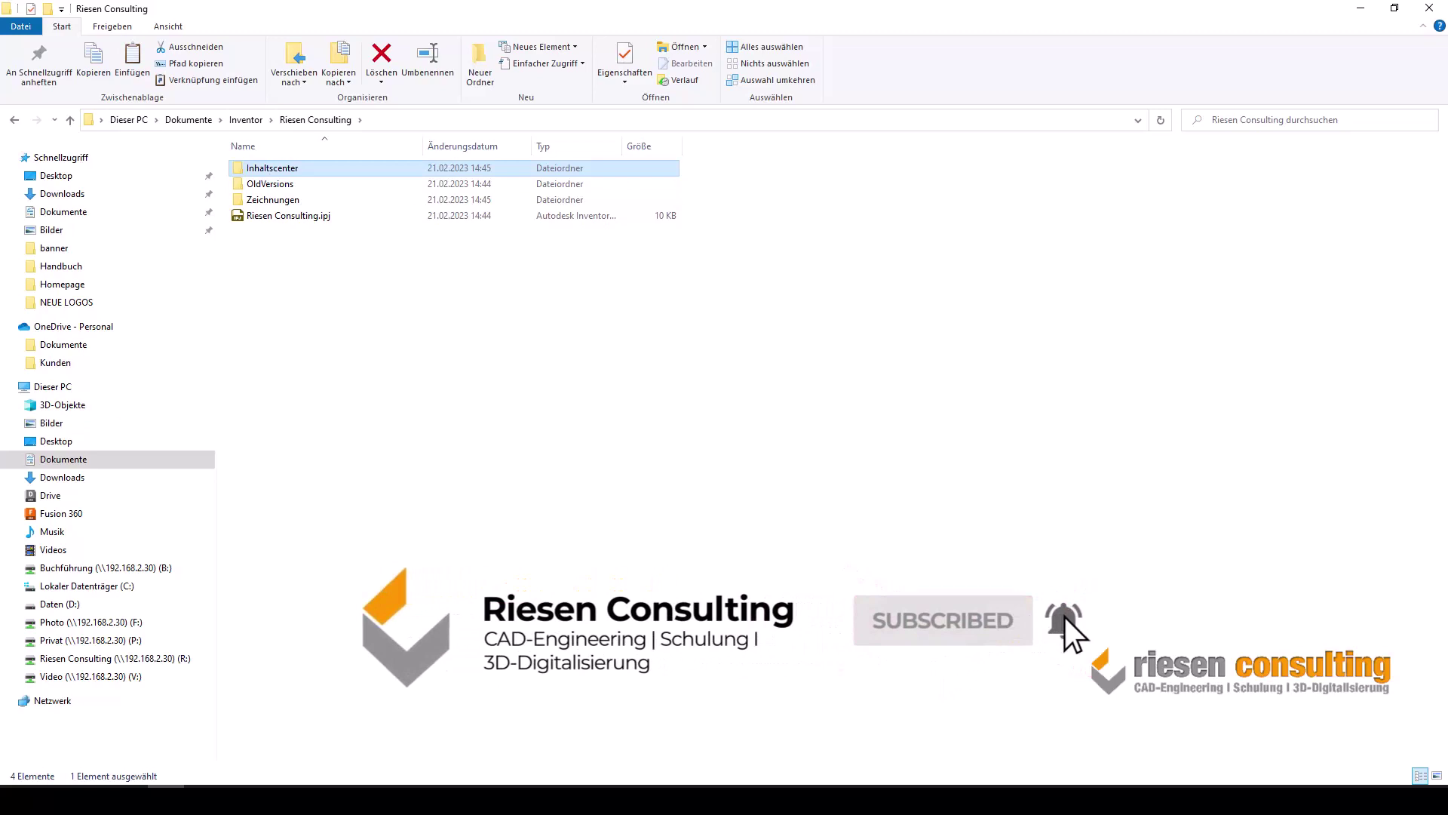
right_click(442, 365)
mouse_move(509, 547)
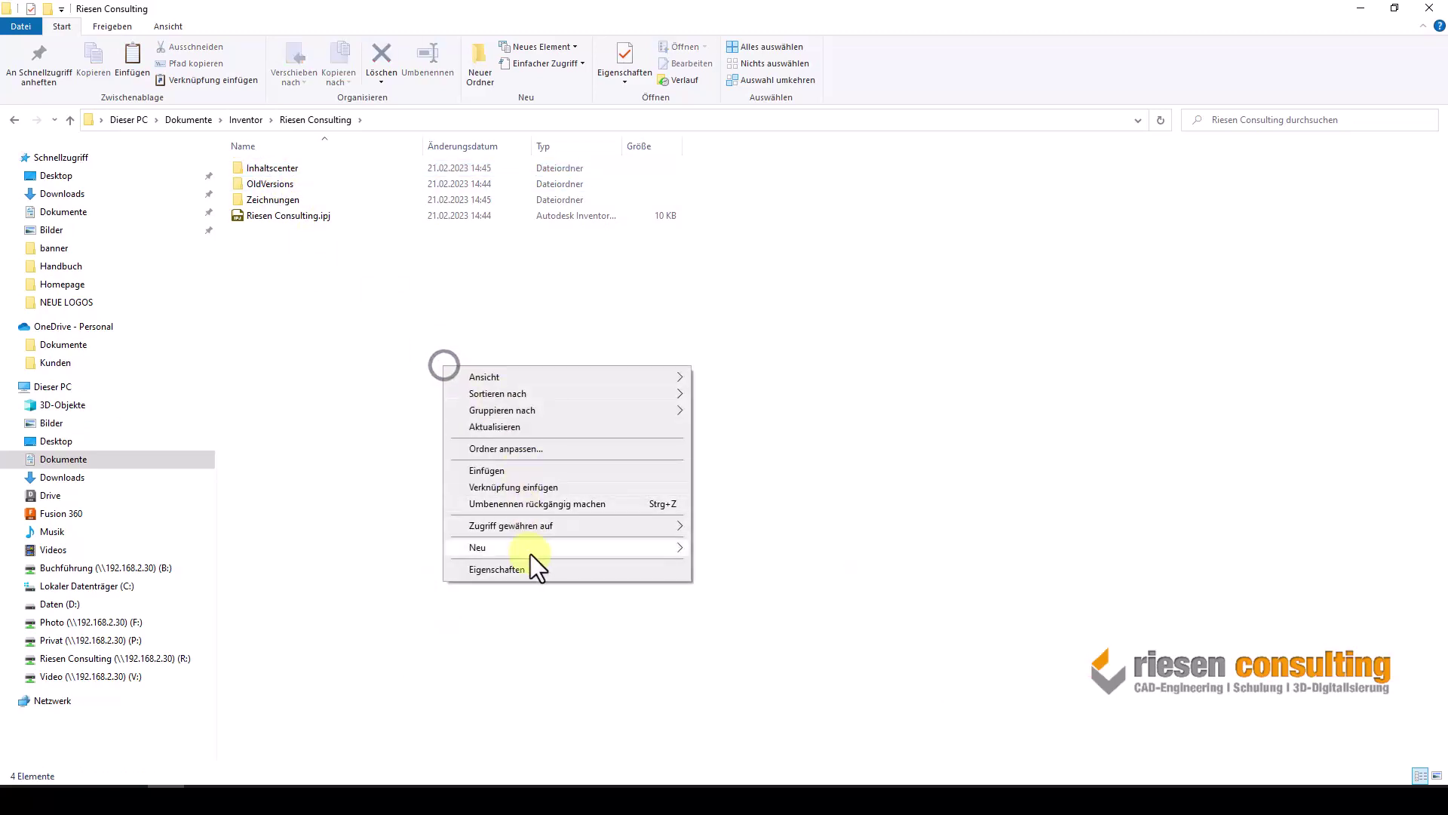
left_click(765, 549)
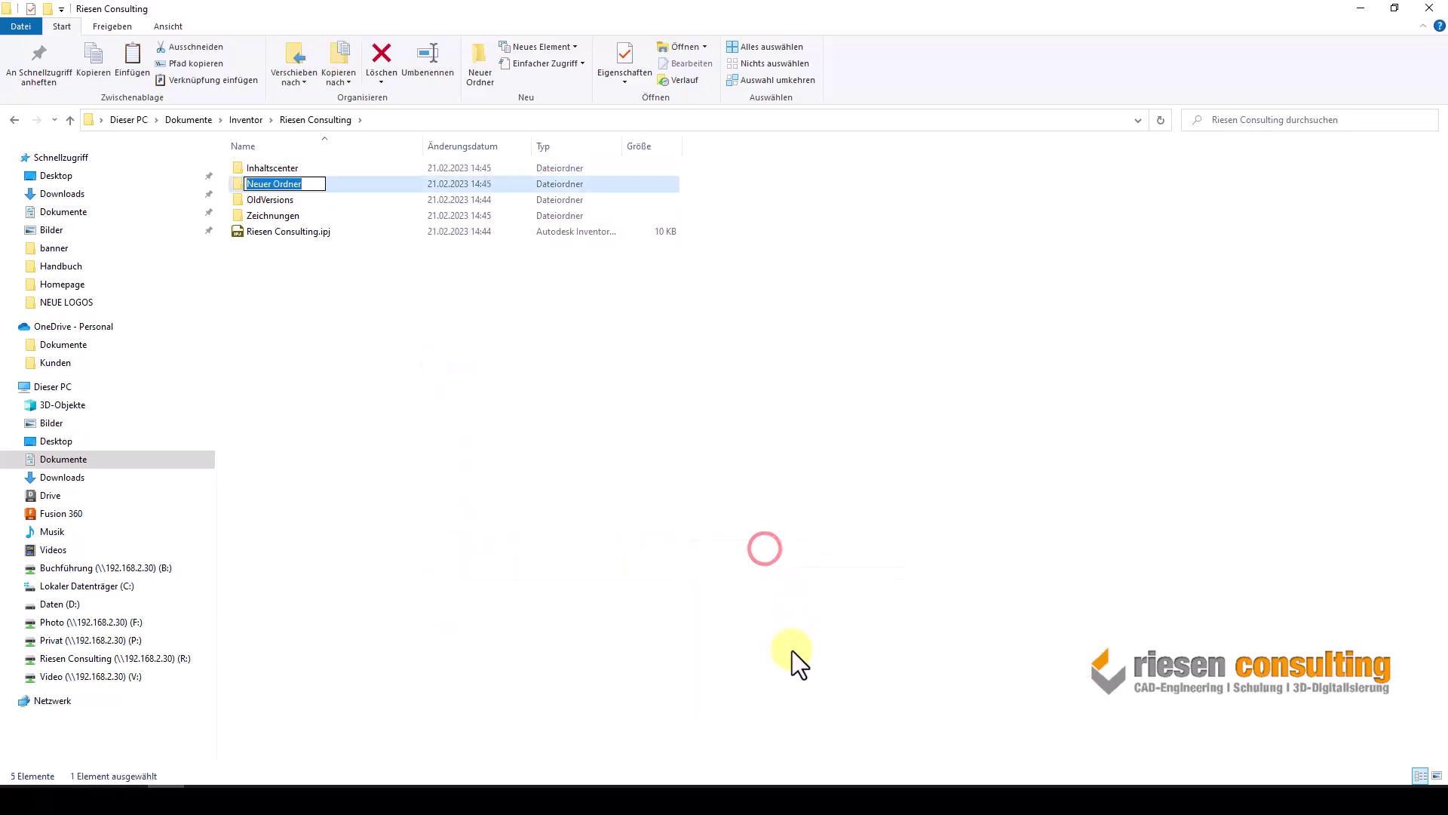
type("Model")
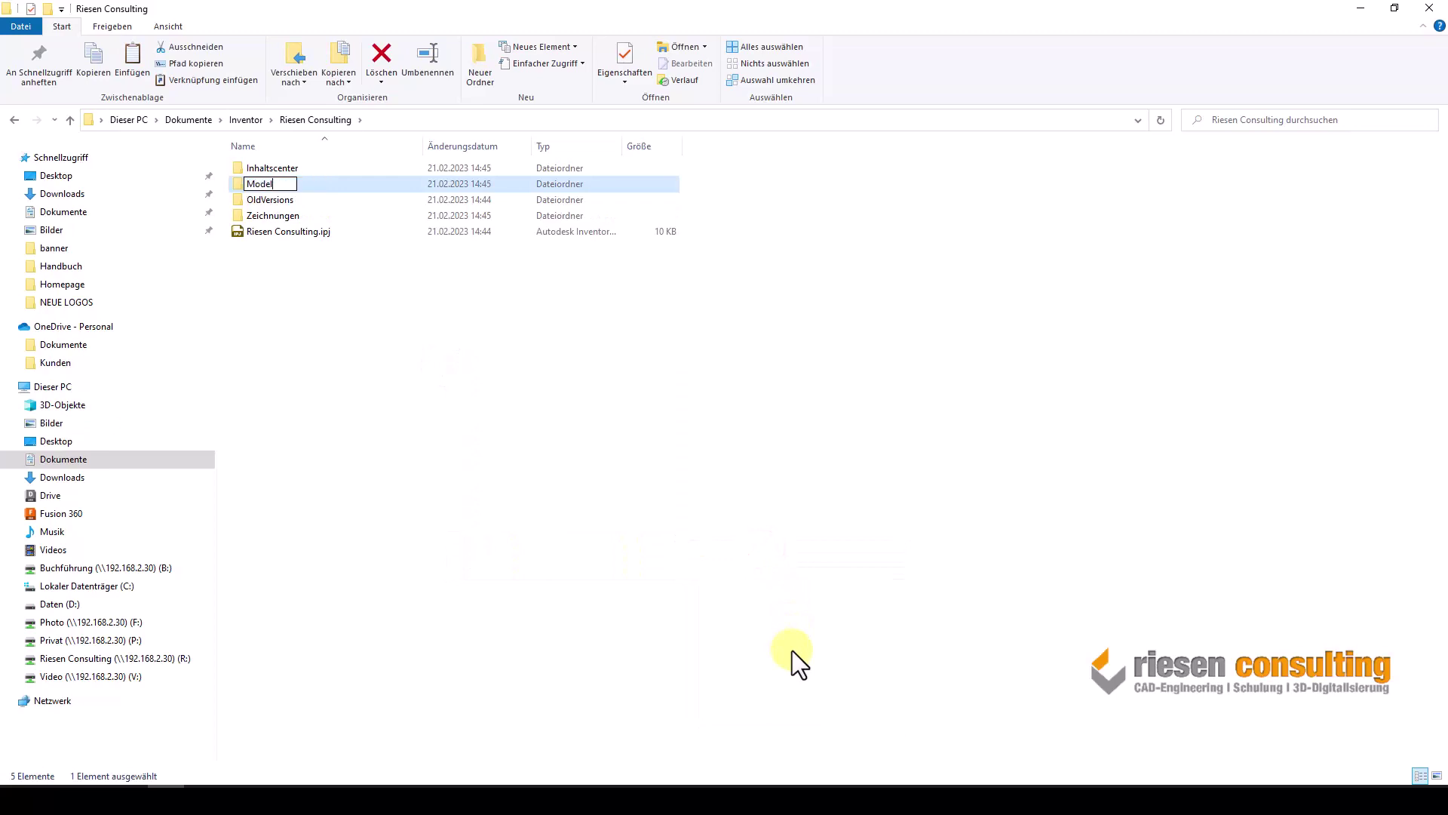
type("le")
key("Return")
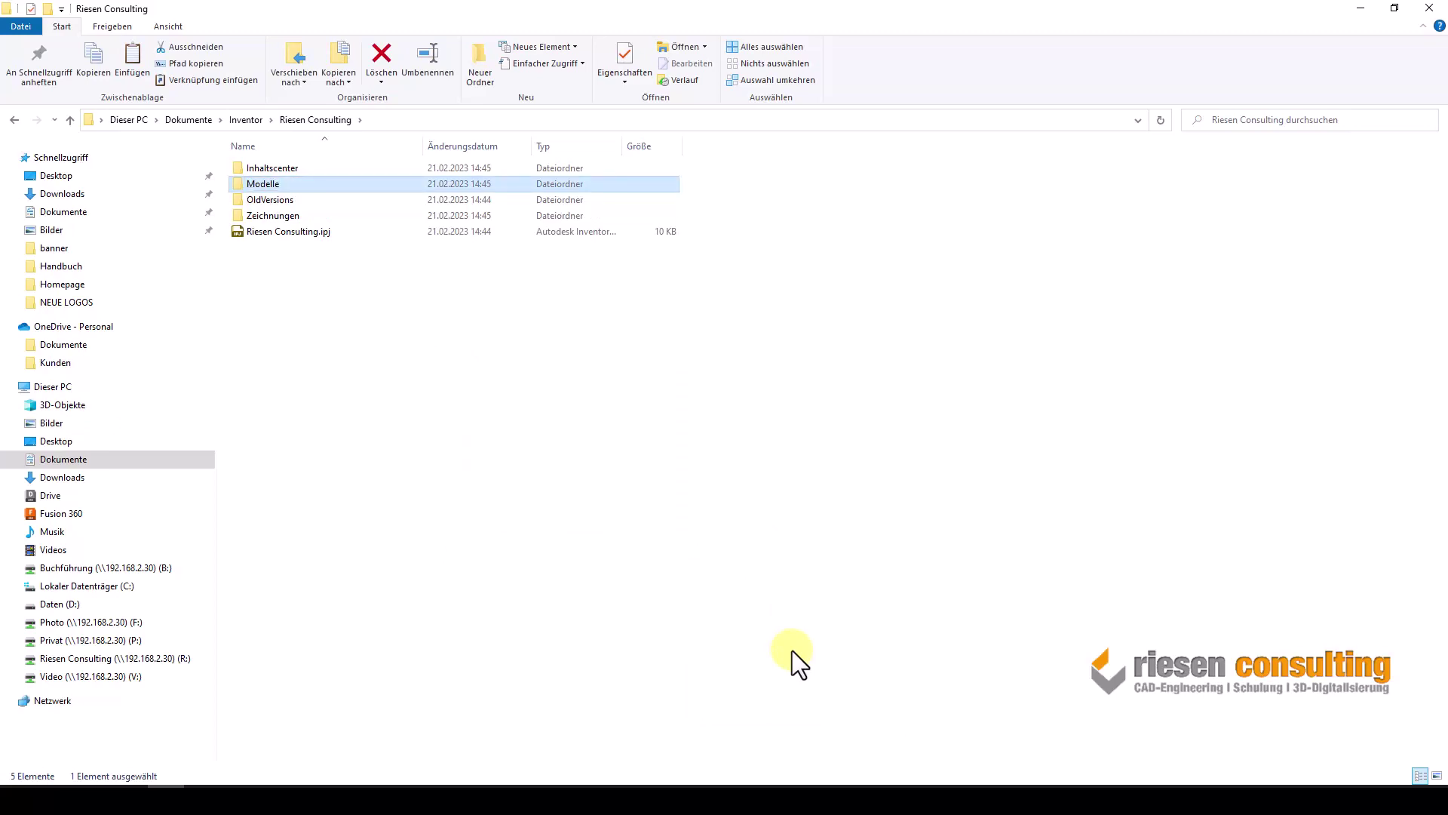
Add a Hebelpresse folder to Riesen Consulting.
left_click(335, 418)
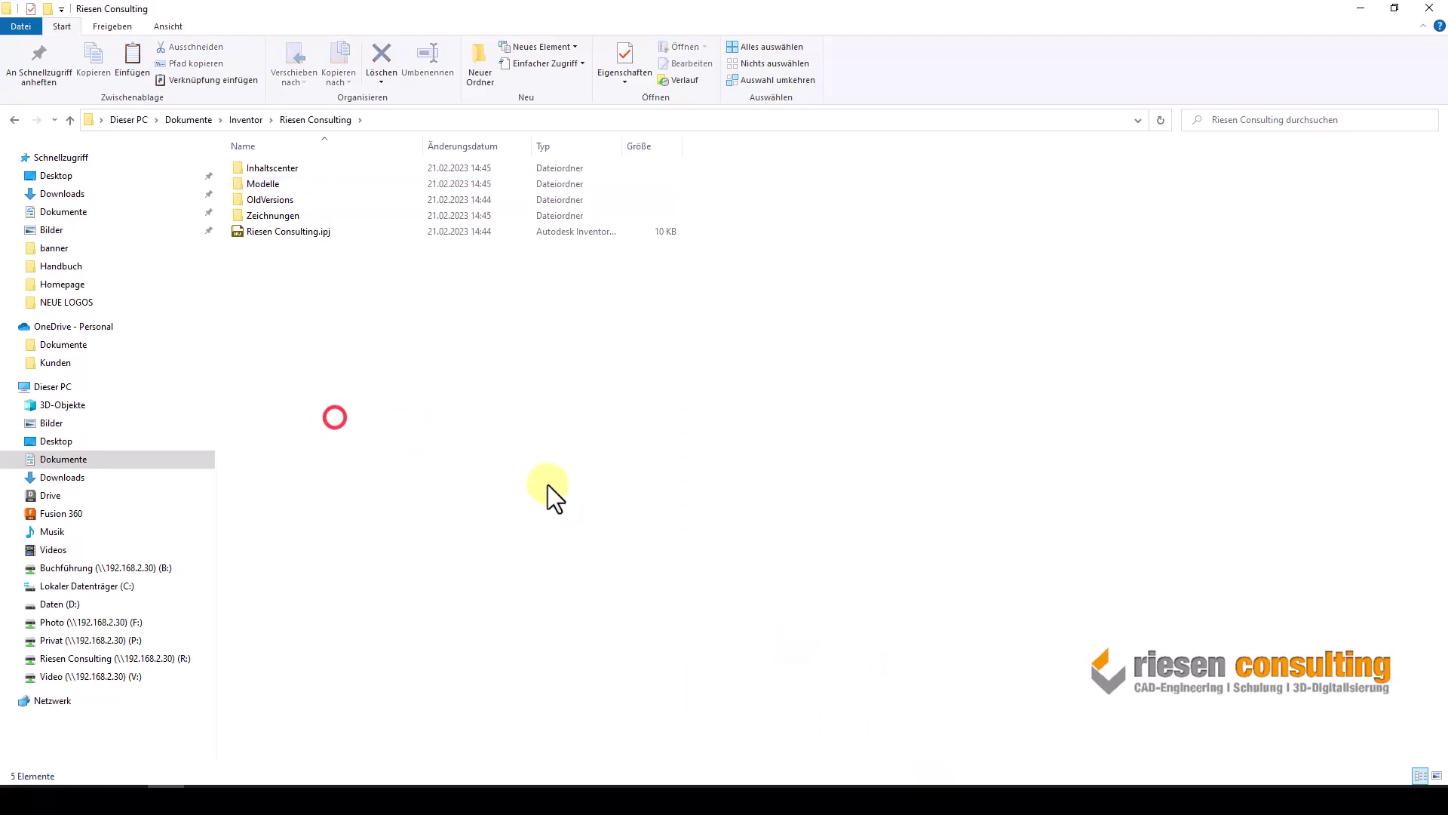
right_click(459, 436)
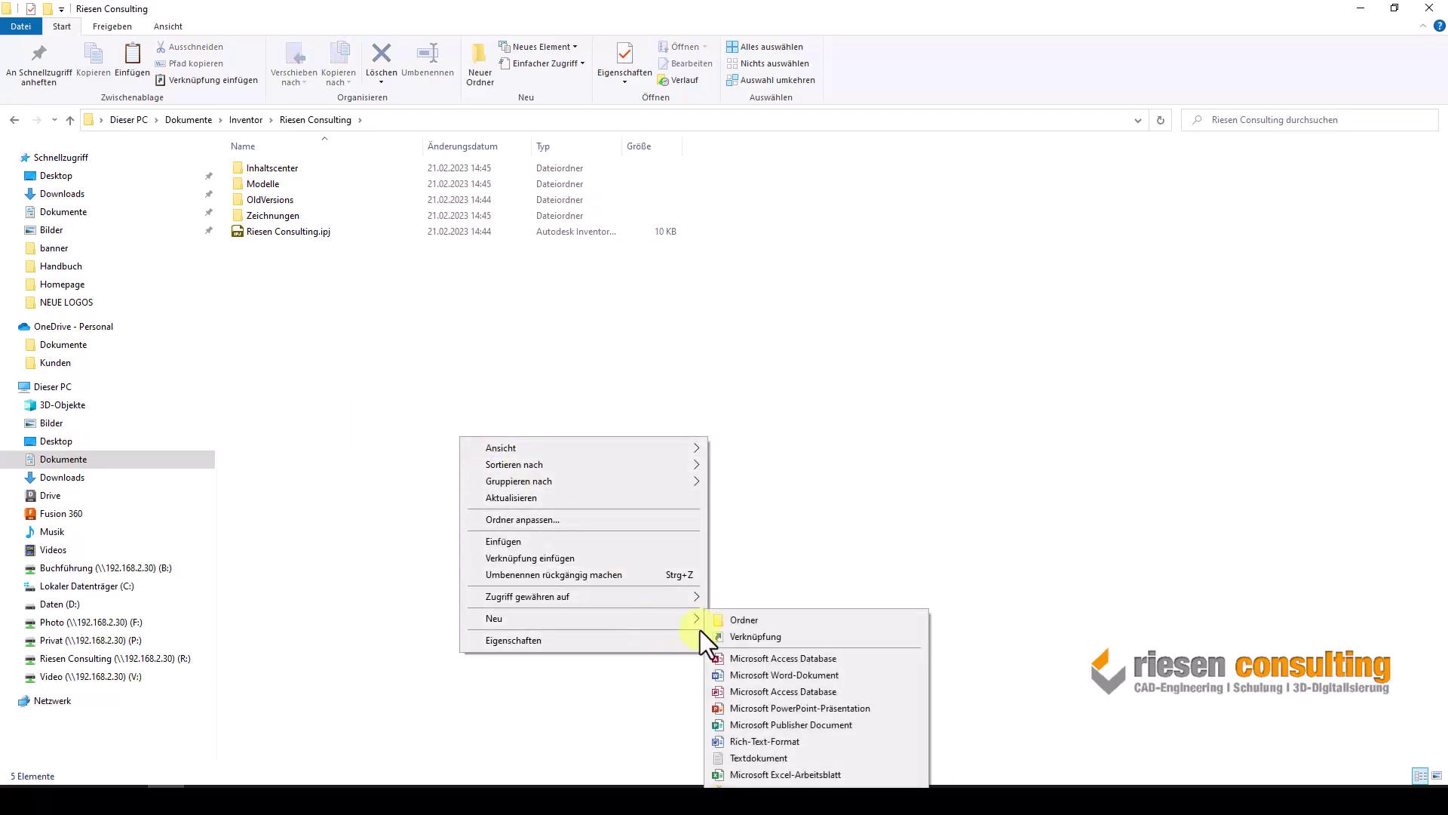
left_click(769, 600)
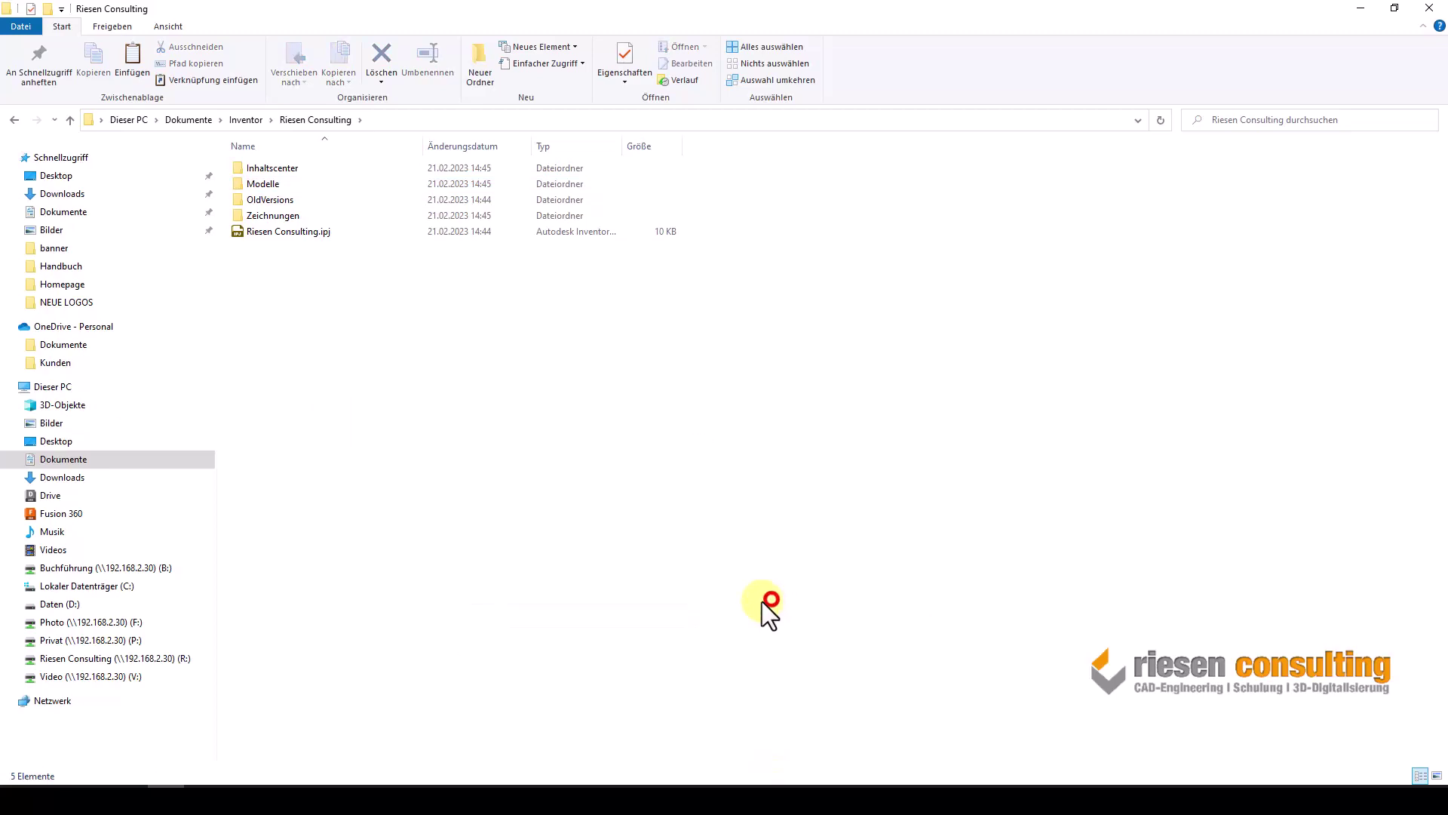
right_click(635, 528)
mouse_move(747, 714)
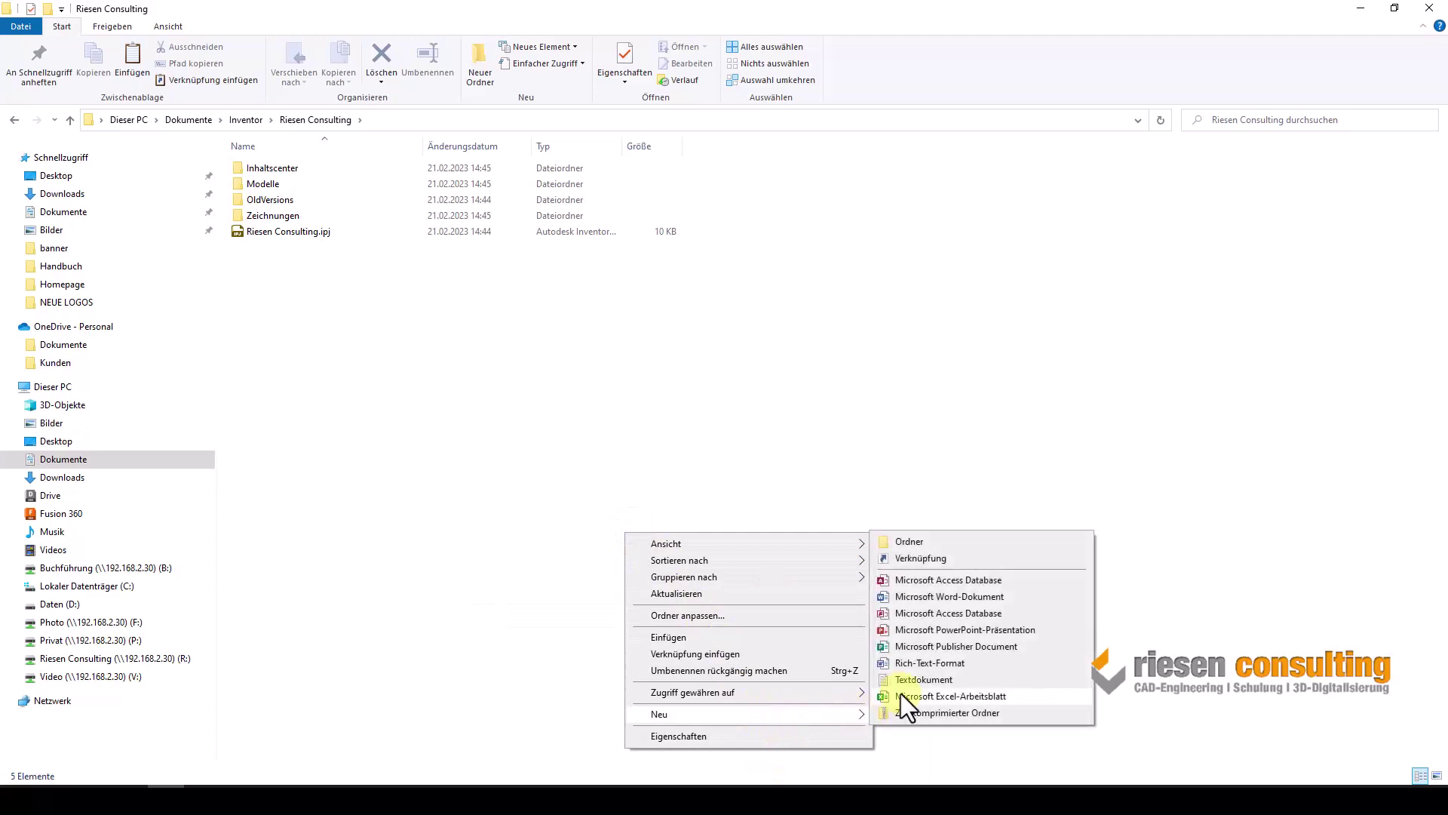
left_click(933, 536)
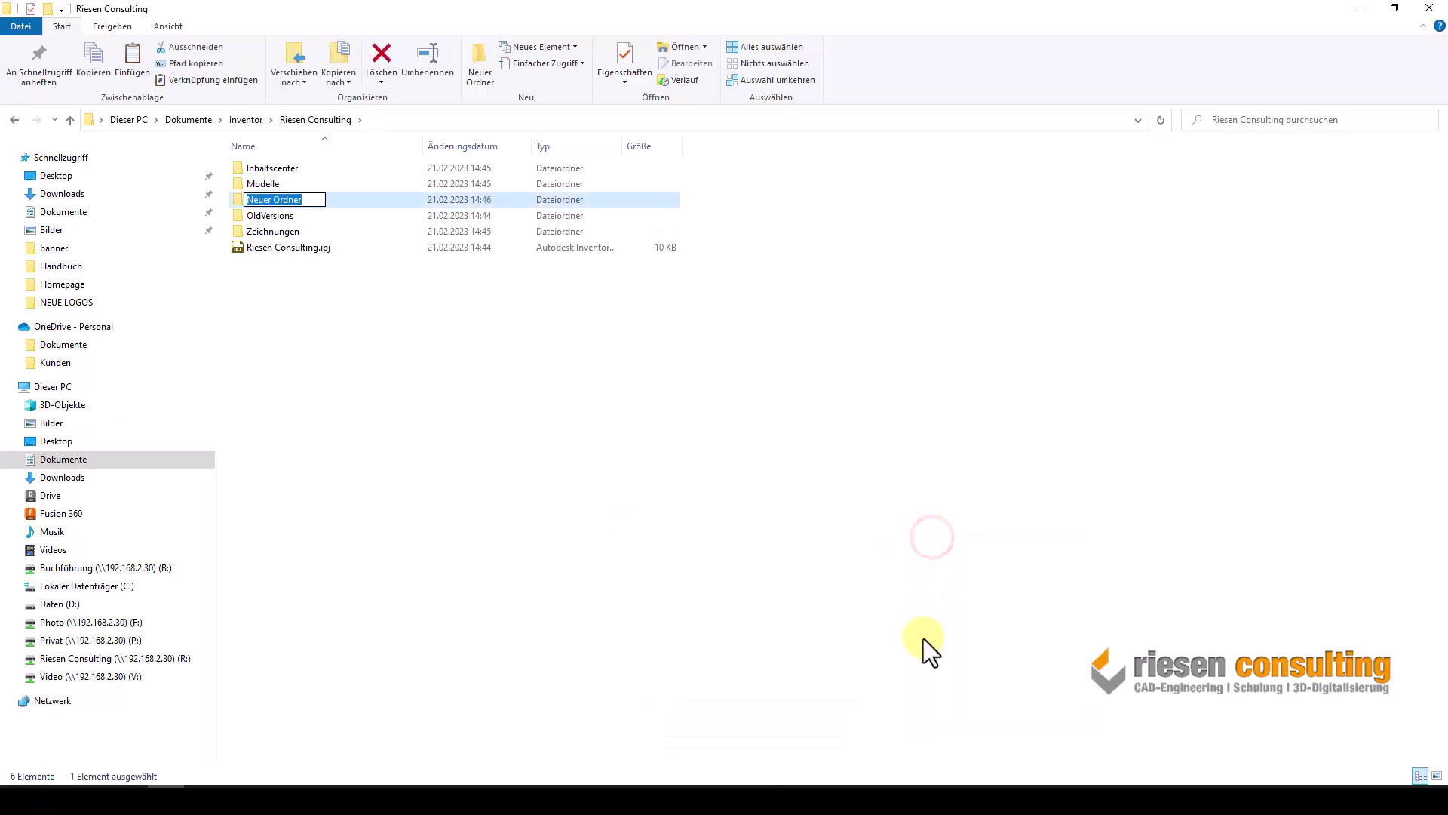
key("BackSpace")
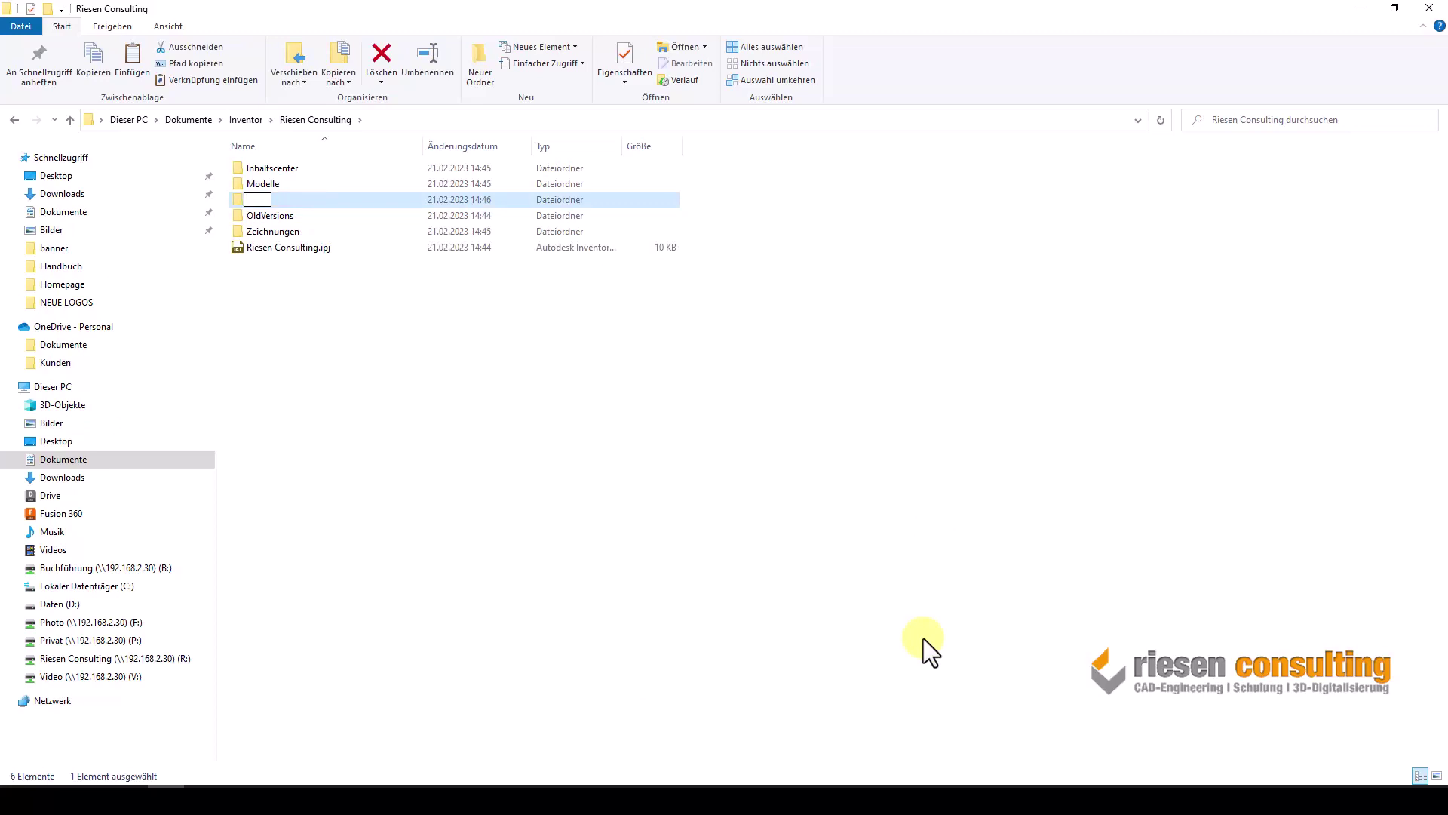
type("Hebelpres")
type("se")
key("Return")
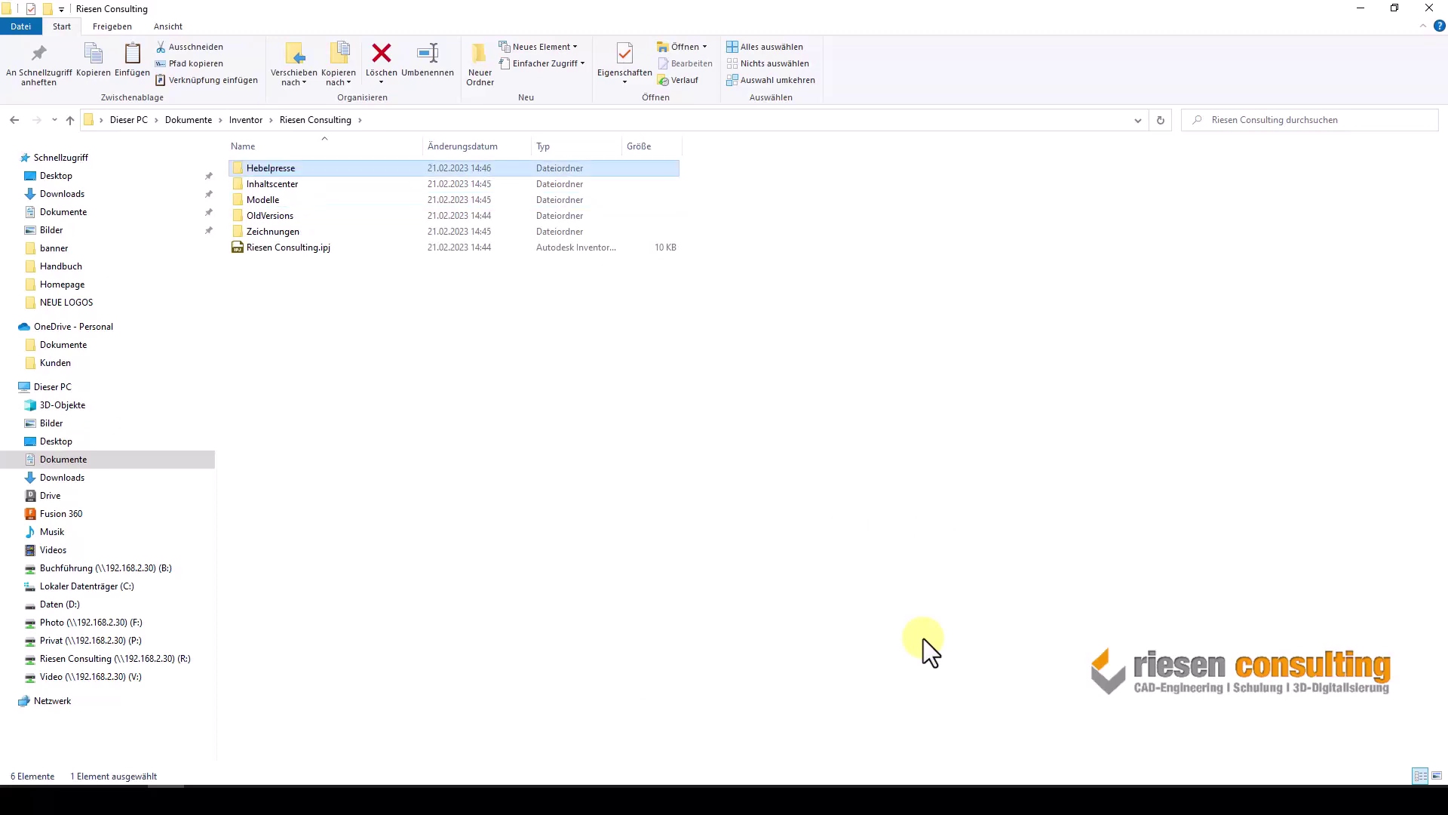
Create a Zeichnungen subfolder inside Hebelpresse.
double_click(308, 165)
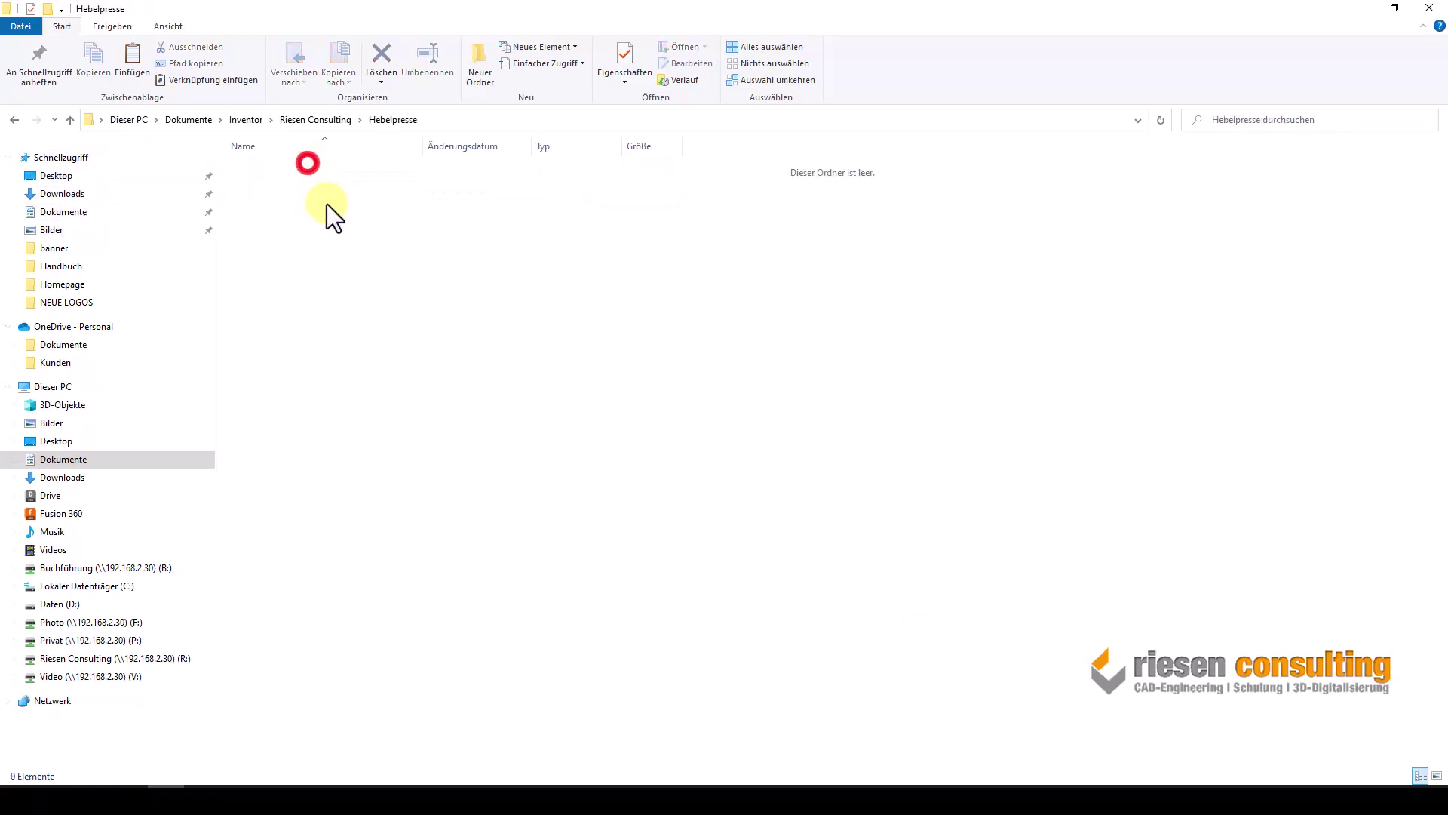
right_click(389, 305)
mouse_move(509, 486)
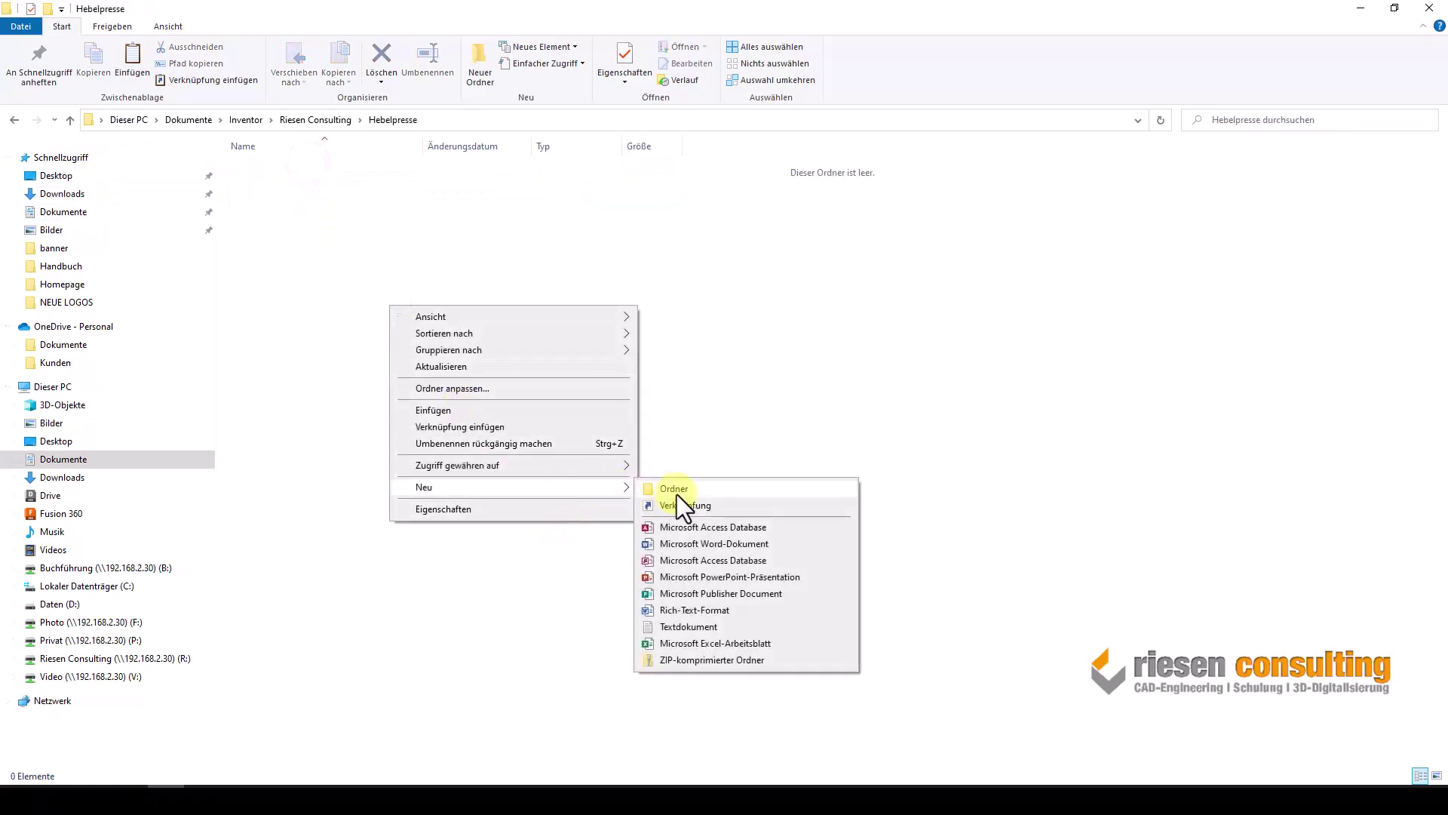
left_click(677, 490)
type("Zeichnu")
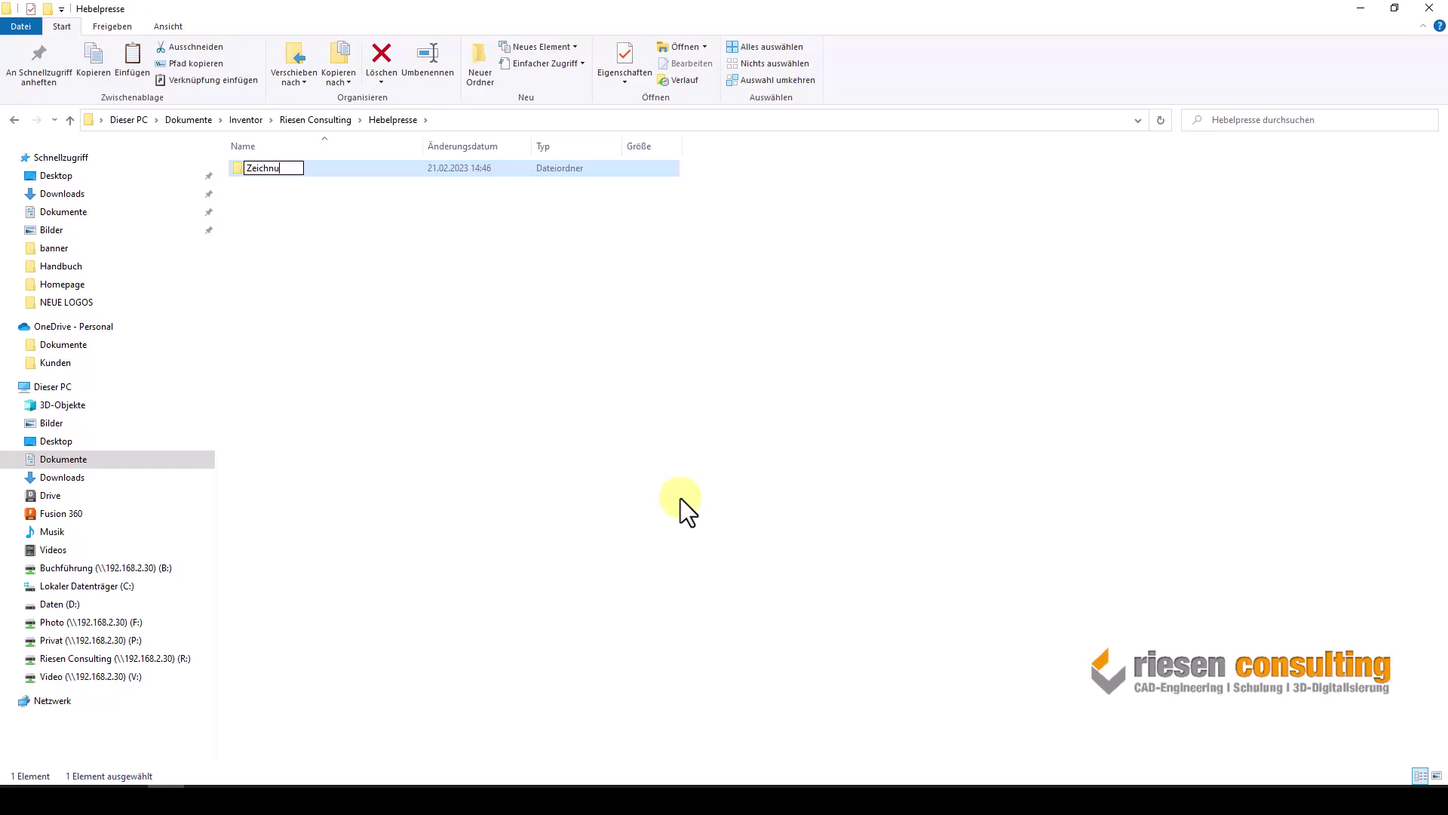
type("ngen")
key("Return")
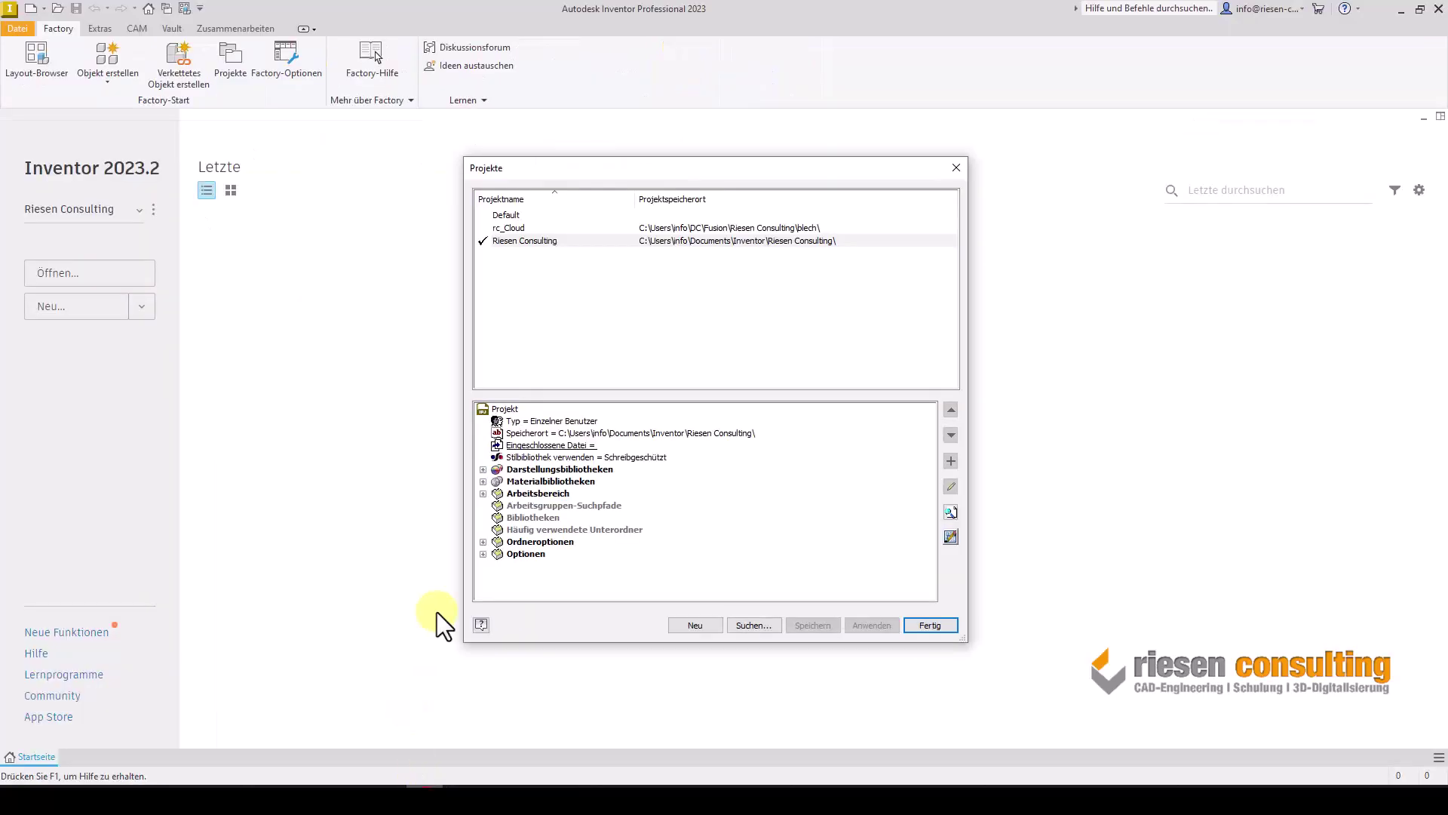
Close the project settings and browse Hebelpresse\Zeichnungen in Inventor's Open dialog without opening anything.
left_click(929, 626)
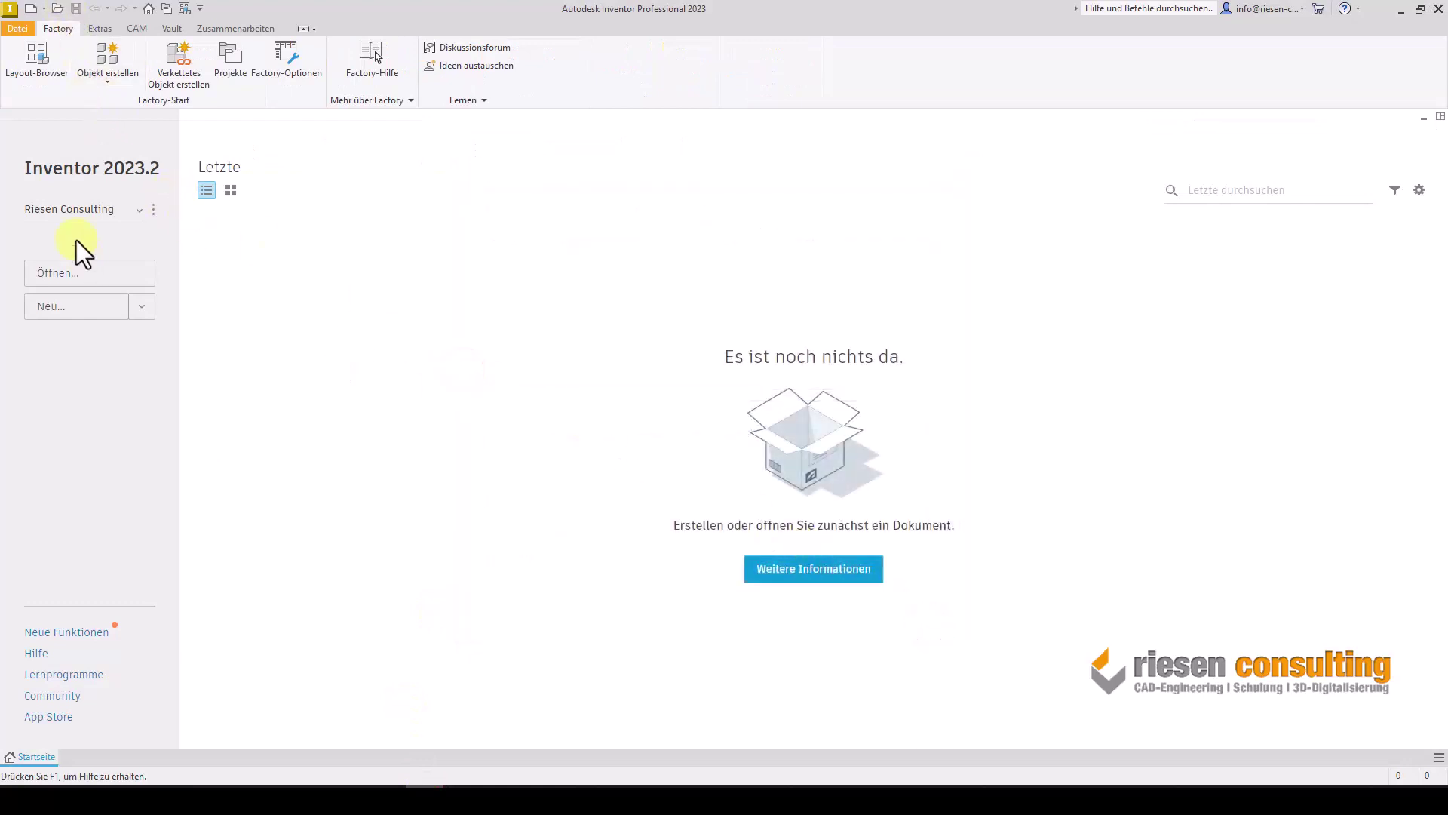
left_click(61, 9)
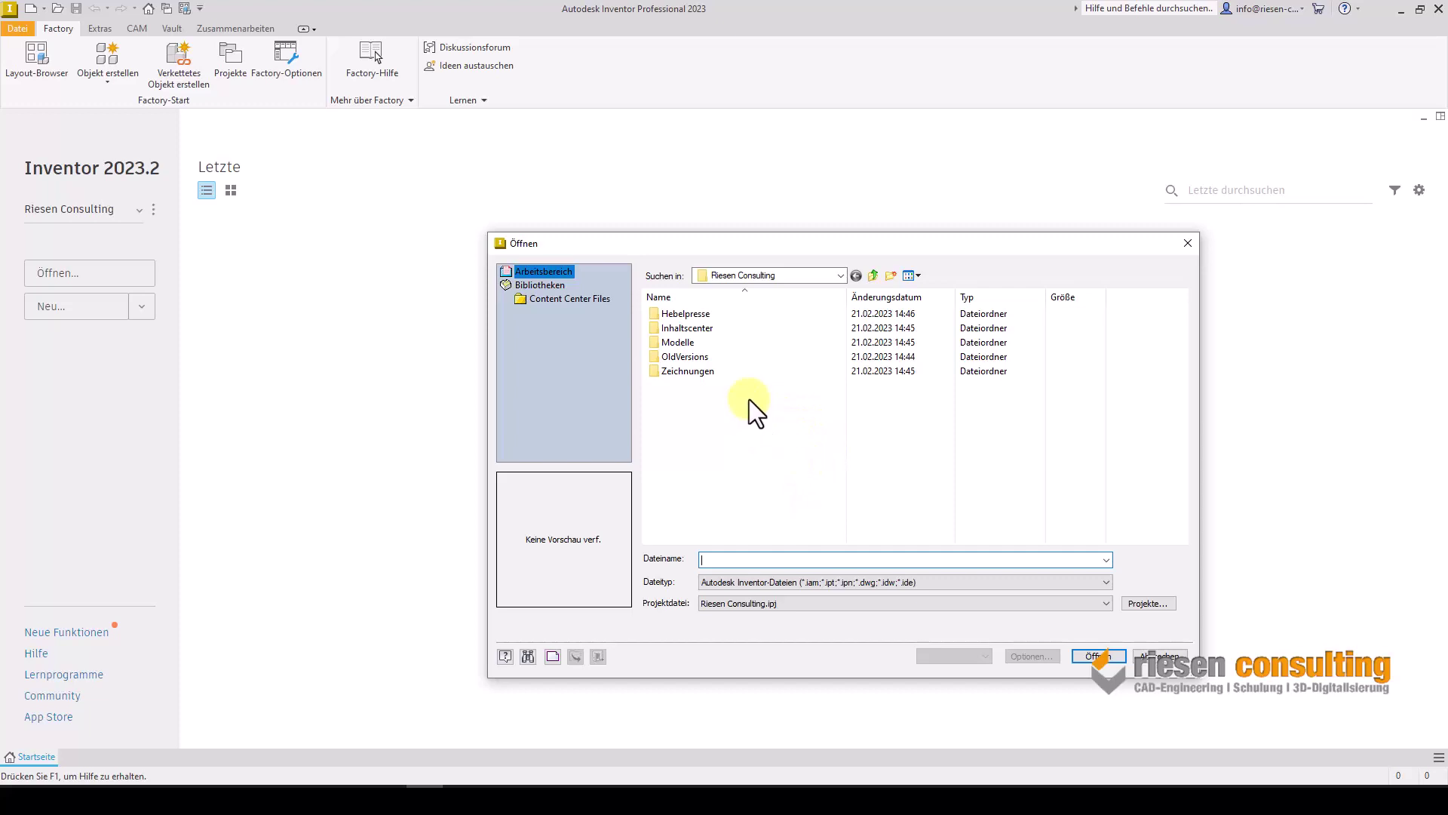
double_click(720, 314)
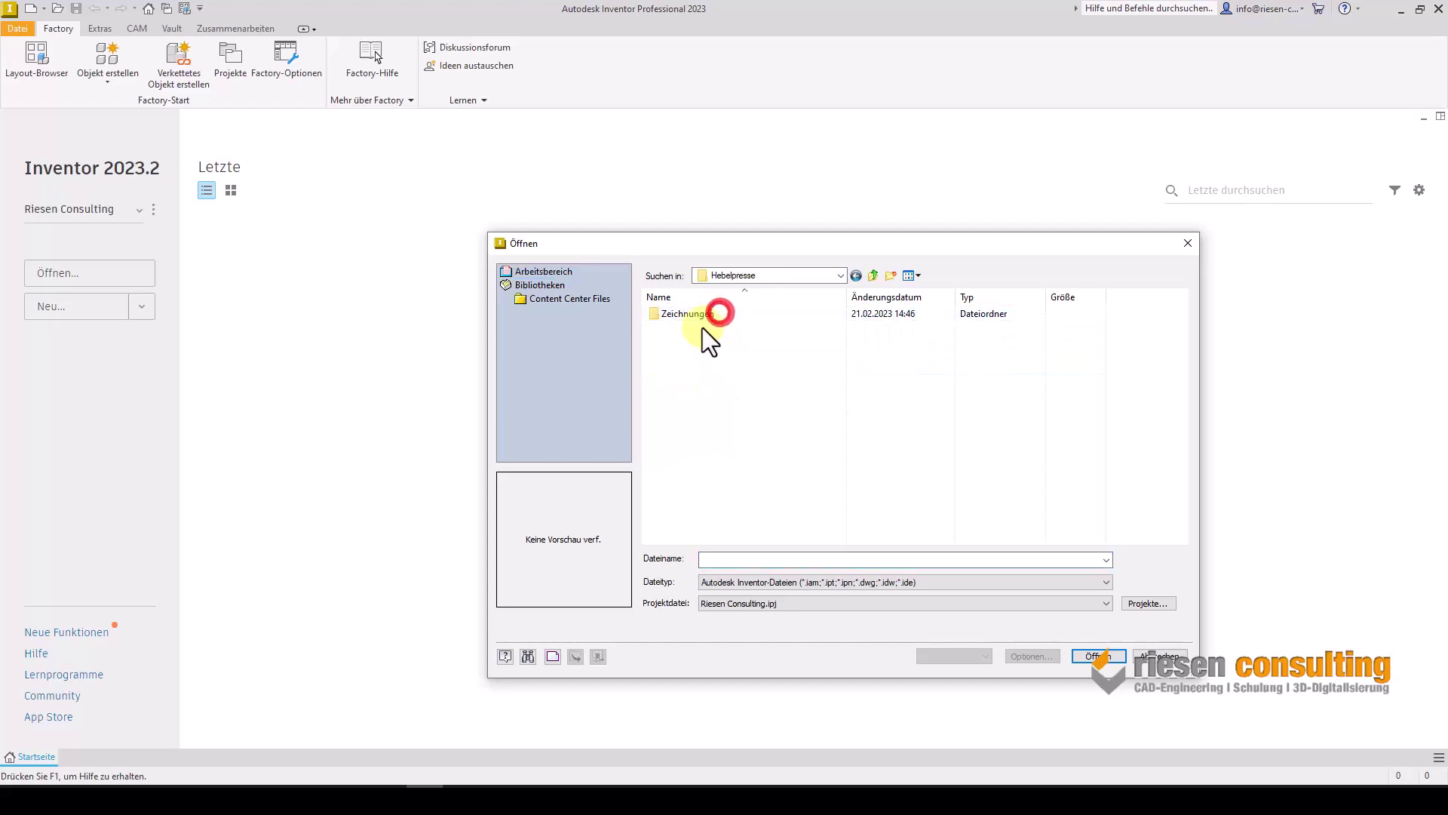
double_click(705, 313)
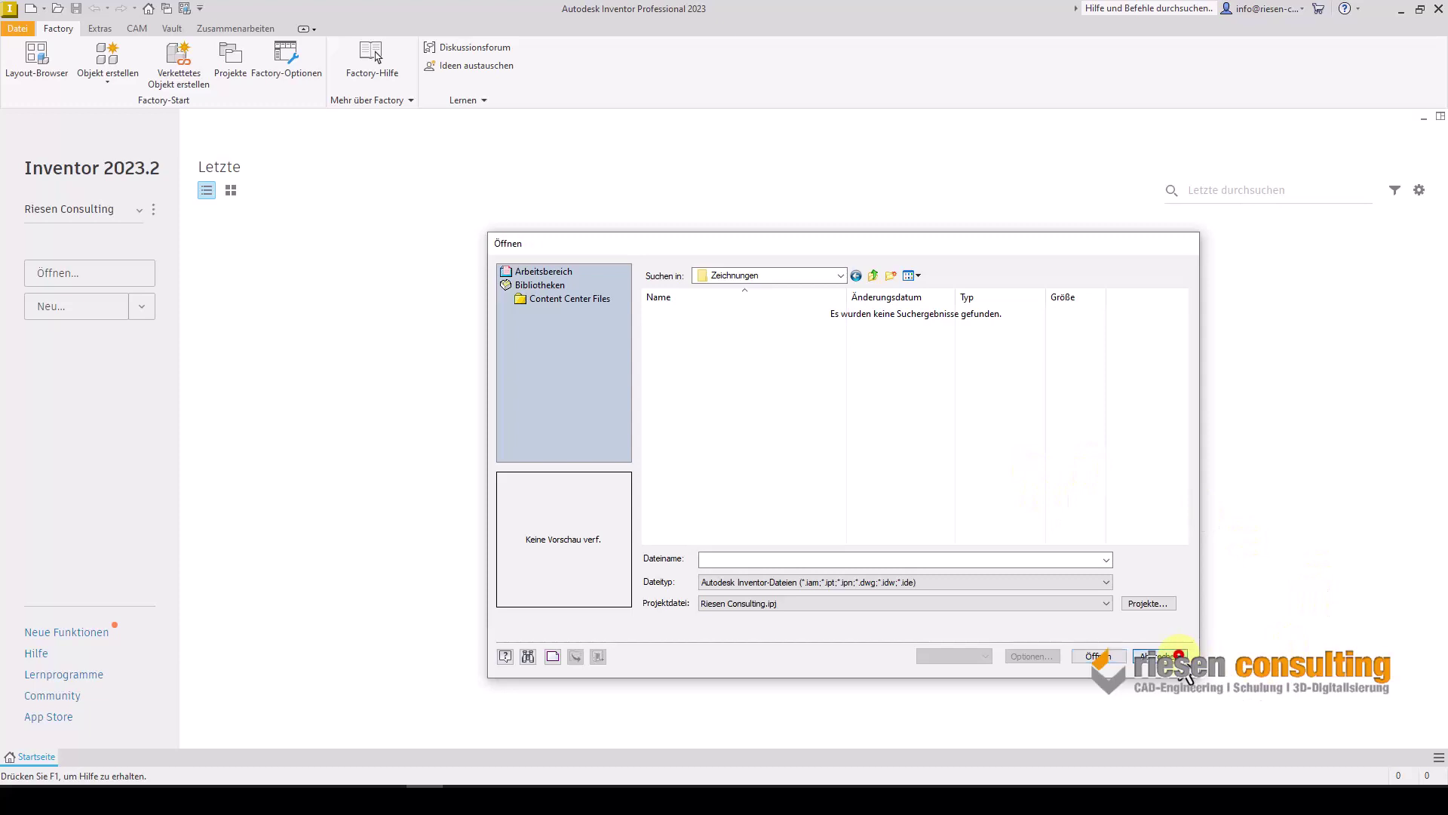
left_click(1161, 655)
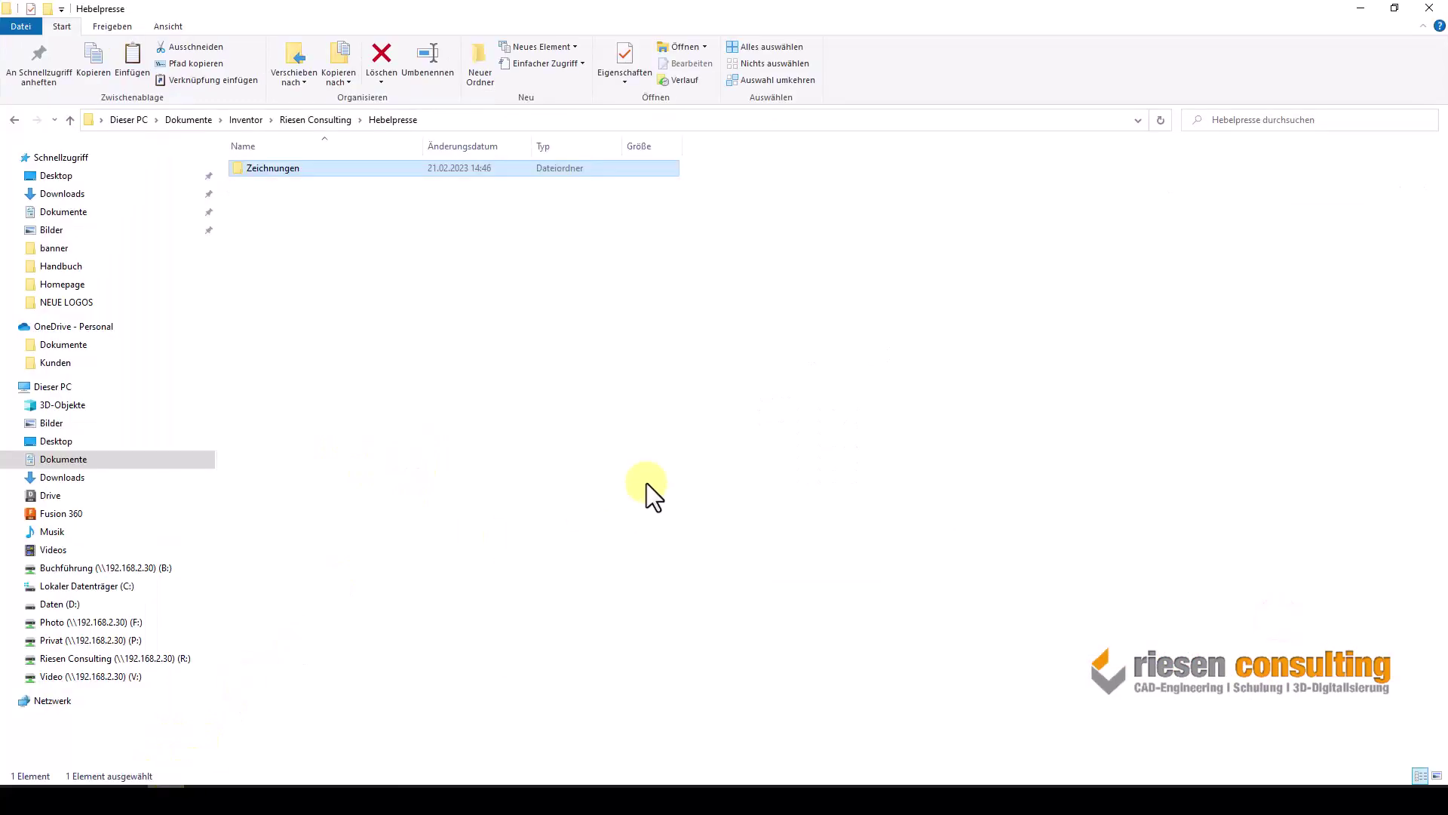
left_click(575, 437)
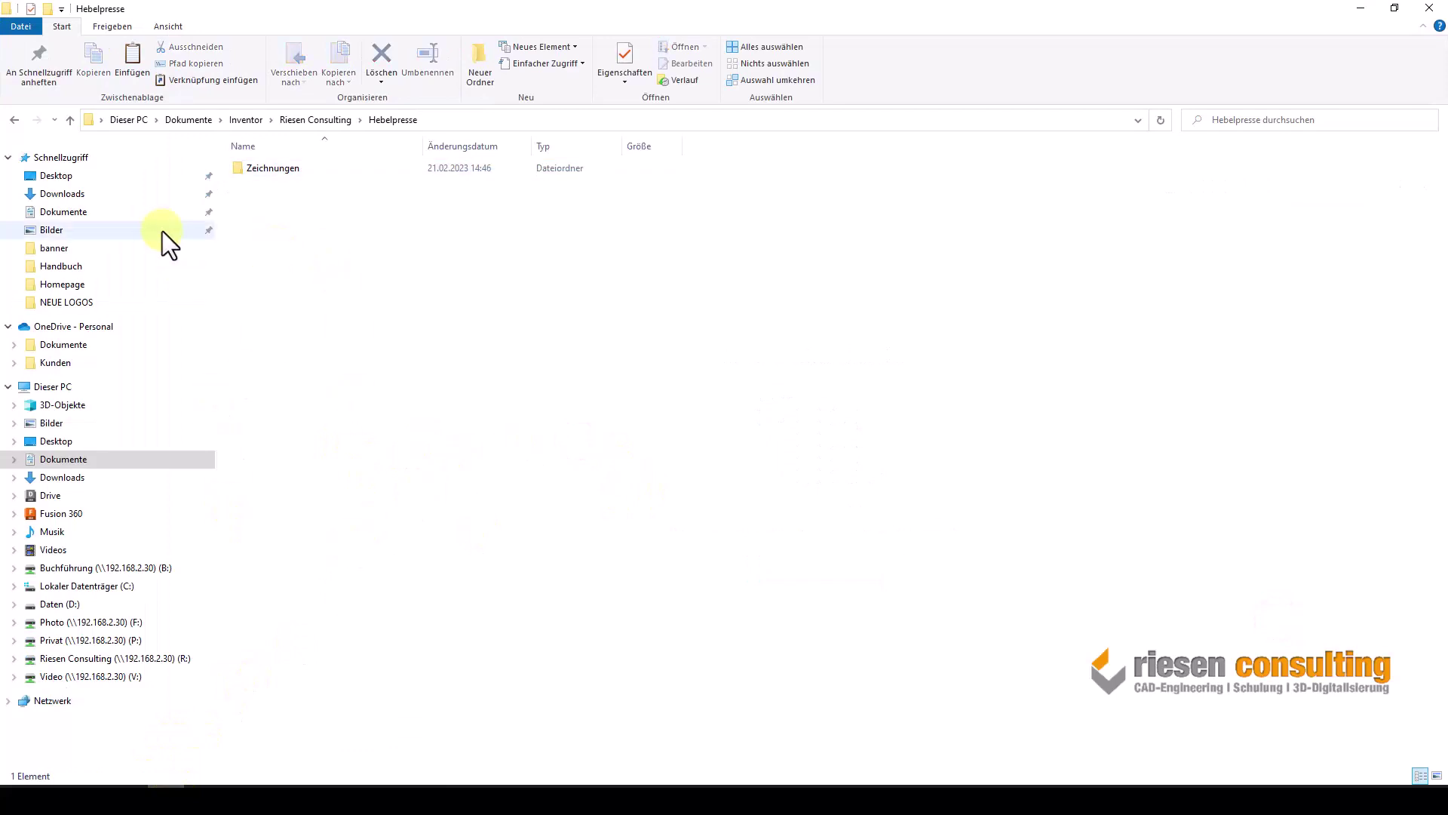
Cut RC_spezial.dwg from the Dokumente folder.
left_click(83, 457)
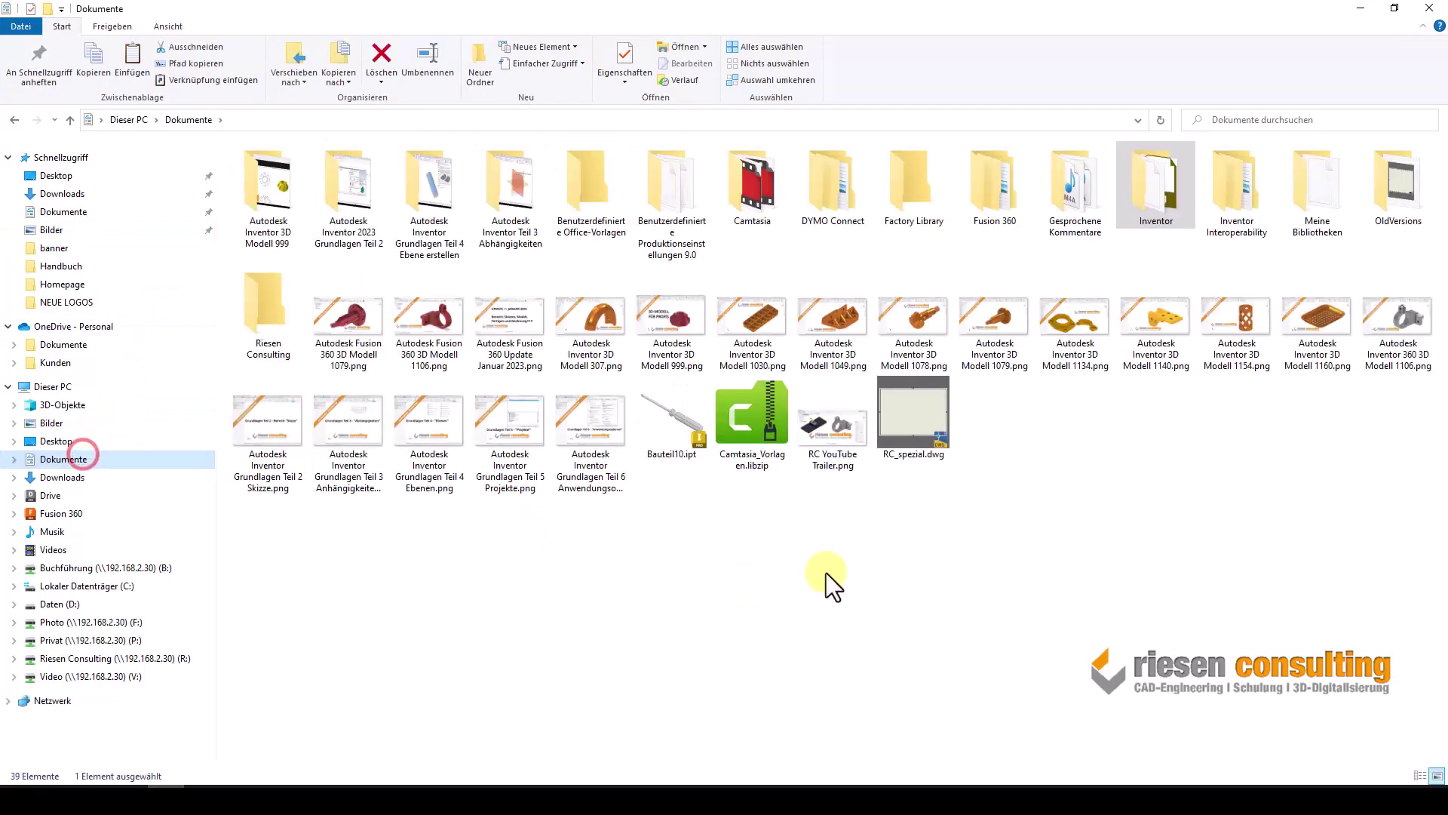
left_click(917, 395)
right_click(917, 396)
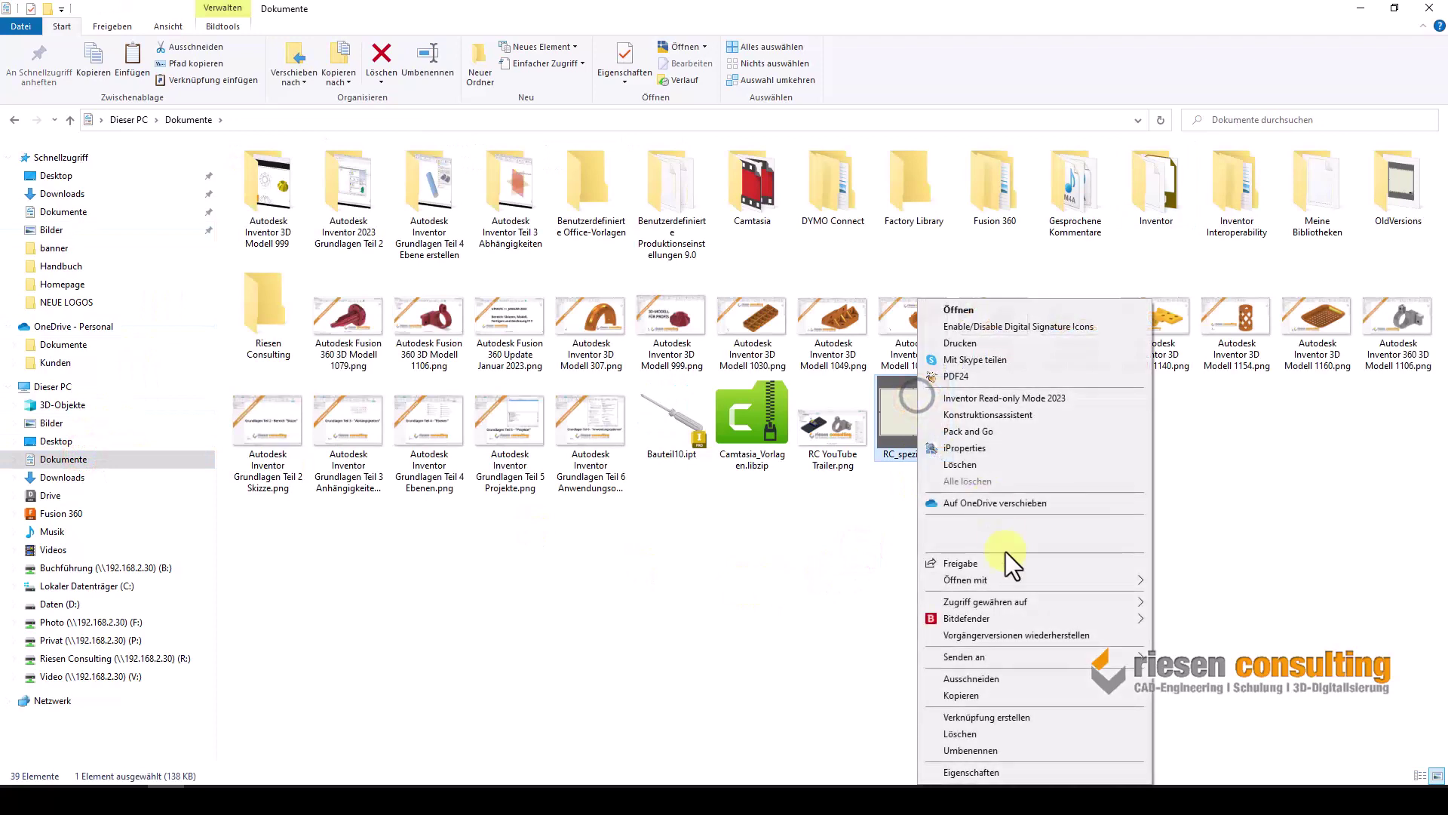
left_click(1005, 676)
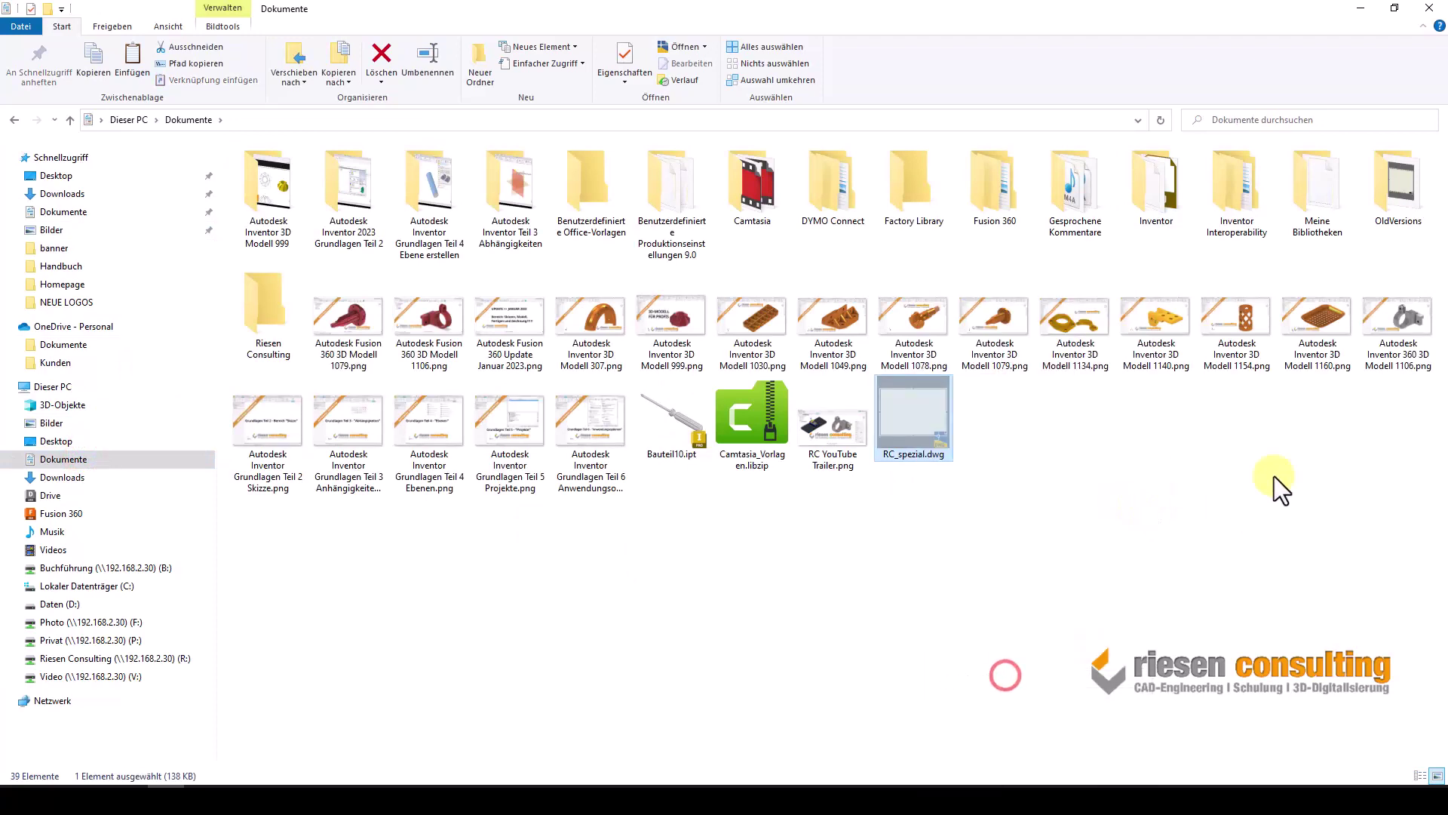
Create a Vorlagen folder inside Inventor\Riesen Consulting.
double_click(1162, 216)
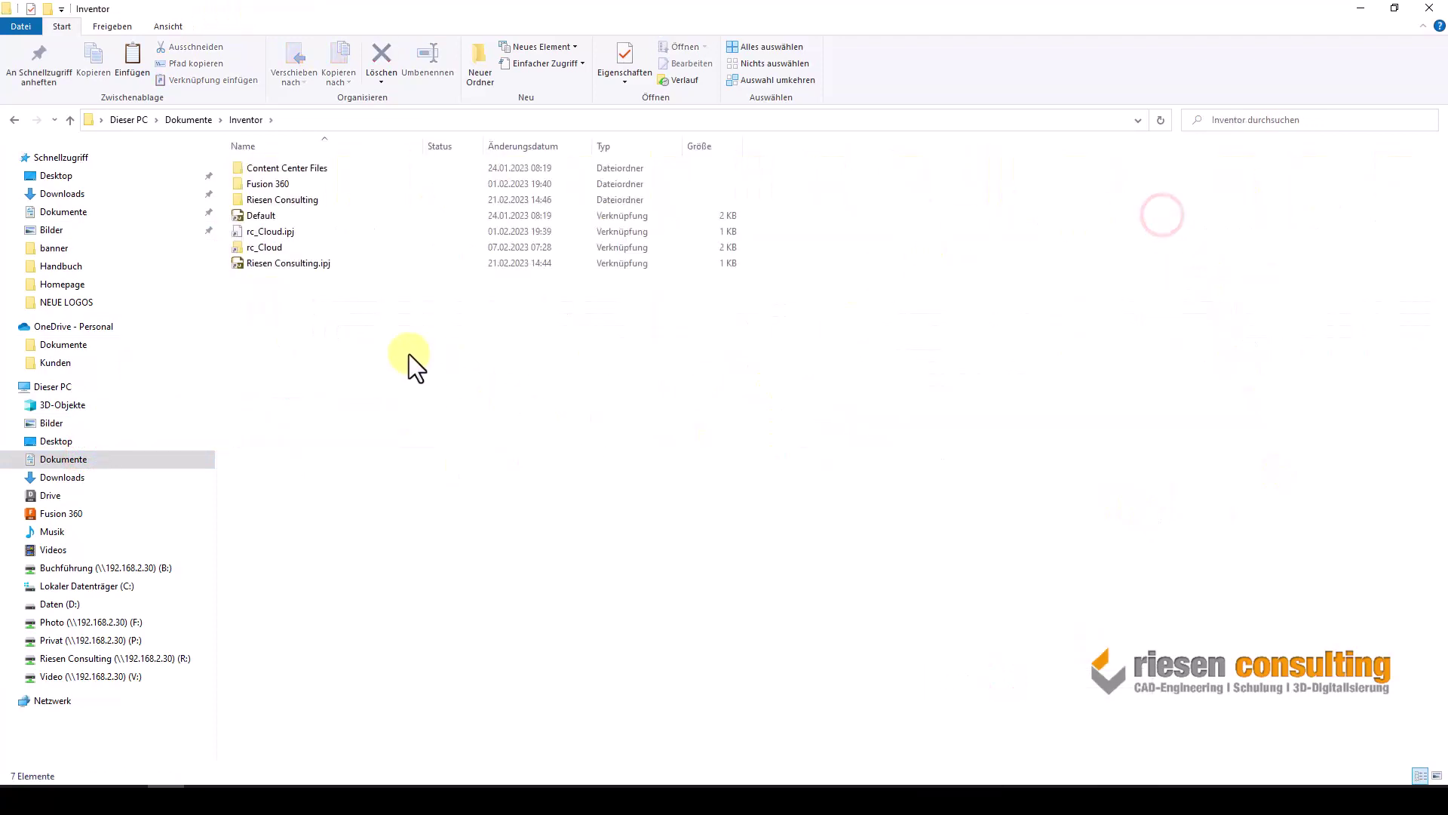
left_click(350, 203)
double_click(351, 203)
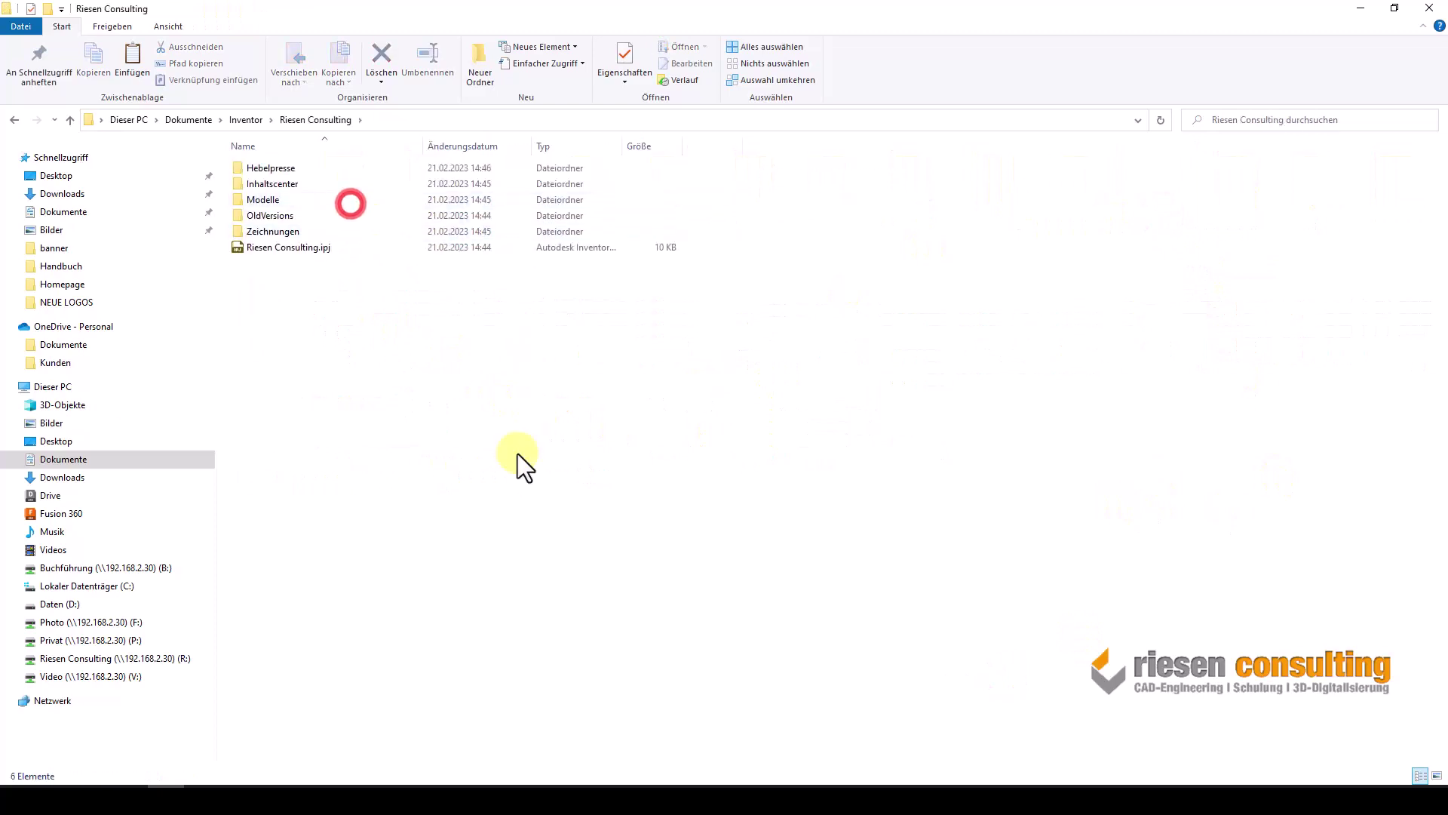
right_click(371, 331)
mouse_move(405, 509)
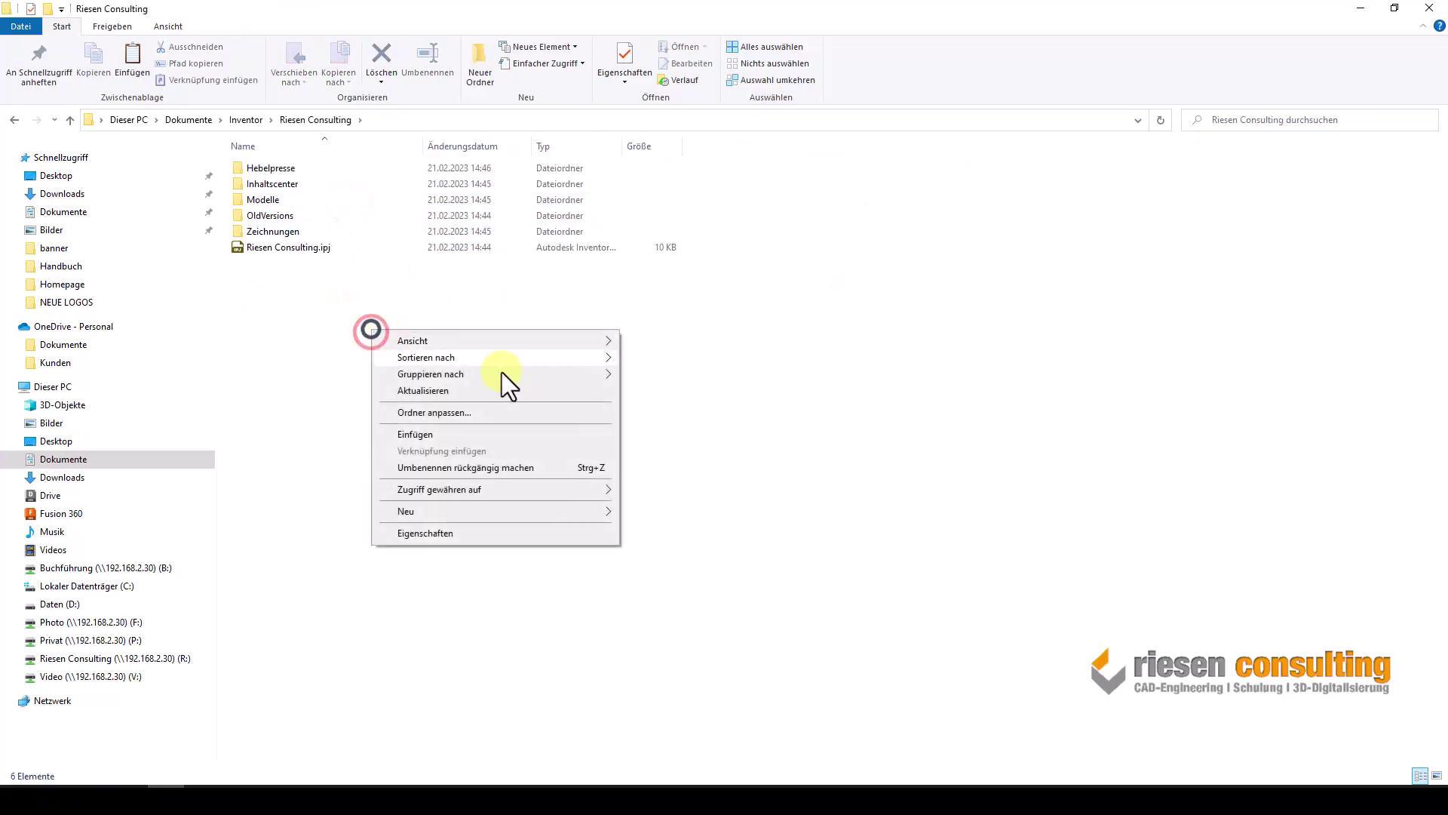
left_click(705, 518)
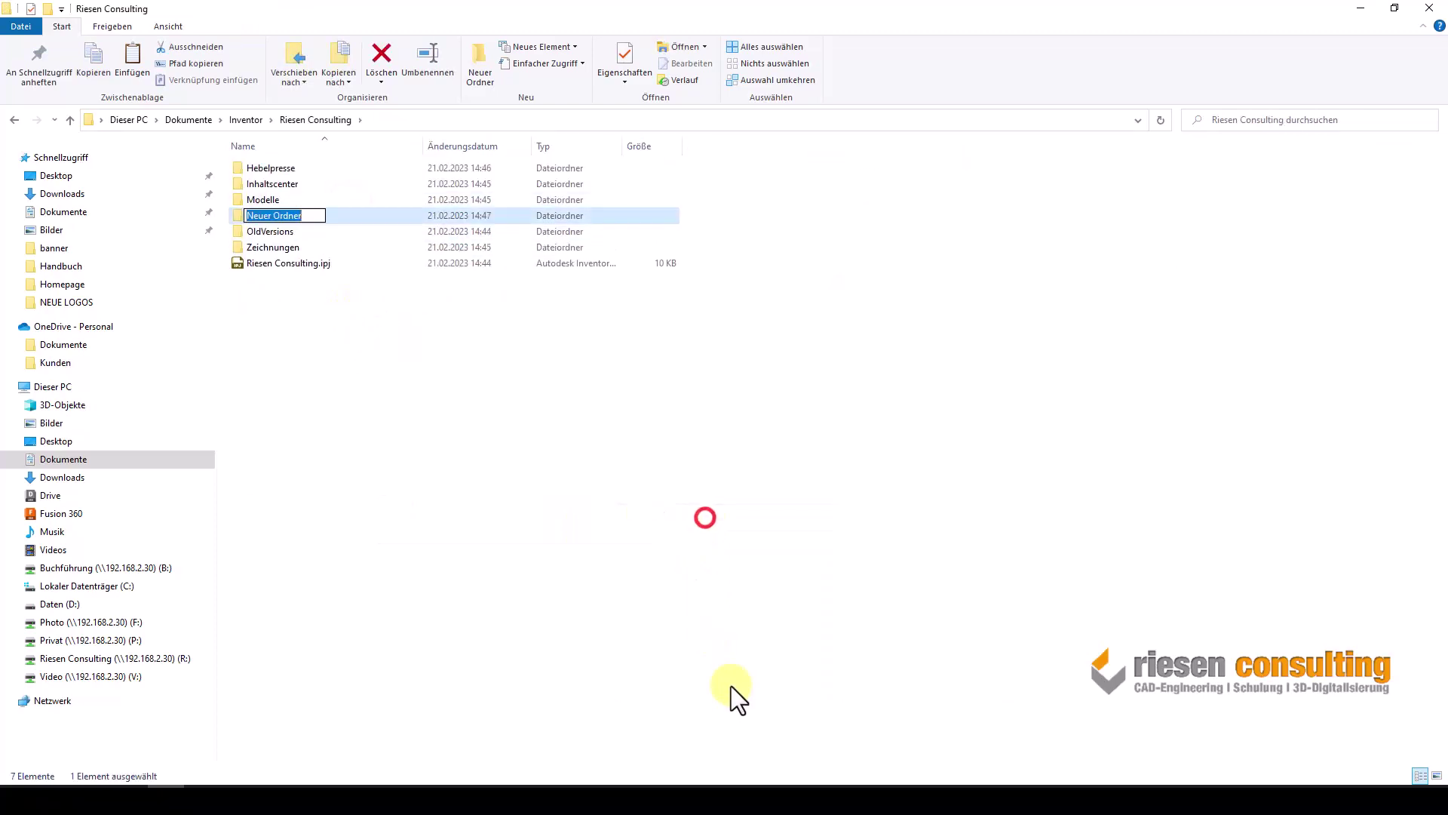
type("Vor")
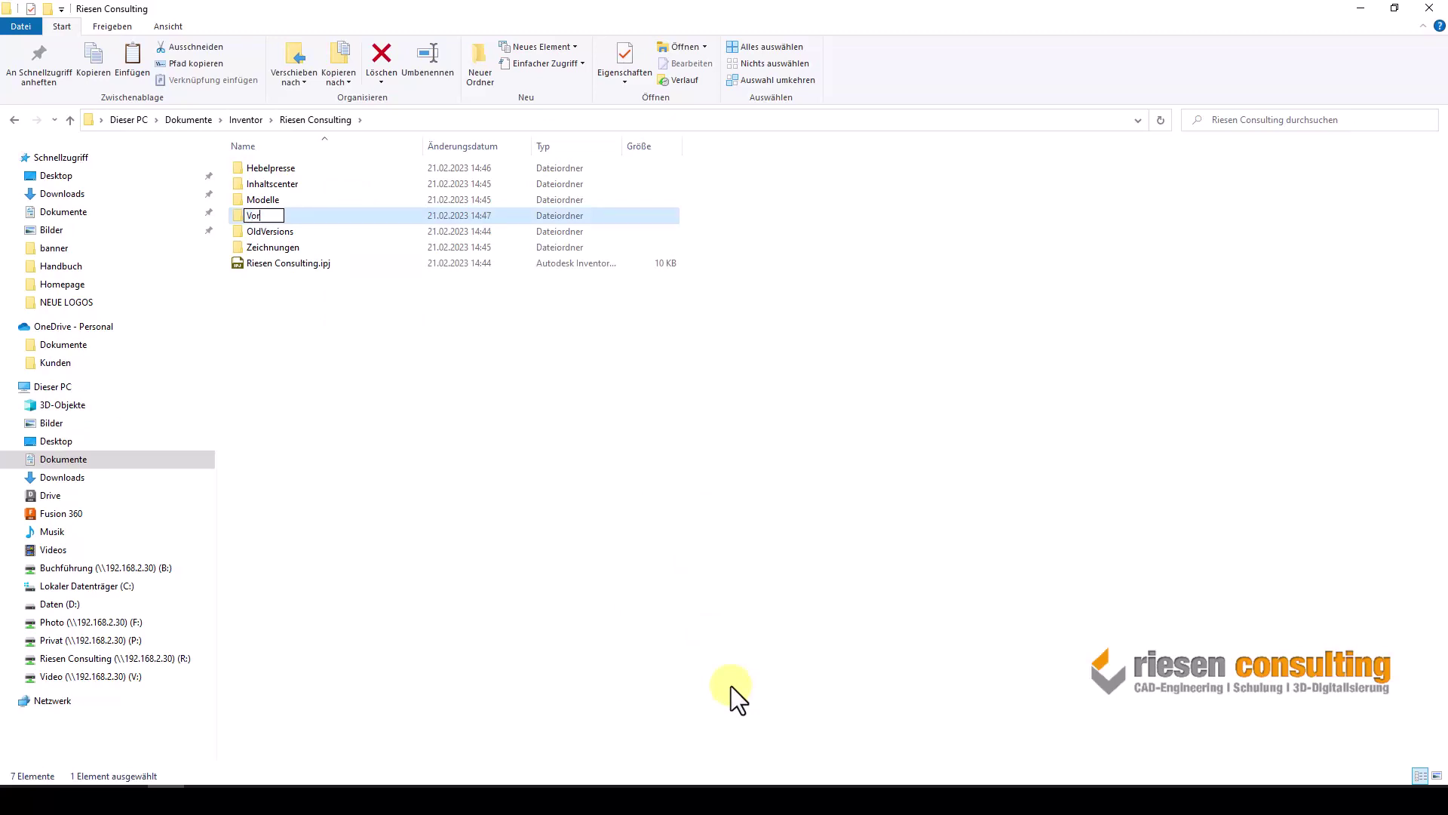
type("lagen")
key("Return")
key("Return")
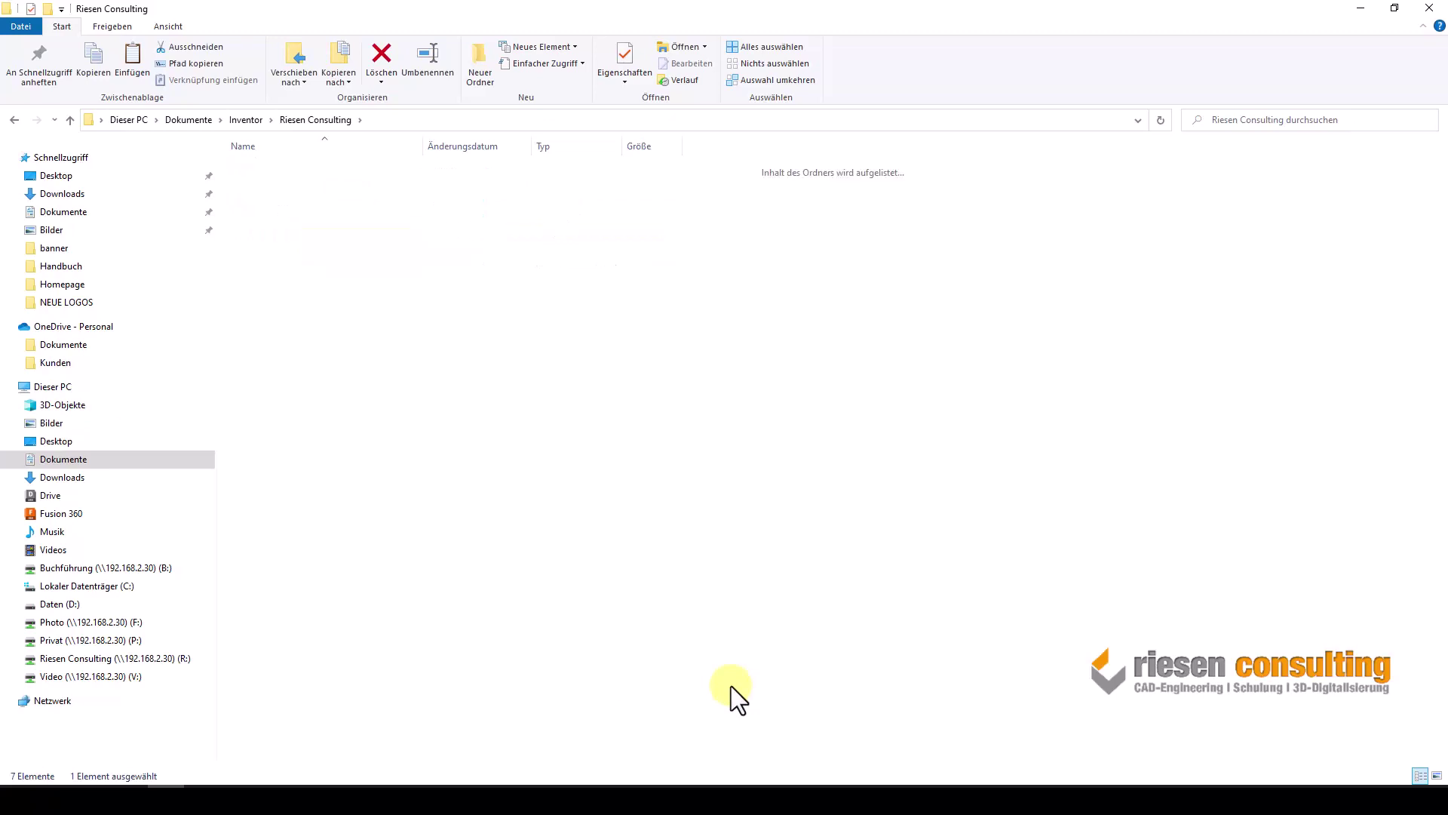
Create a Zeichnungsvorlagen subfolder in Vorlagen and paste RC_spezial.dwg into it.
right_click(554, 328)
mouse_move(677, 509)
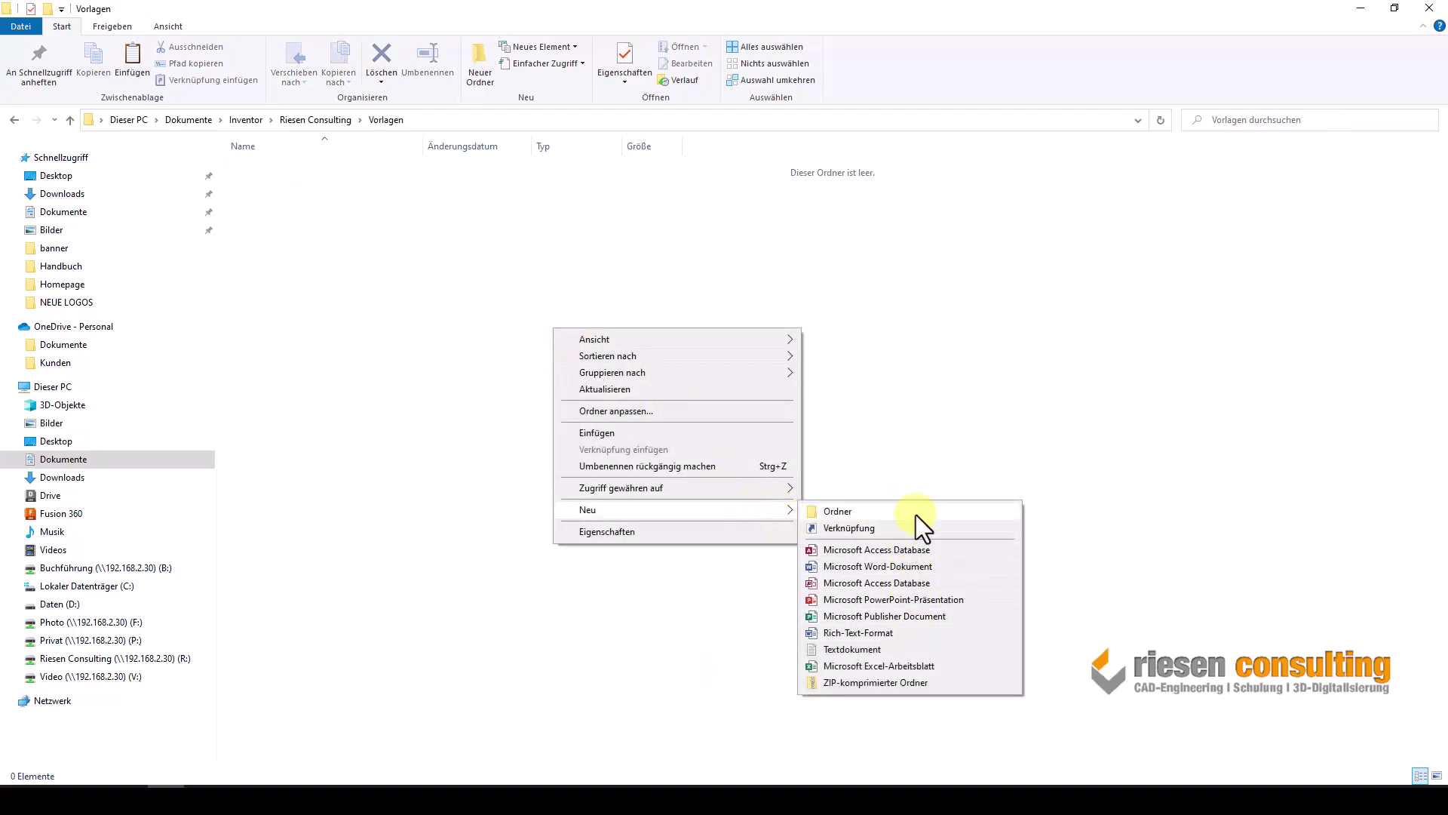
left_click(916, 514)
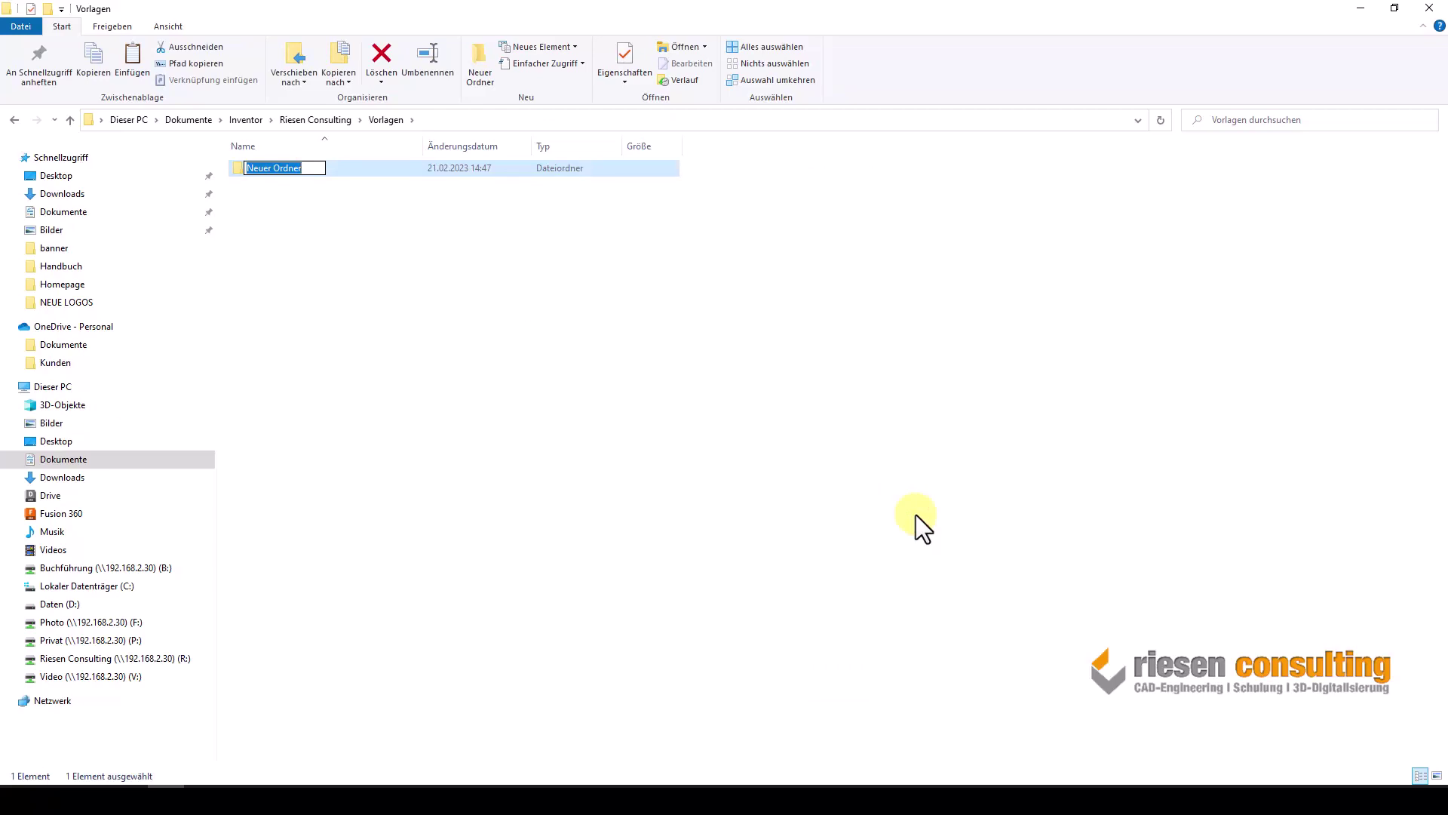
type("Zeichn")
type("ungsvorlagen")
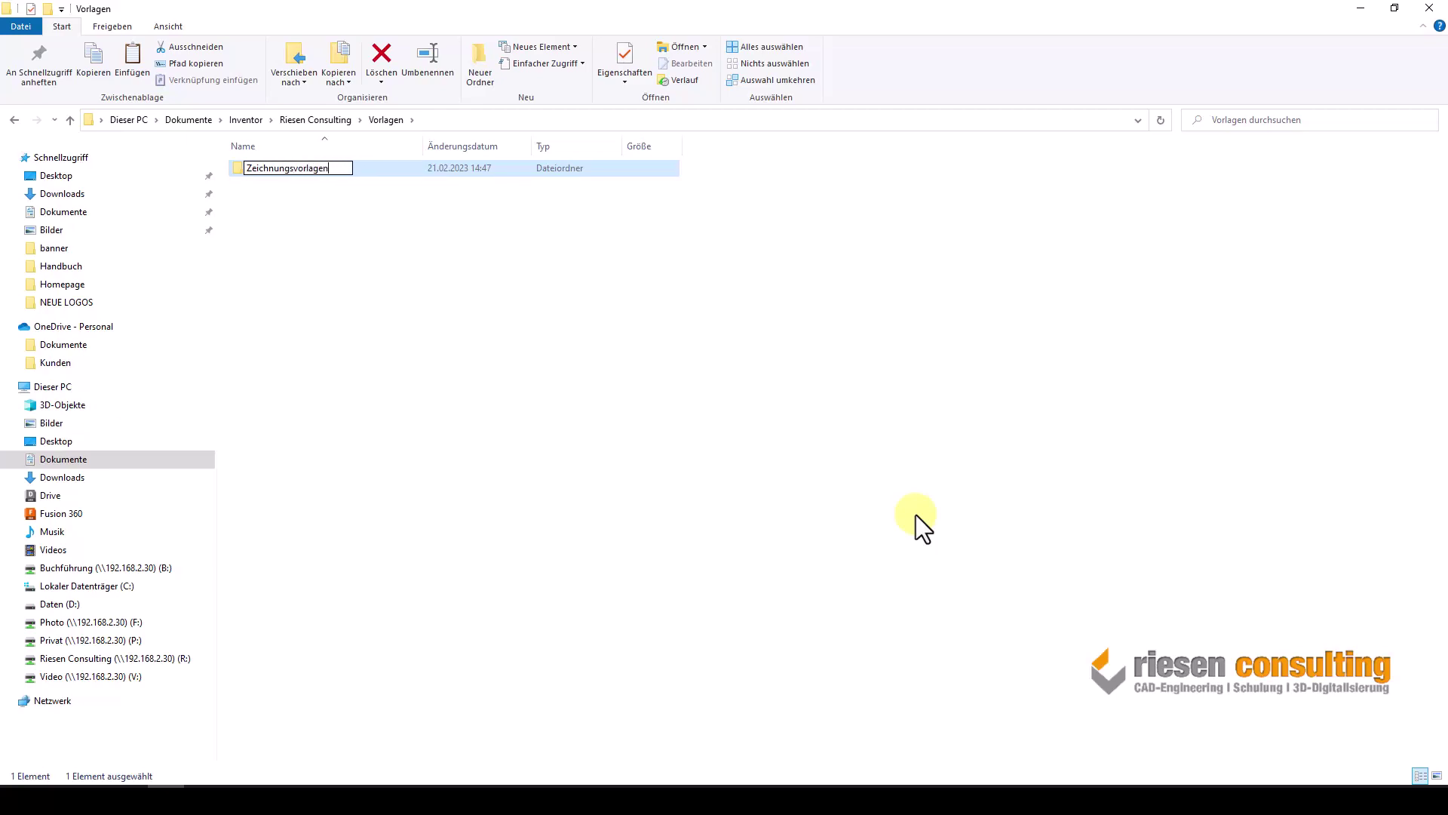
key("Return")
key("Return")
key("ctrl+v")
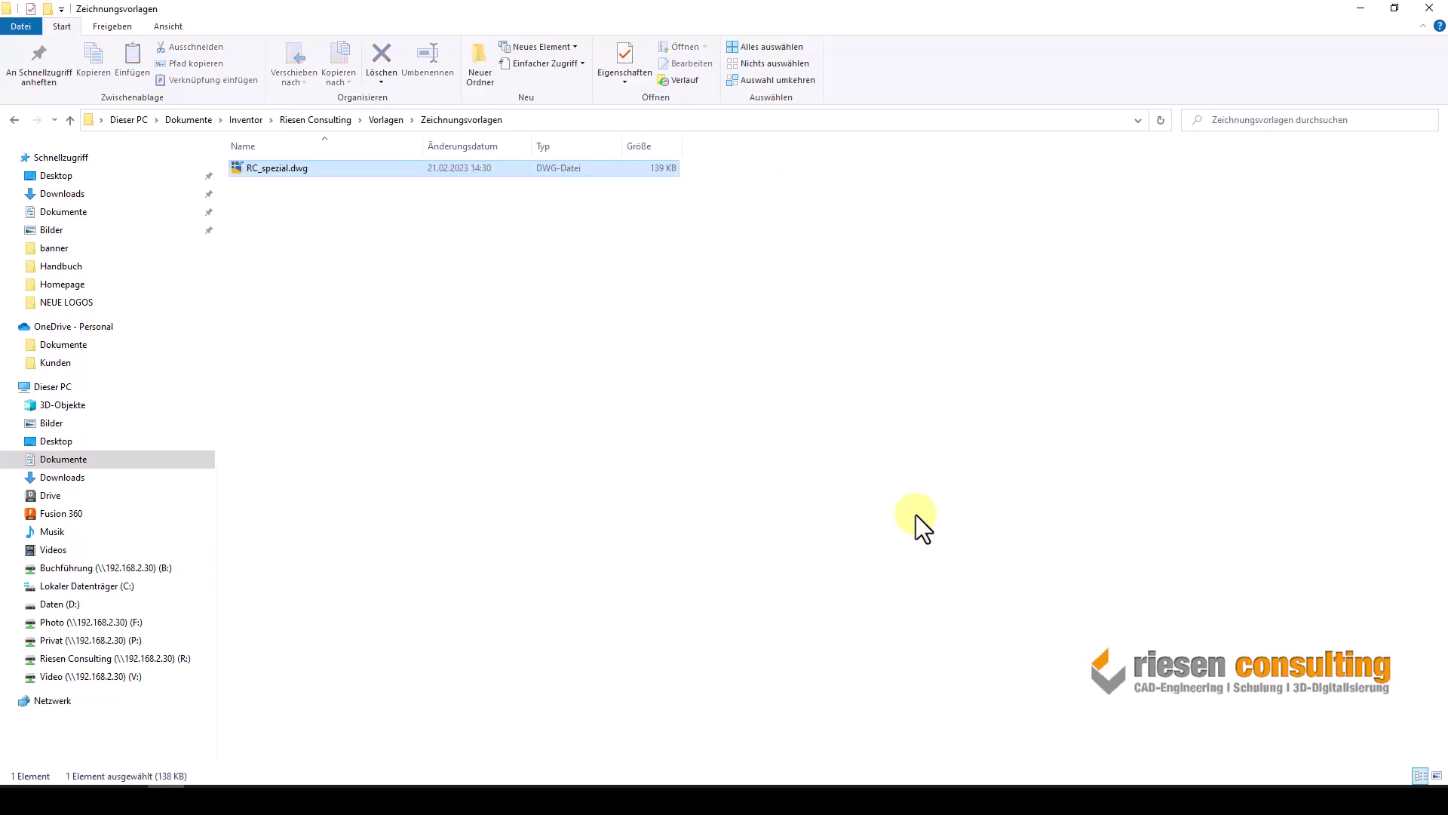
left_click(559, 590)
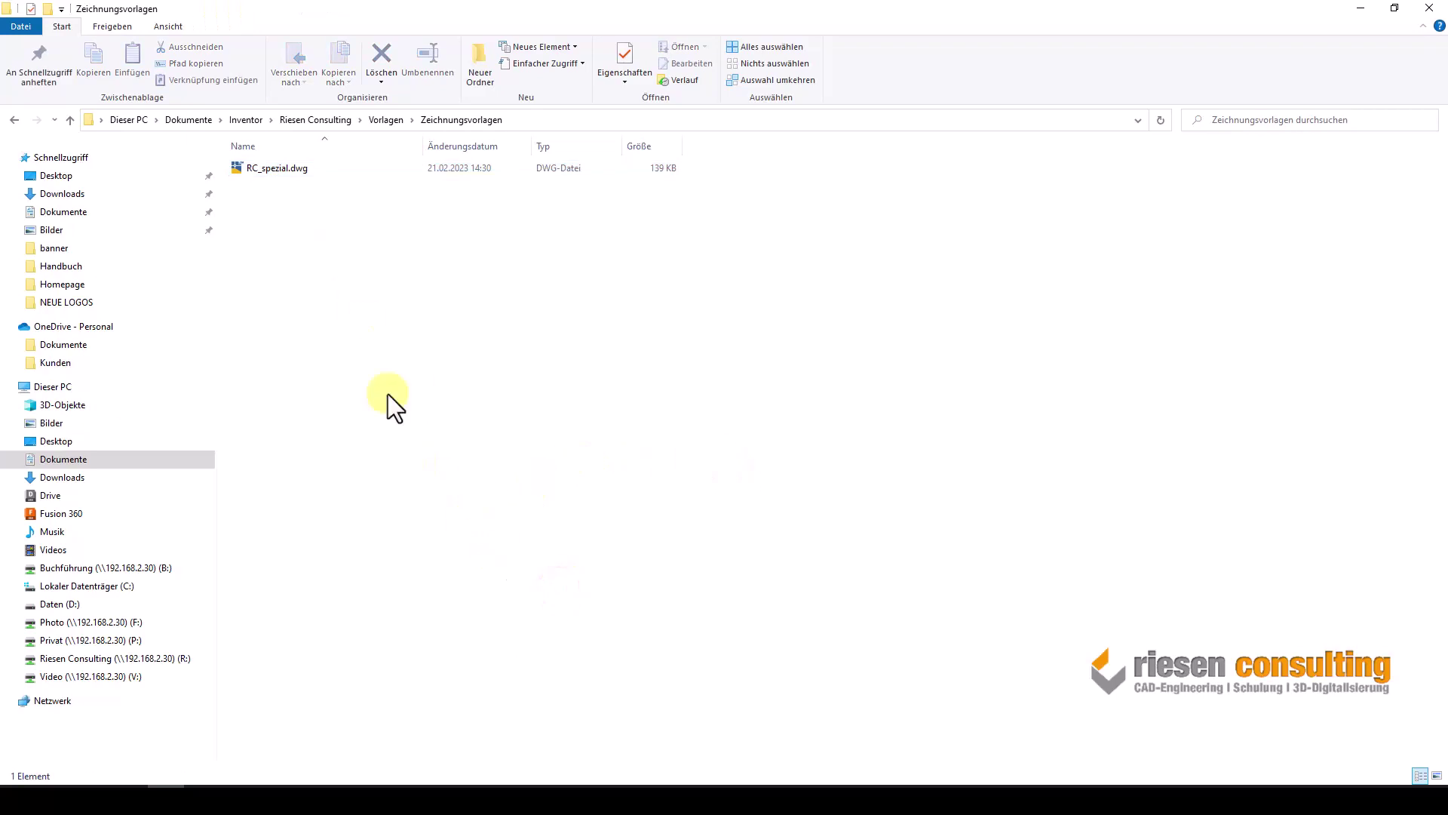
Review Inventor's new-file templates without creating a file, then reopen the project options.
left_click(430, 798)
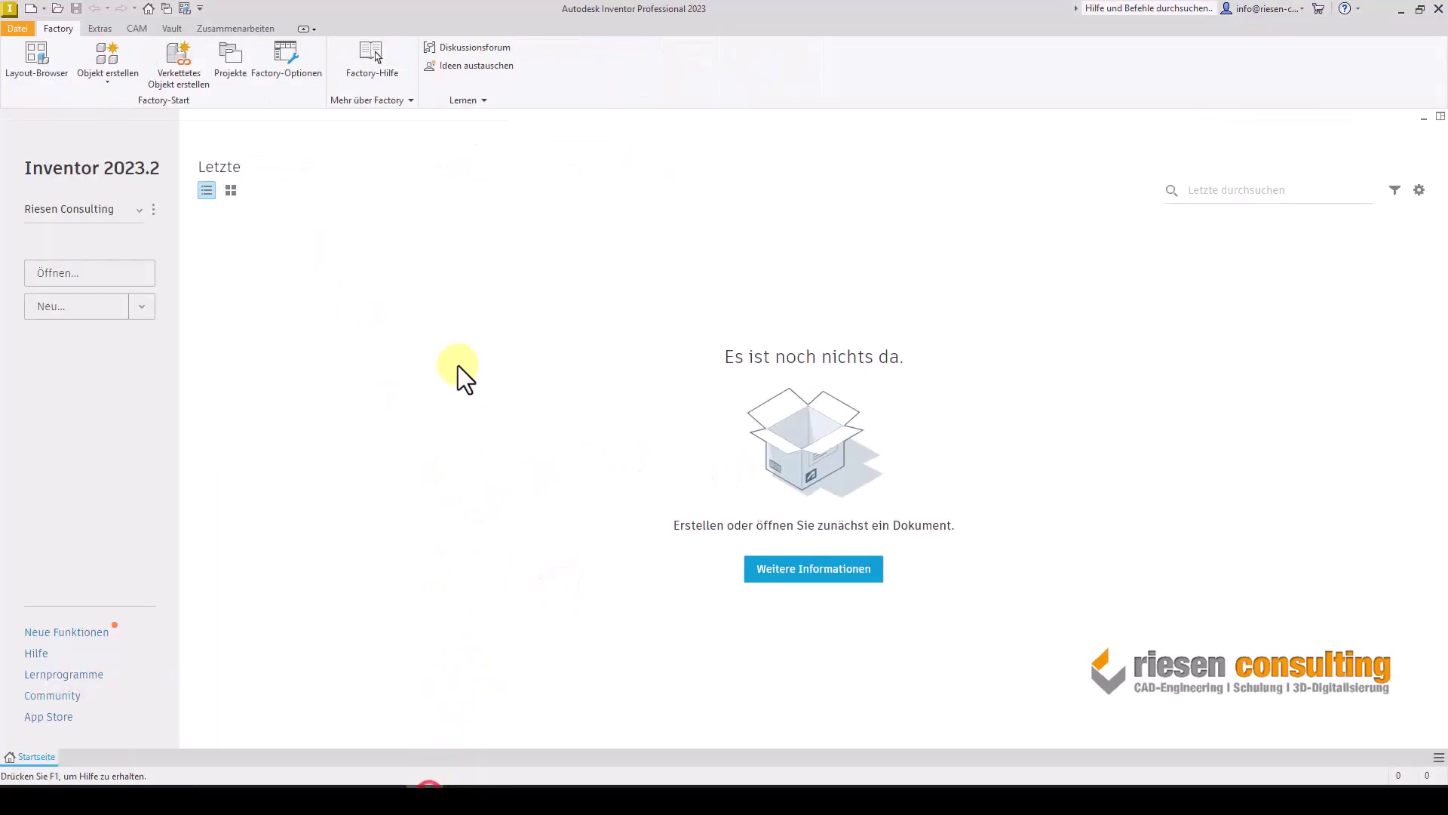
left_click(36, 7)
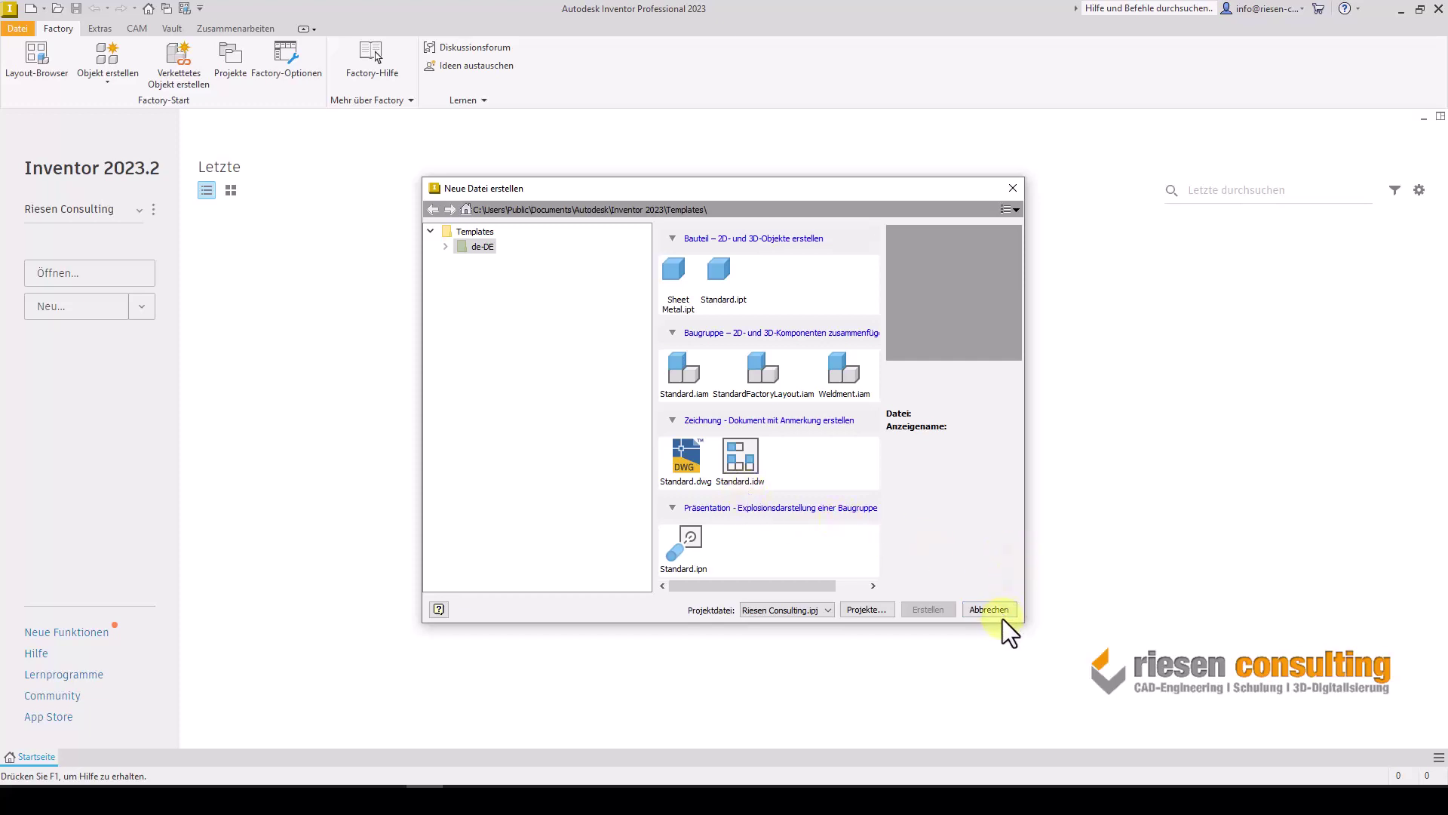
left_click(1003, 612)
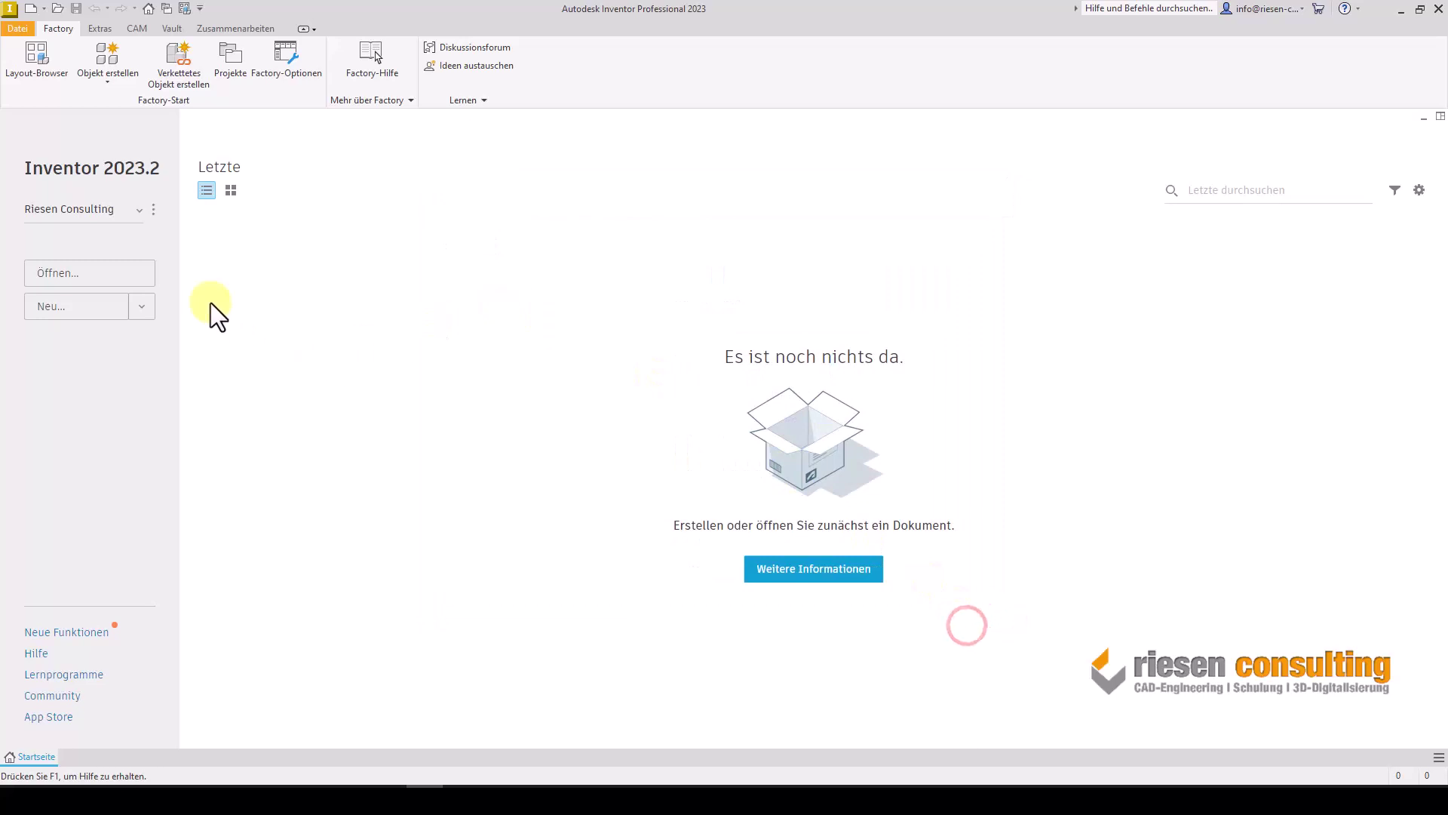
left_click(154, 213)
Check the Vorlagen, Konstruktionsdaten, Voreinstellungen and Inhaltscenter-Dateien paths in Riesen Consulting's folder options.
left_click(181, 240)
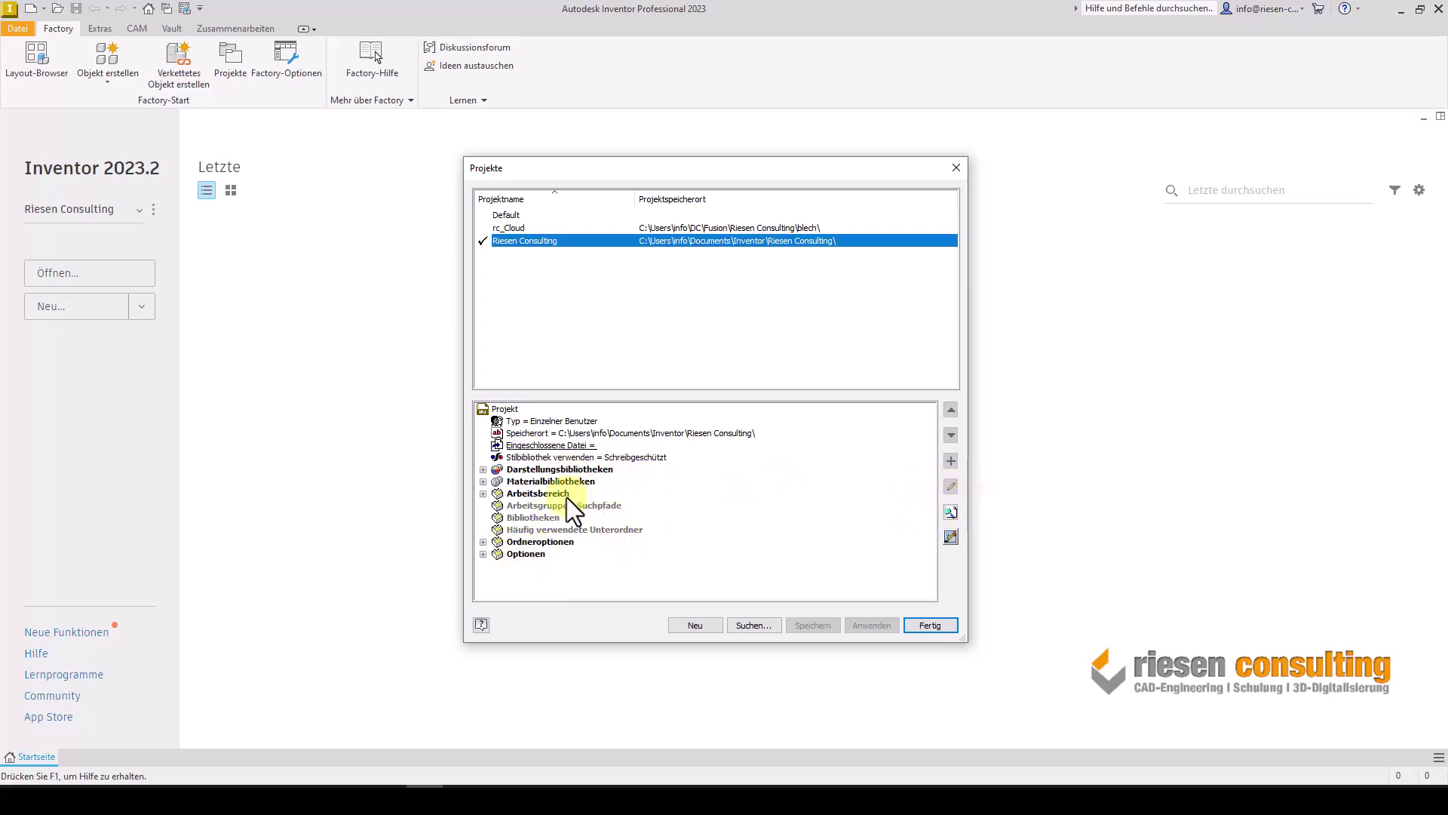
left_click(482, 542)
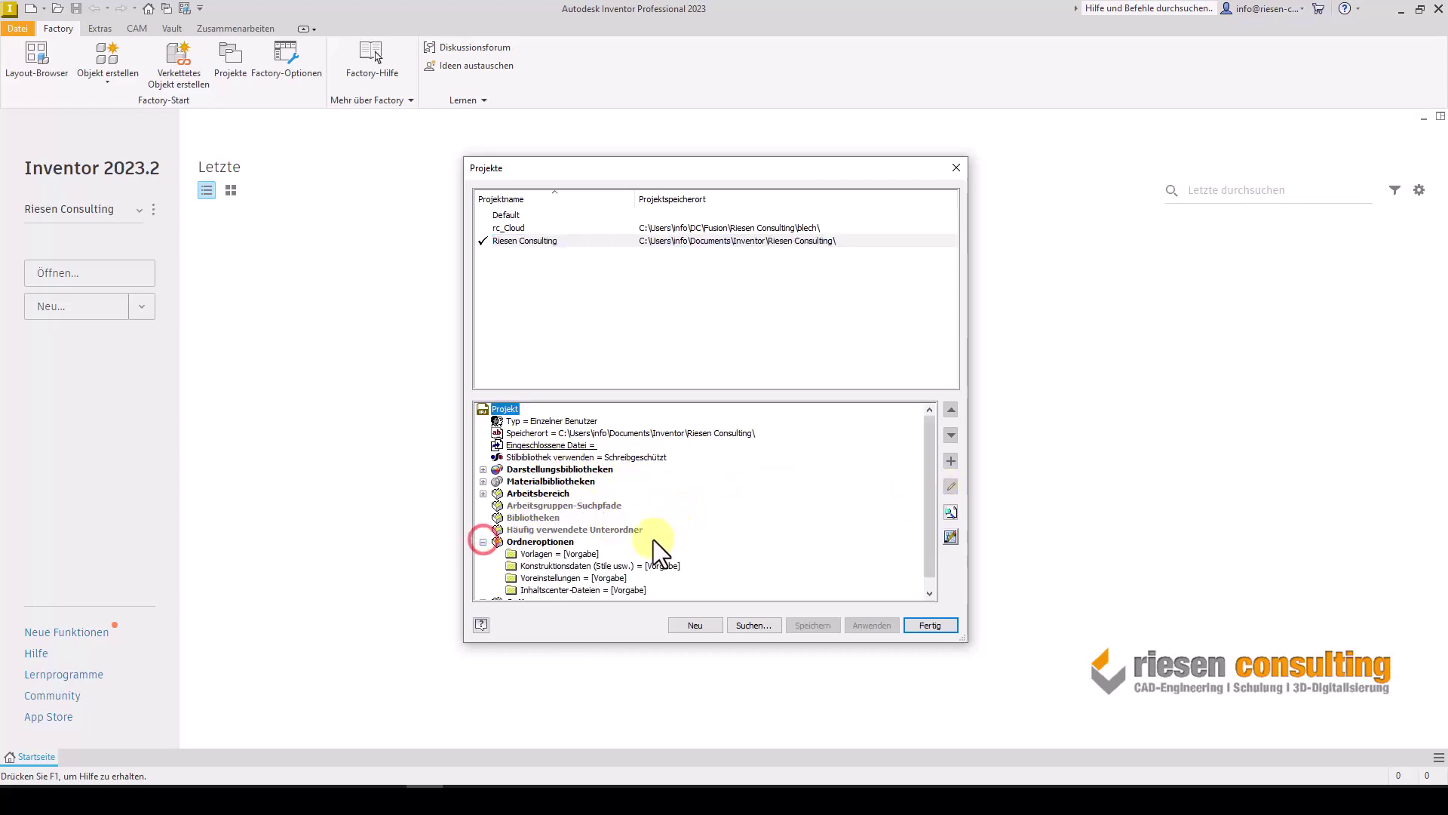
left_click(582, 553)
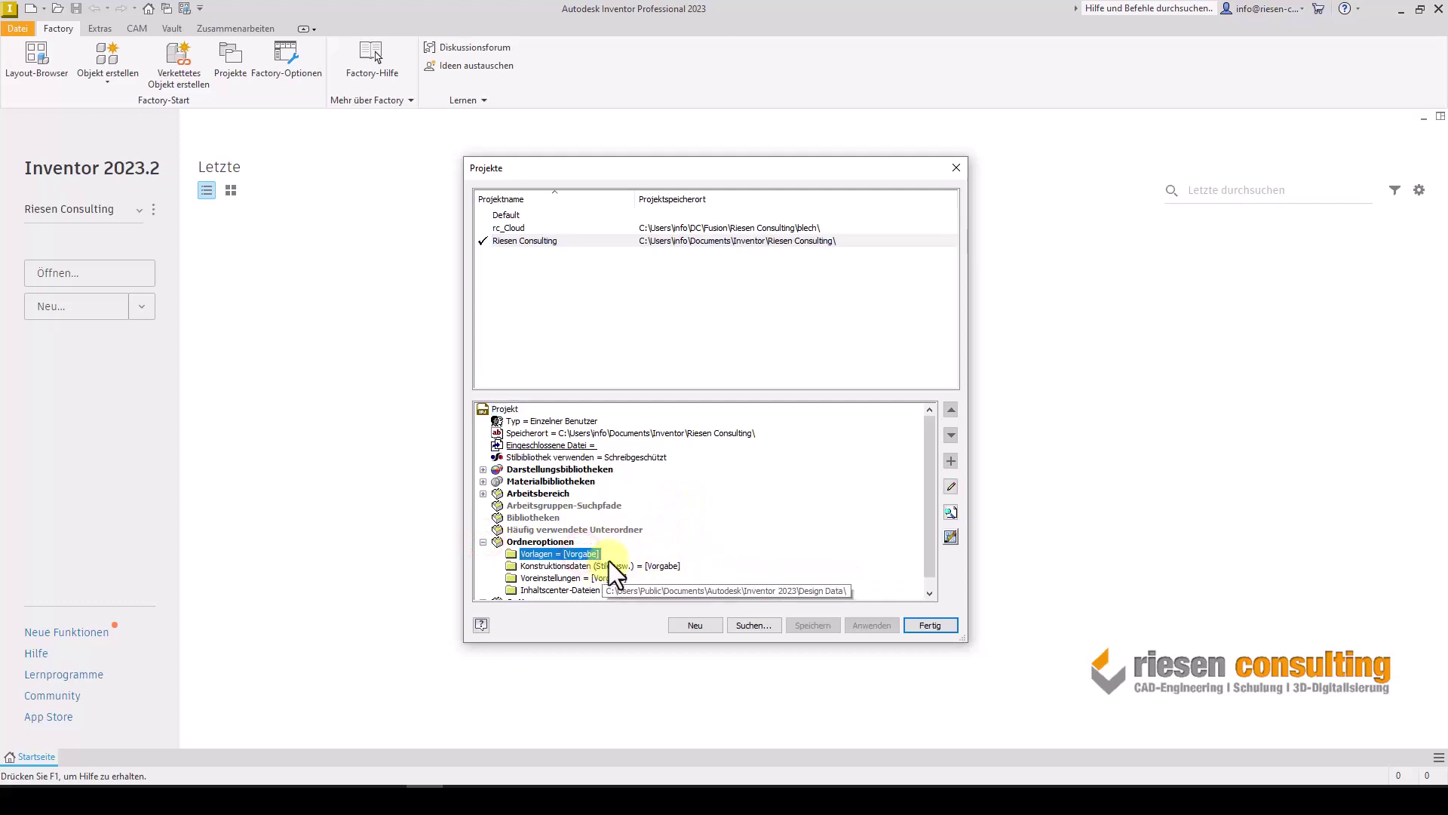
left_click(609, 563)
scroll(750, 513, "down", 1)
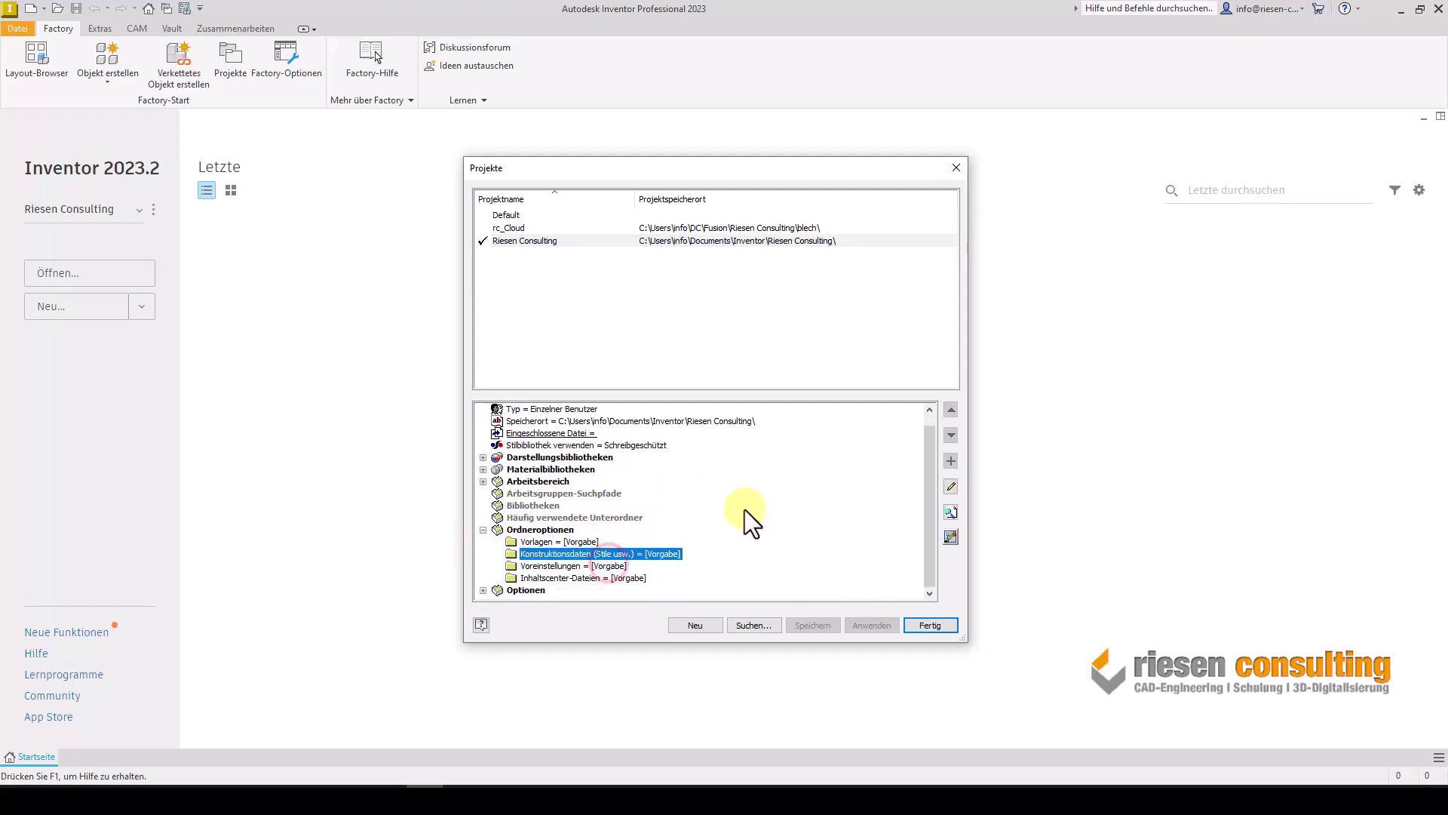
left_click(619, 567)
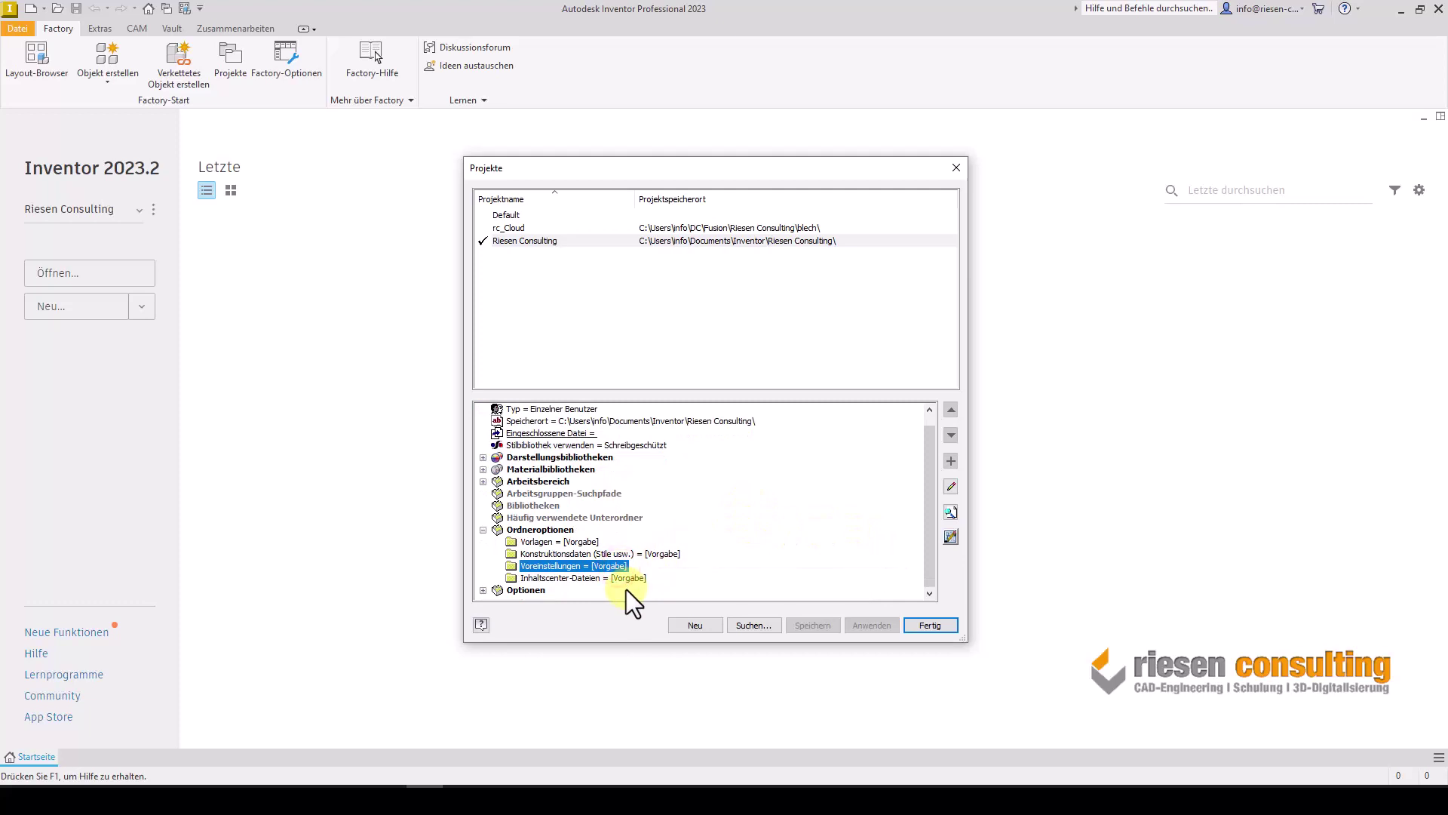
left_click(632, 581)
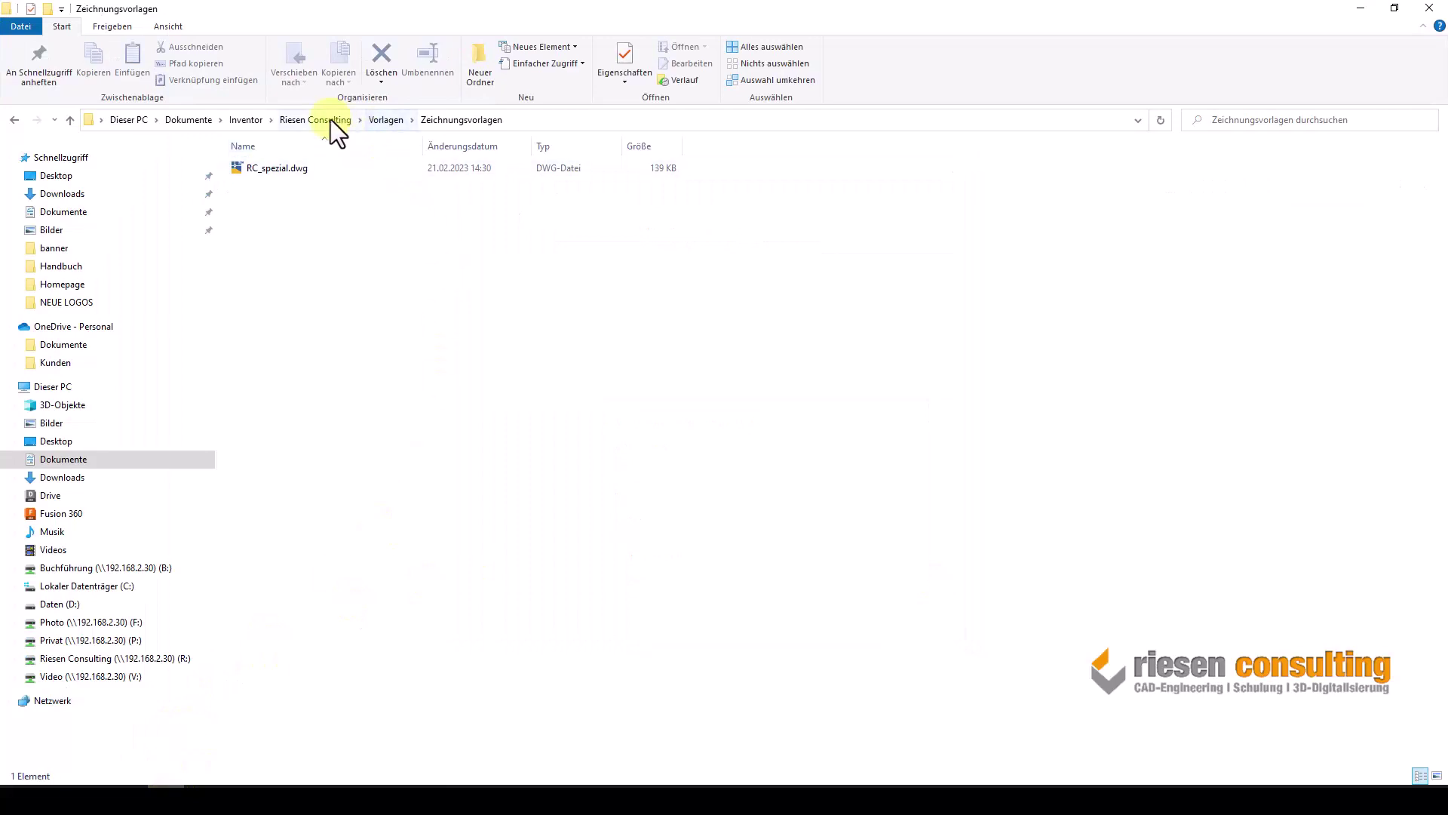
left_click(330, 119)
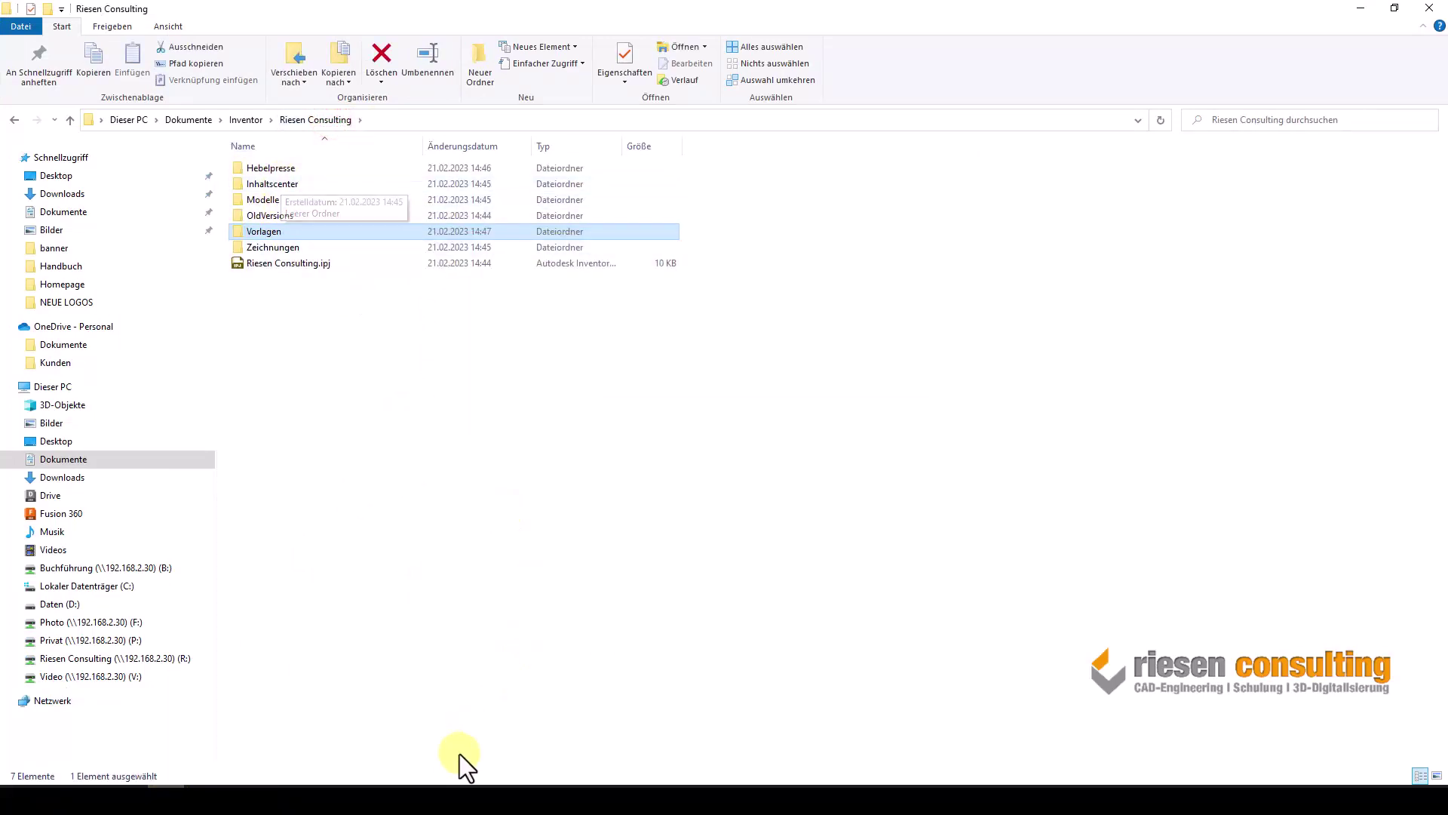
left_click(428, 795)
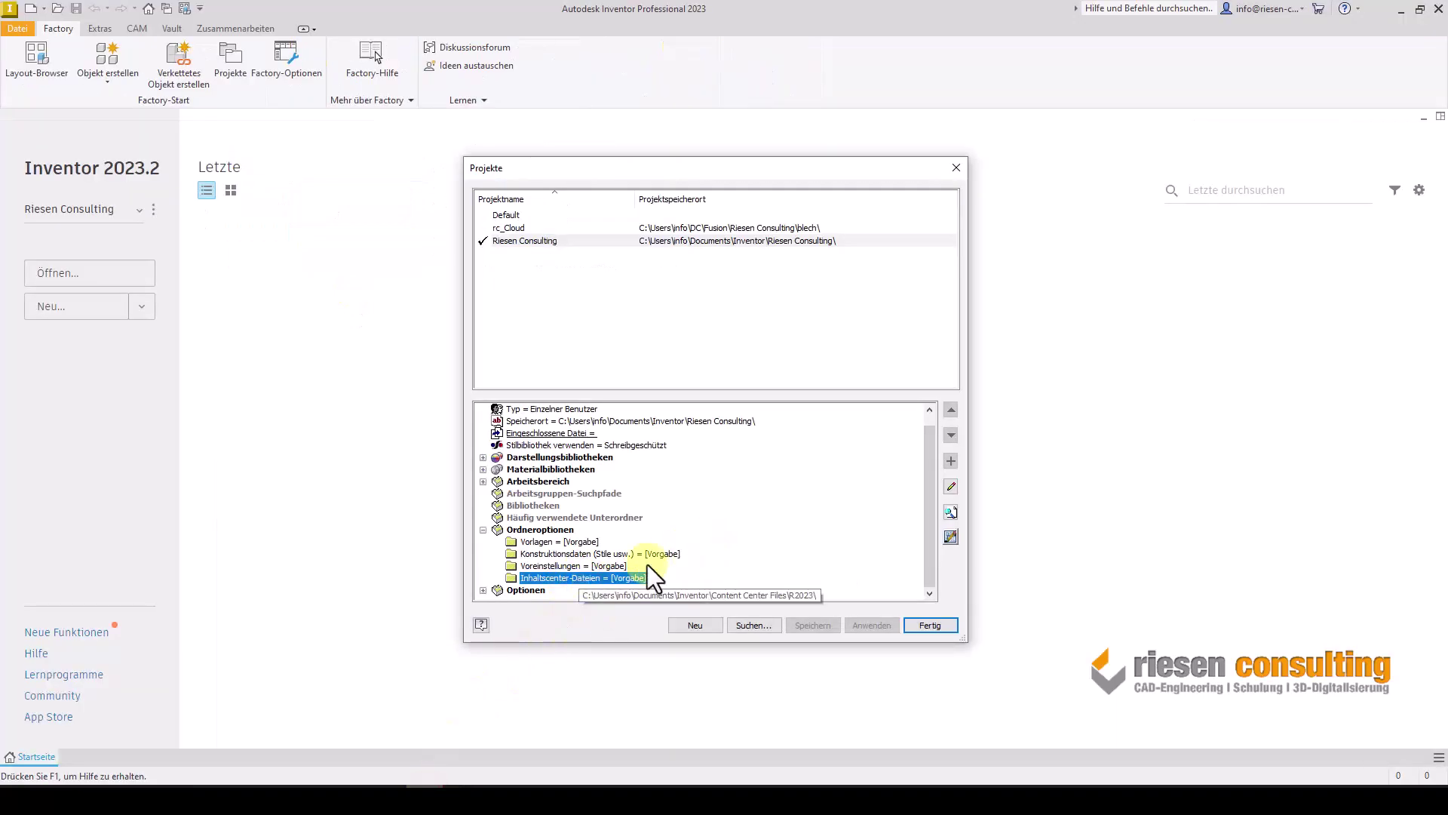
Browse Dokumente\Riesen Consulting for an Inhaltscenter-Dateien folder, then cancel, keeping Content Center Files\R2023.
left_click(948, 488)
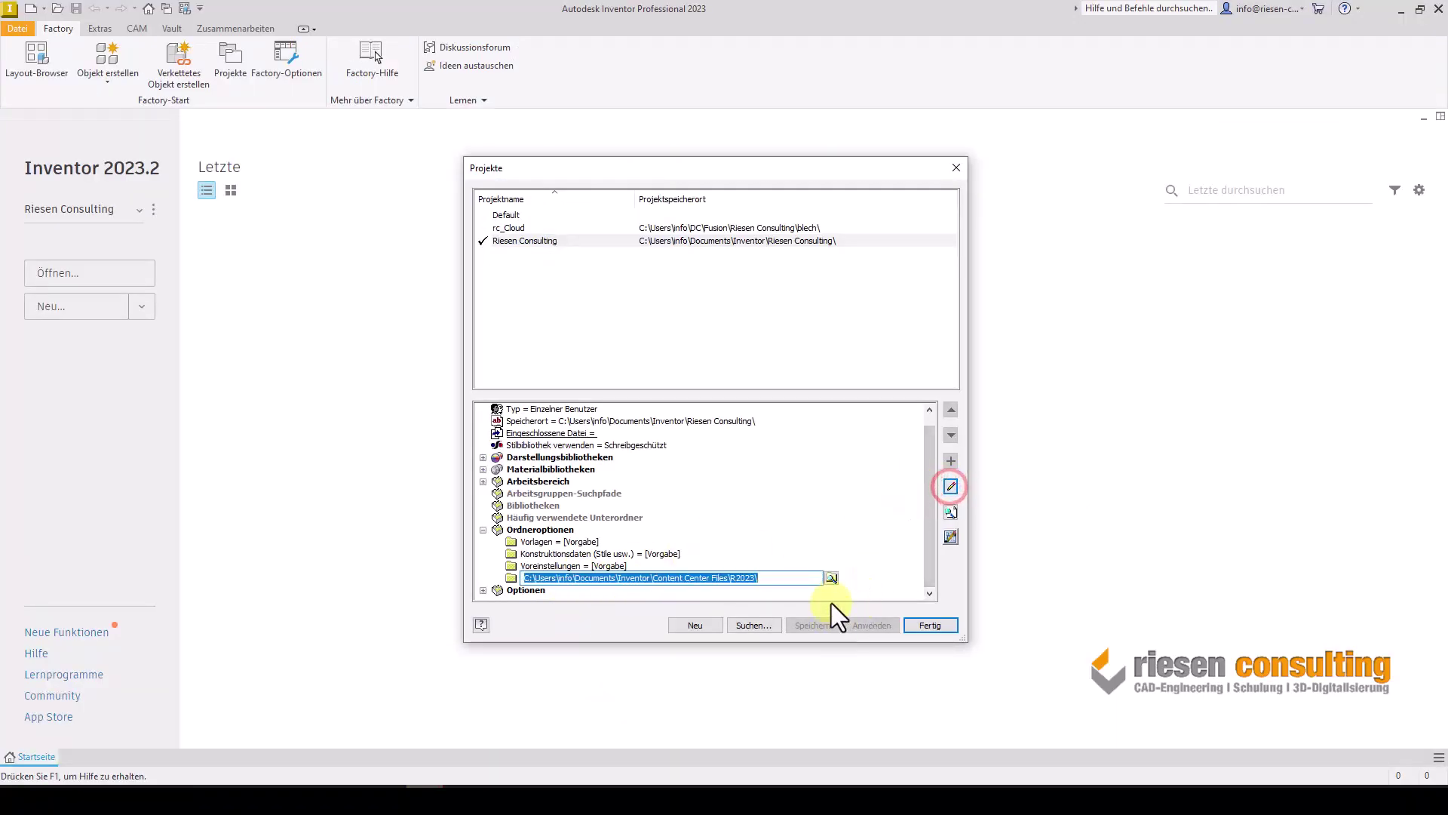
left_click(831, 578)
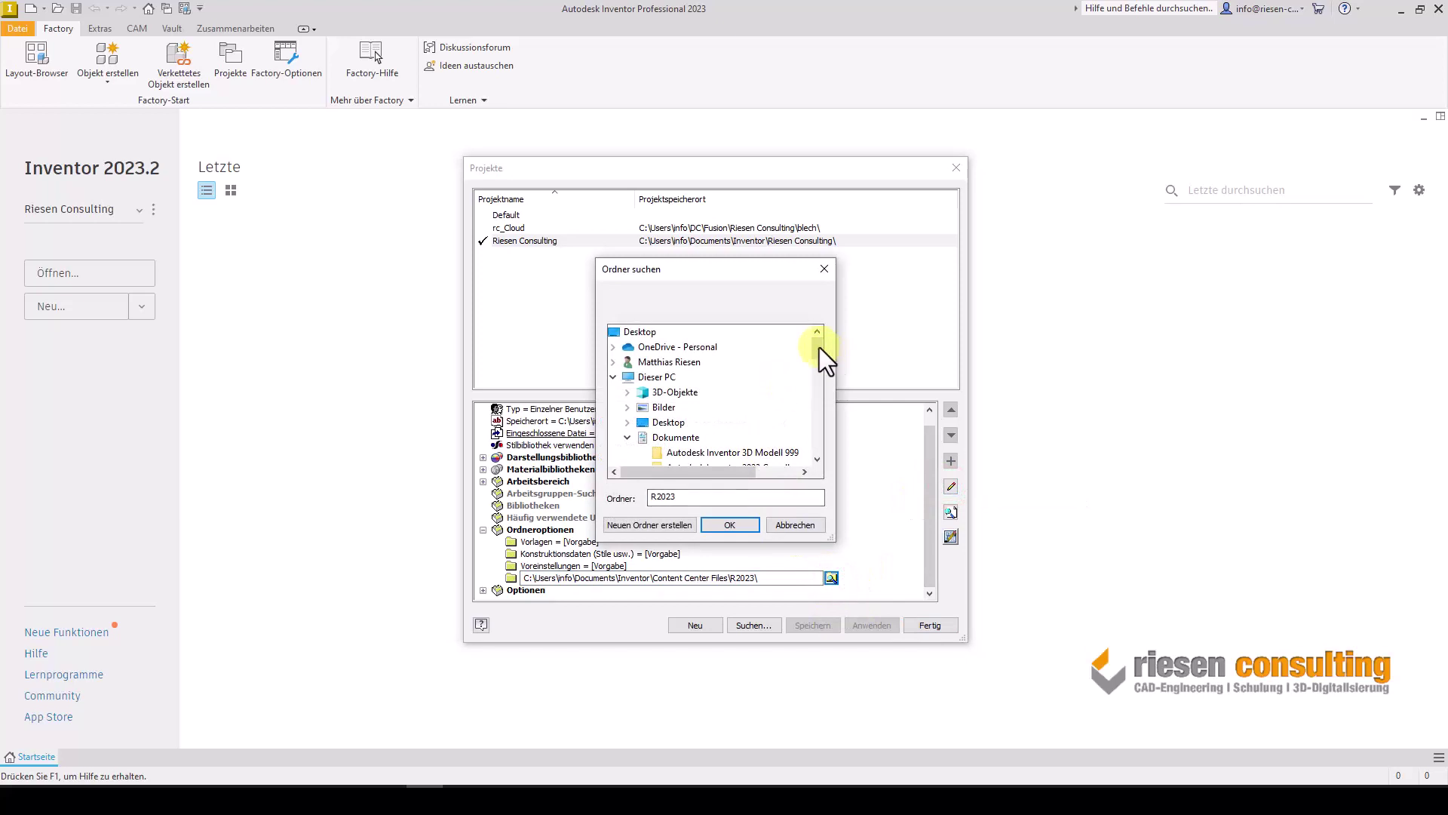
mouse_move(818, 347)
left_mouse_down()
mouse_move(808, 383)
mouse_move(806, 336)
left_mouse_up()
left_click(676, 437)
scroll(790, 390, "down", 3)
scroll(788, 385, "down", 3)
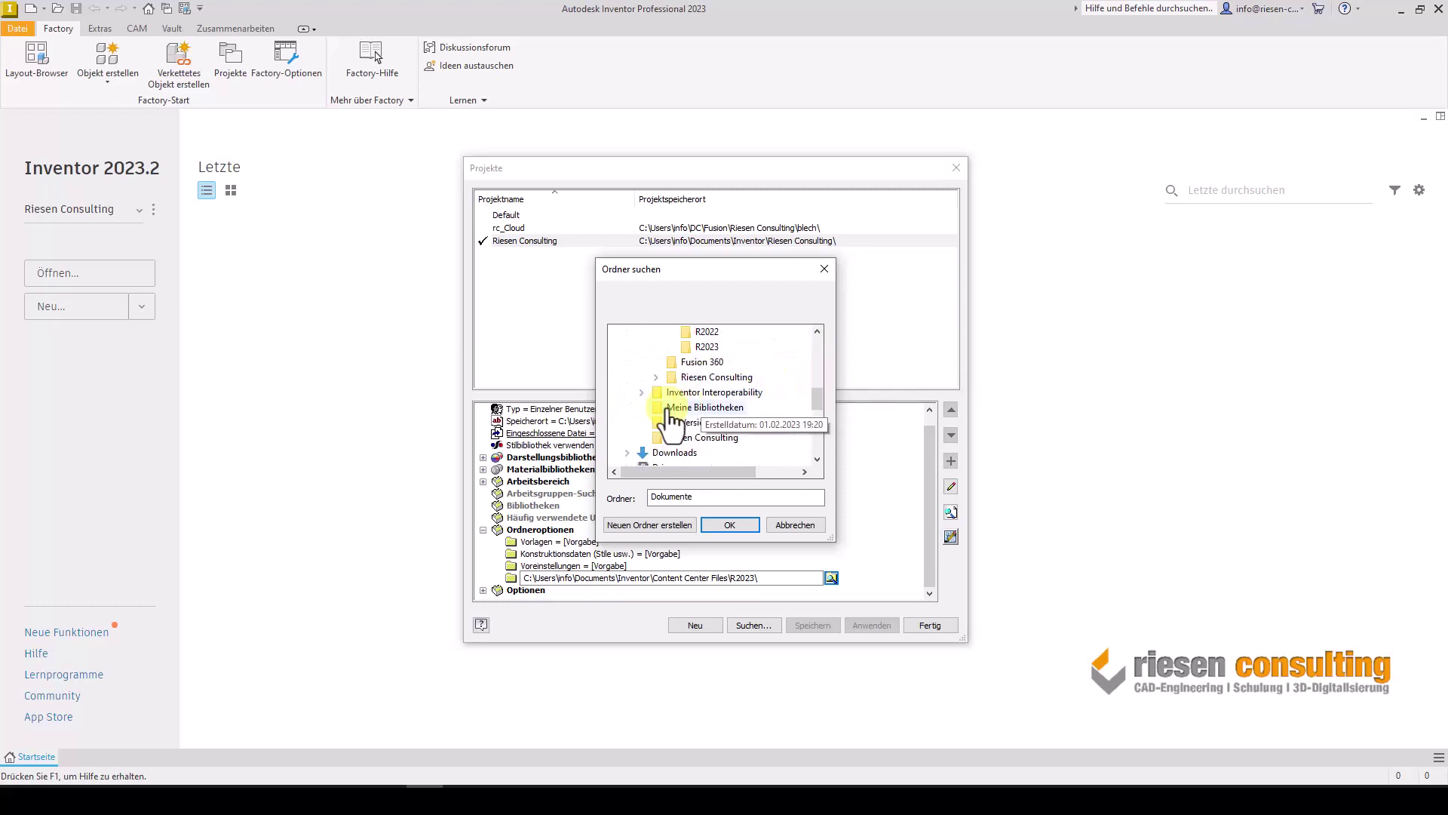
left_click(658, 379)
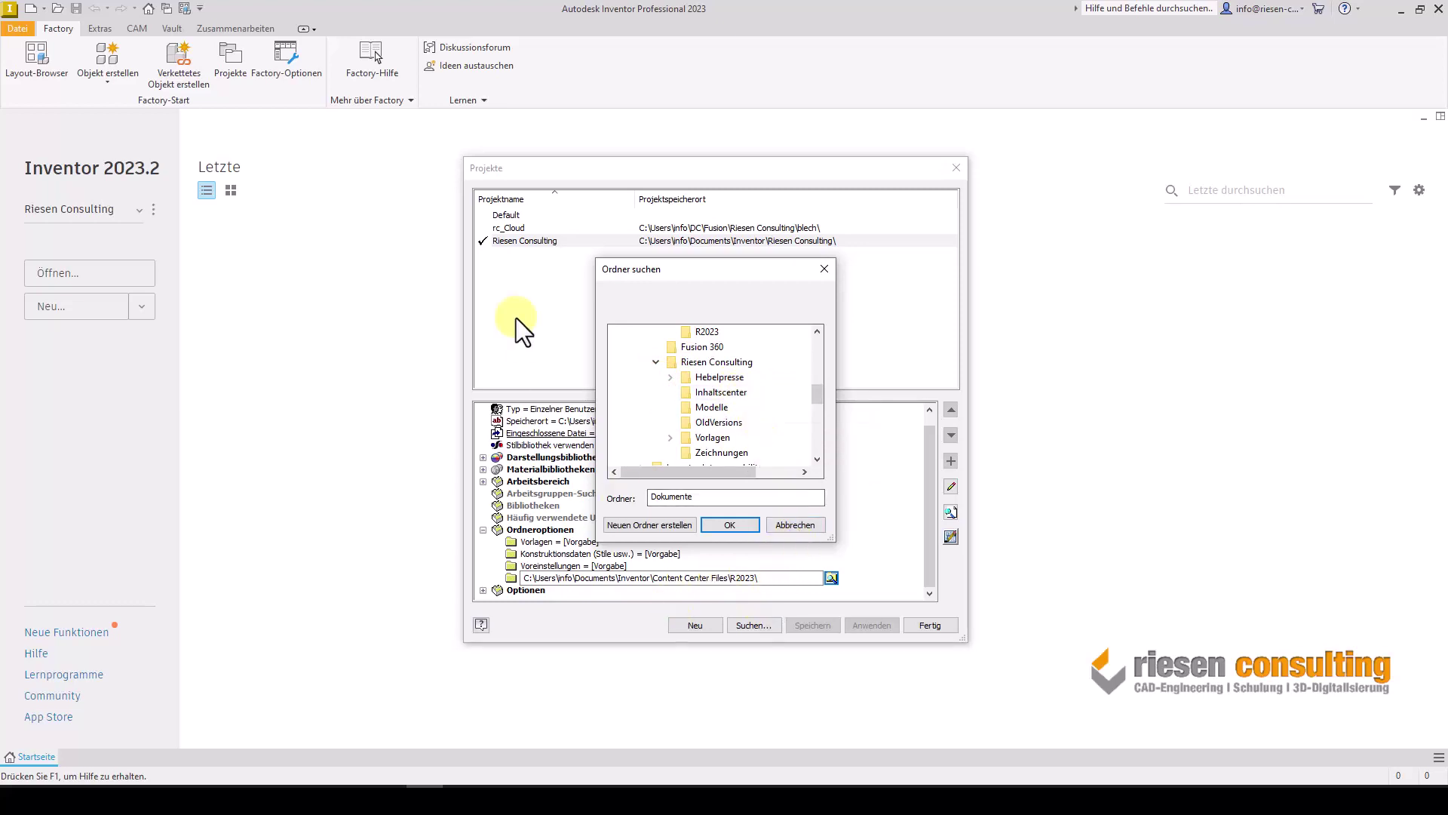
left_click(815, 523)
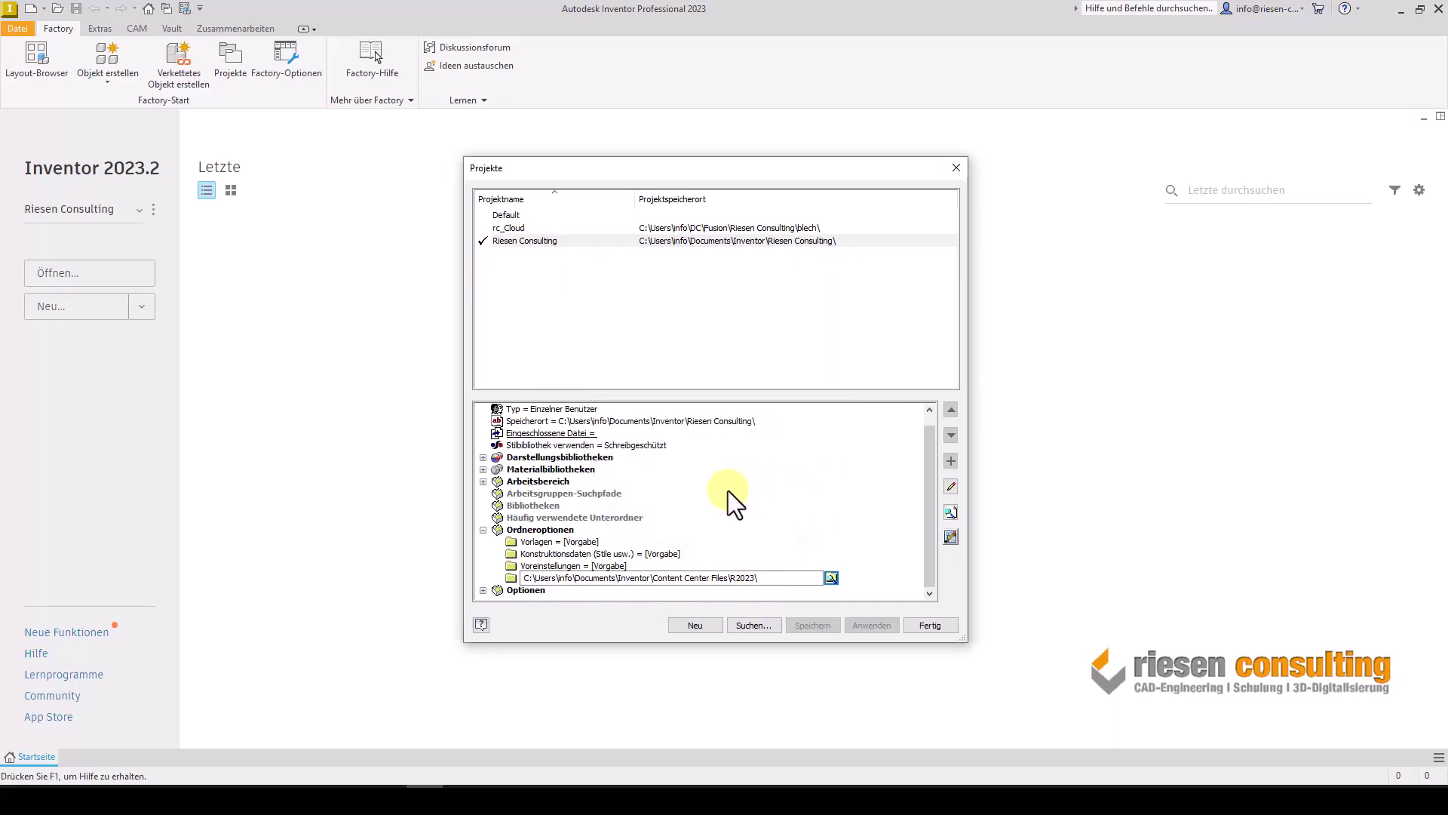
Copy the default Vorlagen templates folder path from the project settings.
left_click(586, 543)
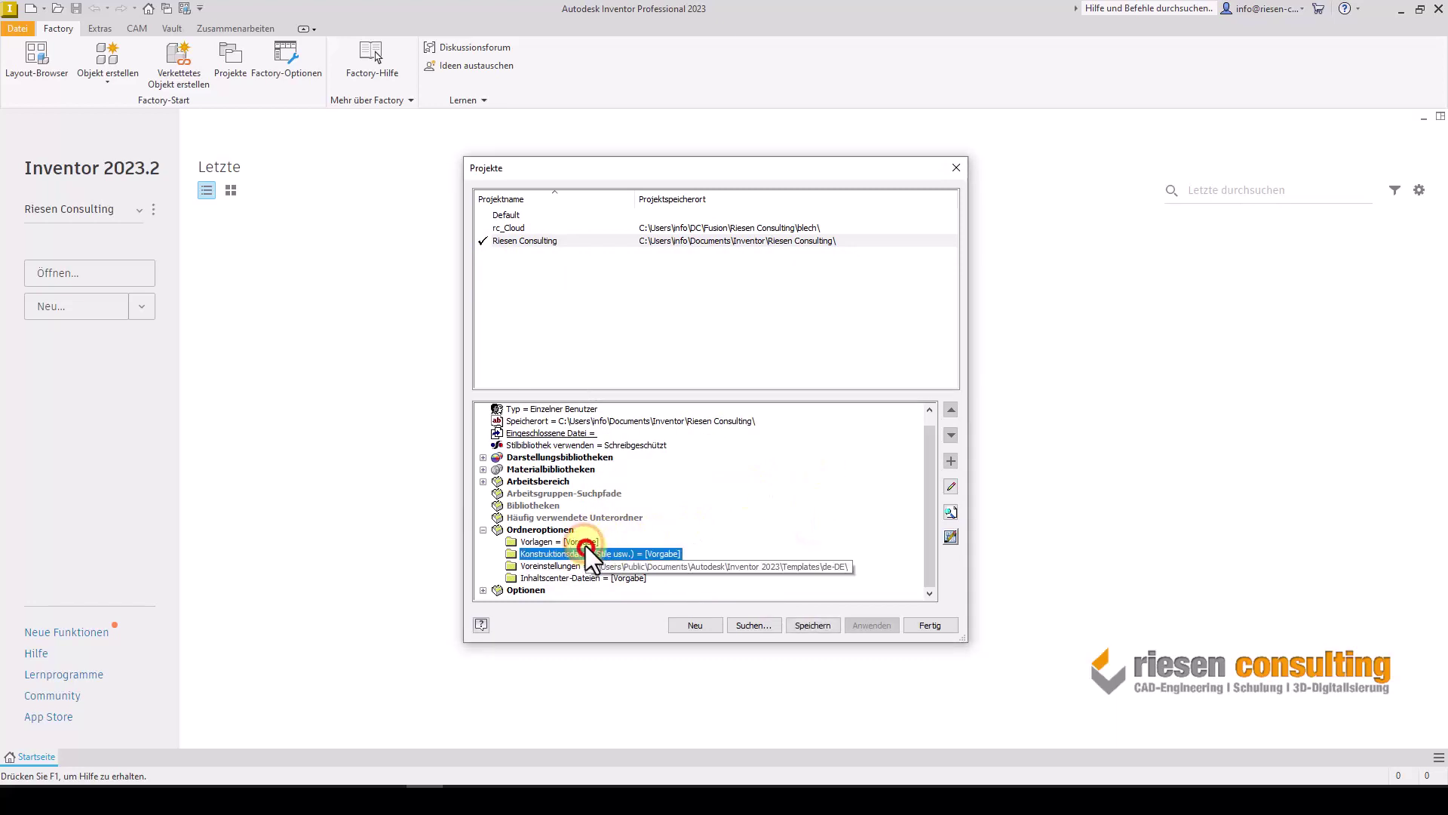
left_click(951, 489)
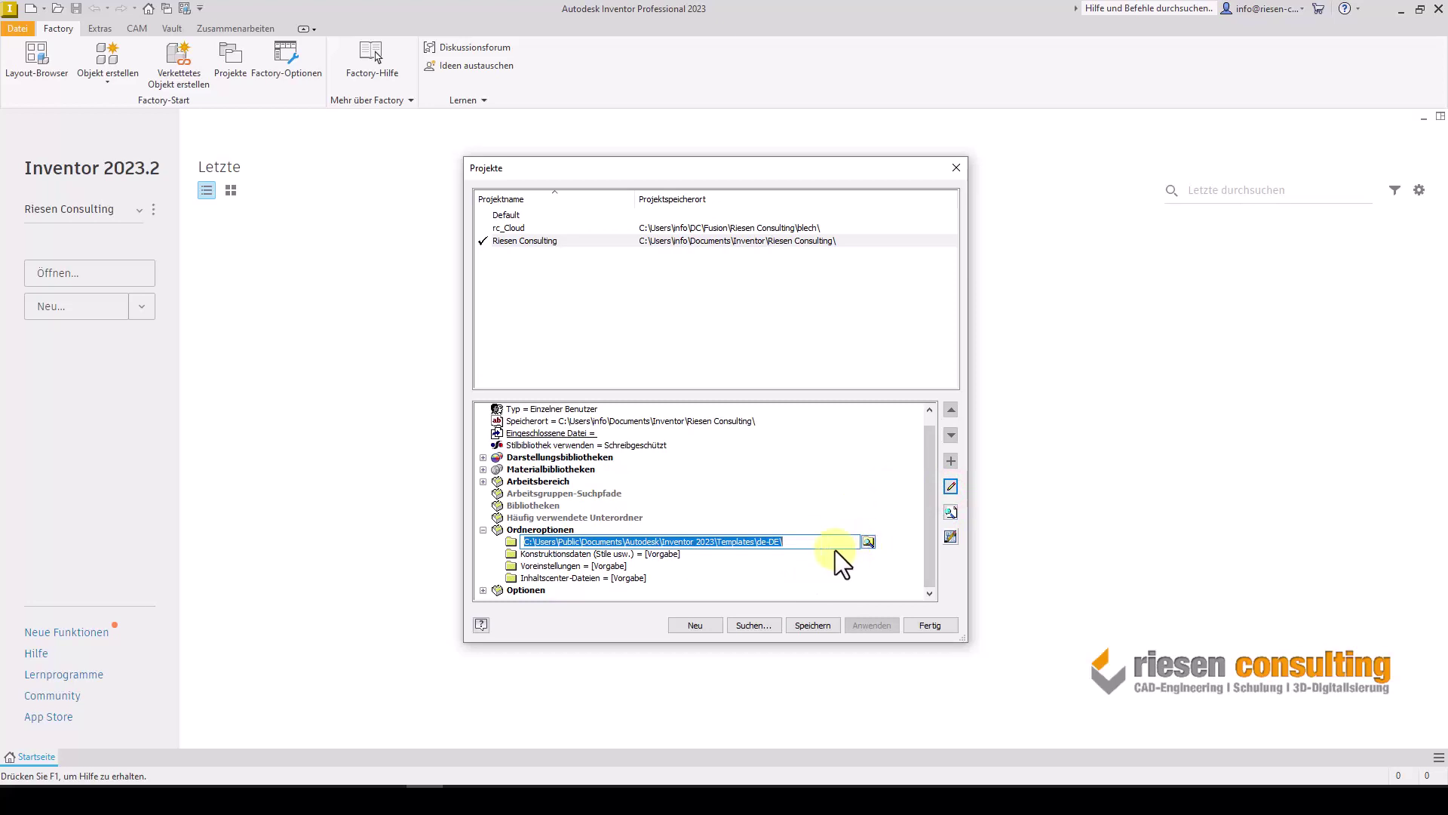
left_click_drag(829, 542, 516, 529)
key("ctrl+c")
left_click(442, 537)
Close the project settings without saving and return to File Explorer.
left_click(957, 175)
left_click(759, 441)
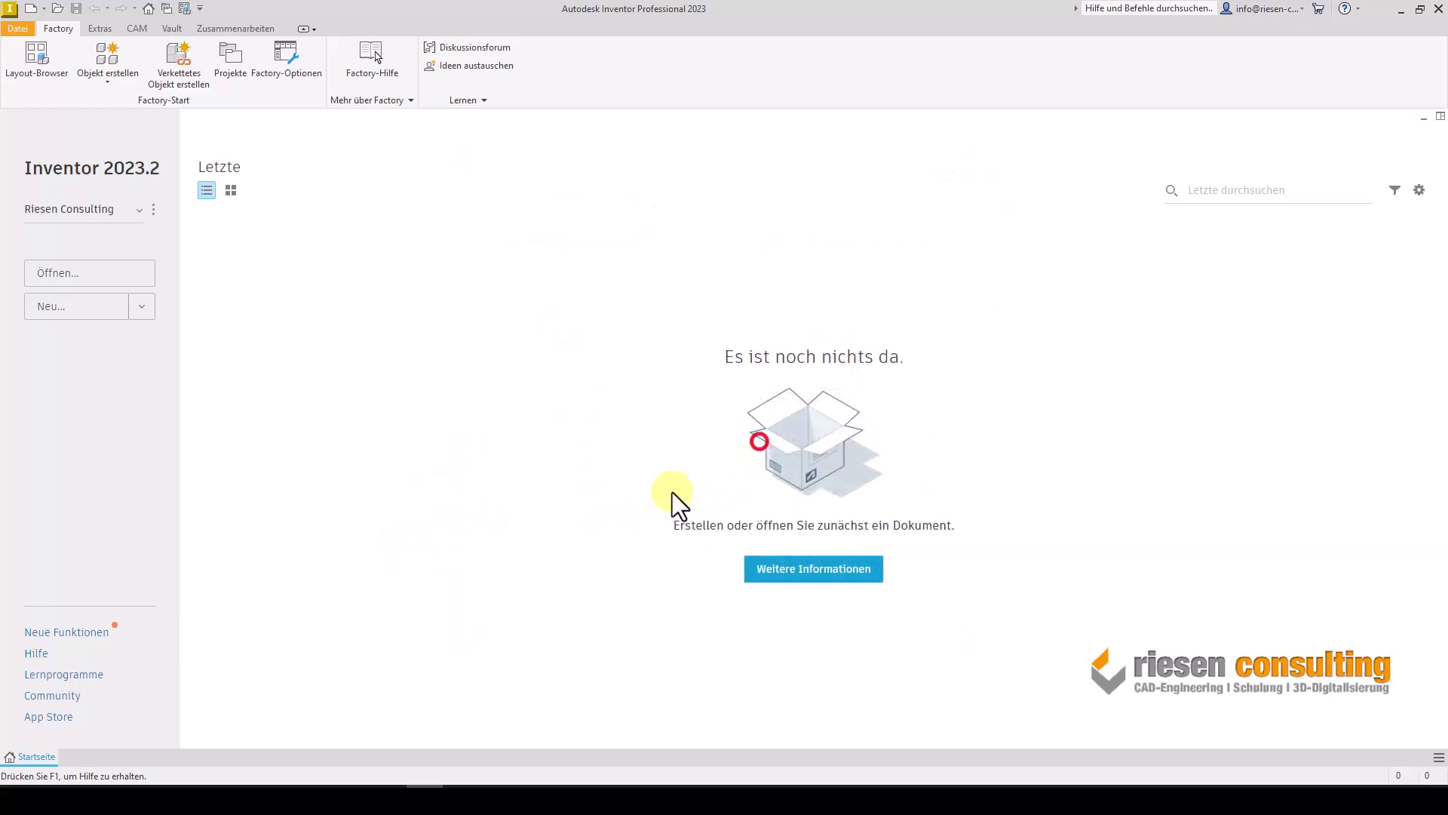
left_click(213, 800)
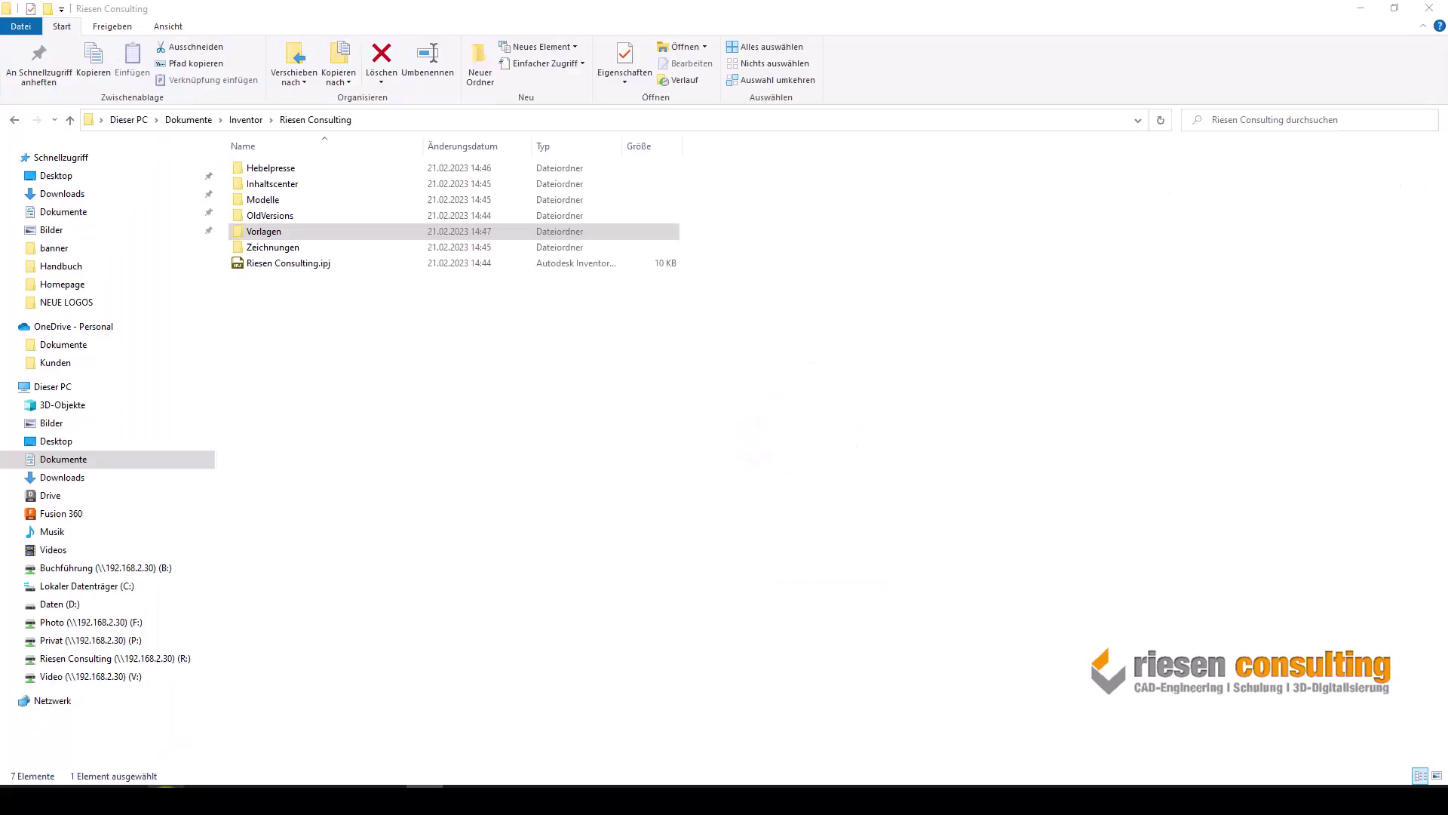
Go to Inventor's de-DE templates folder using the copied path.
left_click(460, 119)
key("ctrl+v")
key("Return")
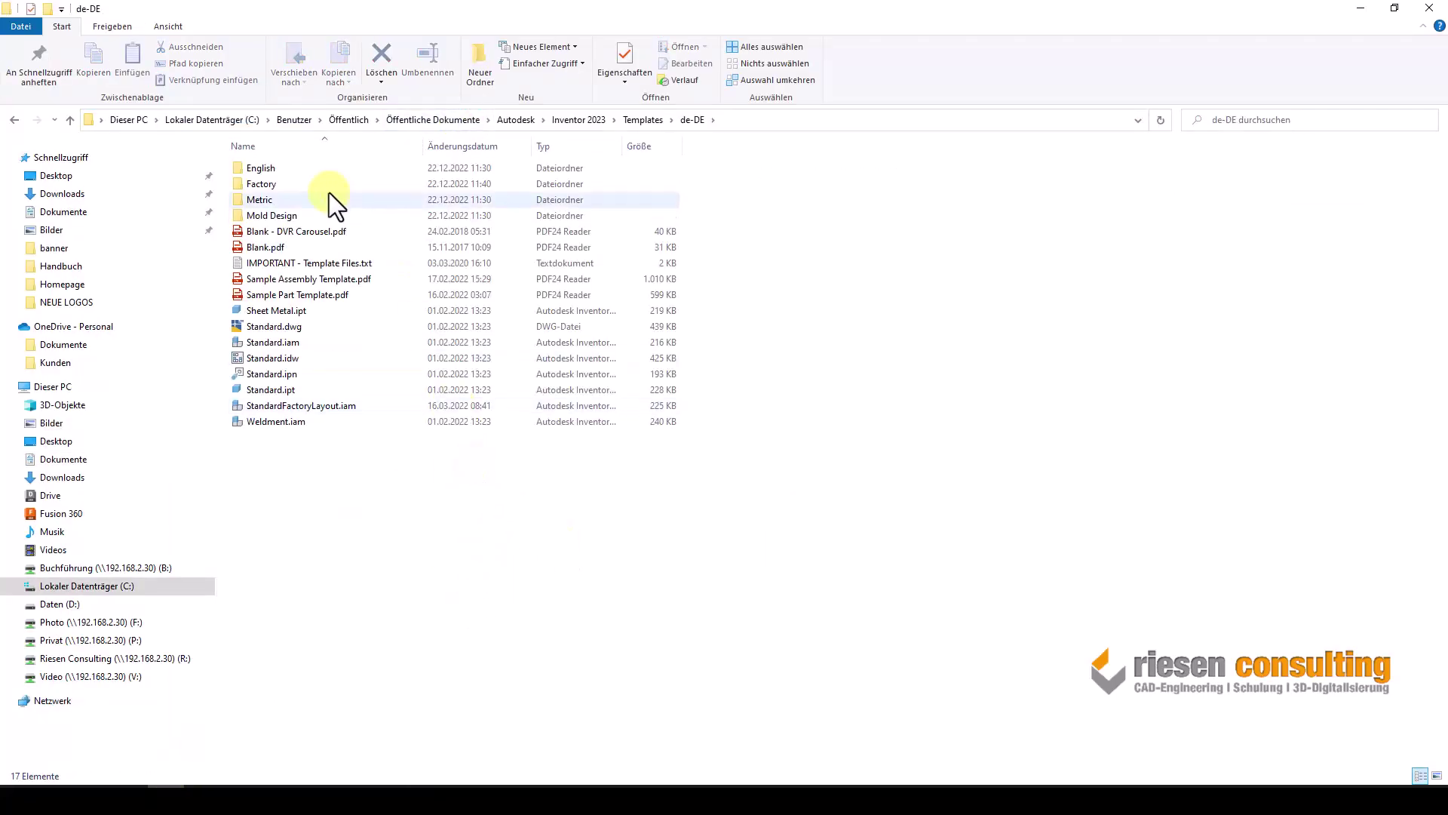
Select Sheet Metal.ipt, Standard.iam, Standard.ipt and Standard.ipn, then go to Dokumente.
left_click(291, 306)
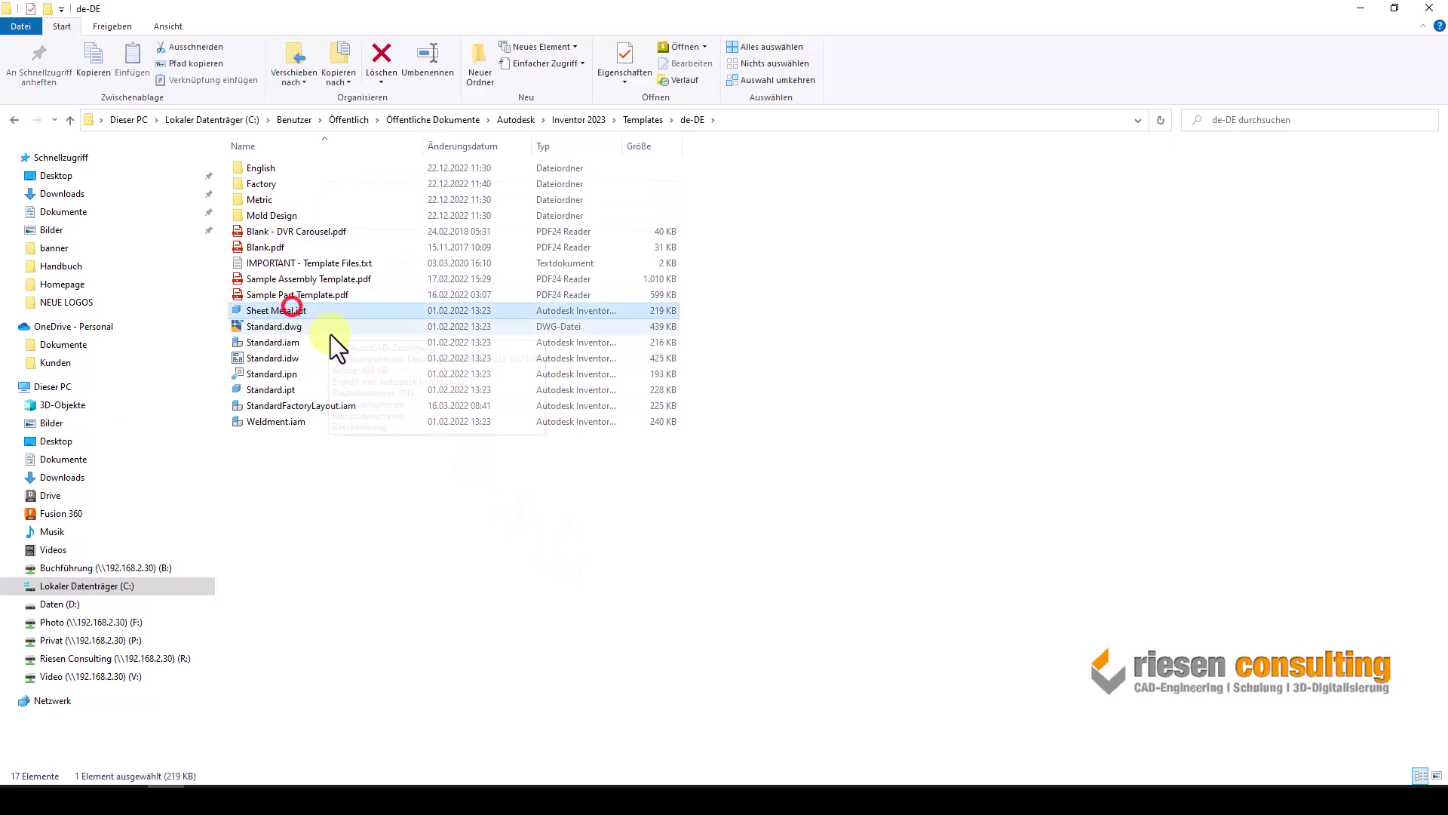
left_click(320, 342, "ctrl")
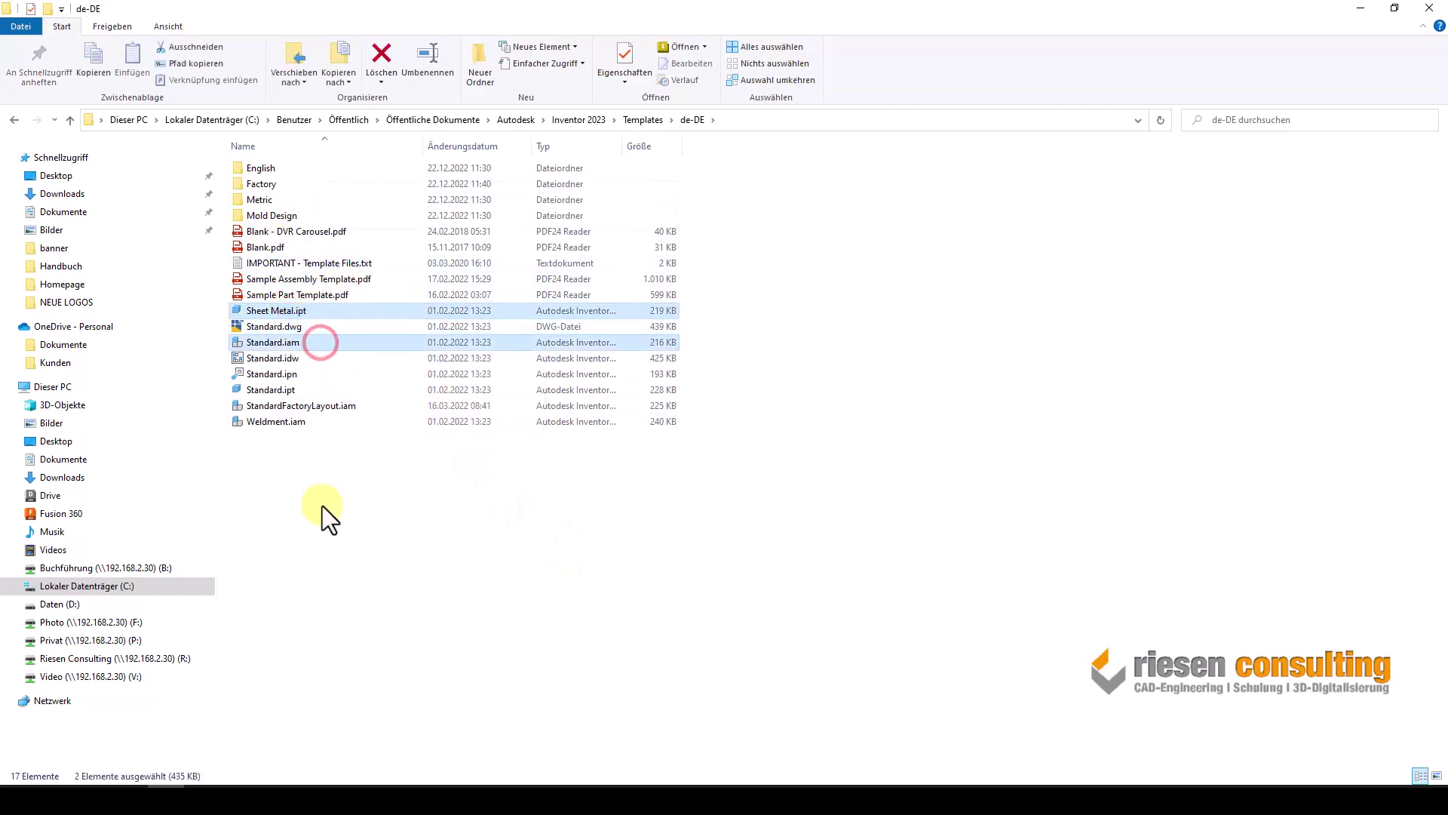
left_click(276, 389, "ctrl")
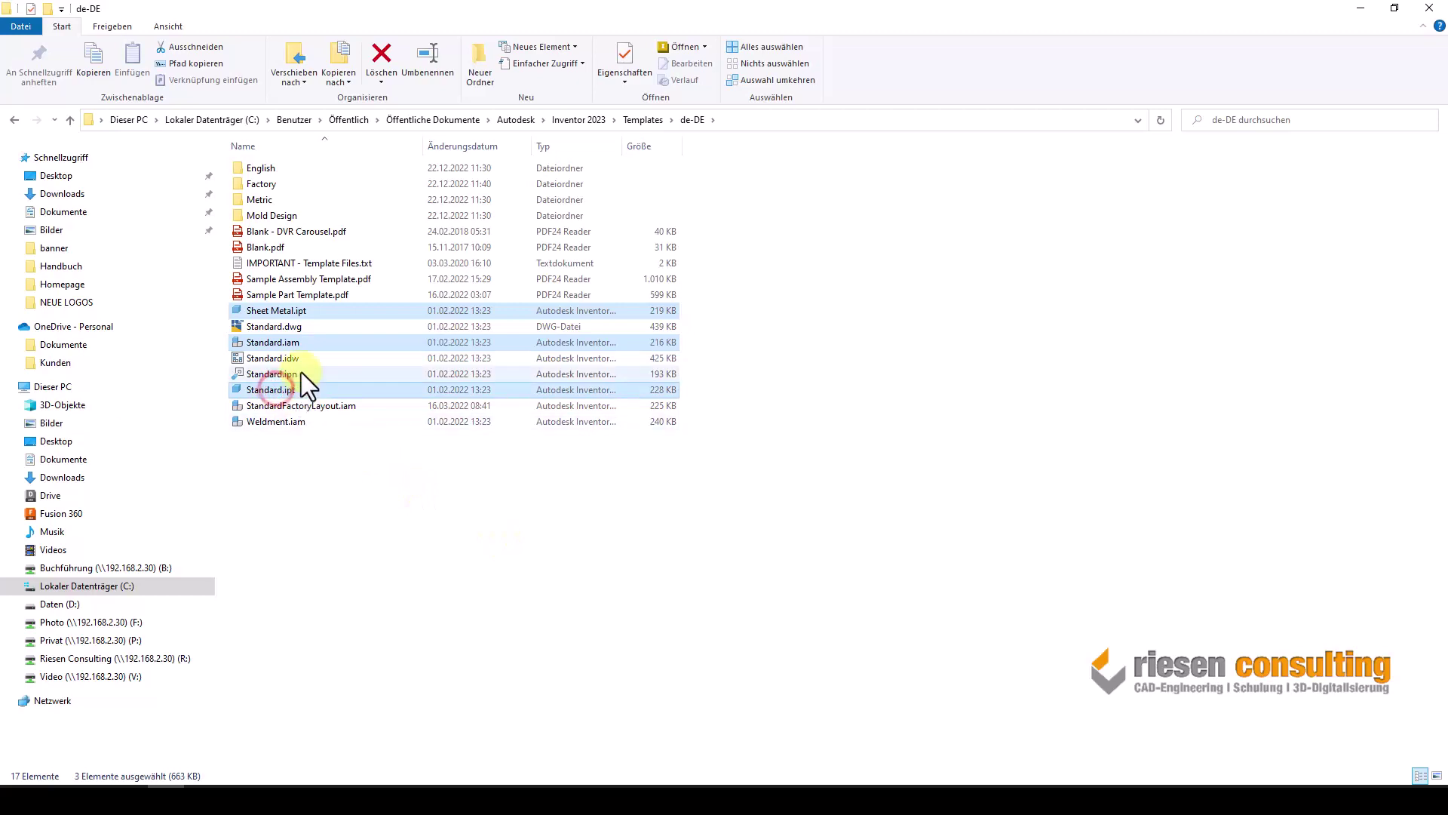
left_click(301, 373, "ctrl")
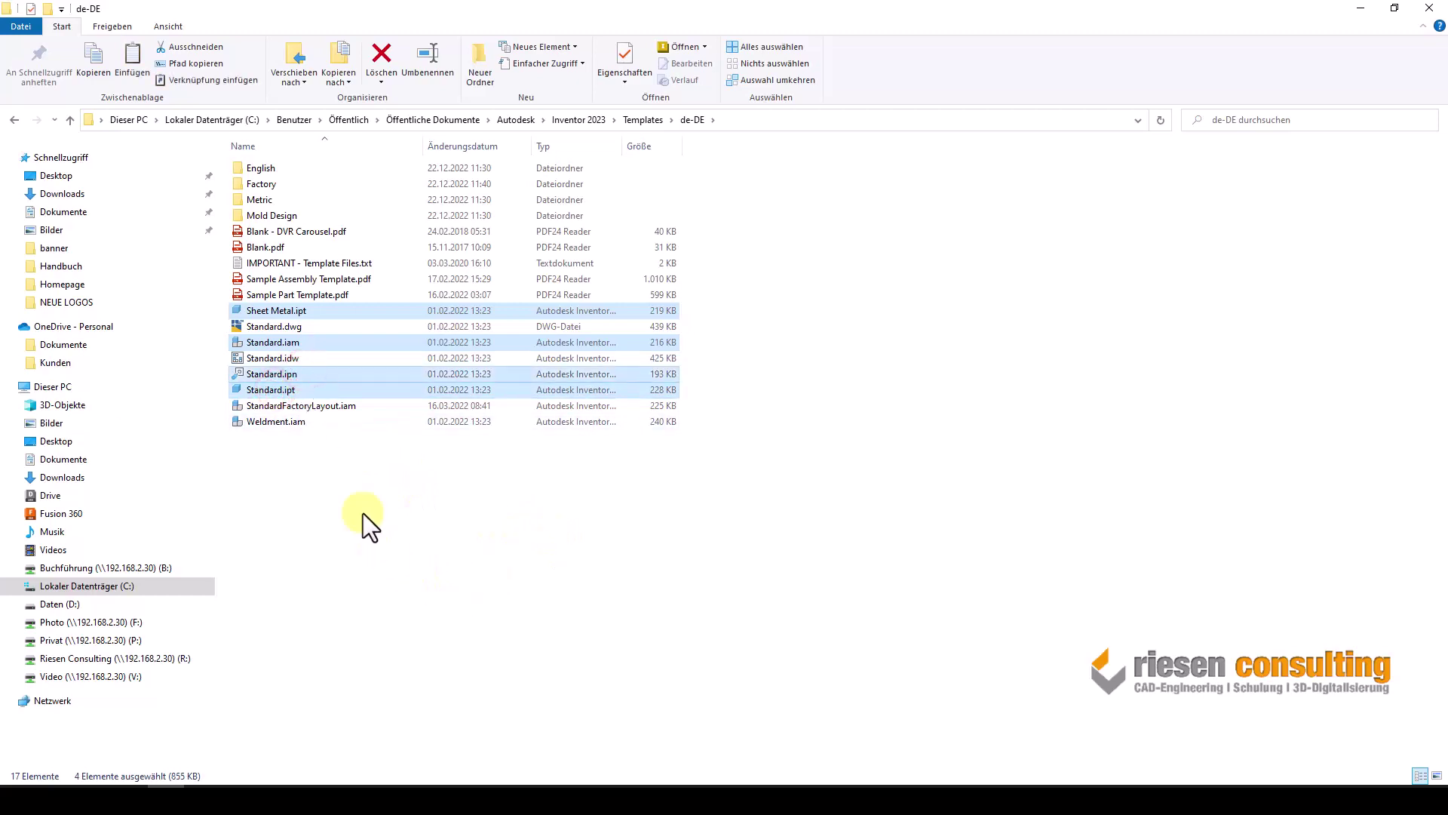
left_click(110, 209)
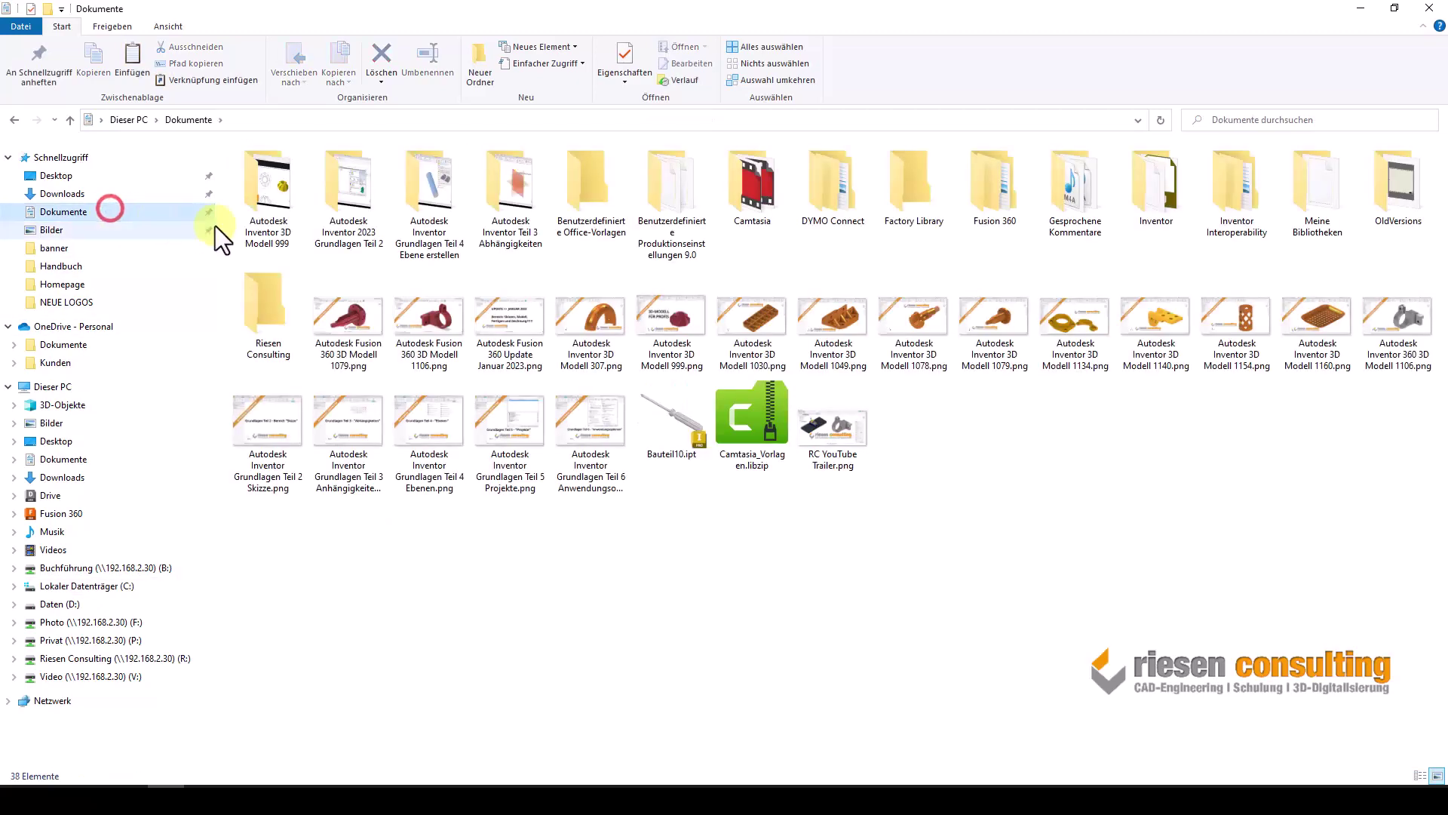
Paste the Inventor templates into Dokumente\Inventor\Riesen Consulting\Vorlagen.
double_click(1159, 199)
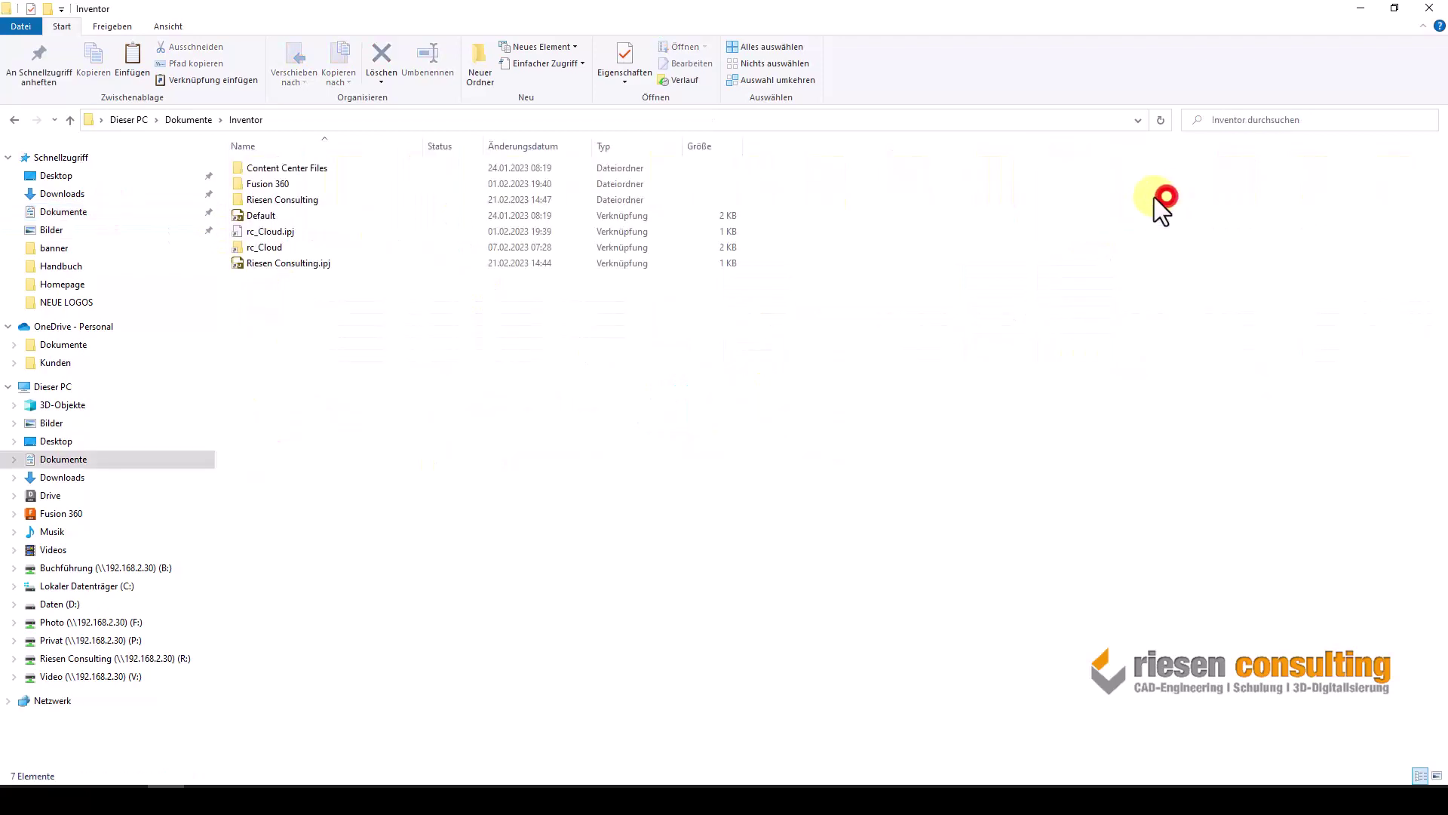
double_click(292, 200)
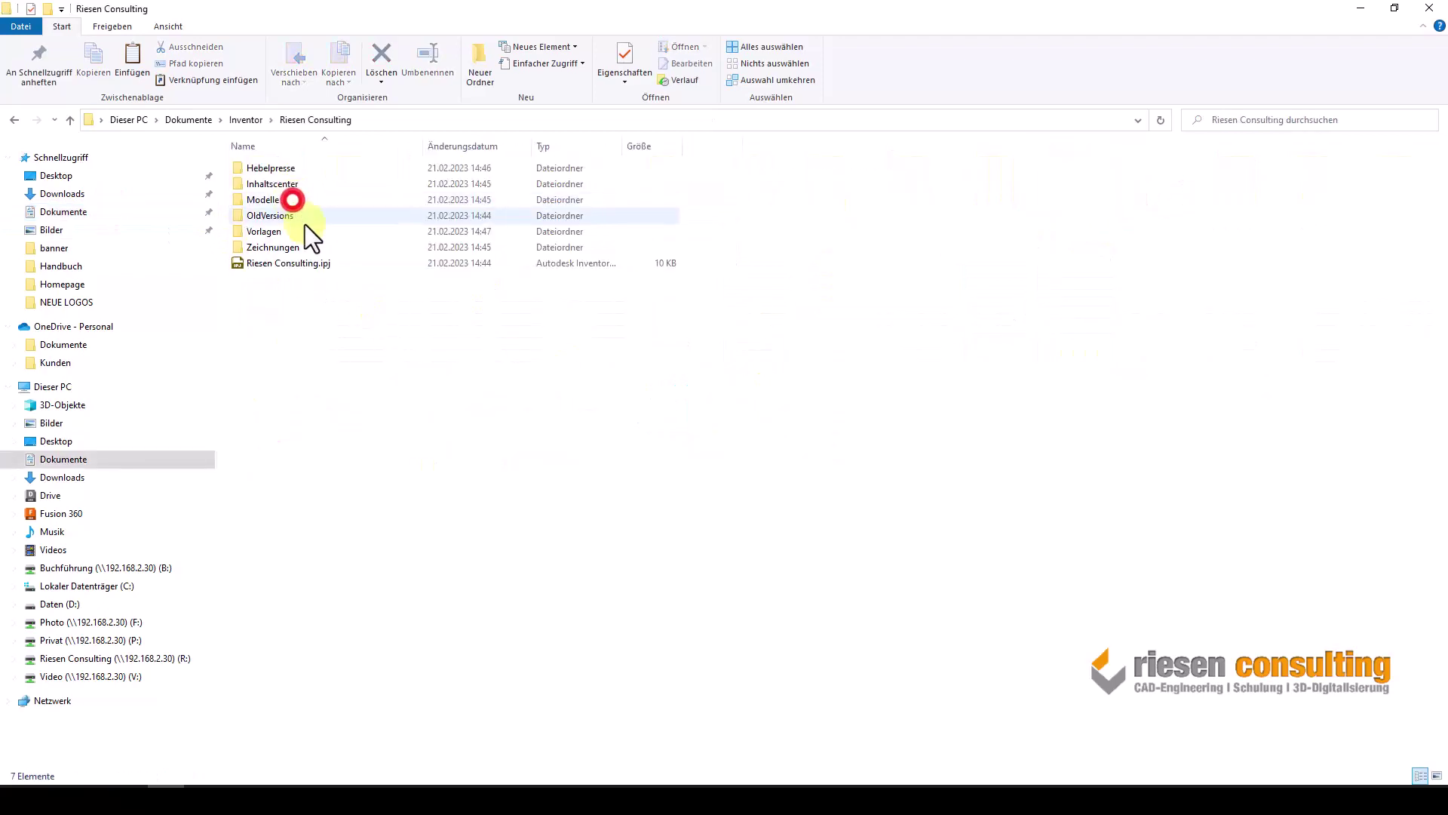
double_click(320, 231)
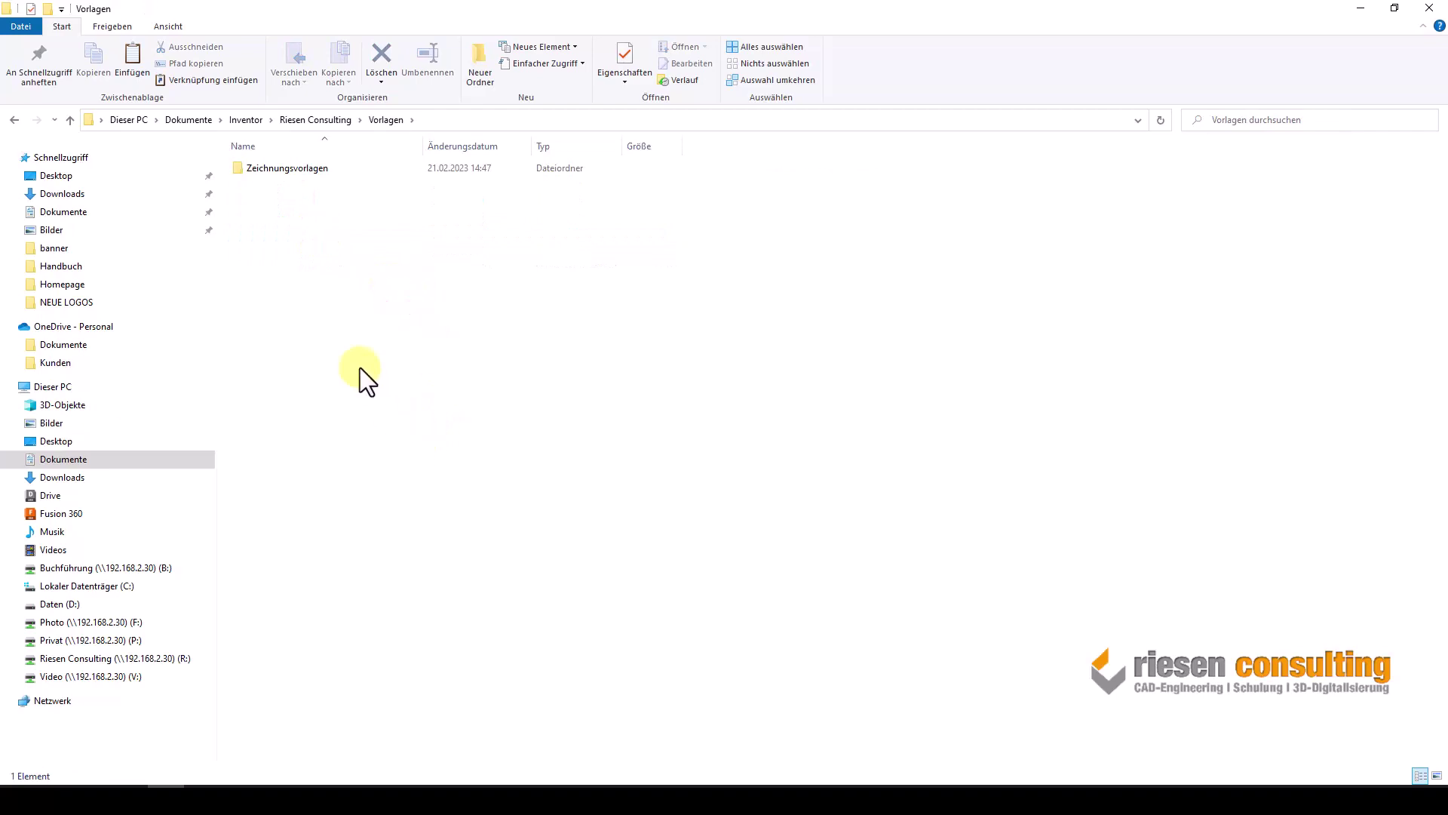
key("ctrl+v")
left_click(428, 383)
Move RC_spezial.dwg up into Vorlagen and delete the empty Zeichnungsvorlagen subfolder.
double_click(300, 167)
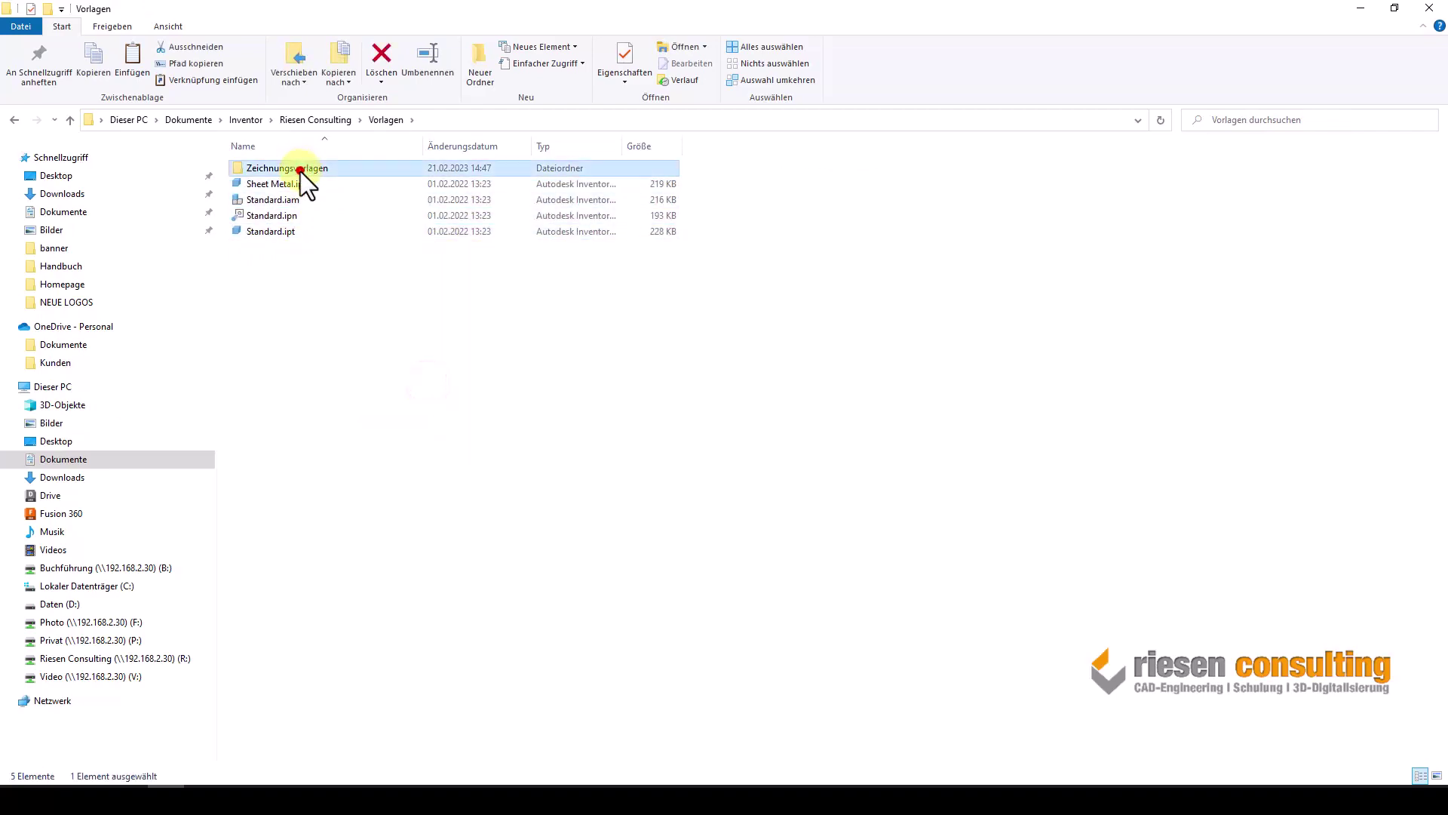
left_click_drag(259, 169, 387, 125)
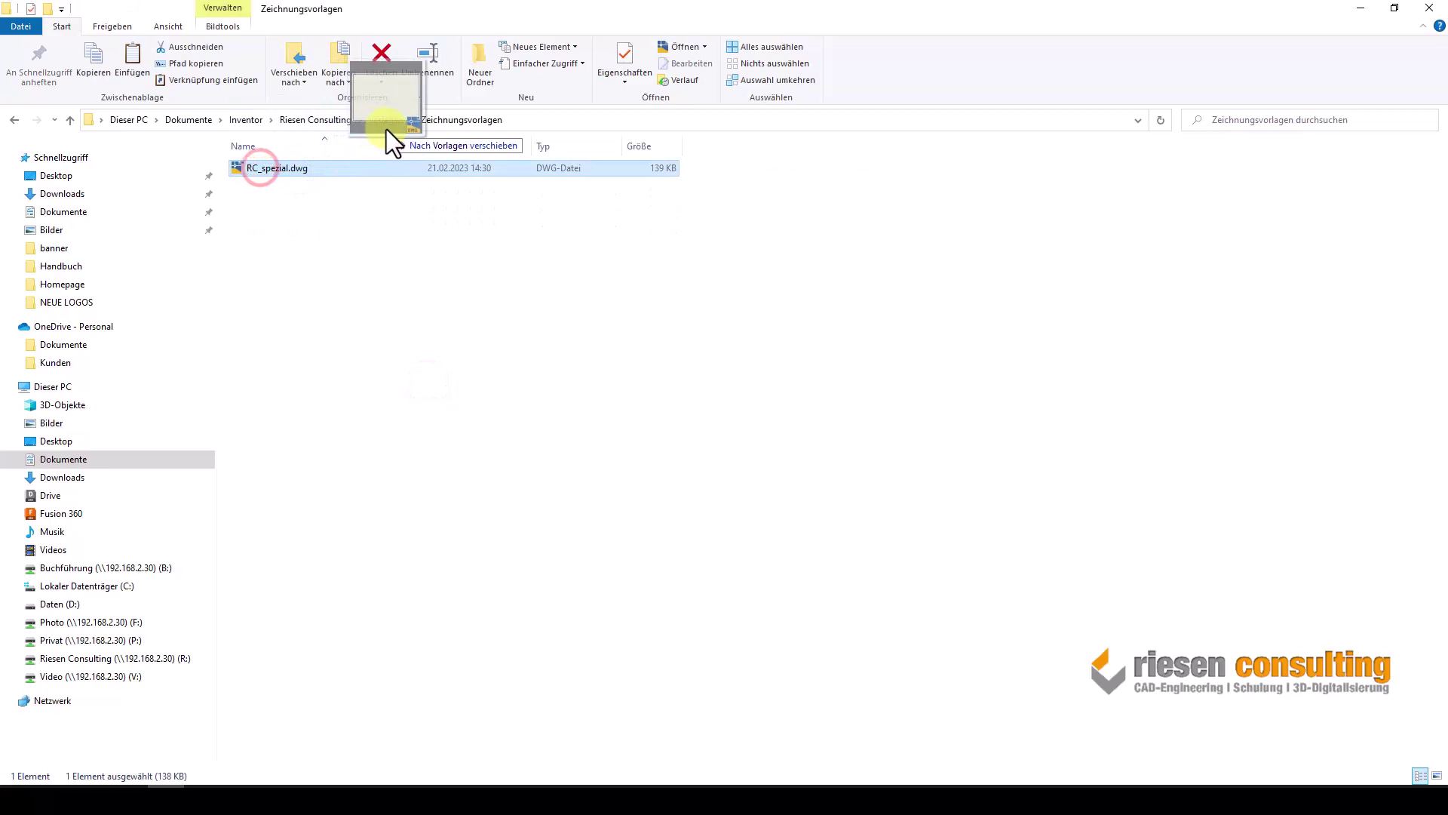
left_click(430, 373)
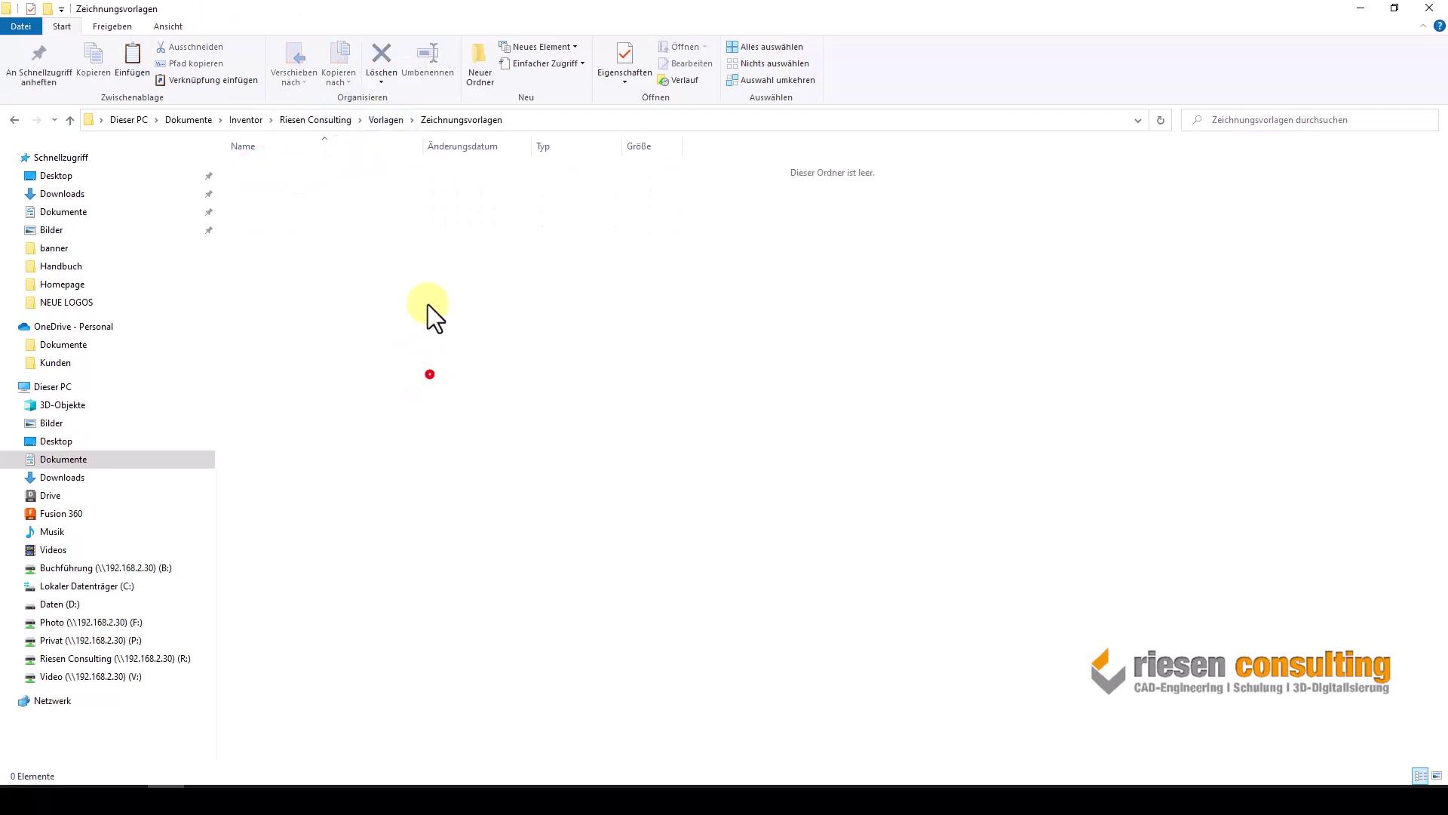
left_click(386, 119)
right_click(323, 169)
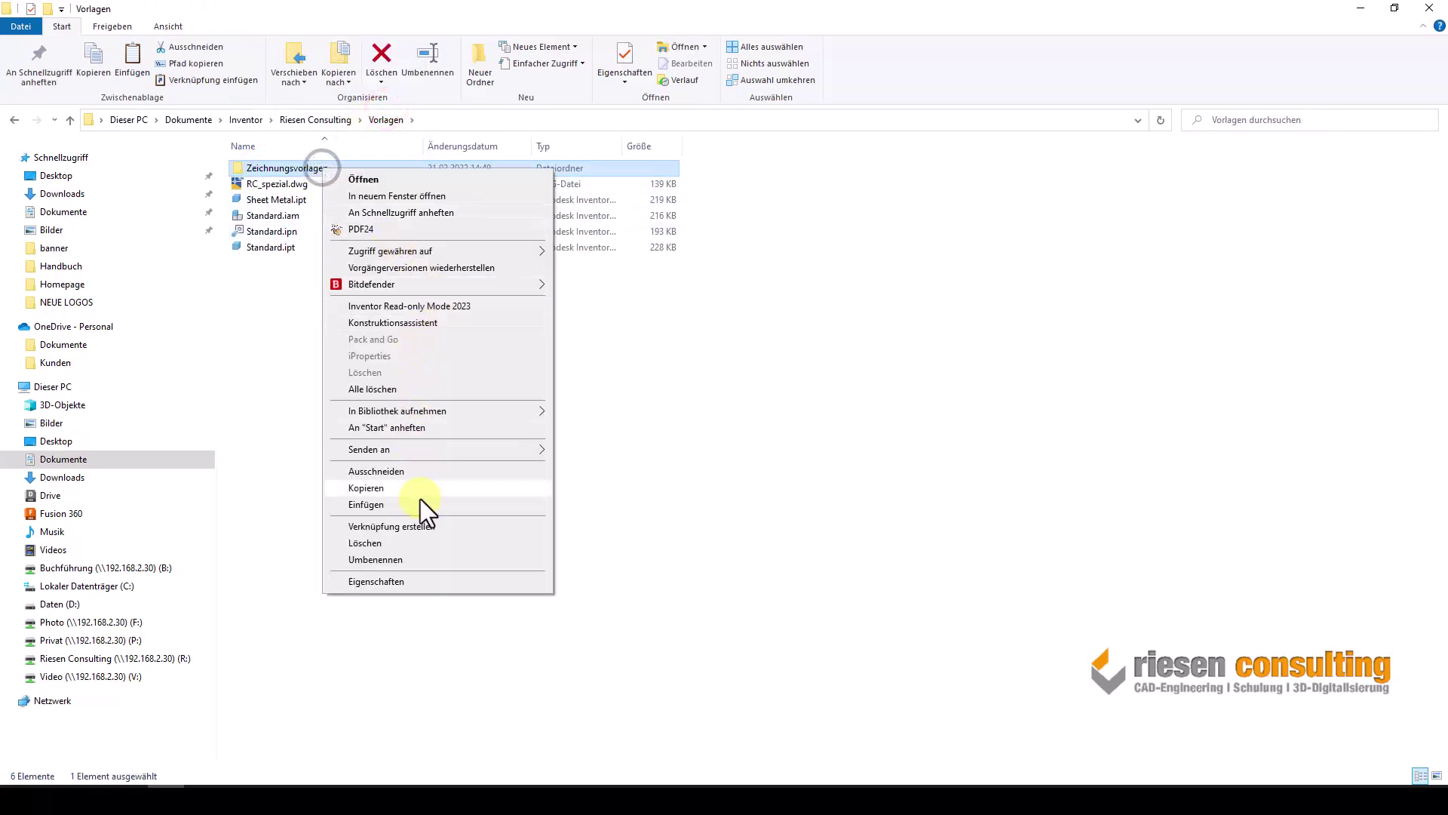
left_click(412, 543)
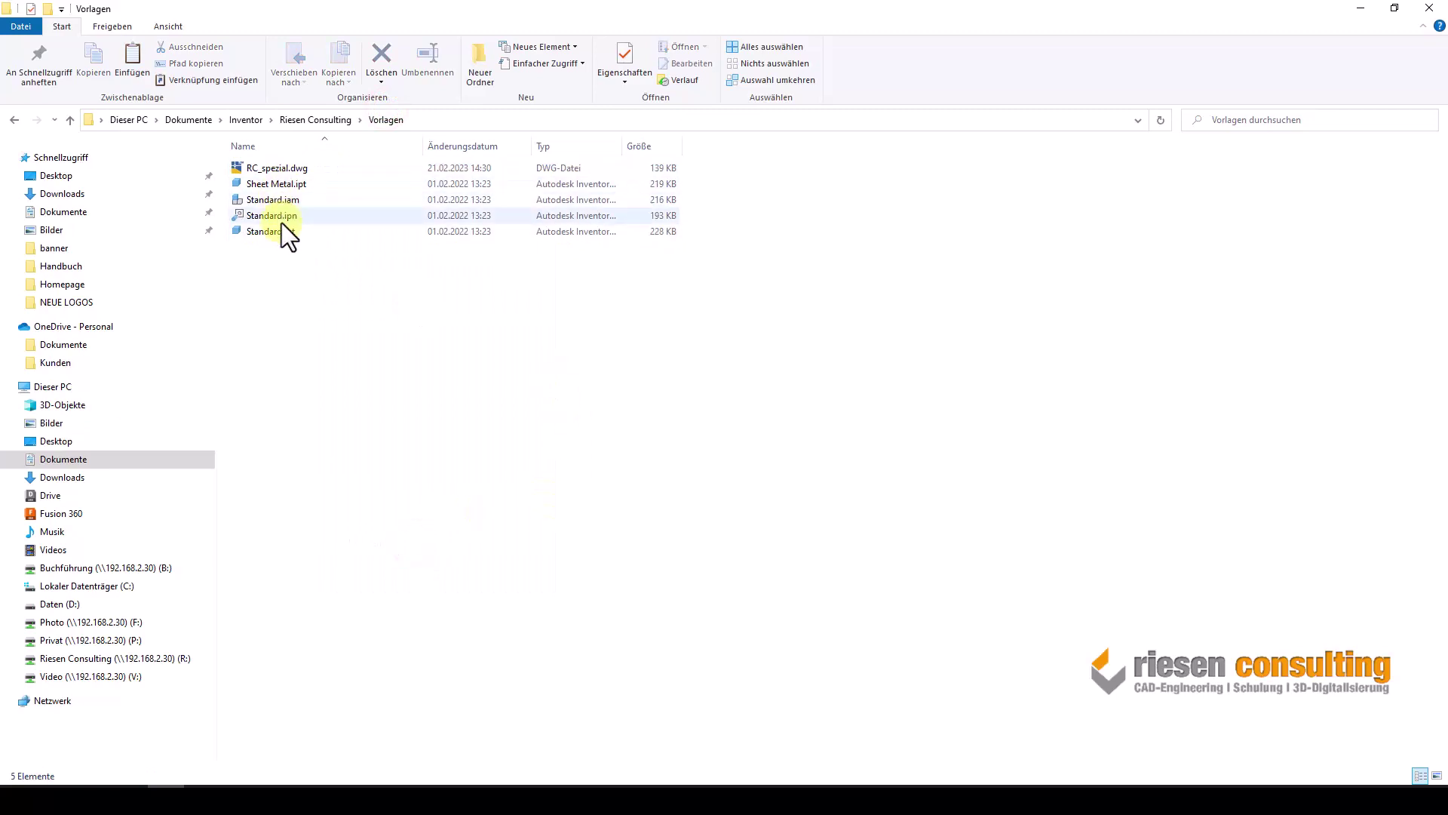
Rename the Standard.ipt template to RC.ipt, then look over RC_spezial.dwg beside it.
left_click(261, 228)
key("F2")
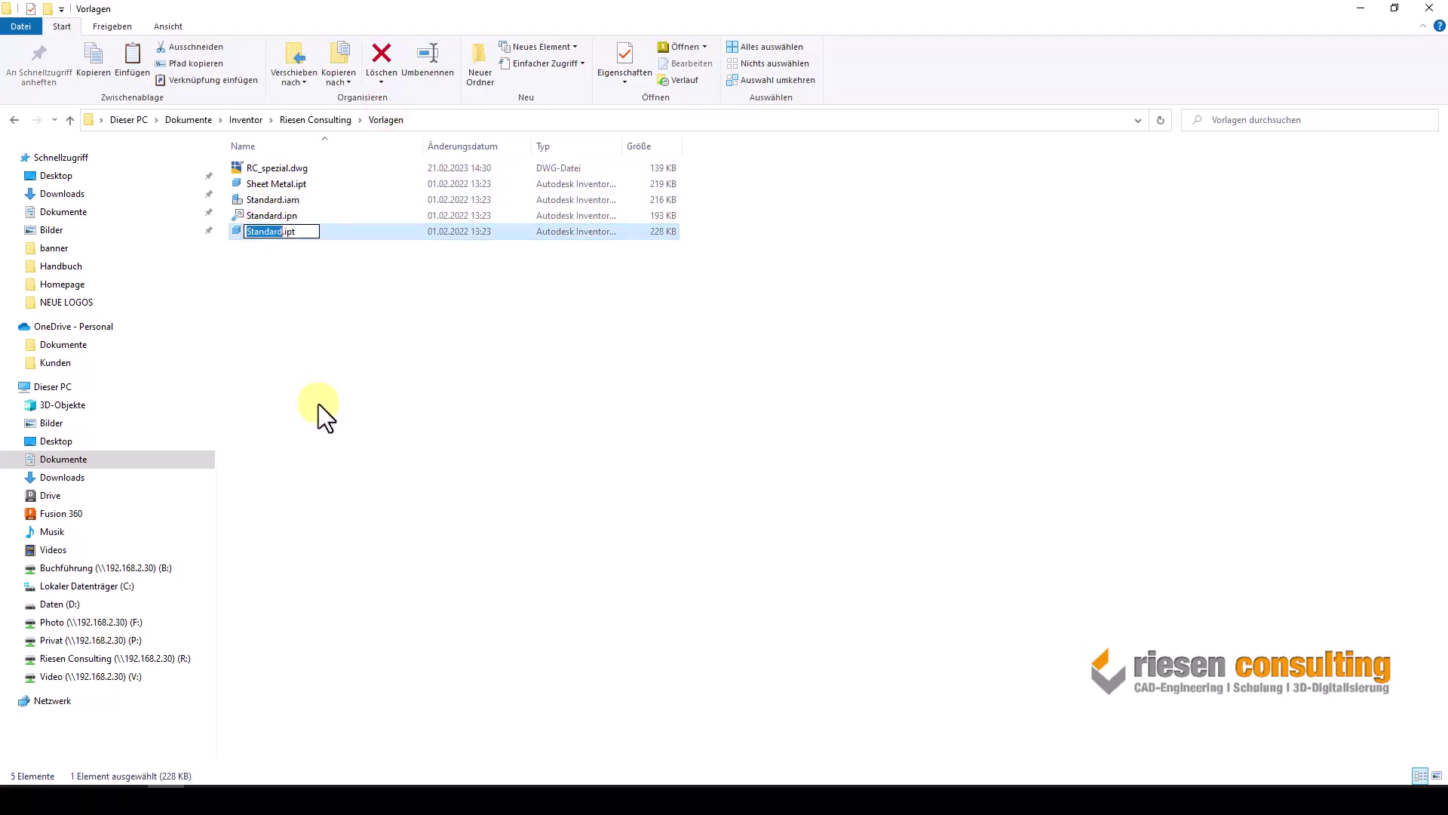
type("RC")
key("Return")
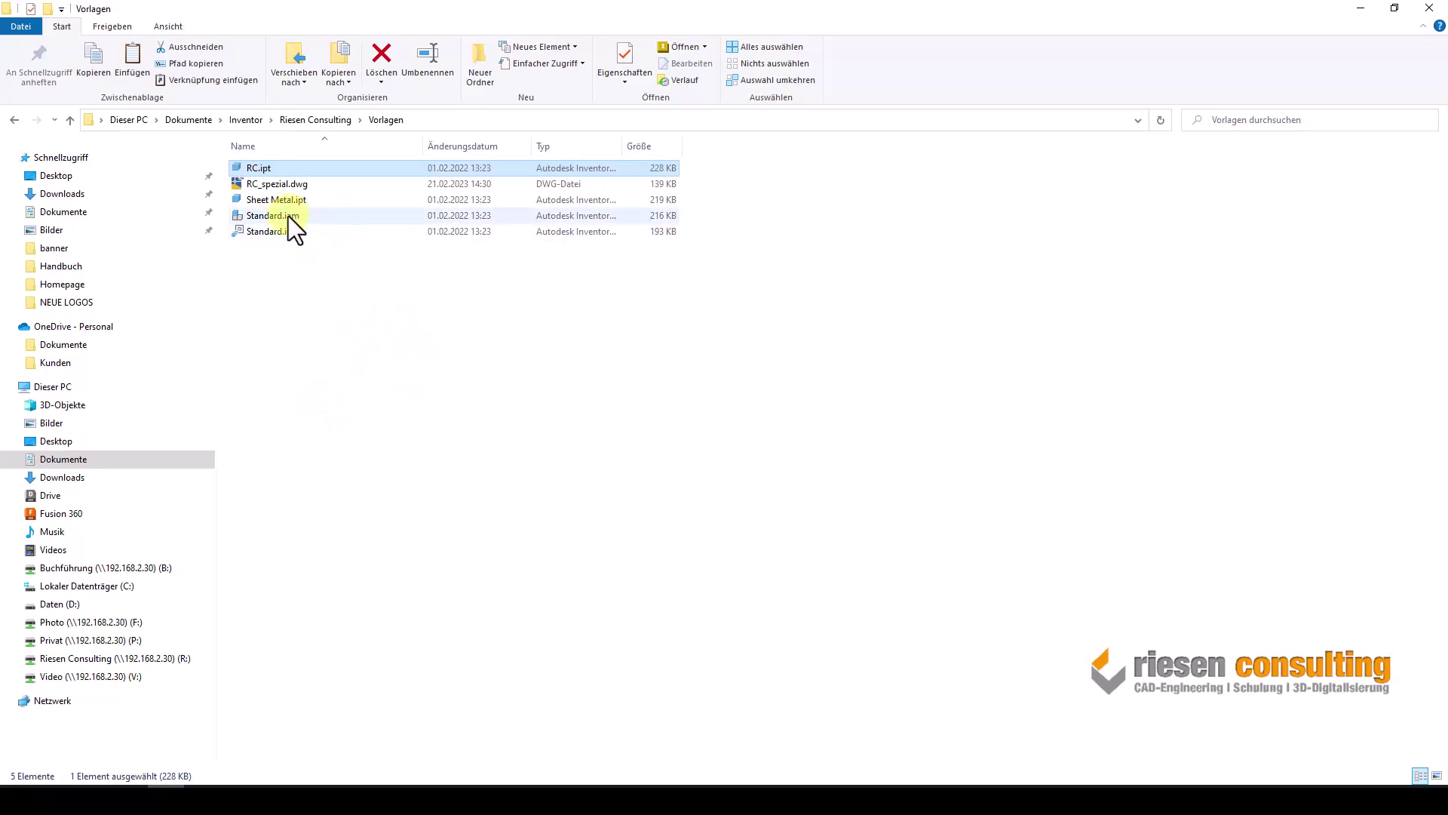
left_click(356, 438)
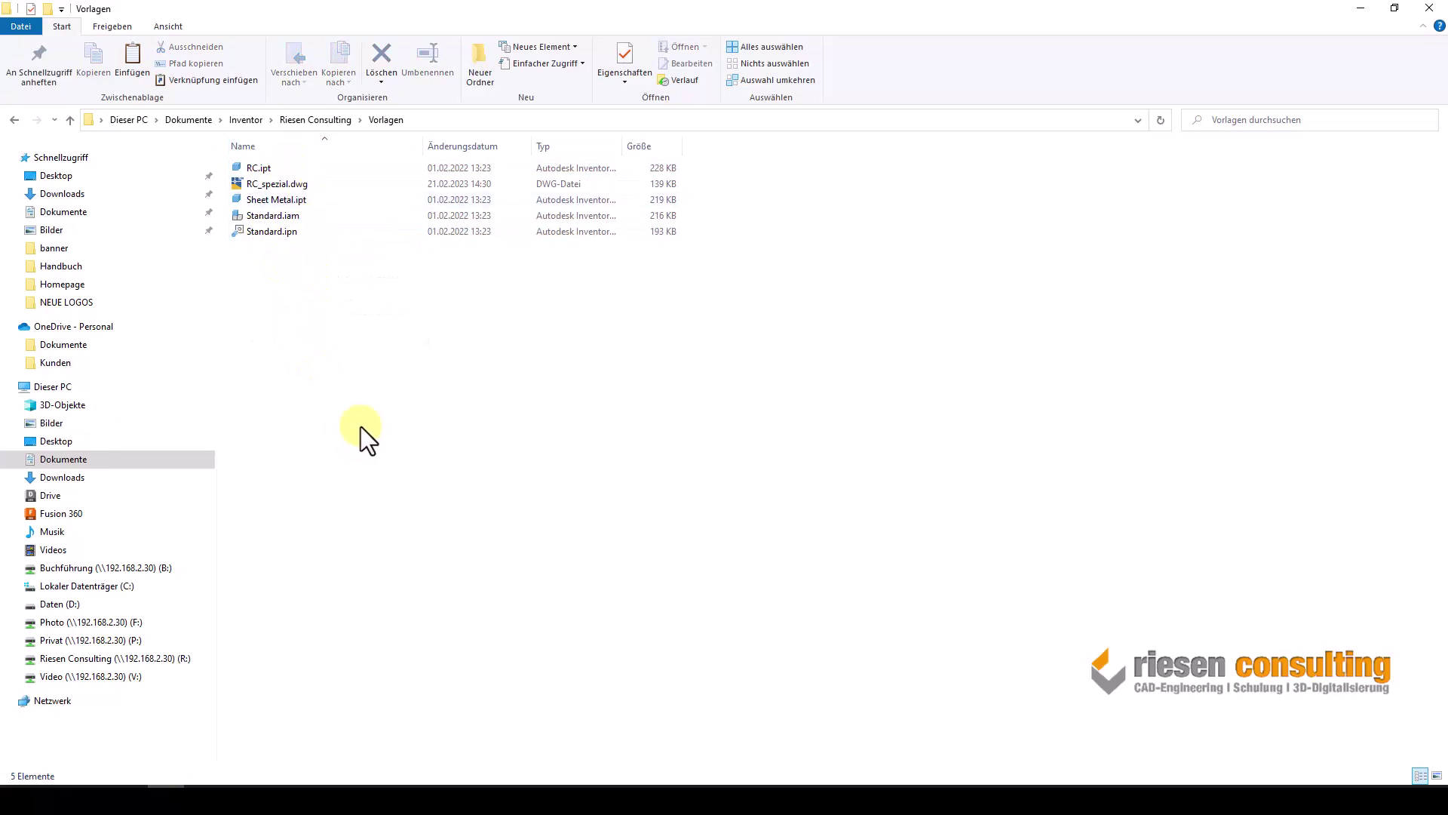
left_click(282, 179)
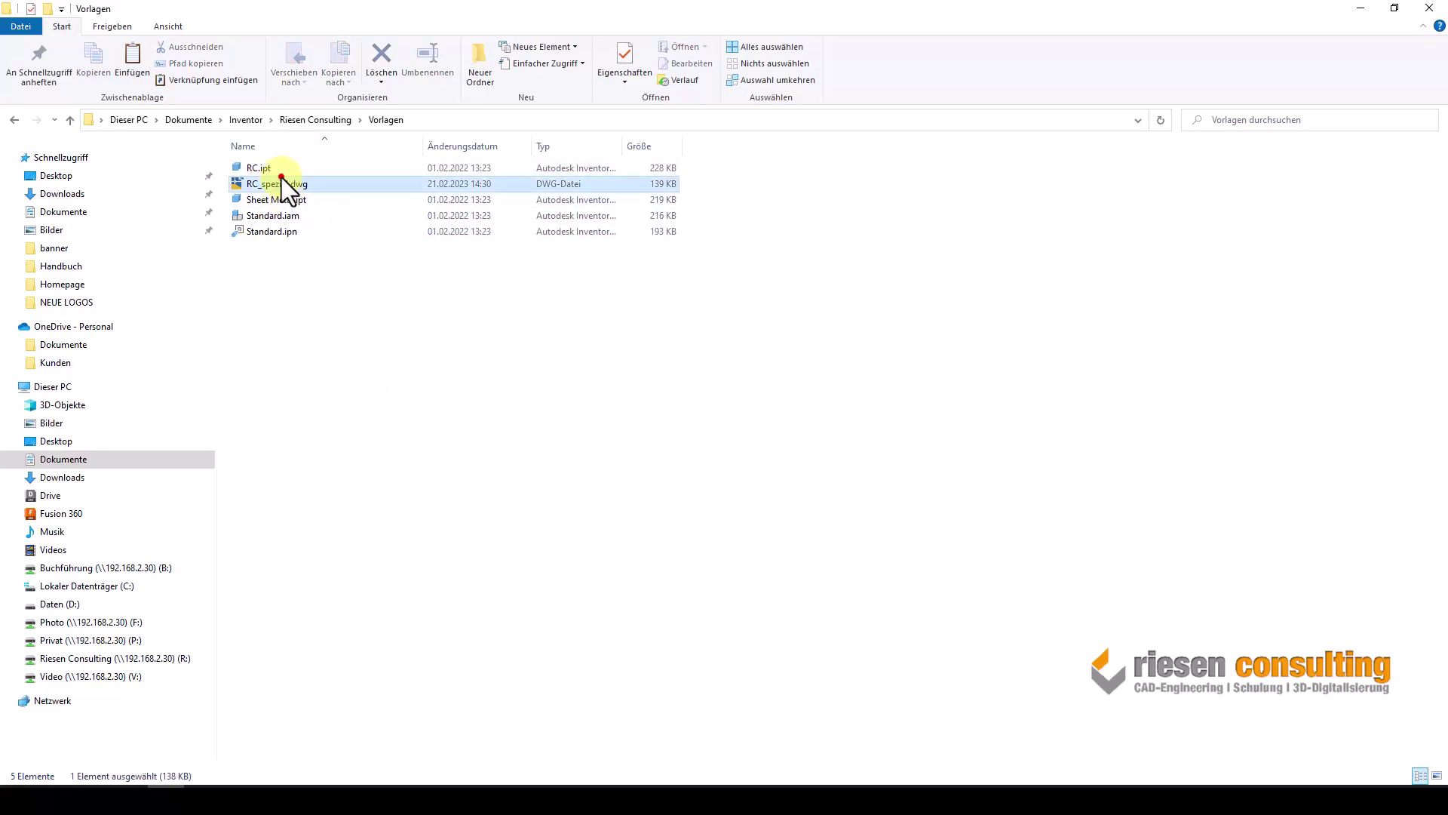
left_click(558, 395)
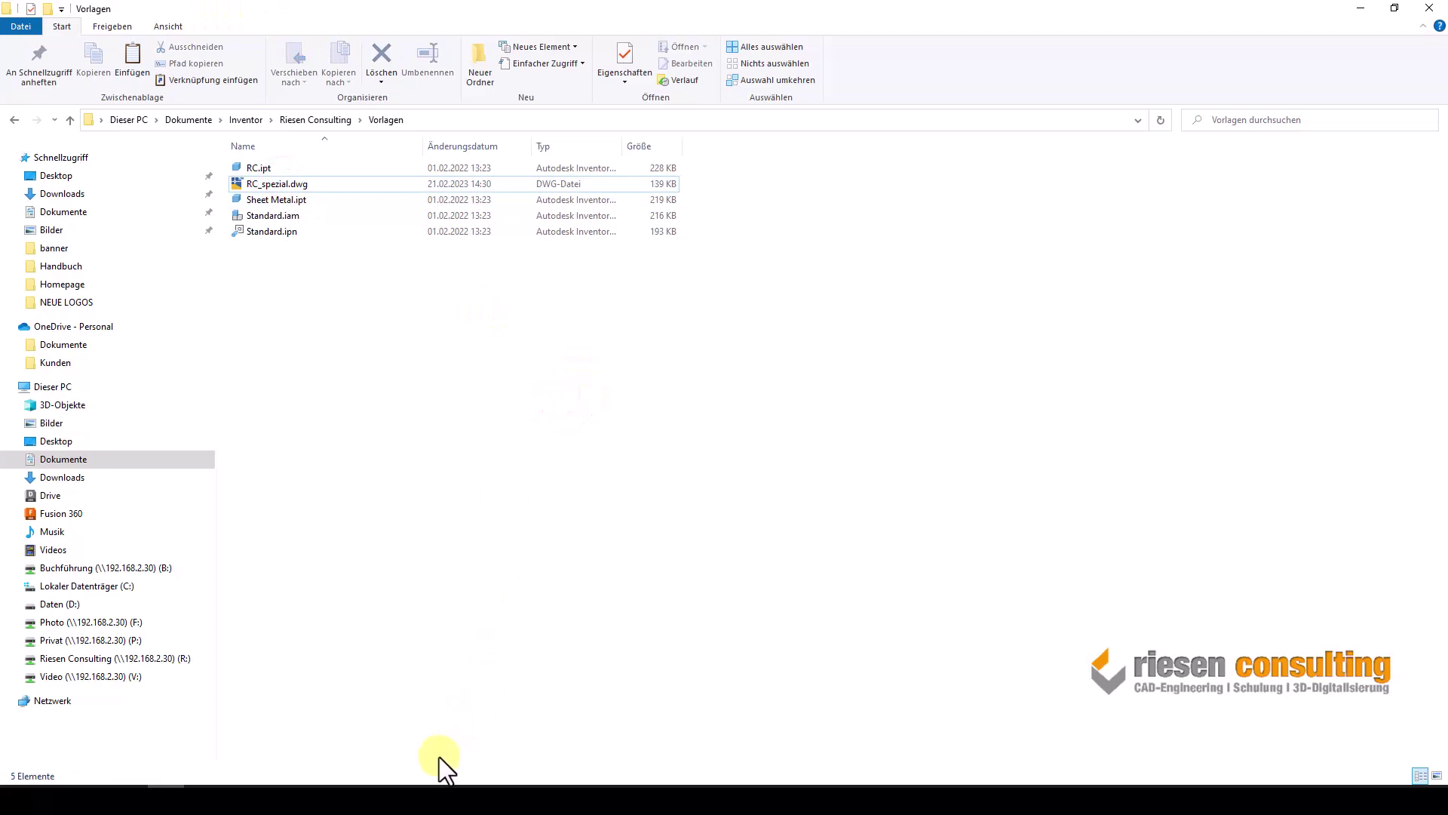
In the active project's settings, edit the Vorlagen folder option and browse for a folder.
left_click(420, 784)
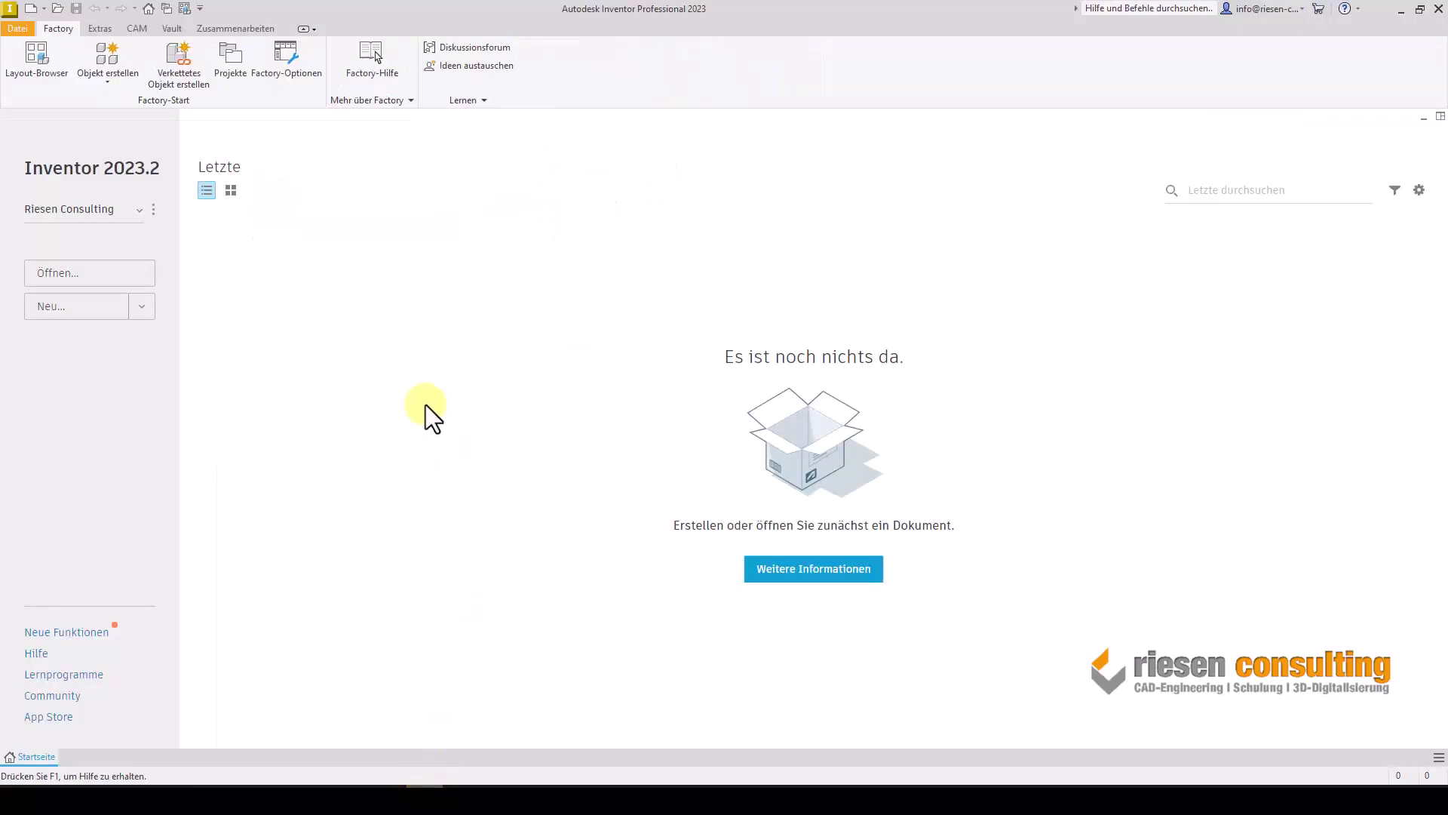
left_click(154, 210)
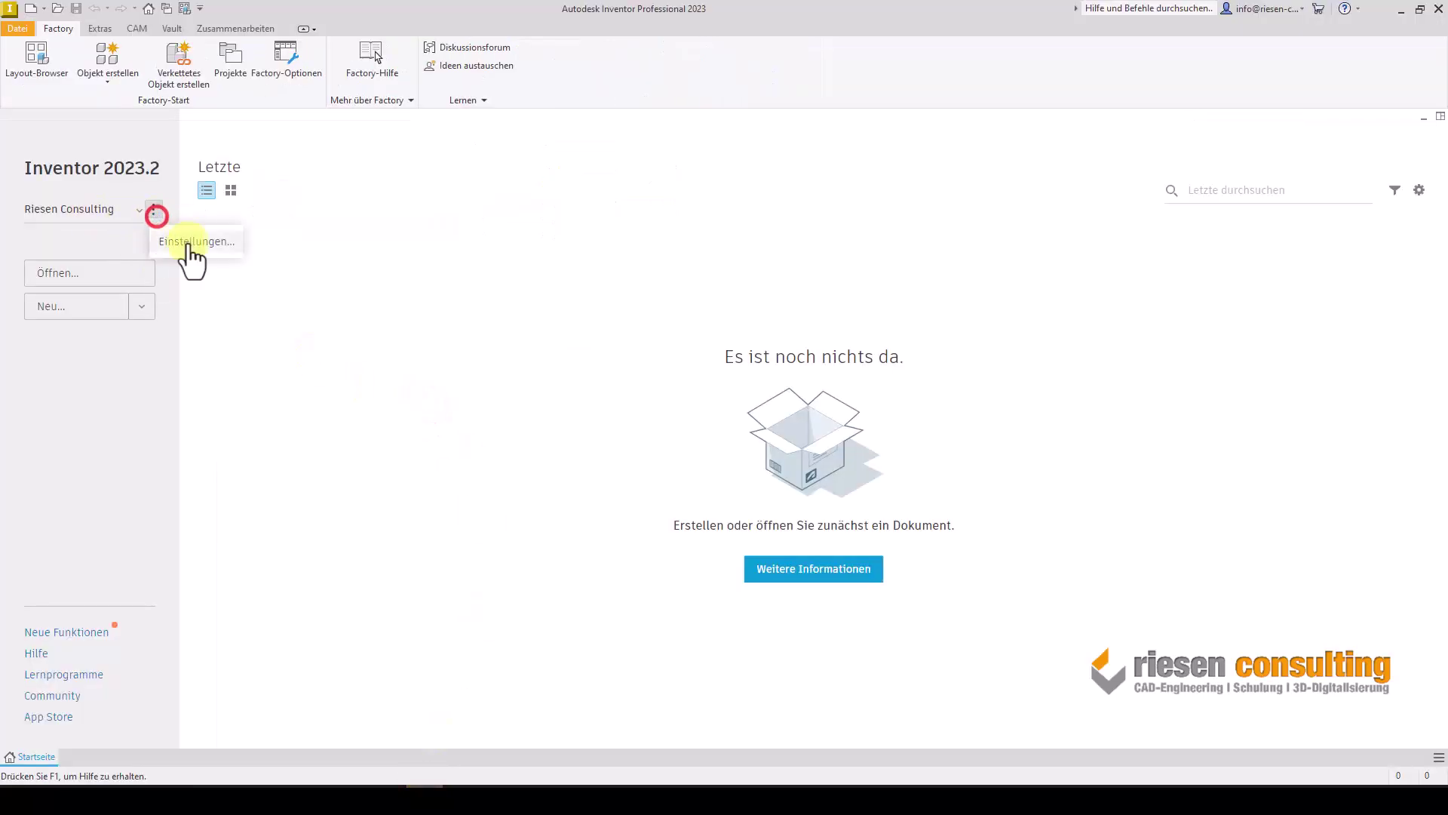
left_click(187, 243)
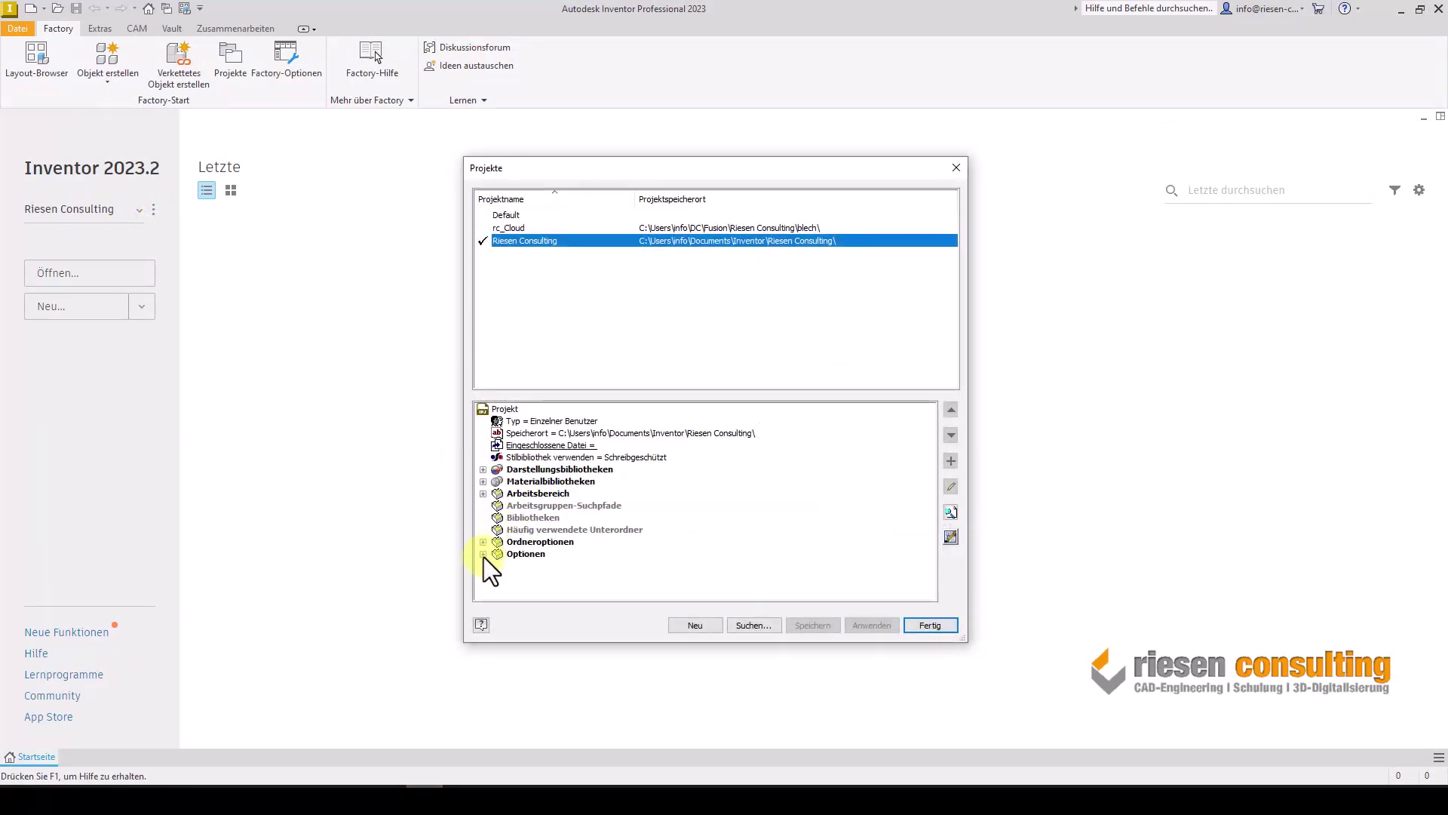
left_click(481, 541)
left_click(562, 553)
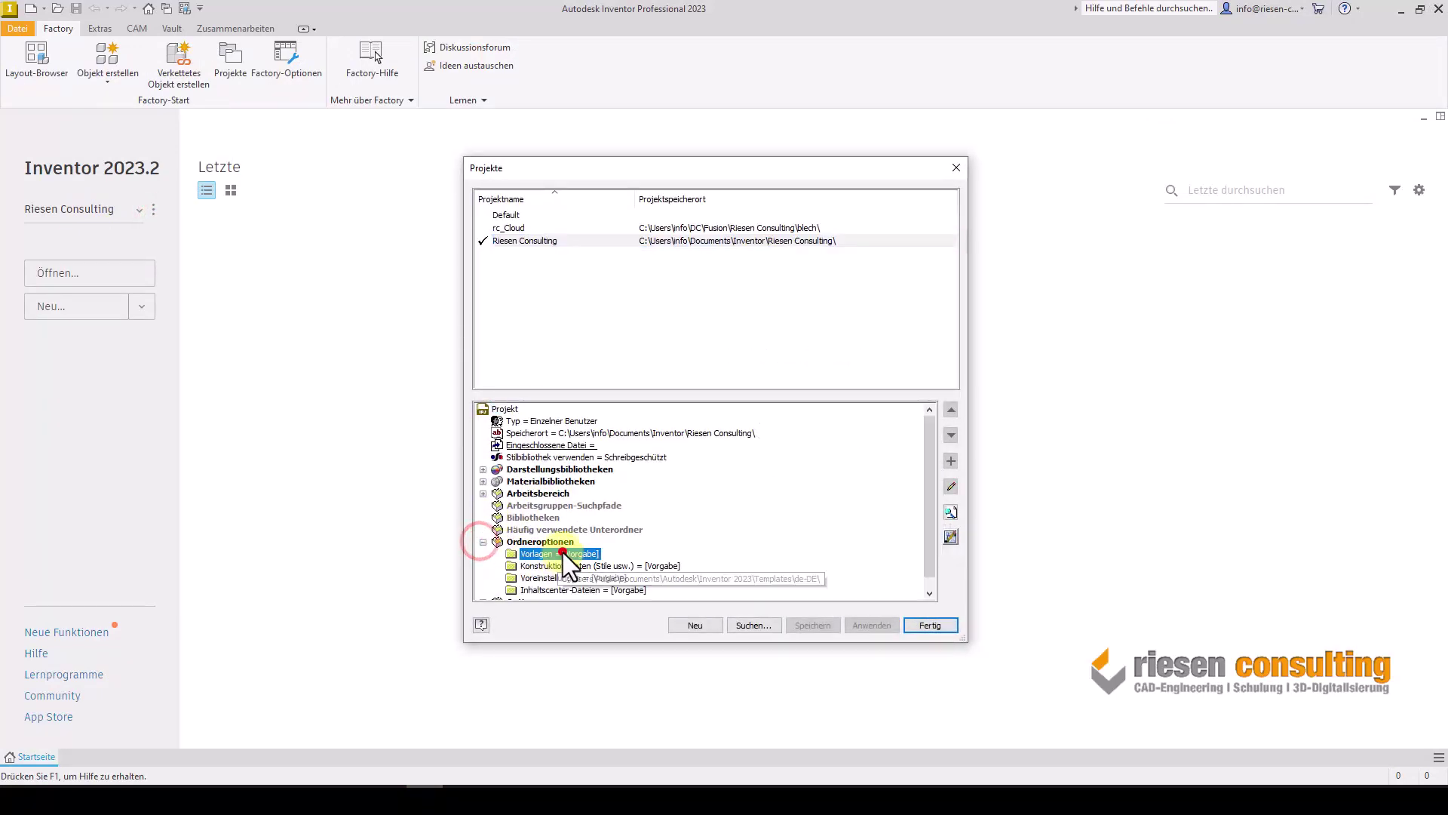
left_click(951, 488)
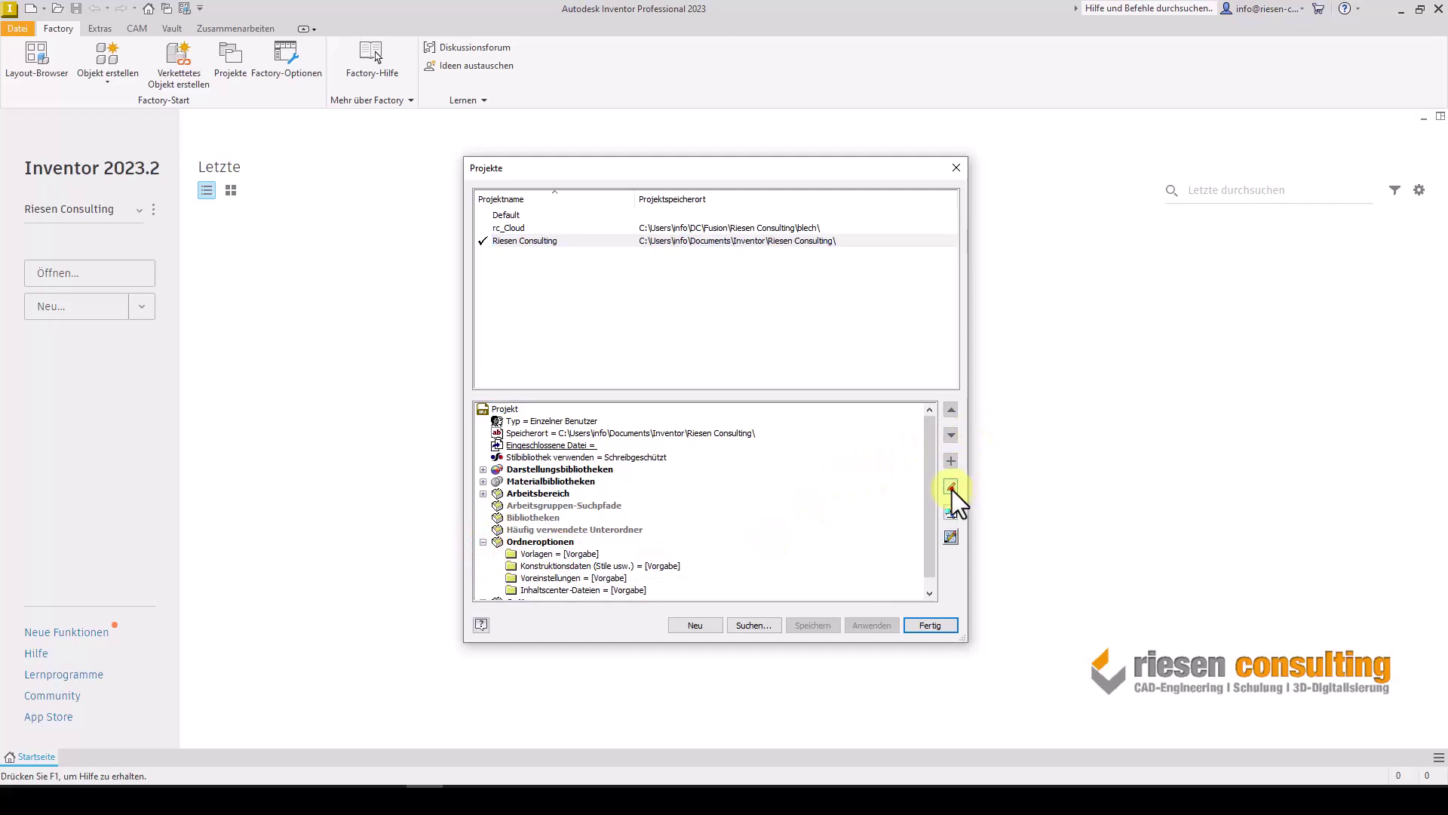
left_click(868, 554)
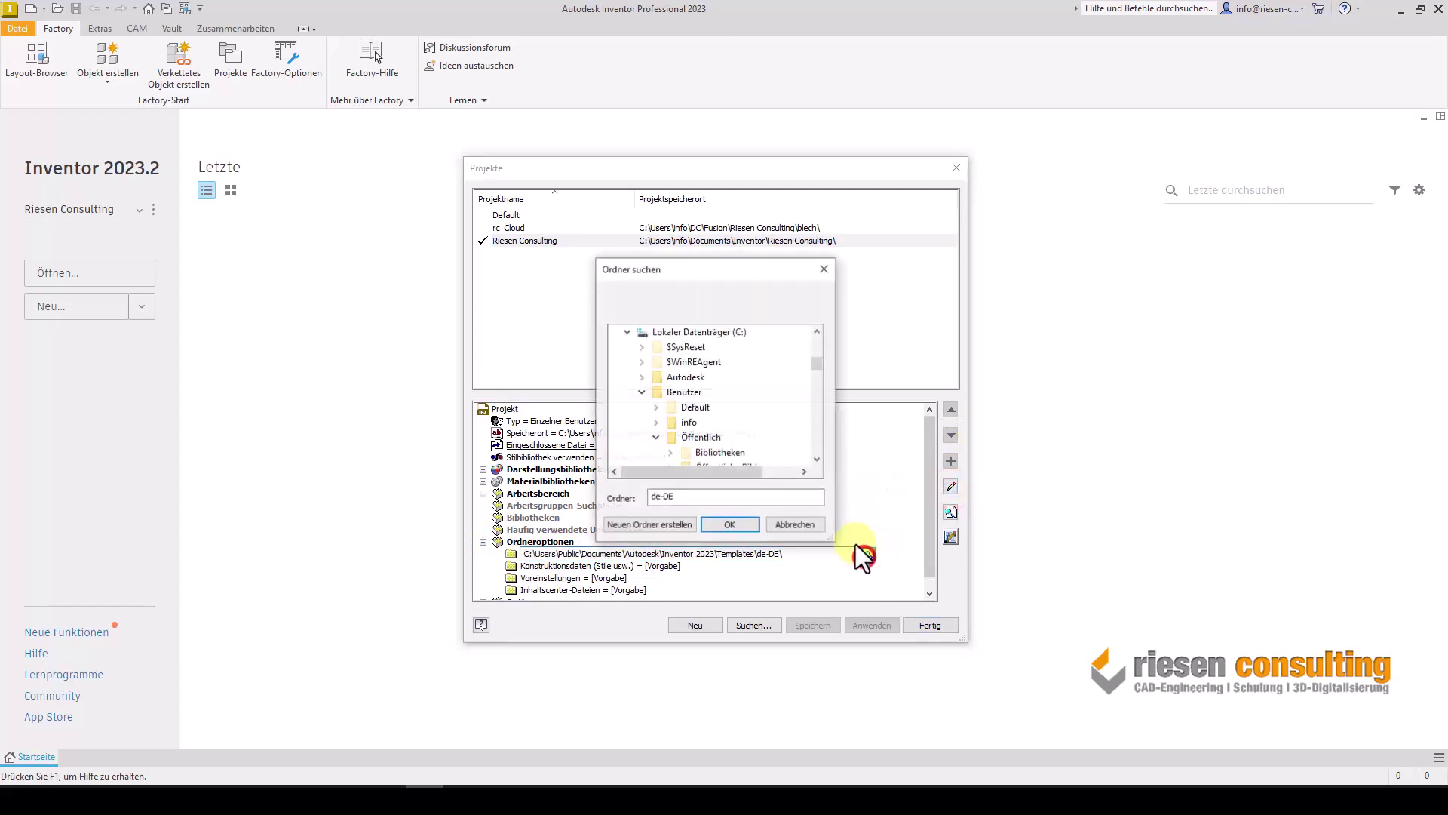
Navigate the folder browser tree to the Dokumente folder.
left_click(627, 332)
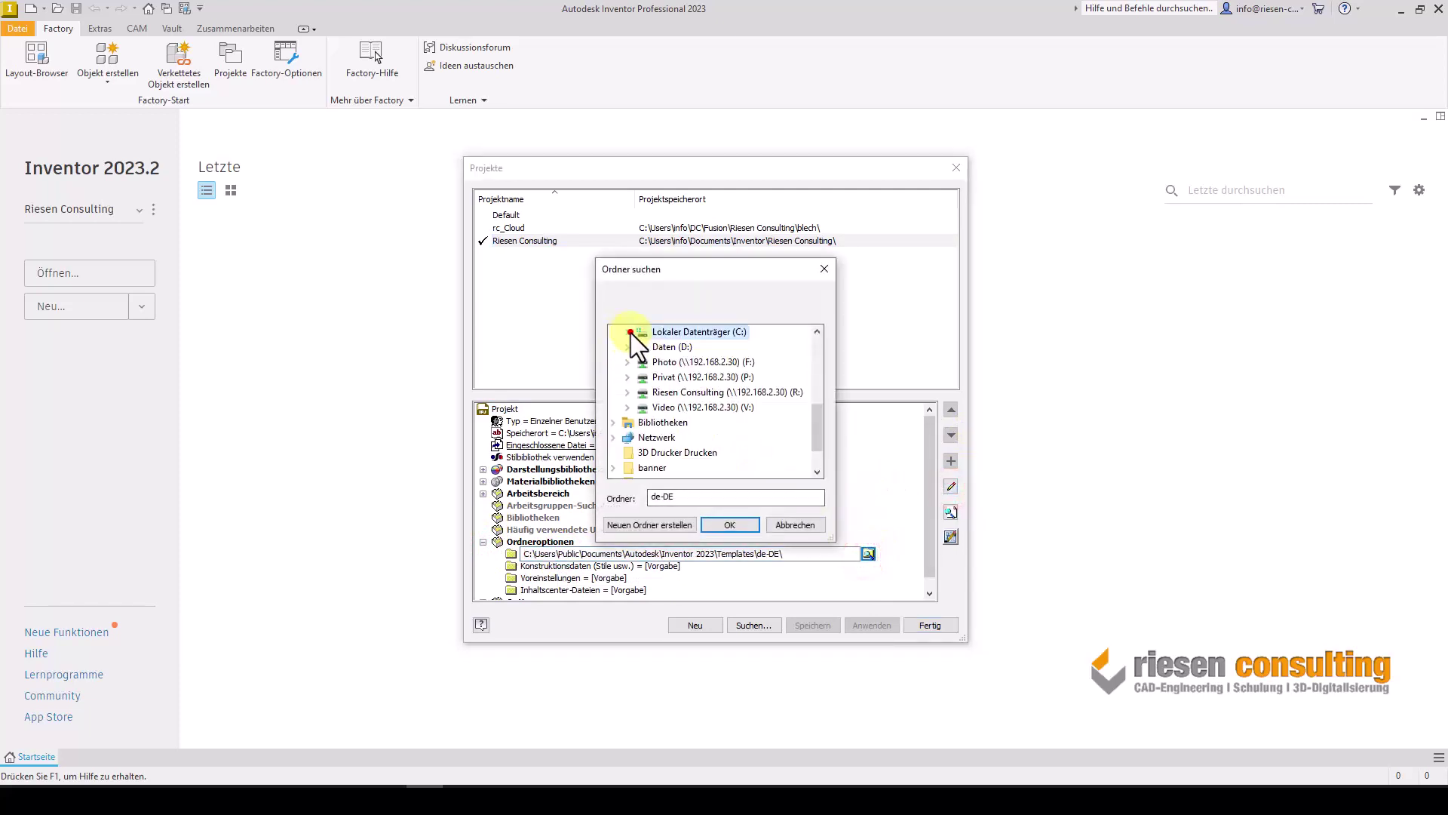
scroll(690, 385, "up", 5)
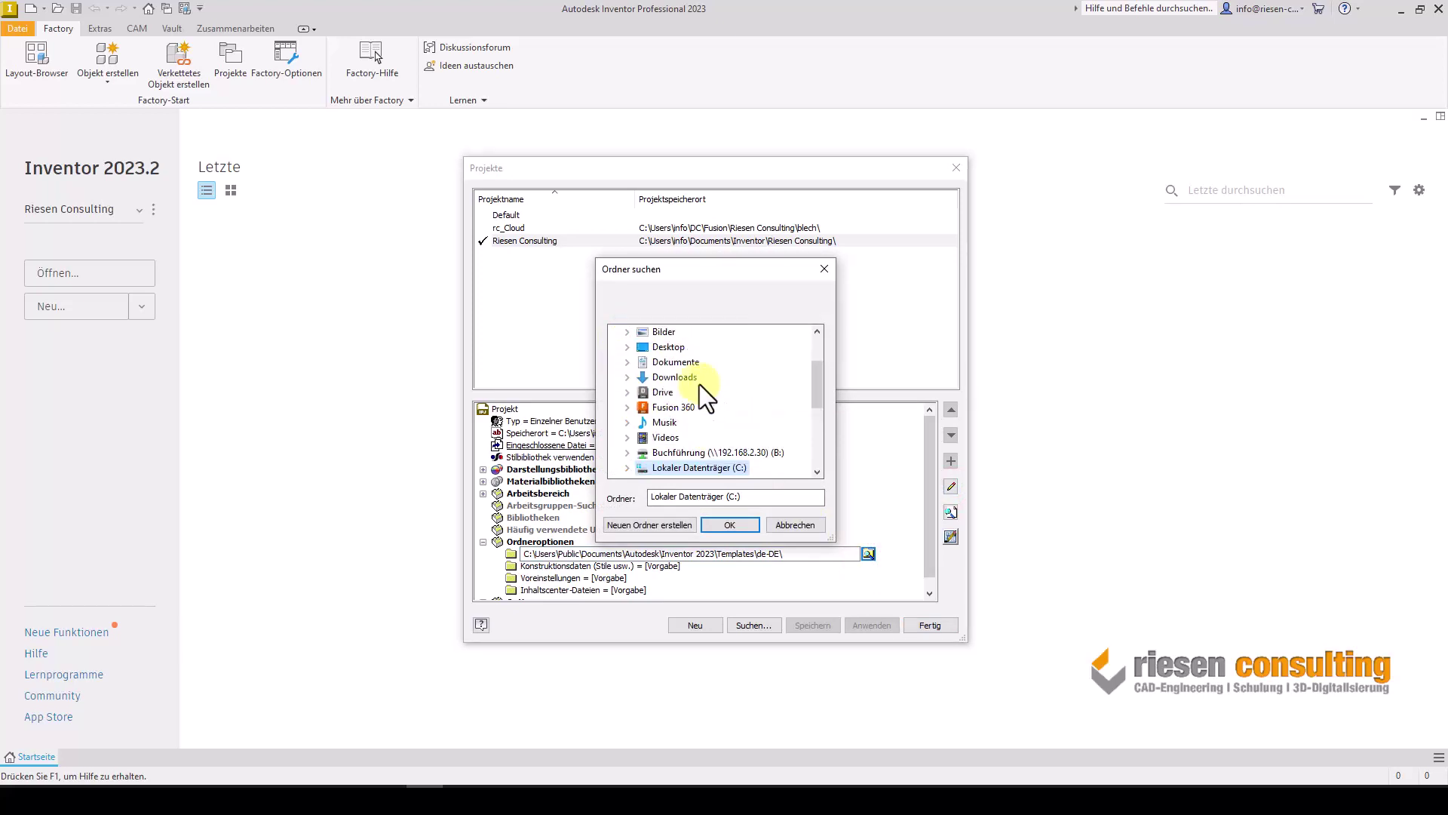
double_click(677, 362)
scroll(690, 377, "down", 3)
scroll(709, 384, "down", 2)
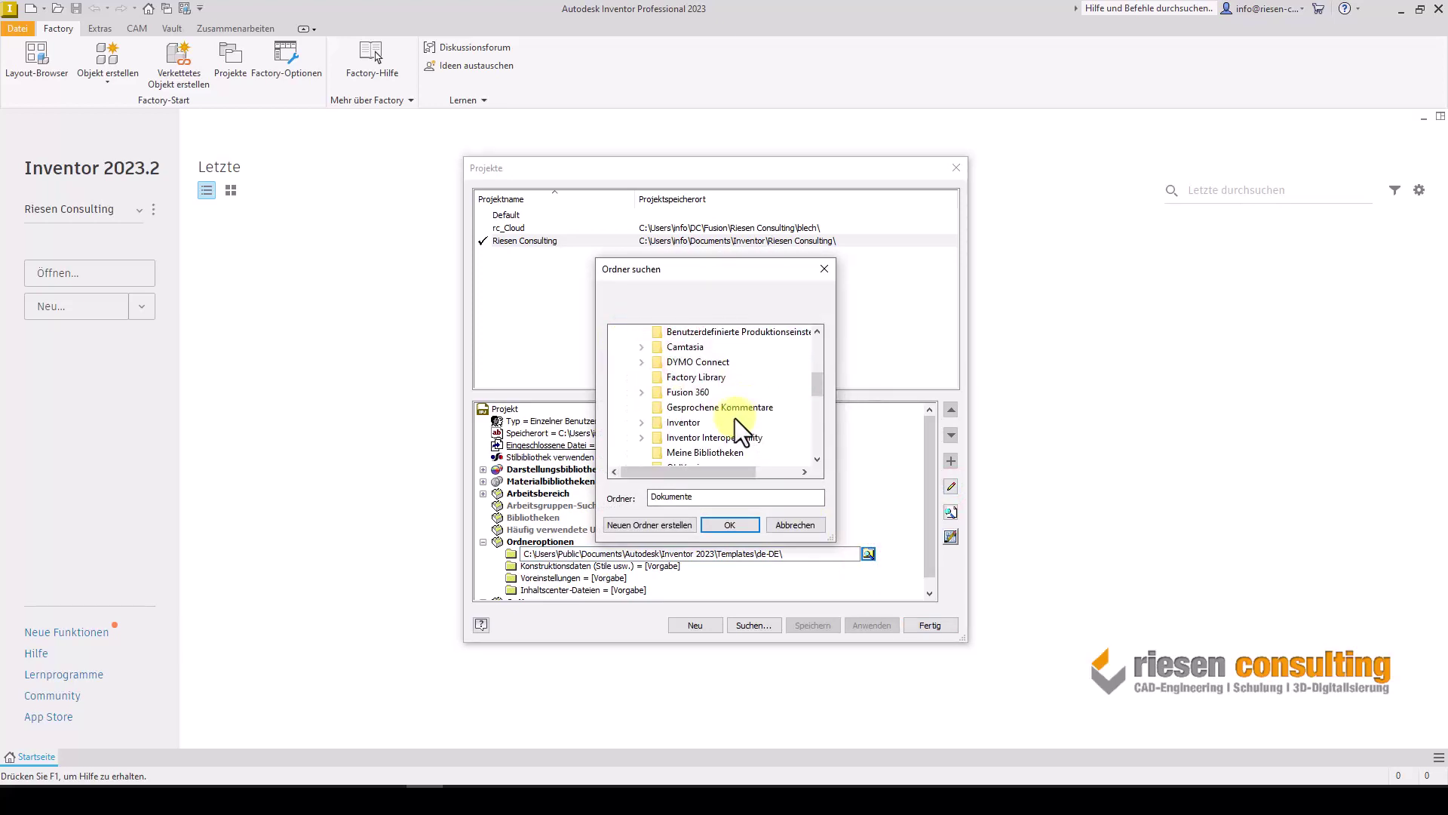
scroll(710, 382, "down", 1)
left_click(728, 438)
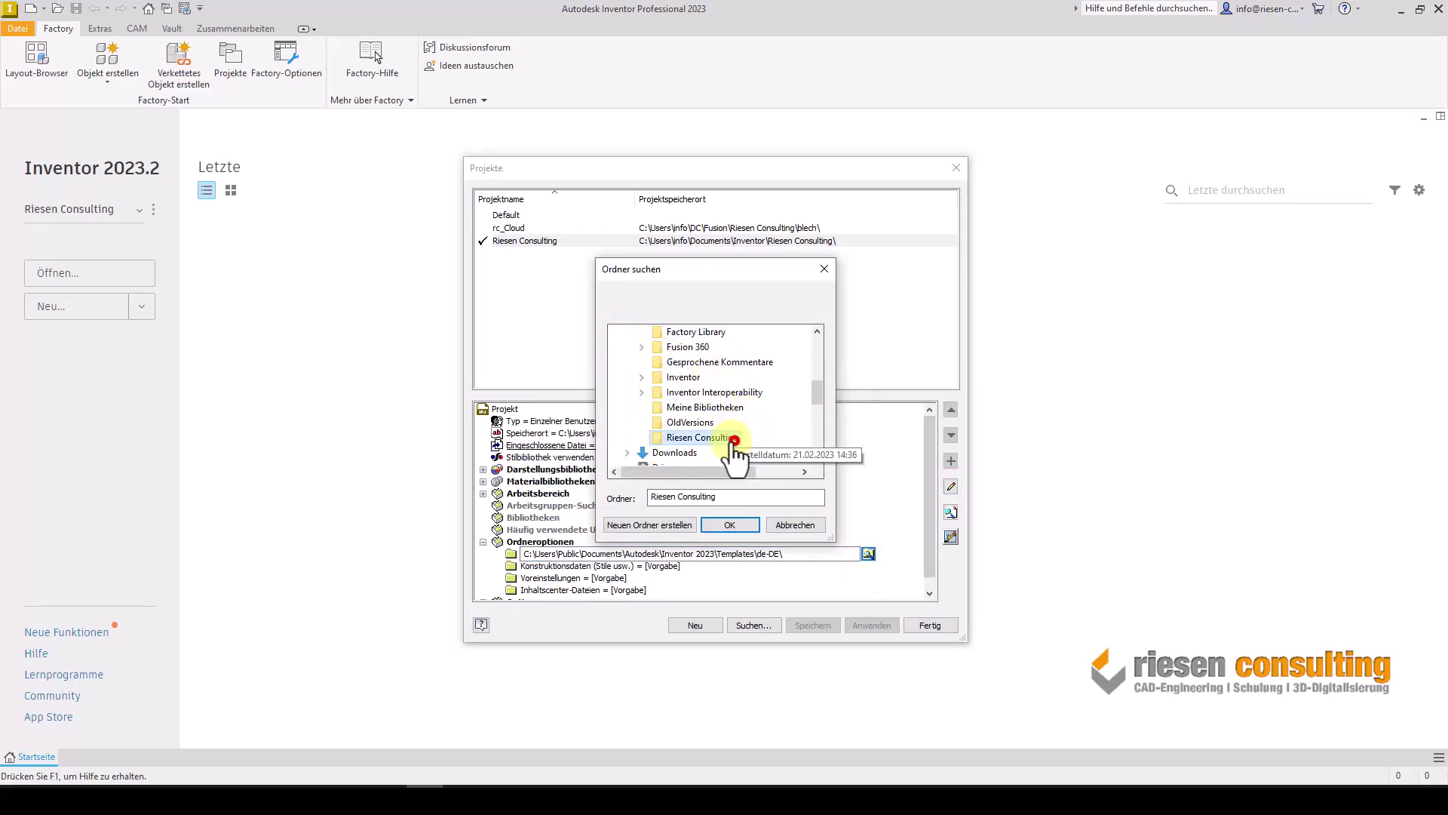
scroll(747, 434, "down", 1)
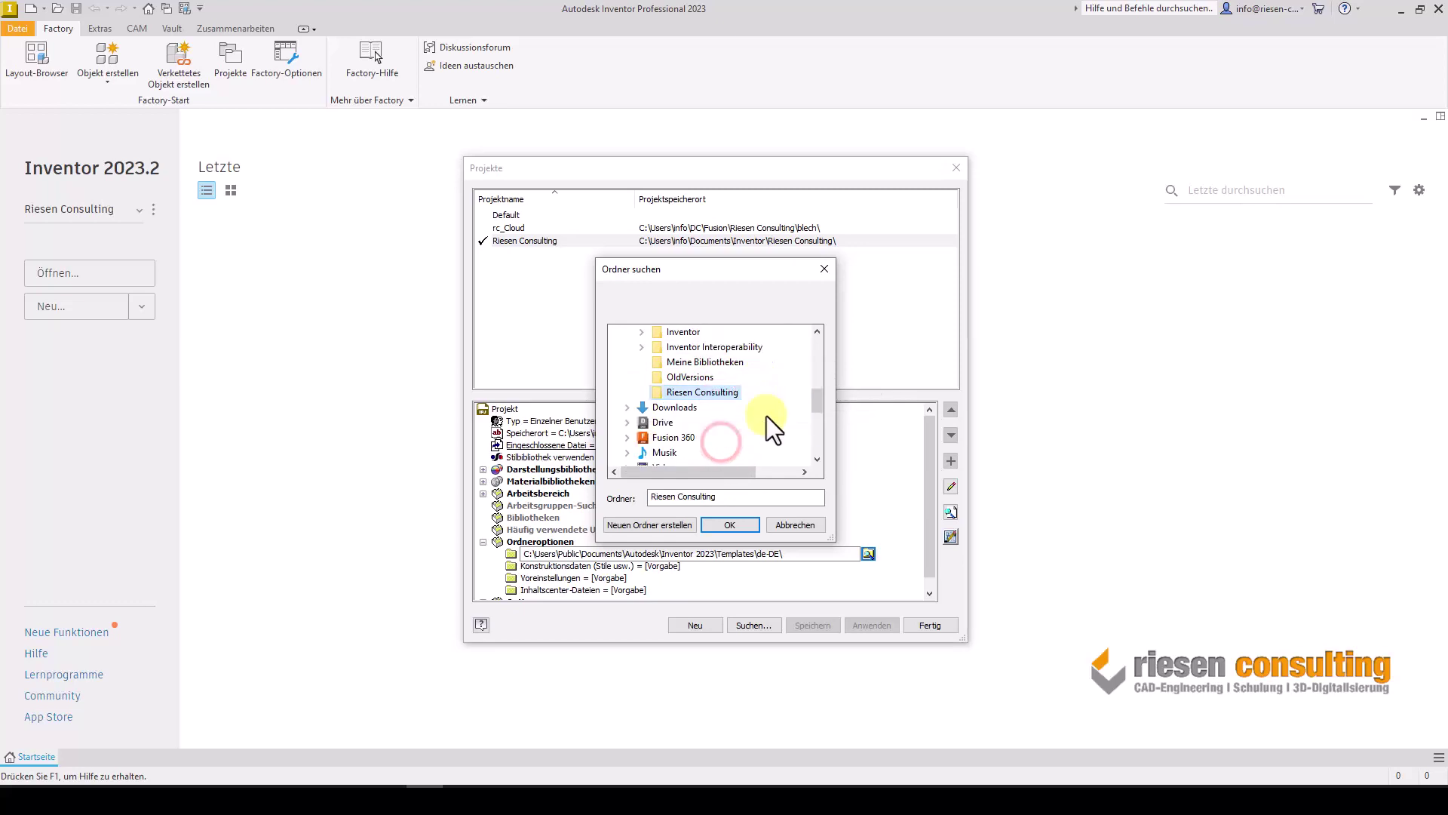
scroll(702, 415, "up", 3)
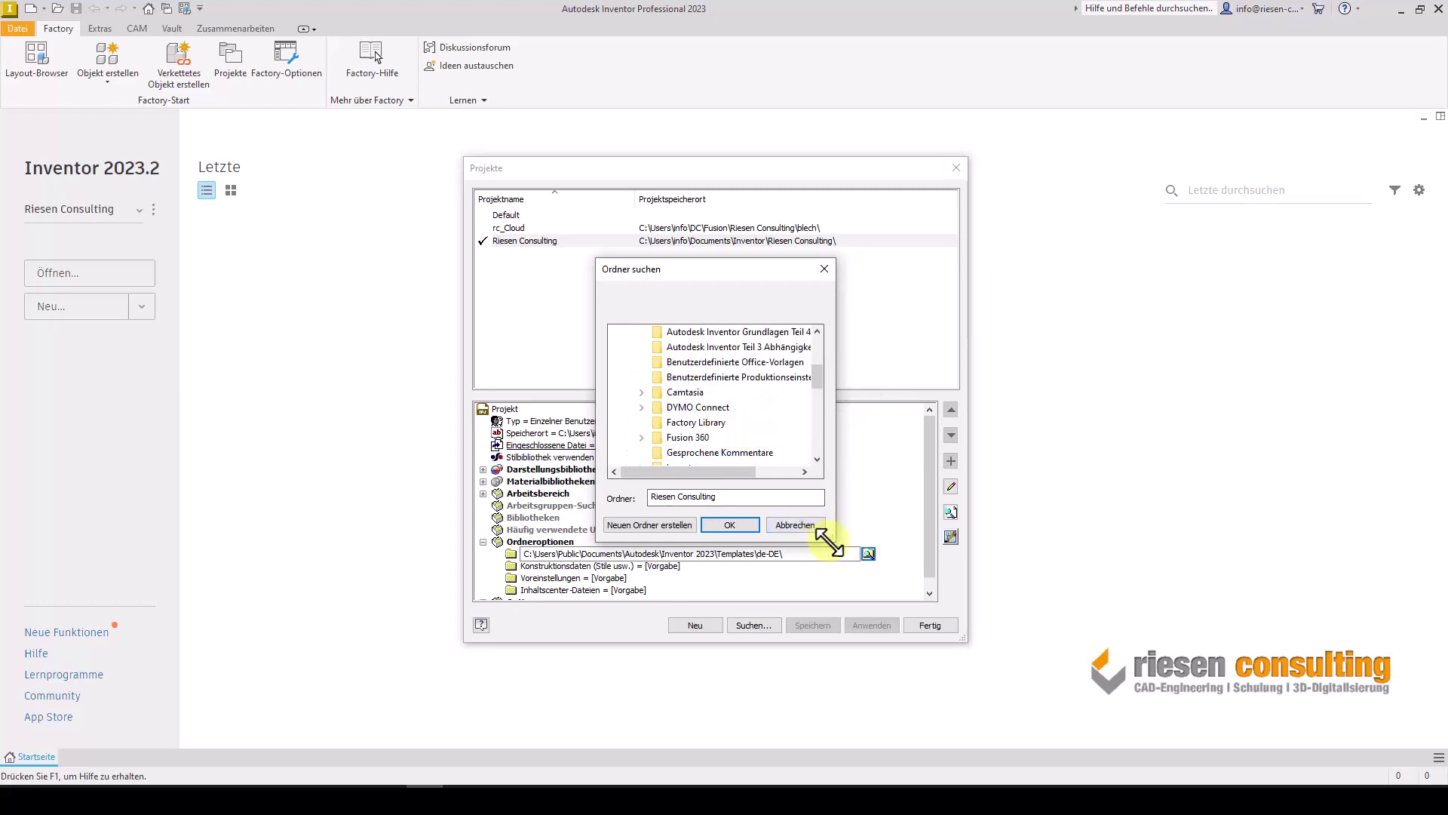
left_click_drag(832, 539, 1019, 650)
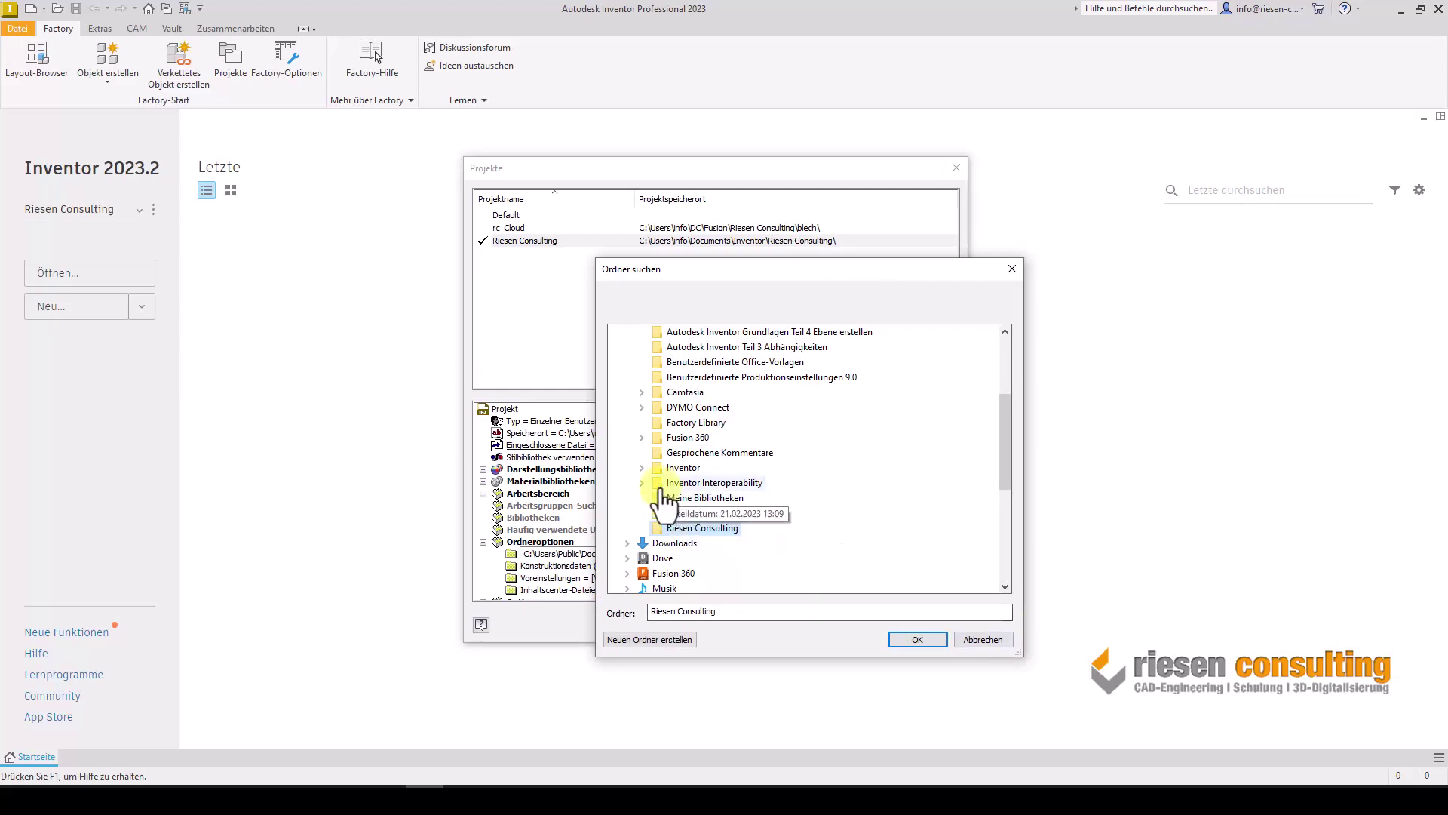
Choose Dokumente\Inventor\Riesen Consulting\Vorlagen as the templates folder and save the project.
left_click(642, 467)
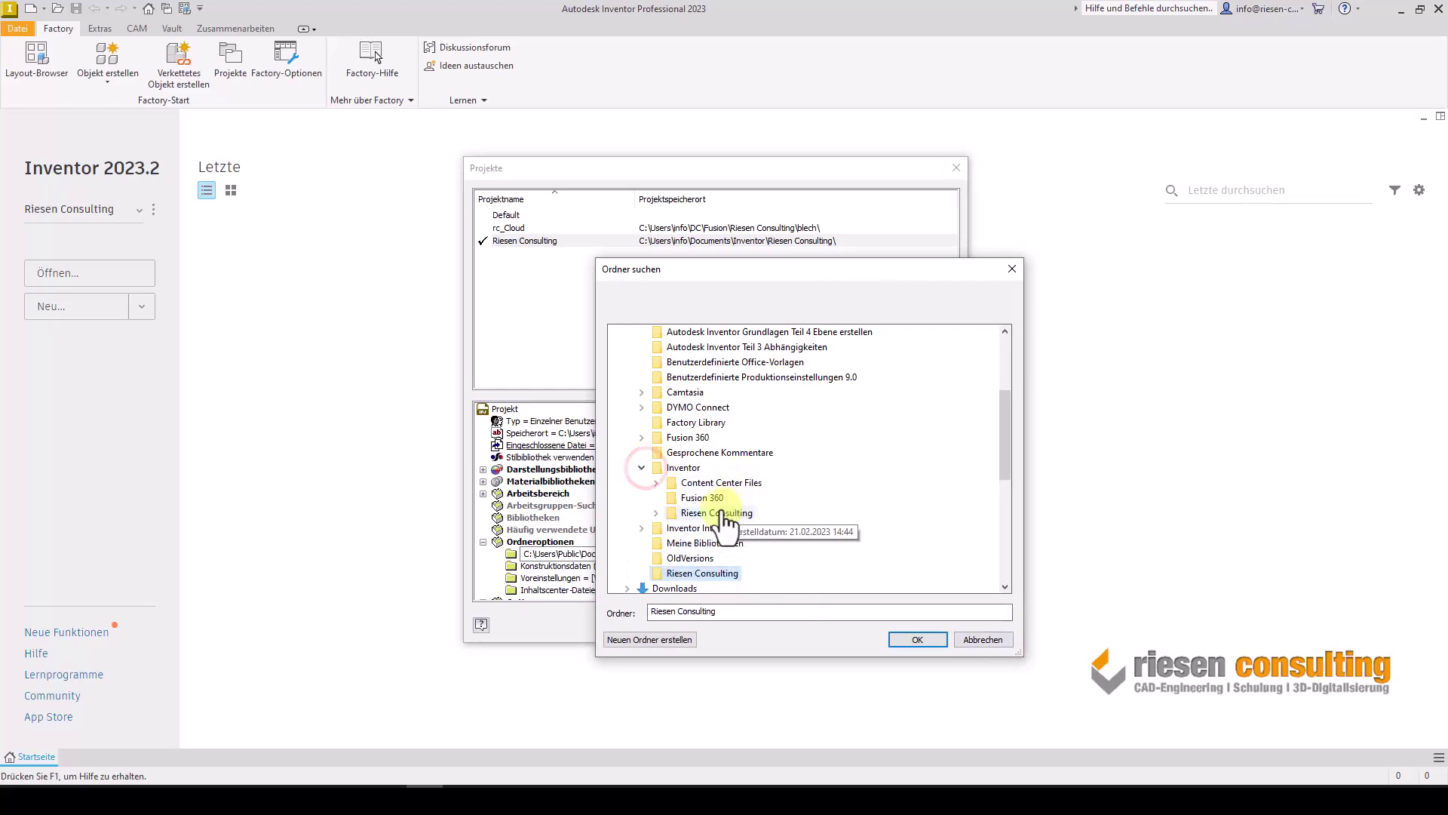
left_click(657, 512)
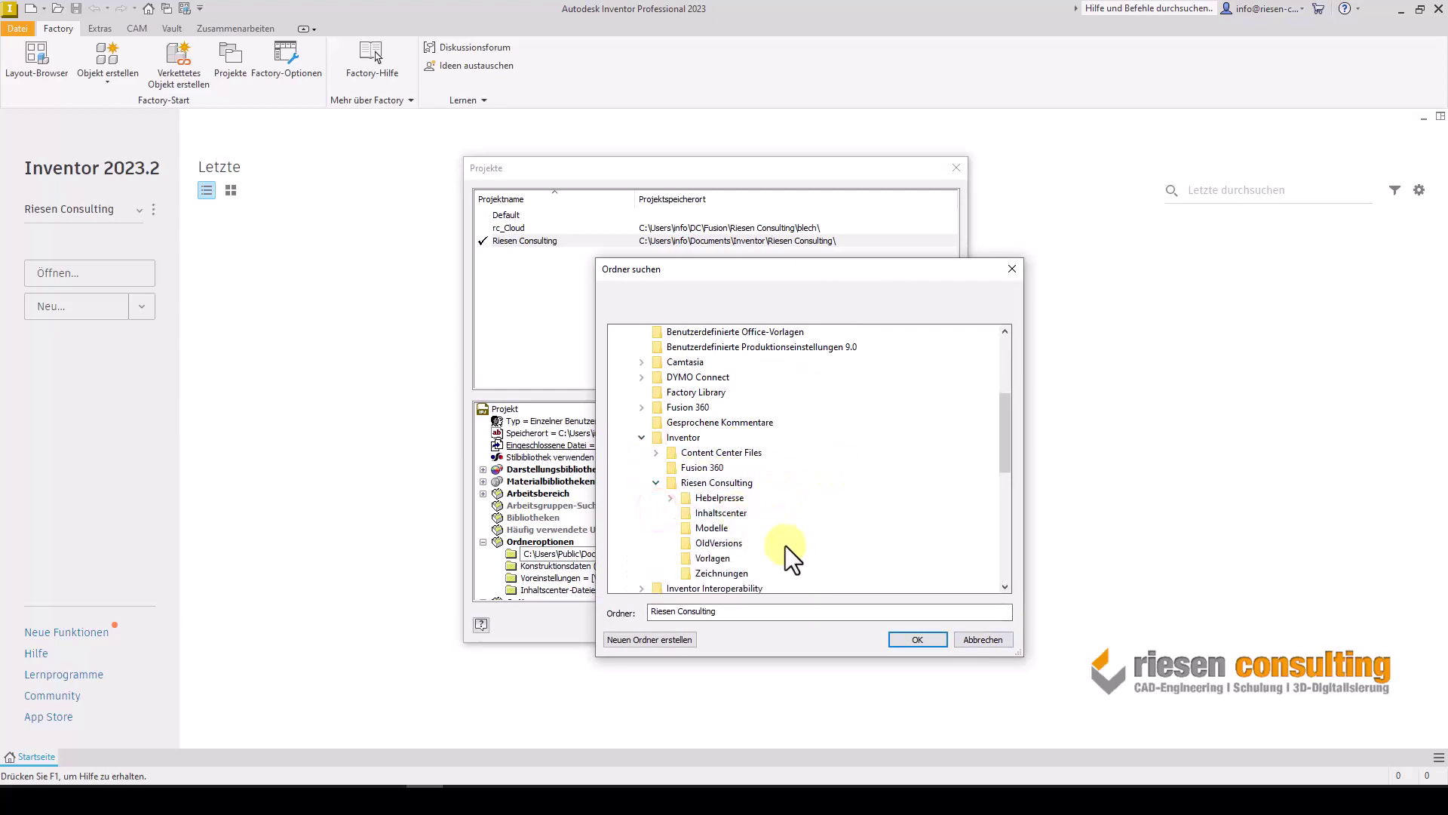
left_click(712, 558)
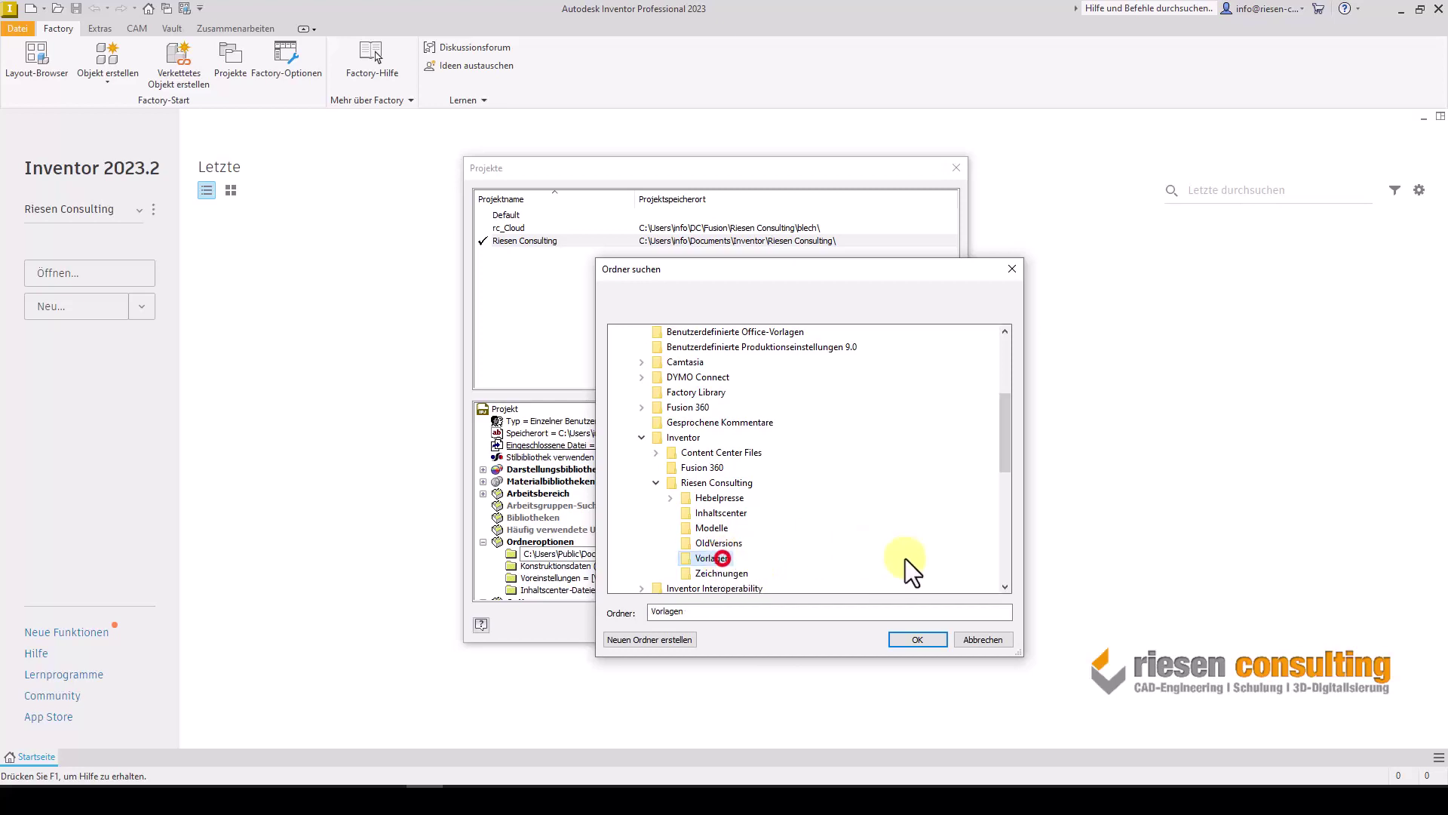
left_click(914, 638)
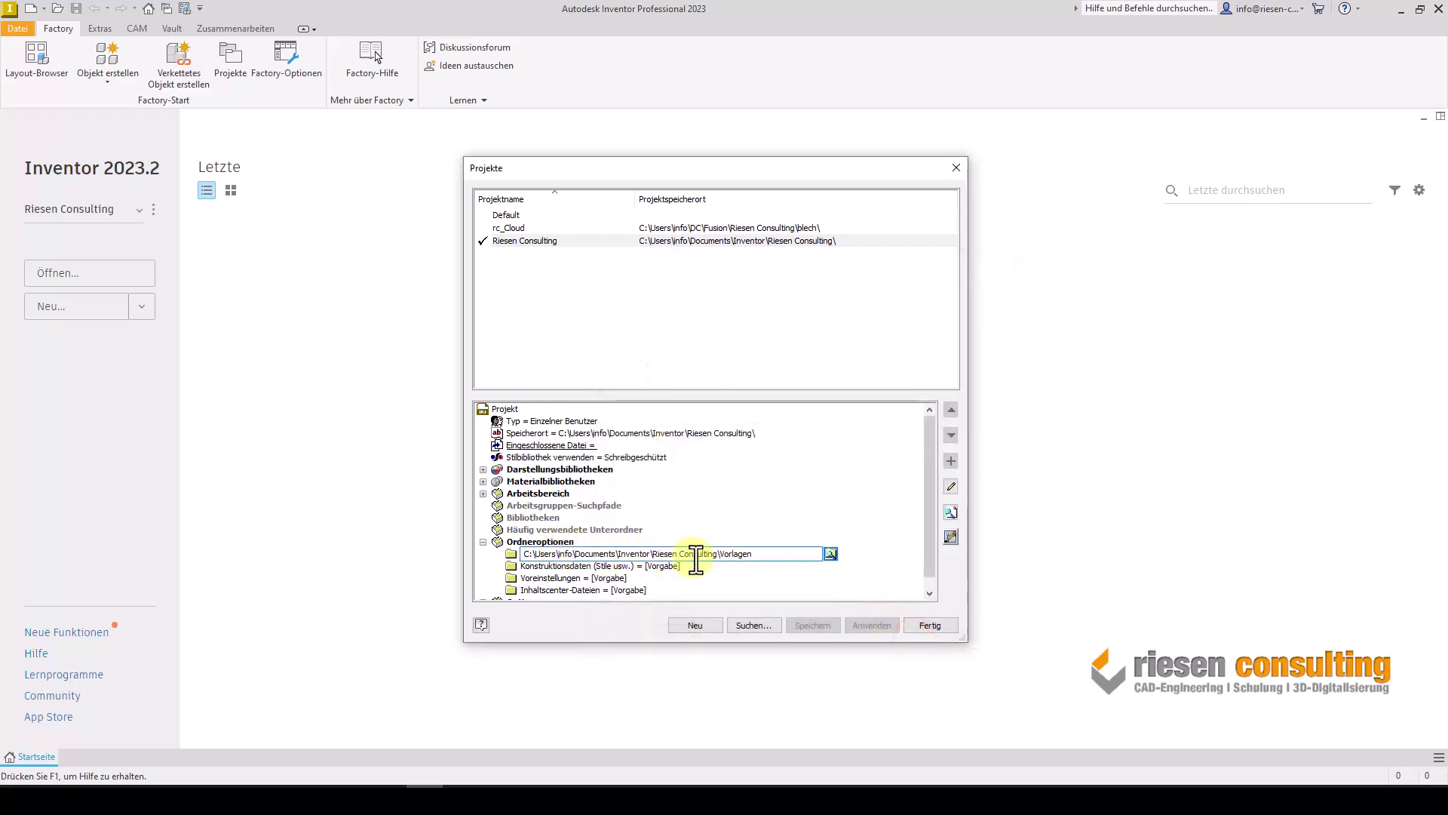
left_click(943, 624)
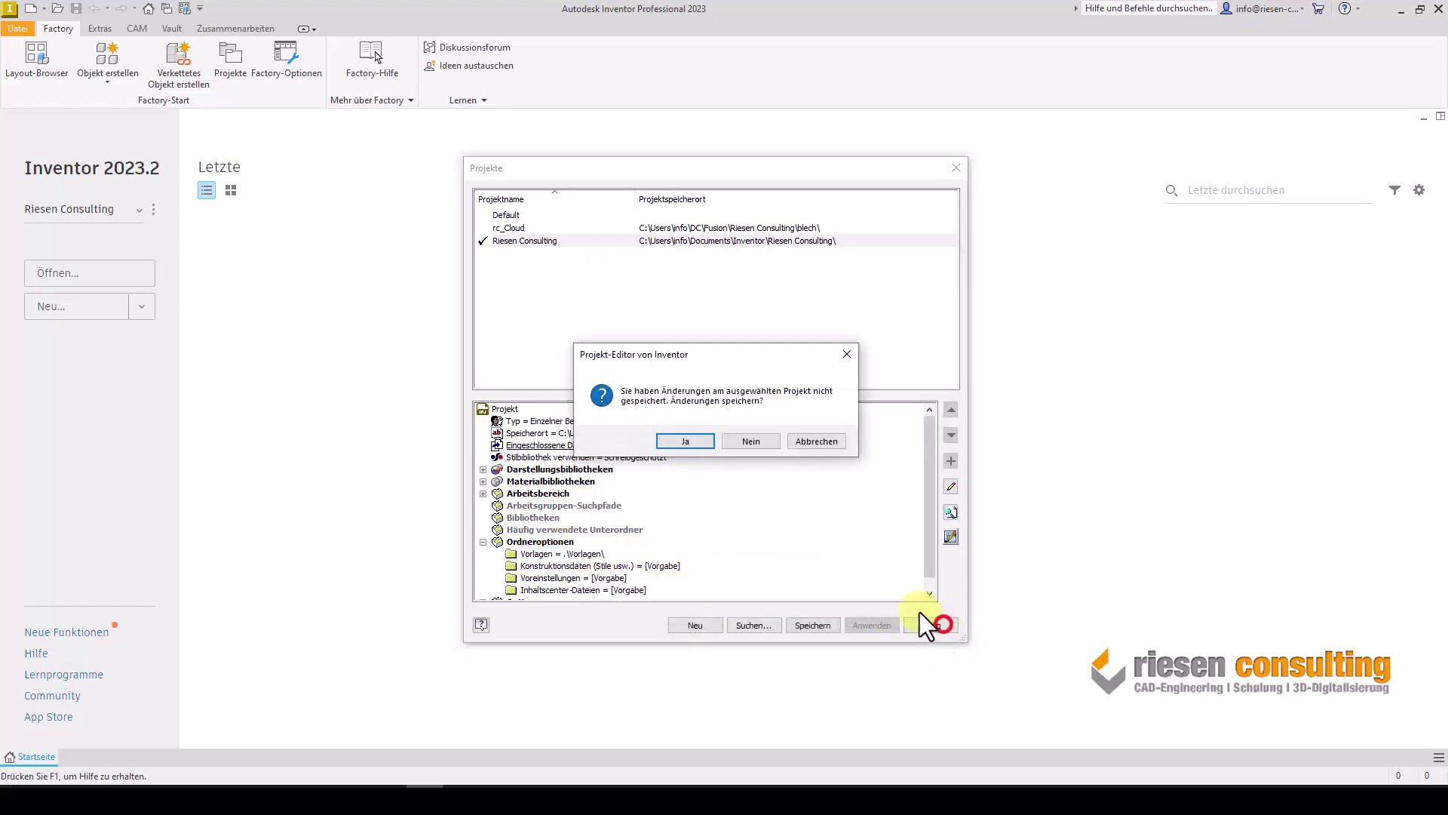
left_click(706, 444)
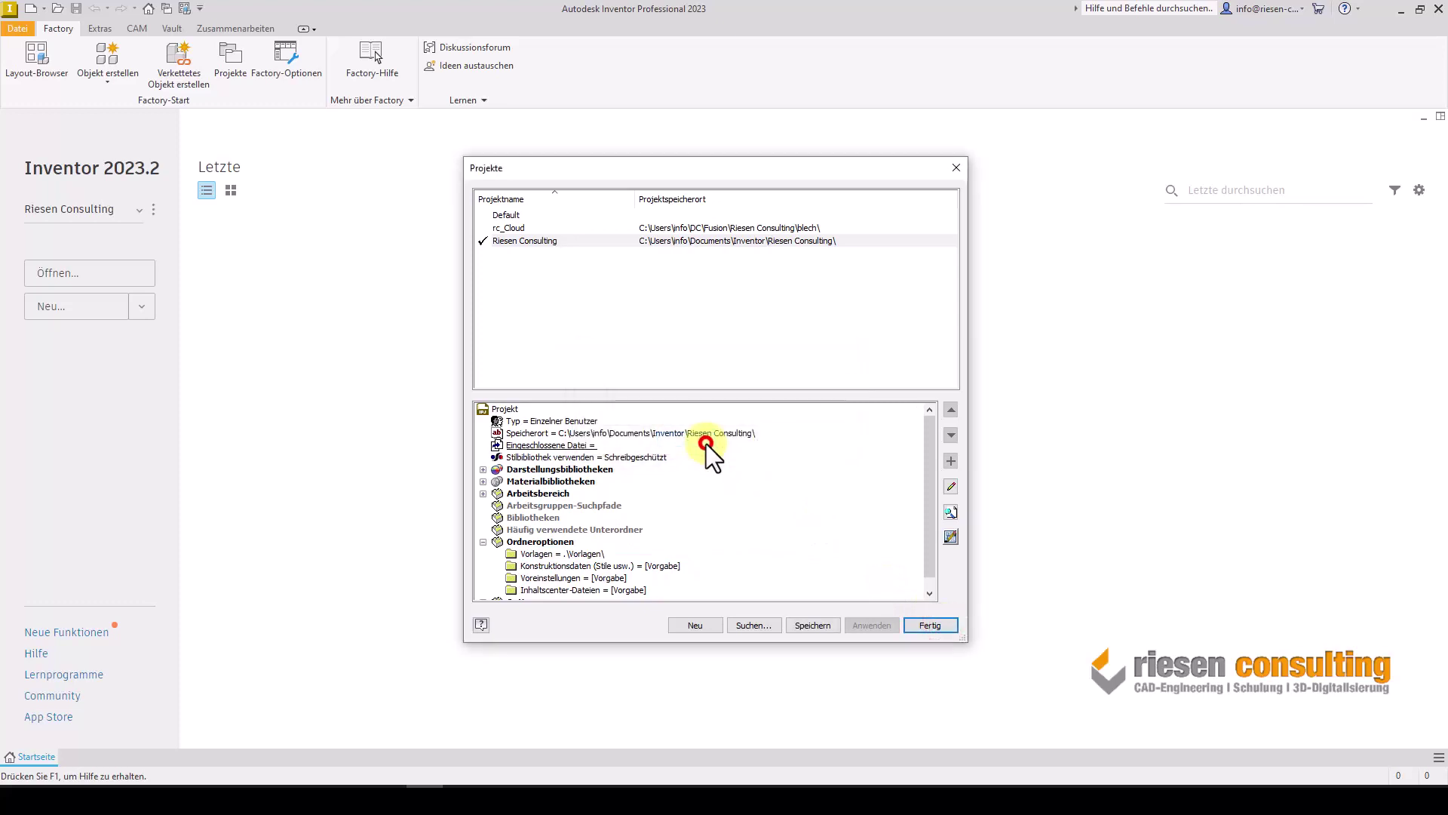
left_click(494, 311)
left_click(30, 9)
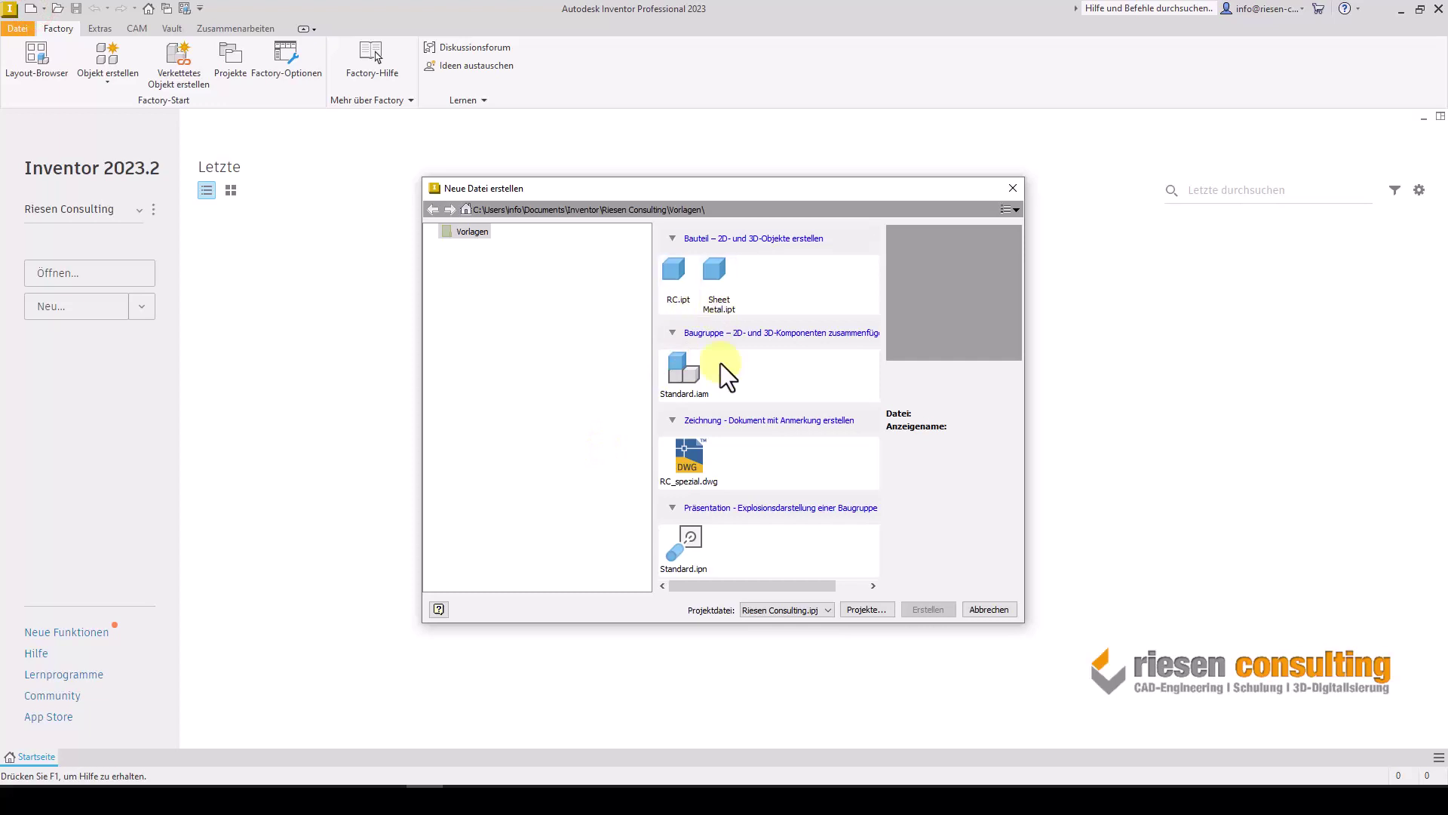
left_click(974, 608)
left_click(136, 214)
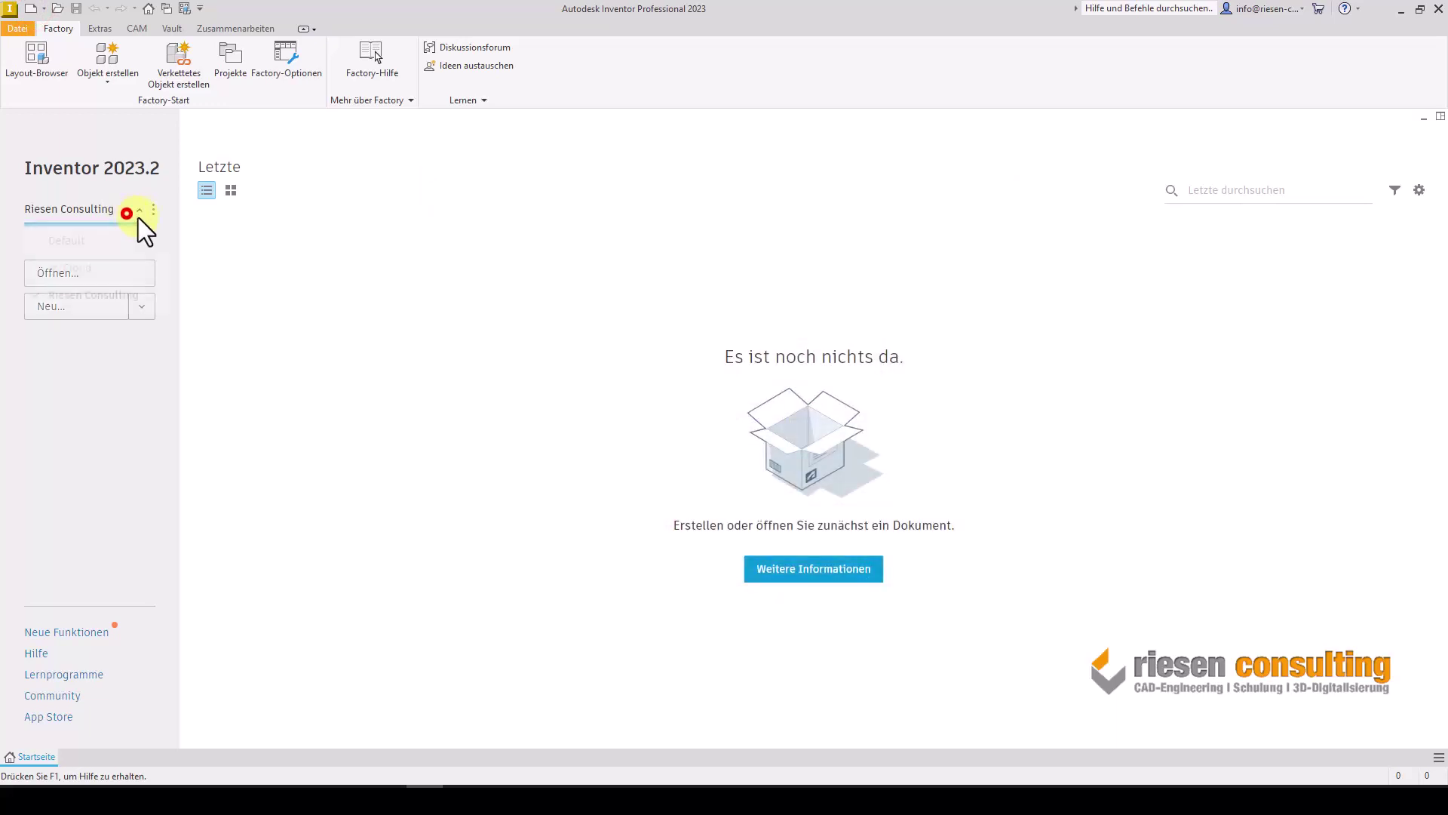
left_click(75, 240)
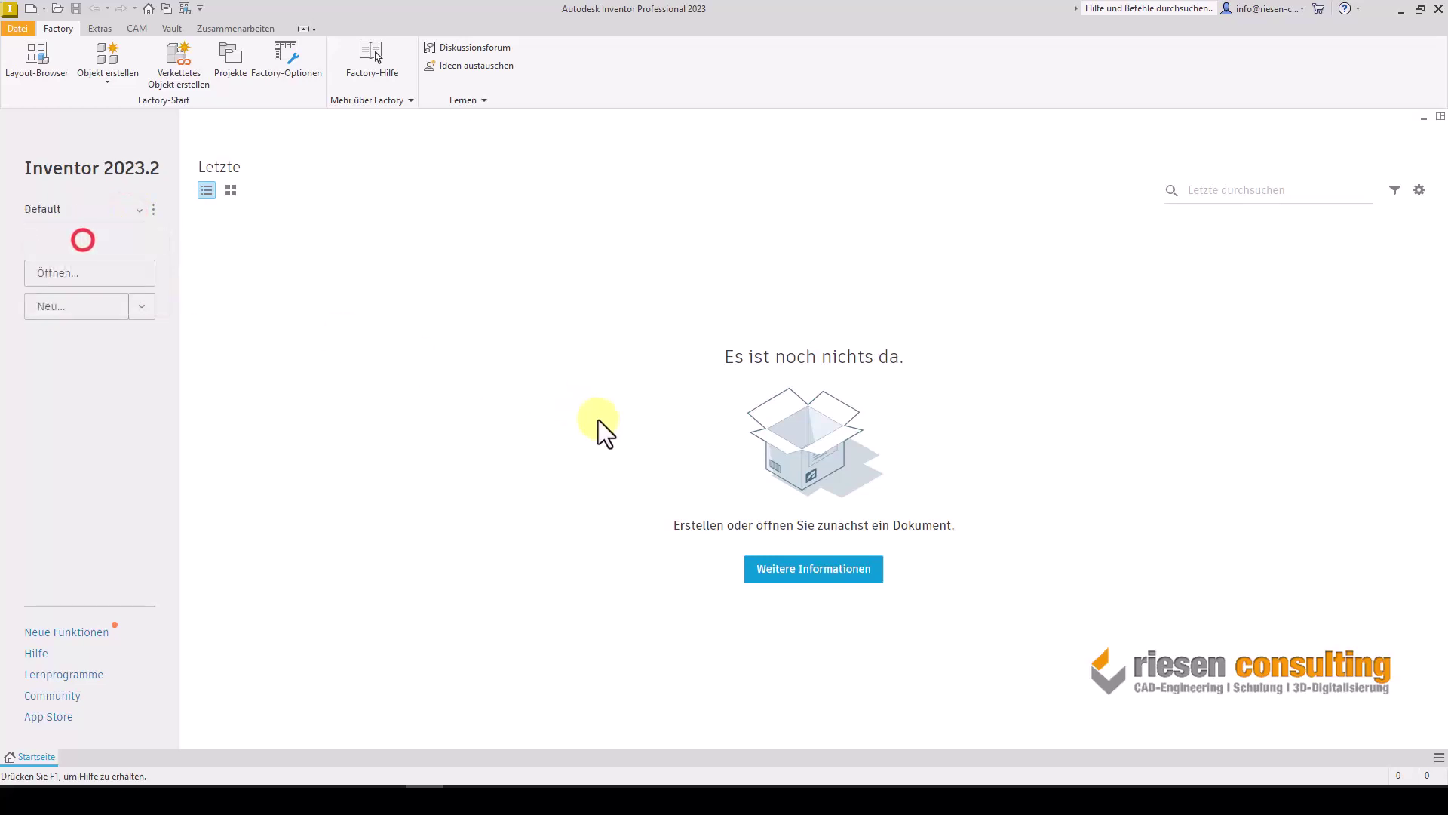
left_click(29, 9)
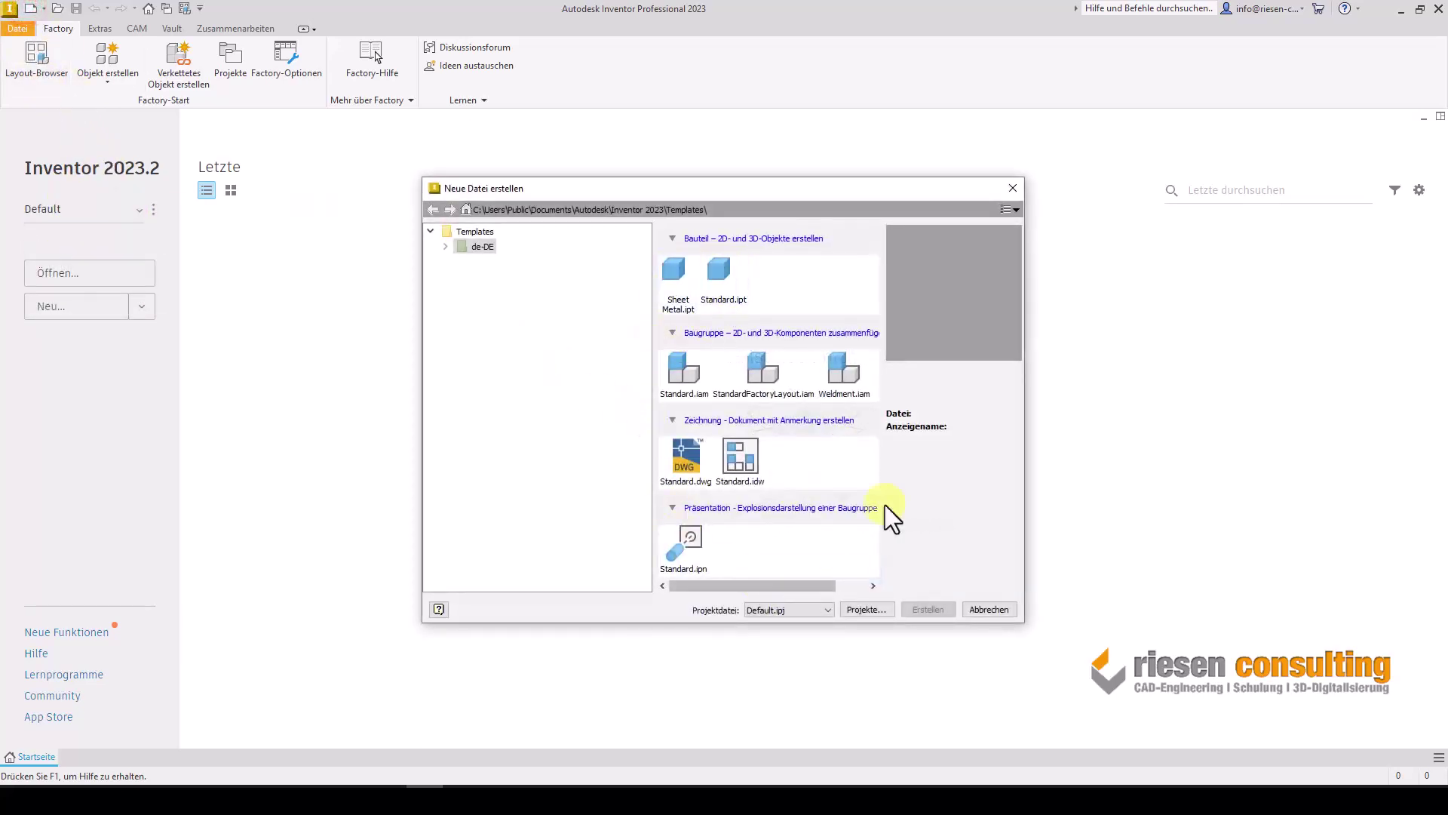
left_click(1006, 613)
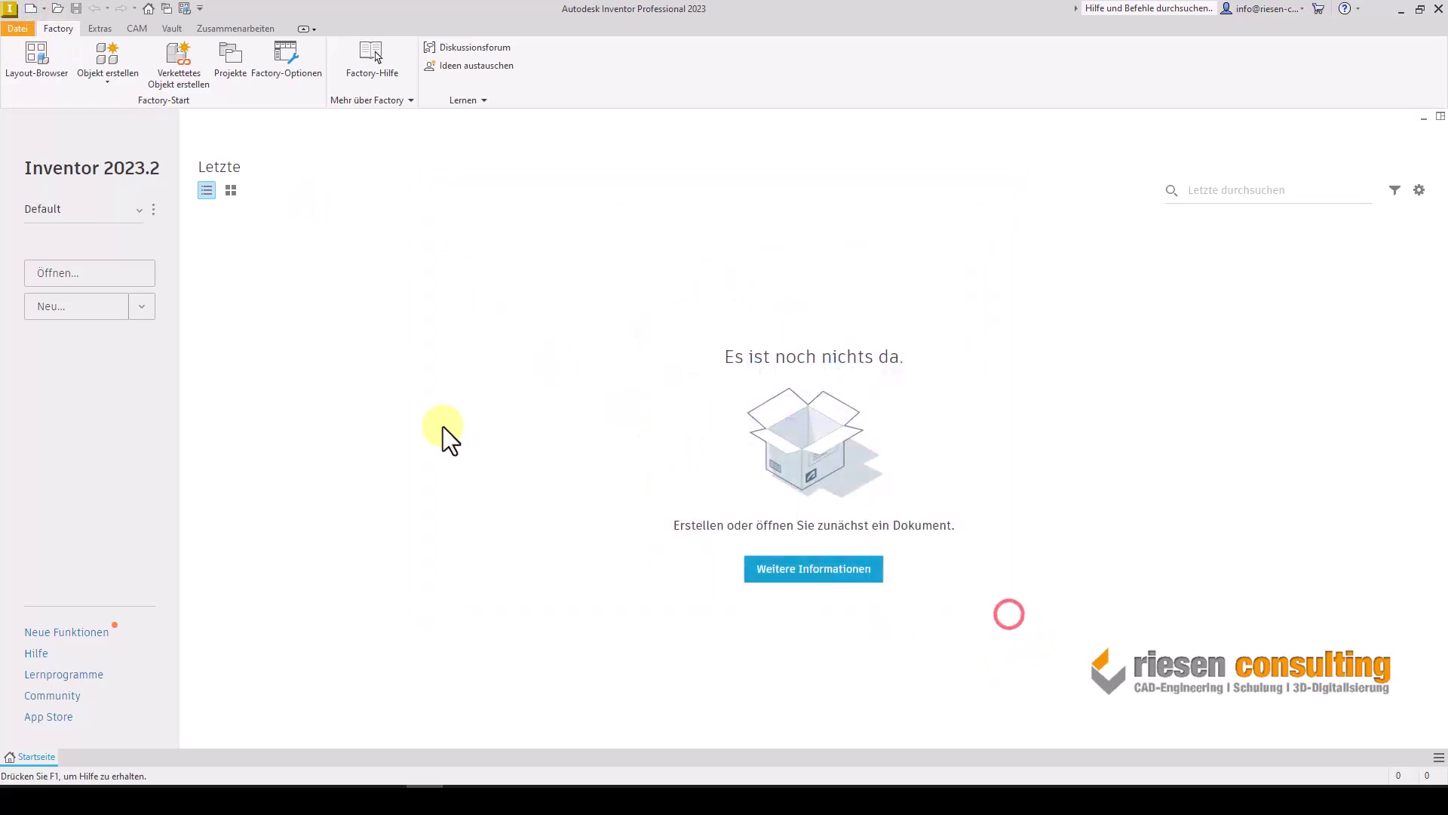
left_click(75, 210)
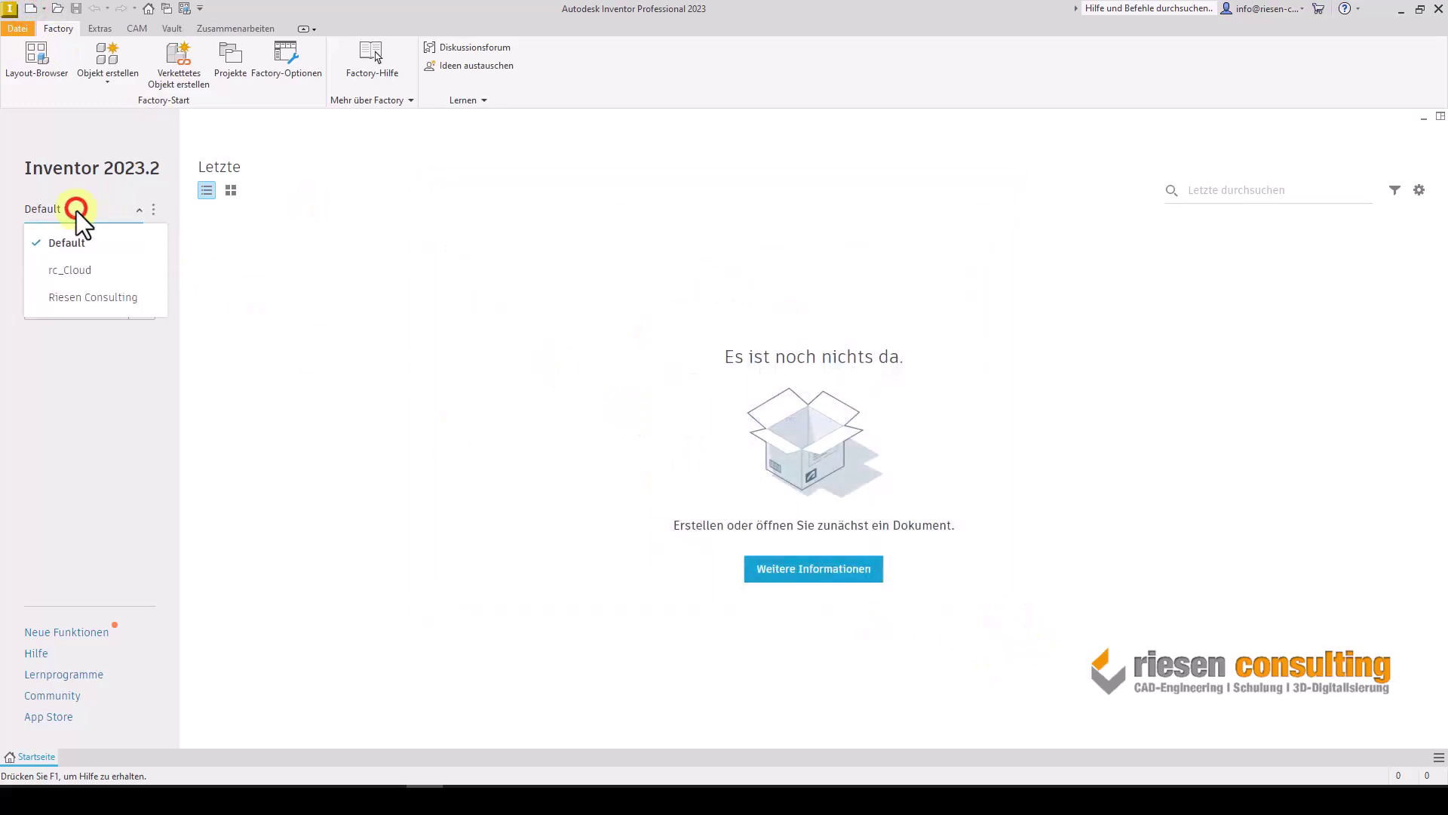
left_click(96, 301)
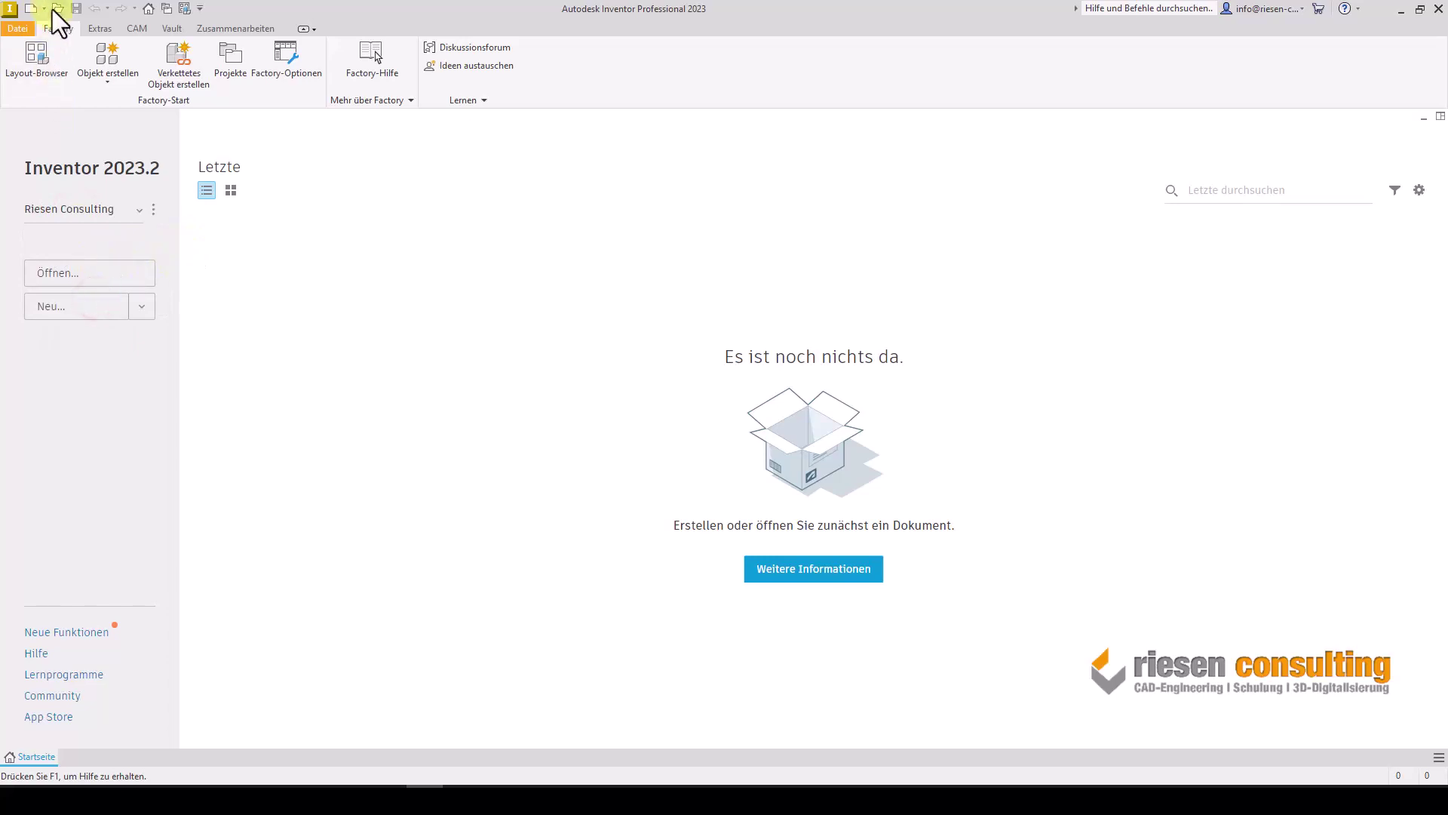
left_click(32, 9)
Create a drawing from RC_spezial.dwg with an A4 portrait sheet.
double_click(685, 444)
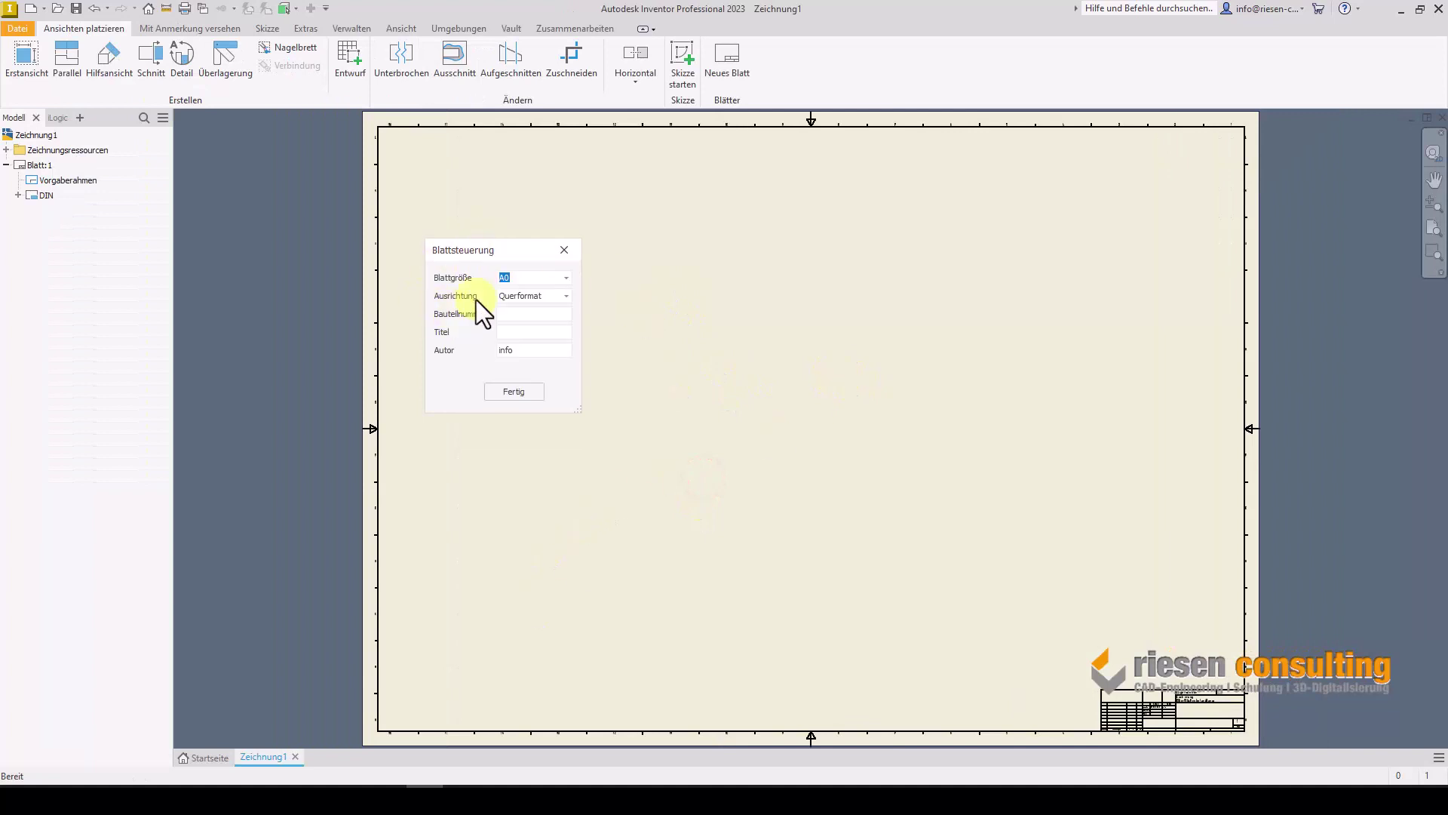
left_click(567, 277)
left_click(539, 350)
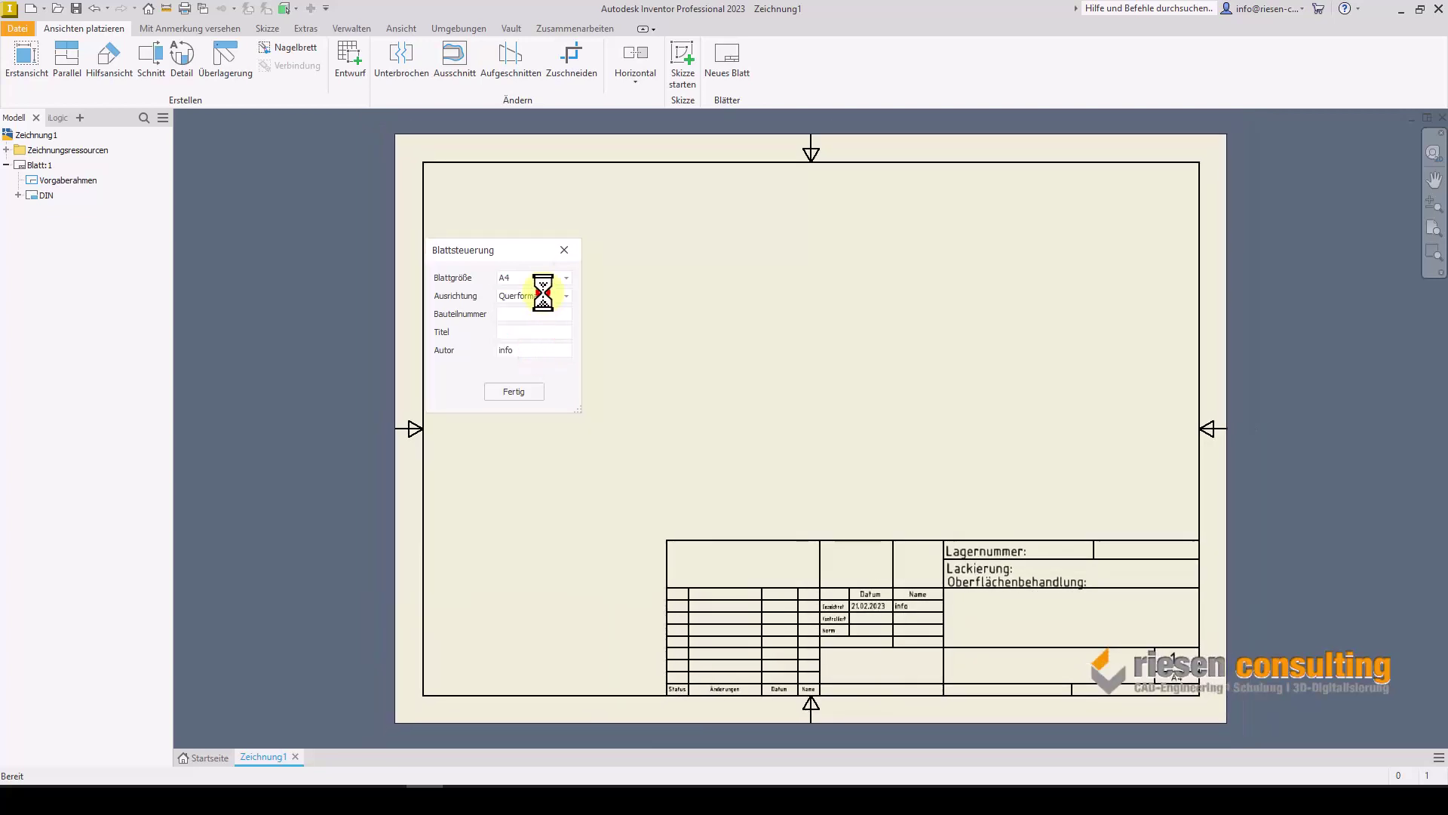
left_click(543, 293)
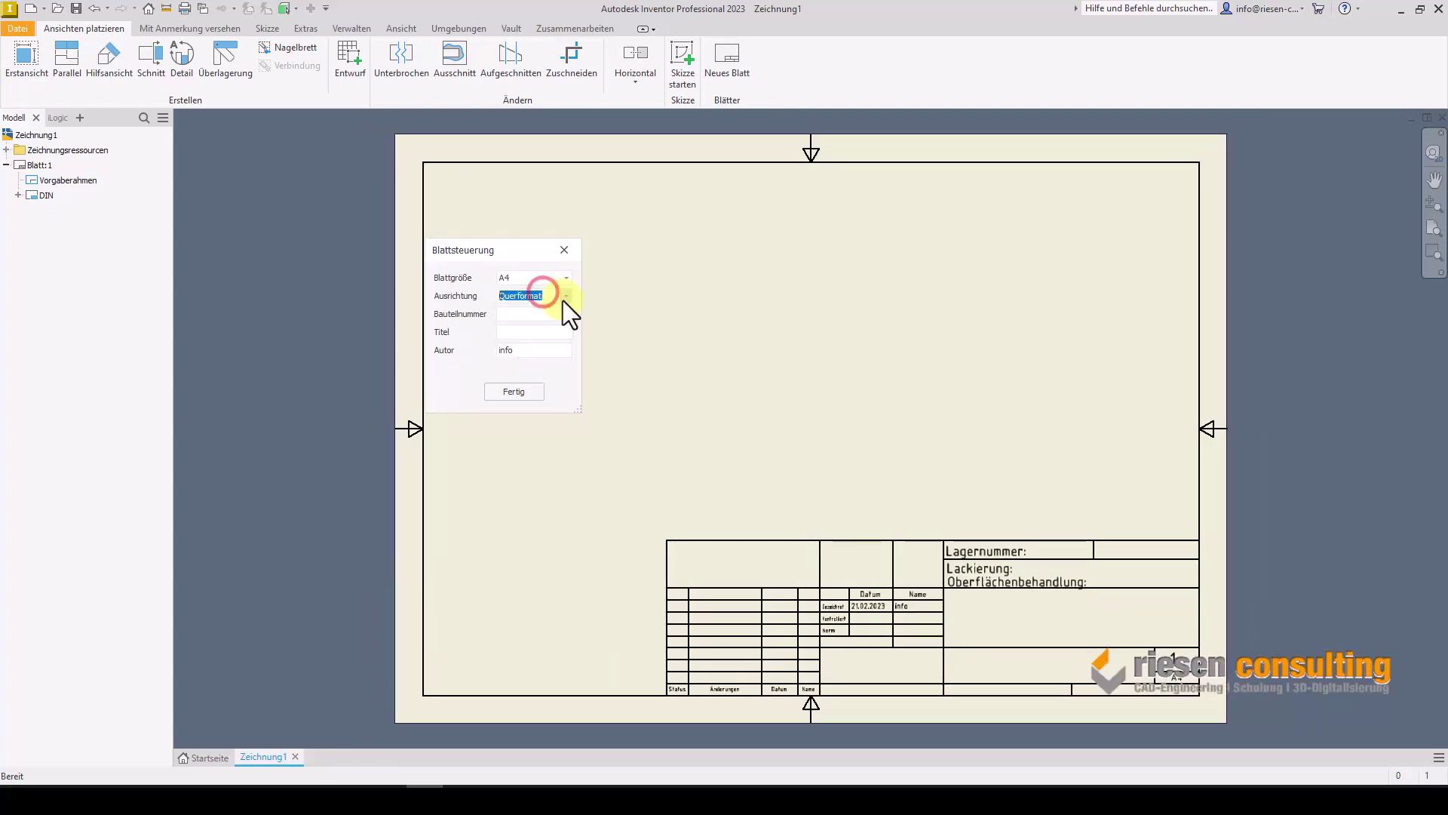
left_click(551, 313)
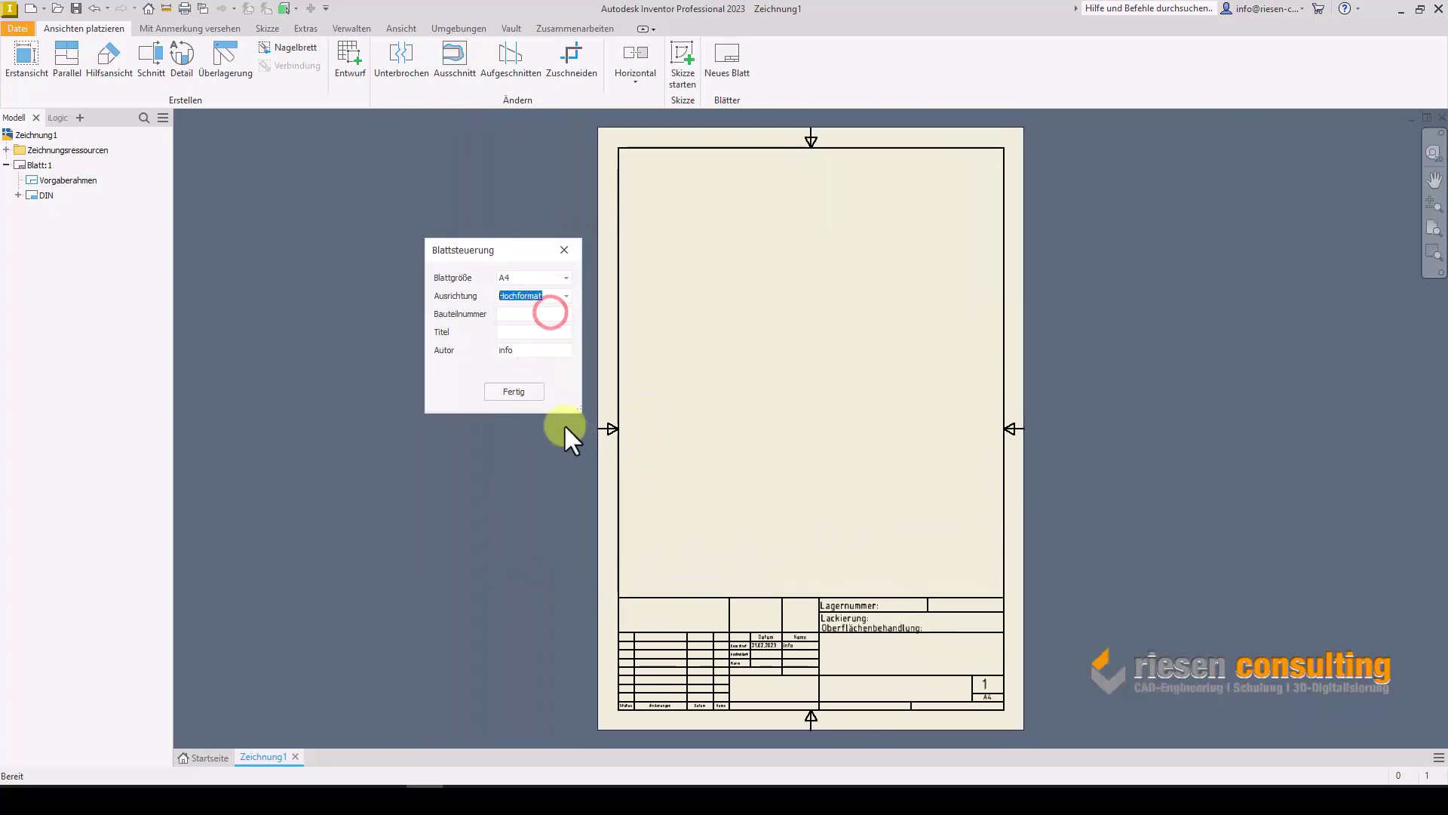
Enter part number 165, title Test and a new author entry, then finish setup.
left_click(532, 312)
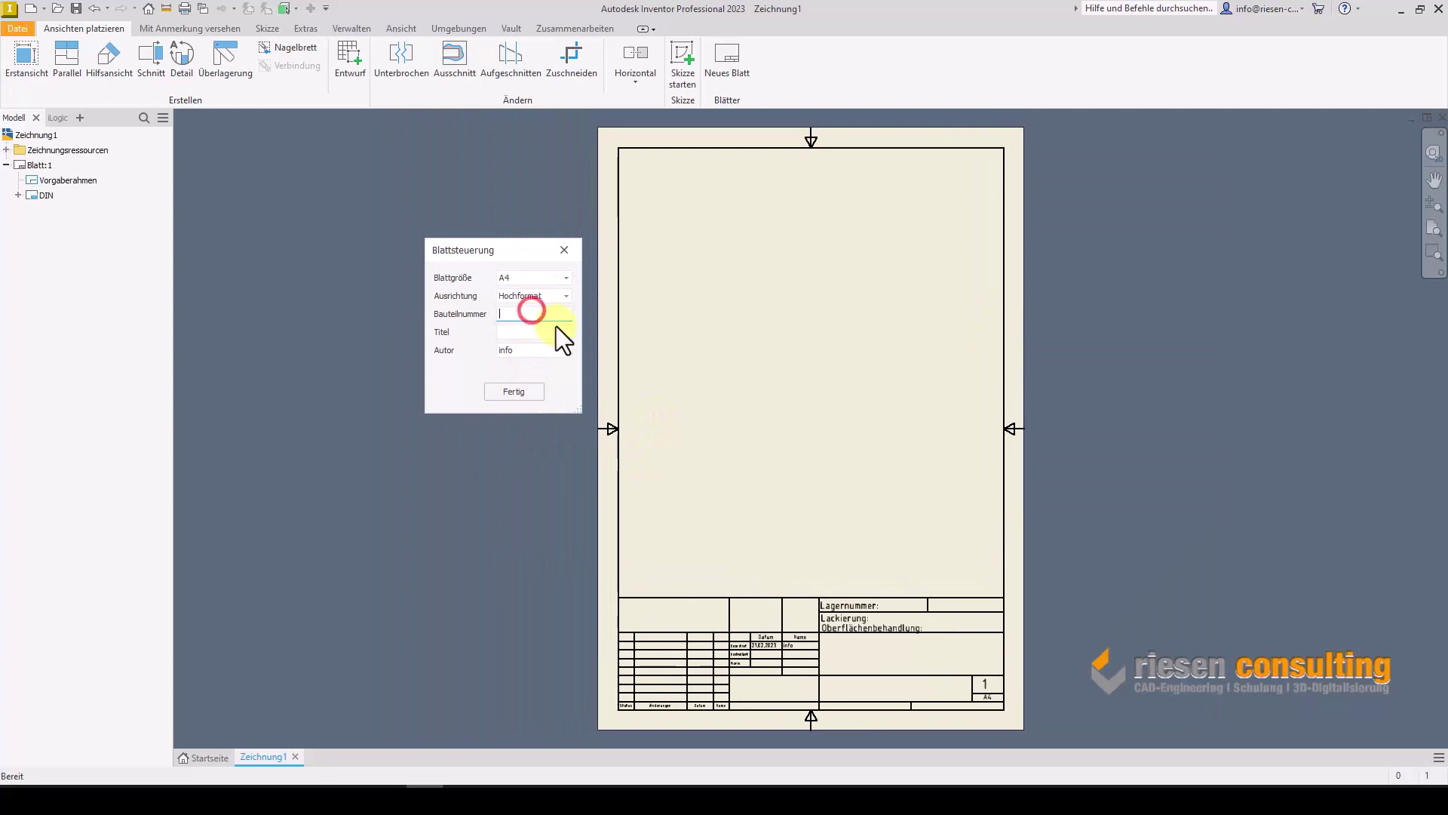
type("165")
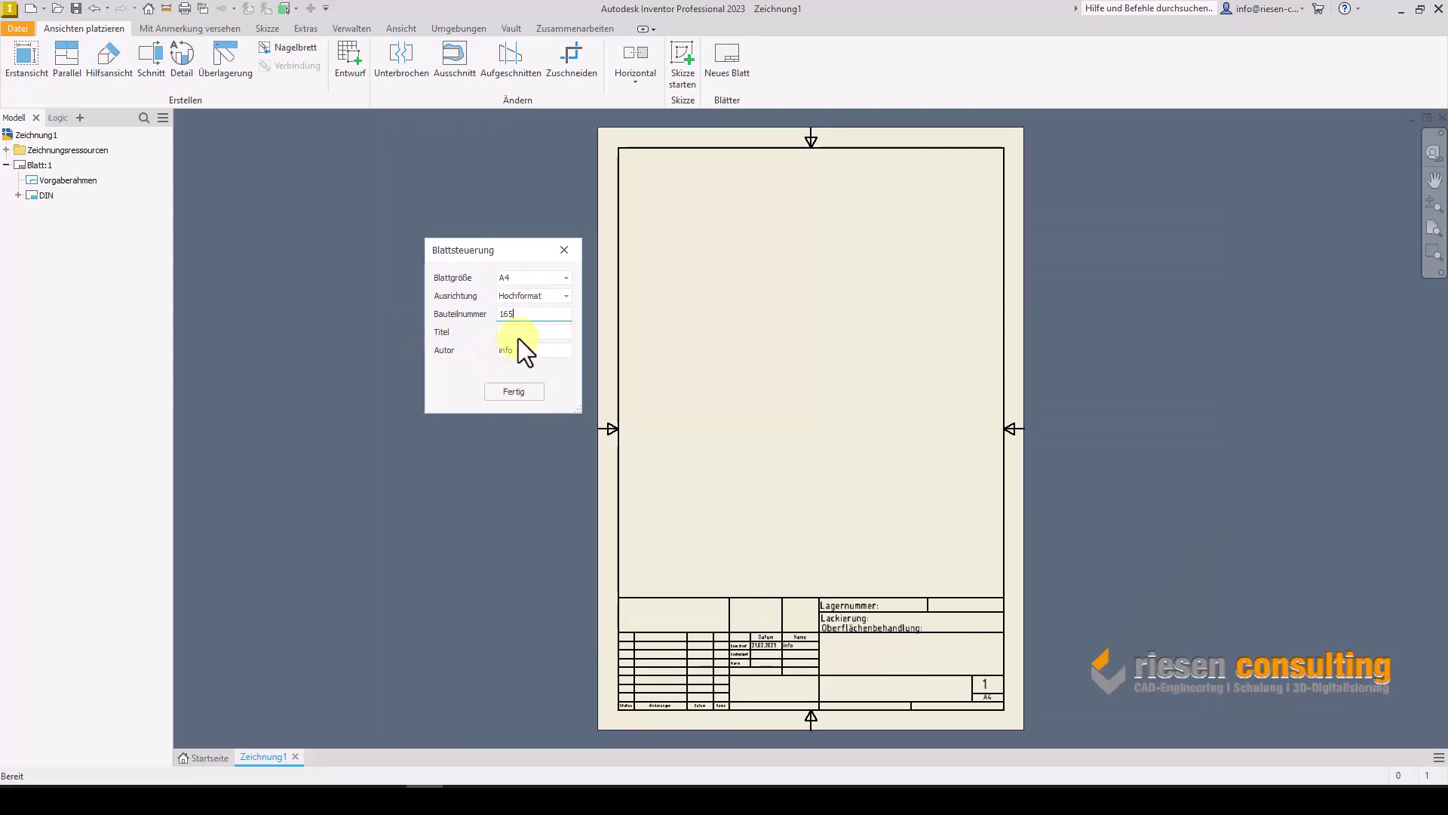
left_click(525, 332)
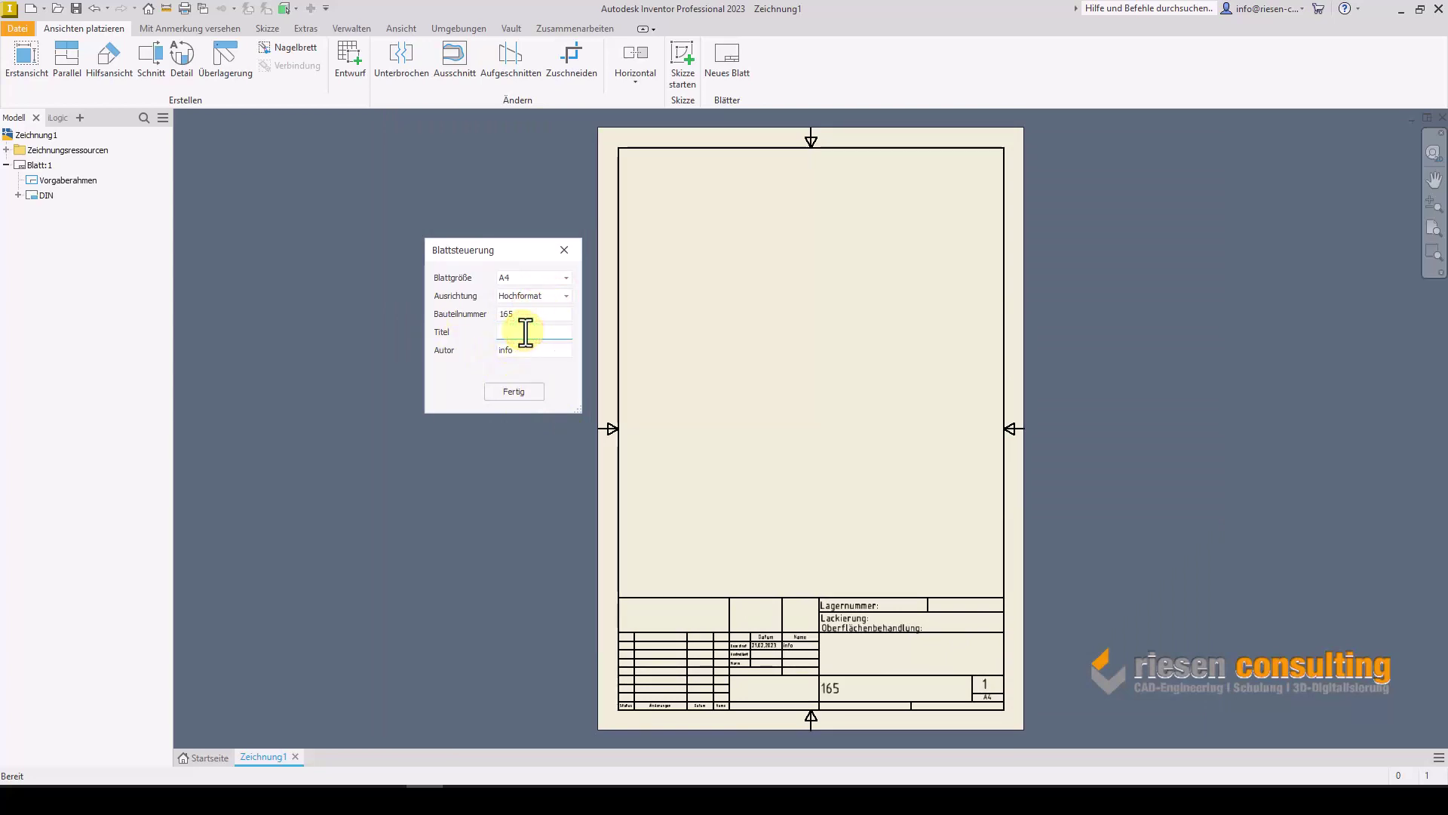
type("Test")
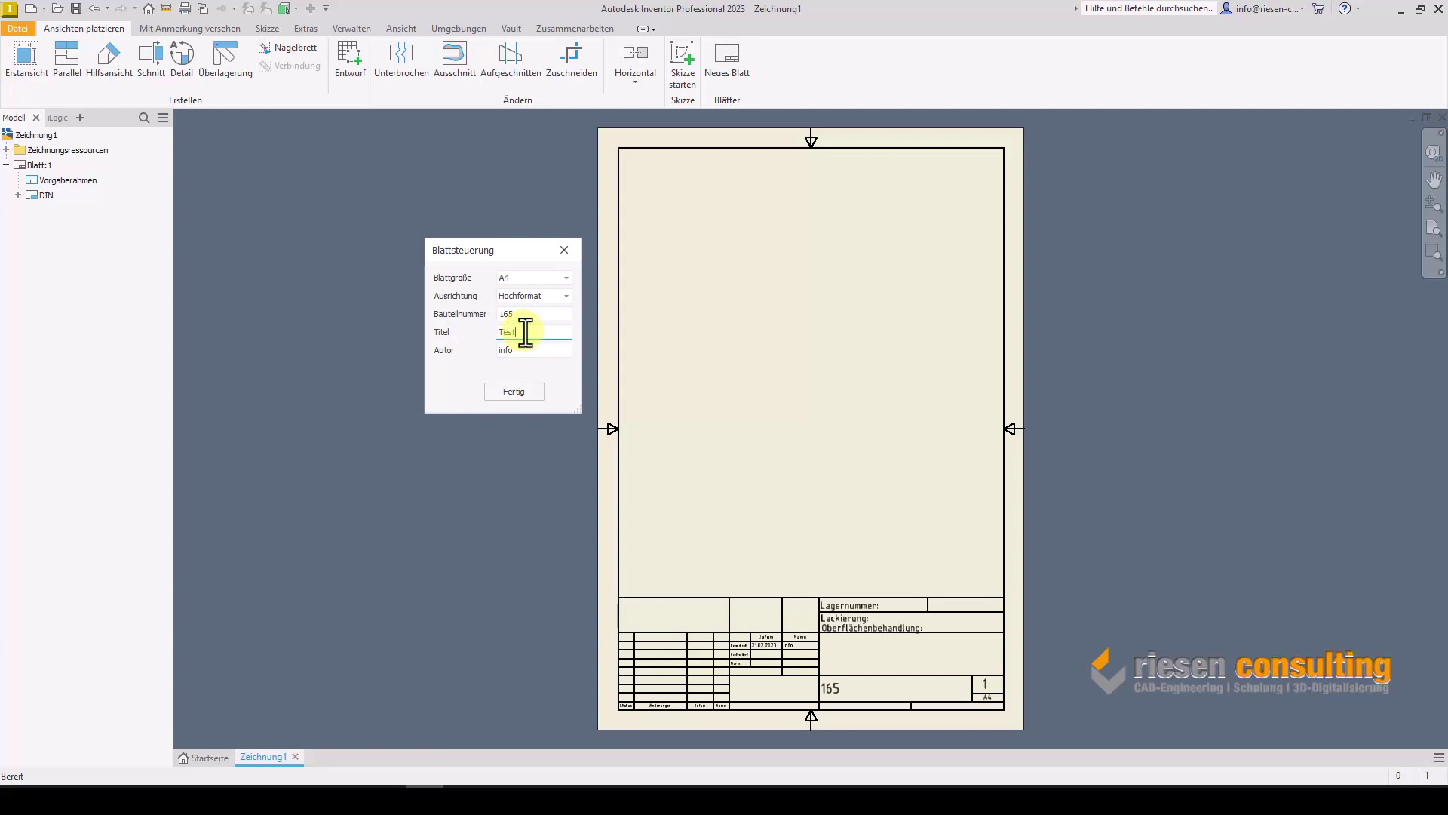
double_click(539, 347)
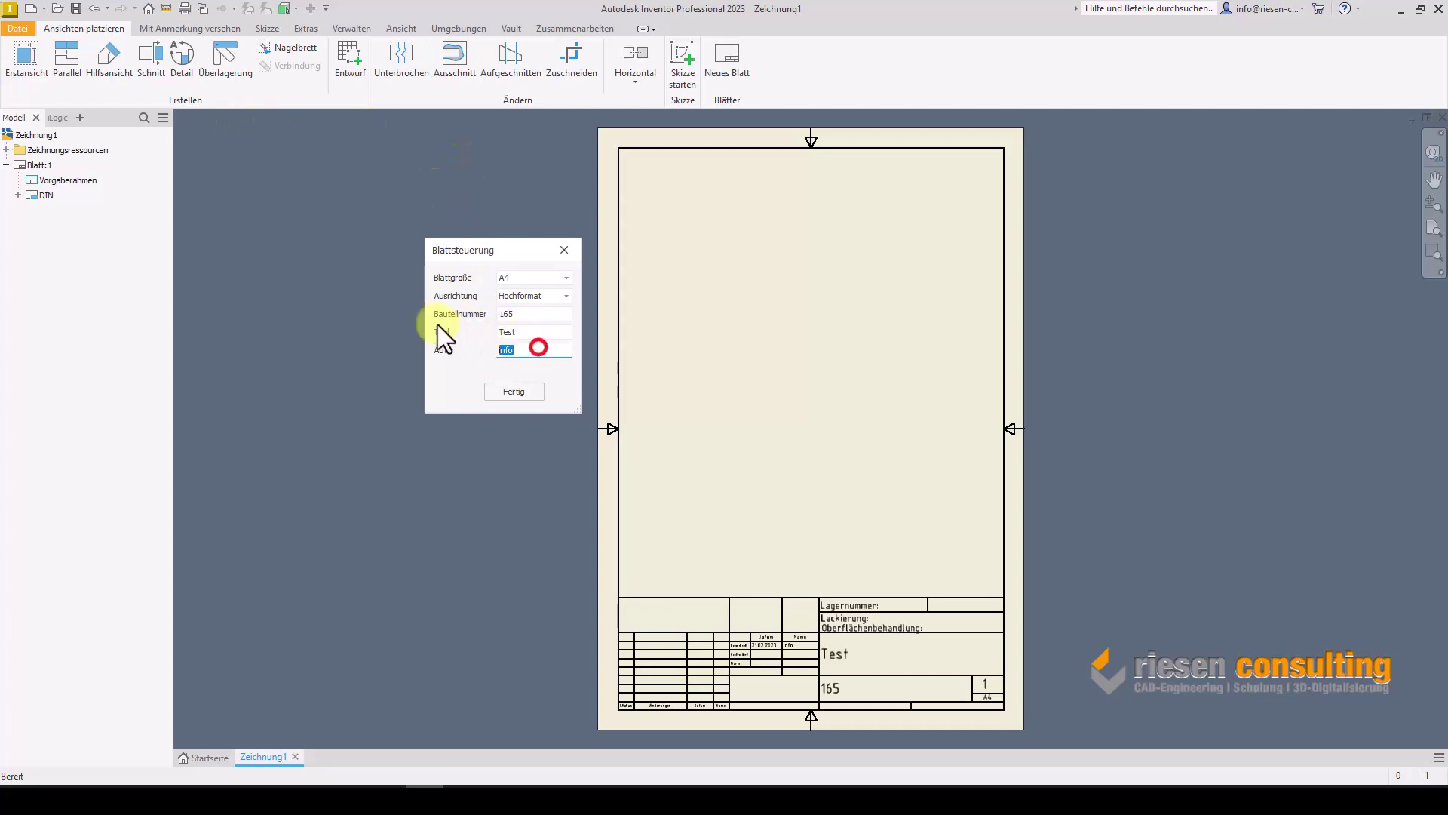
type("RC")
left_click(523, 392)
Fit the sheet in view, then close the drawing without saving.
scroll(860, 709, "up", 5)
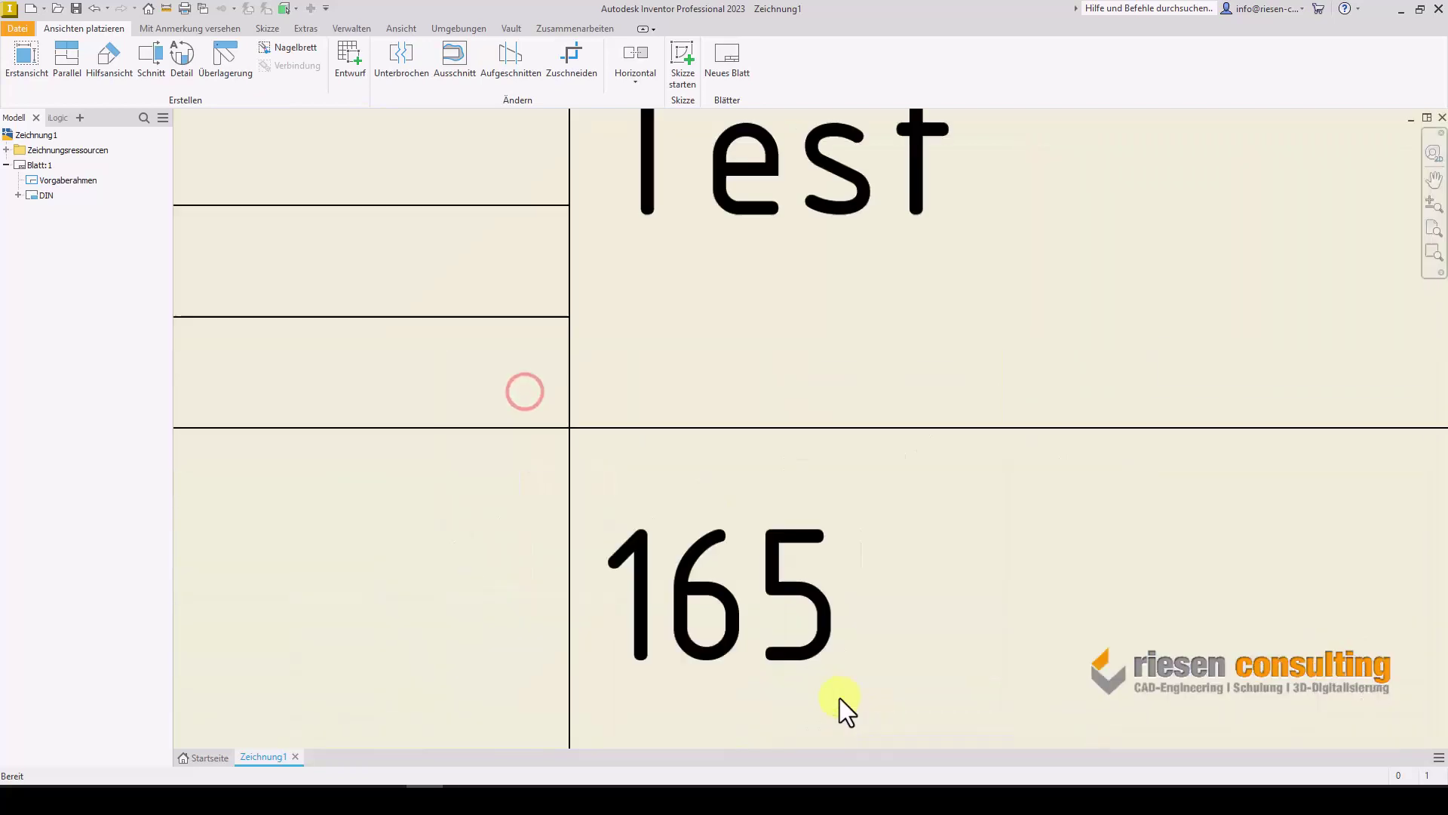
scroll(840, 699, "down", 3)
scroll(837, 664, "down", 3)
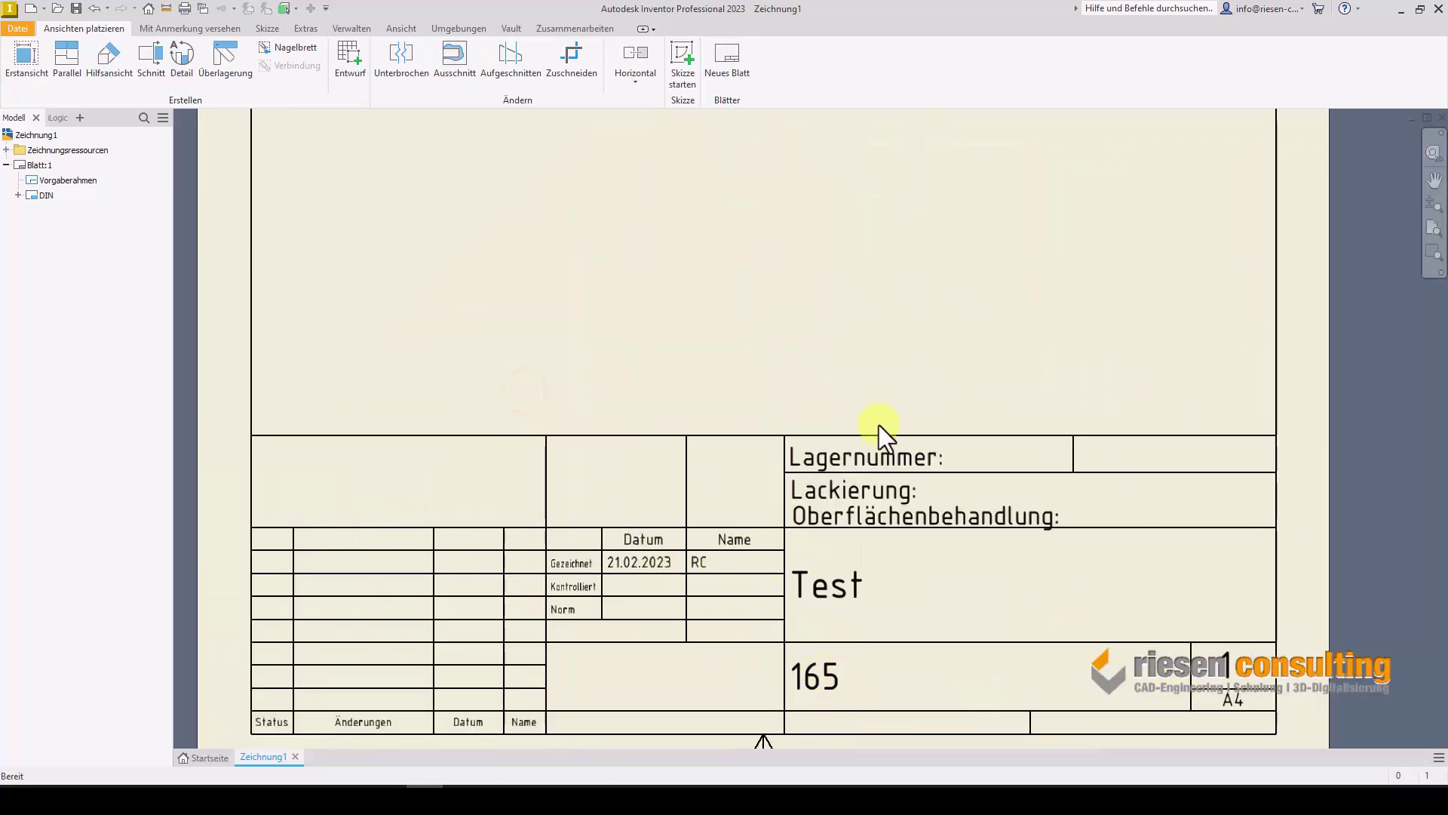
key("Home")
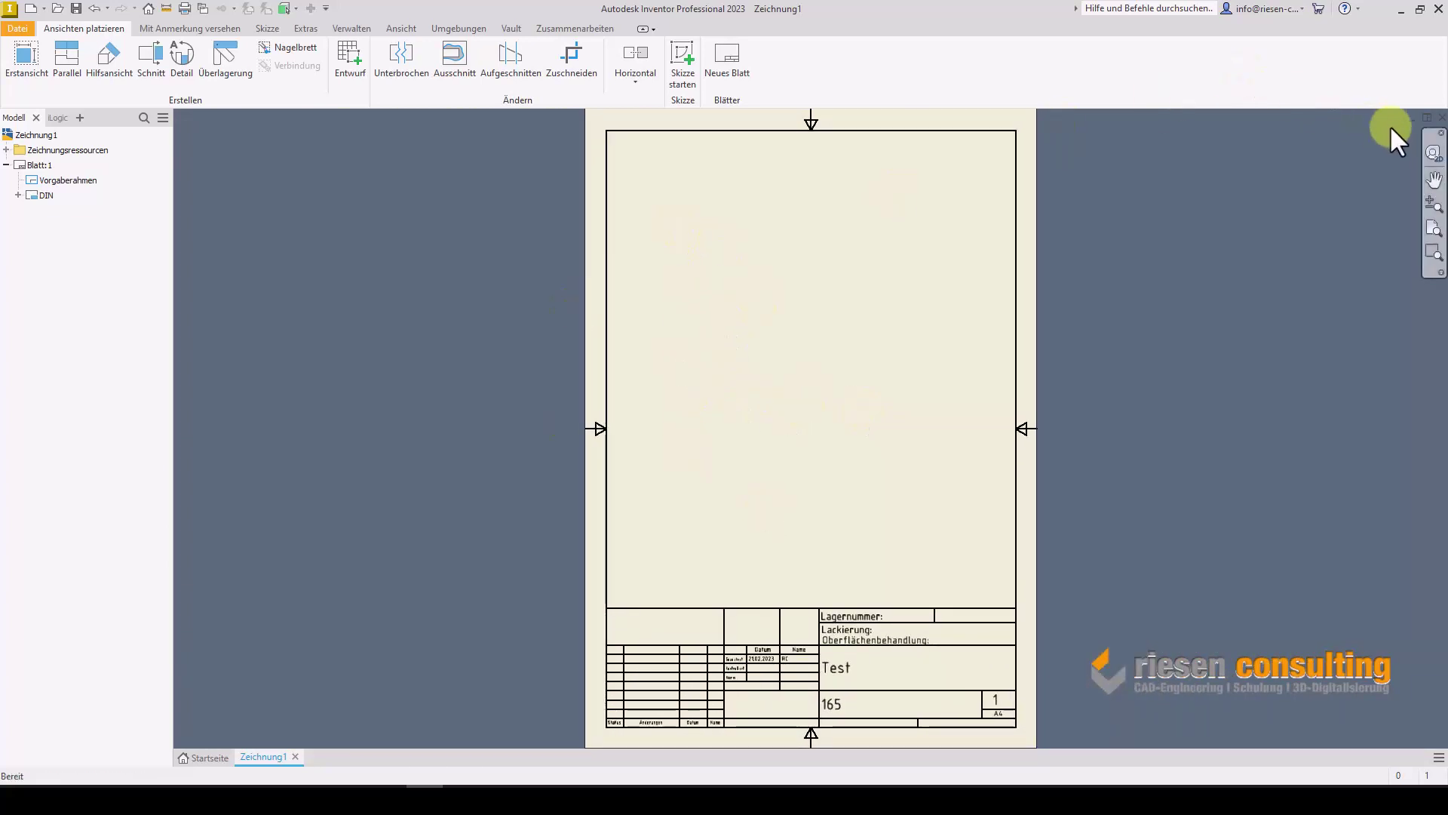
left_click(1441, 118)
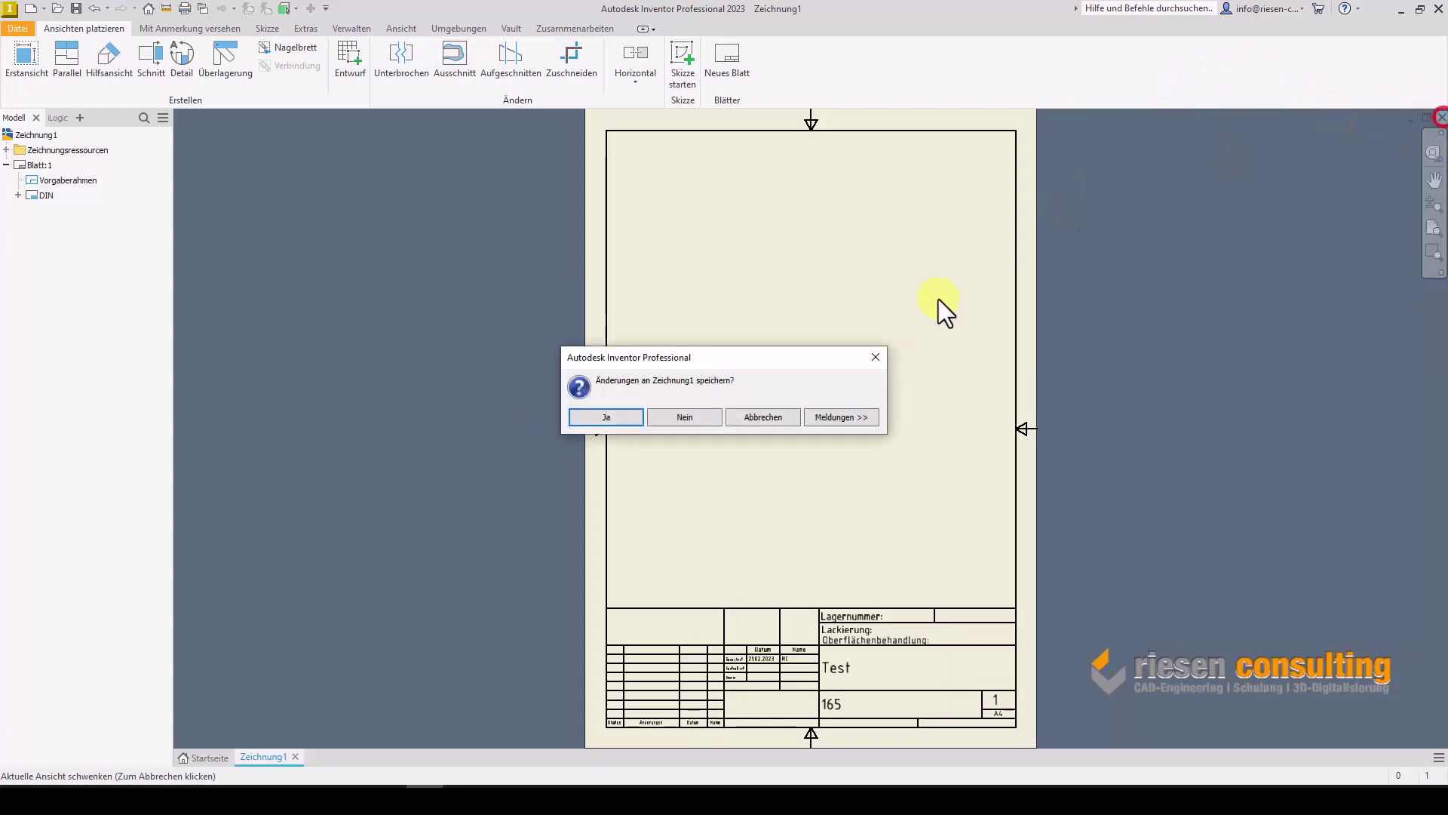
left_click(689, 416)
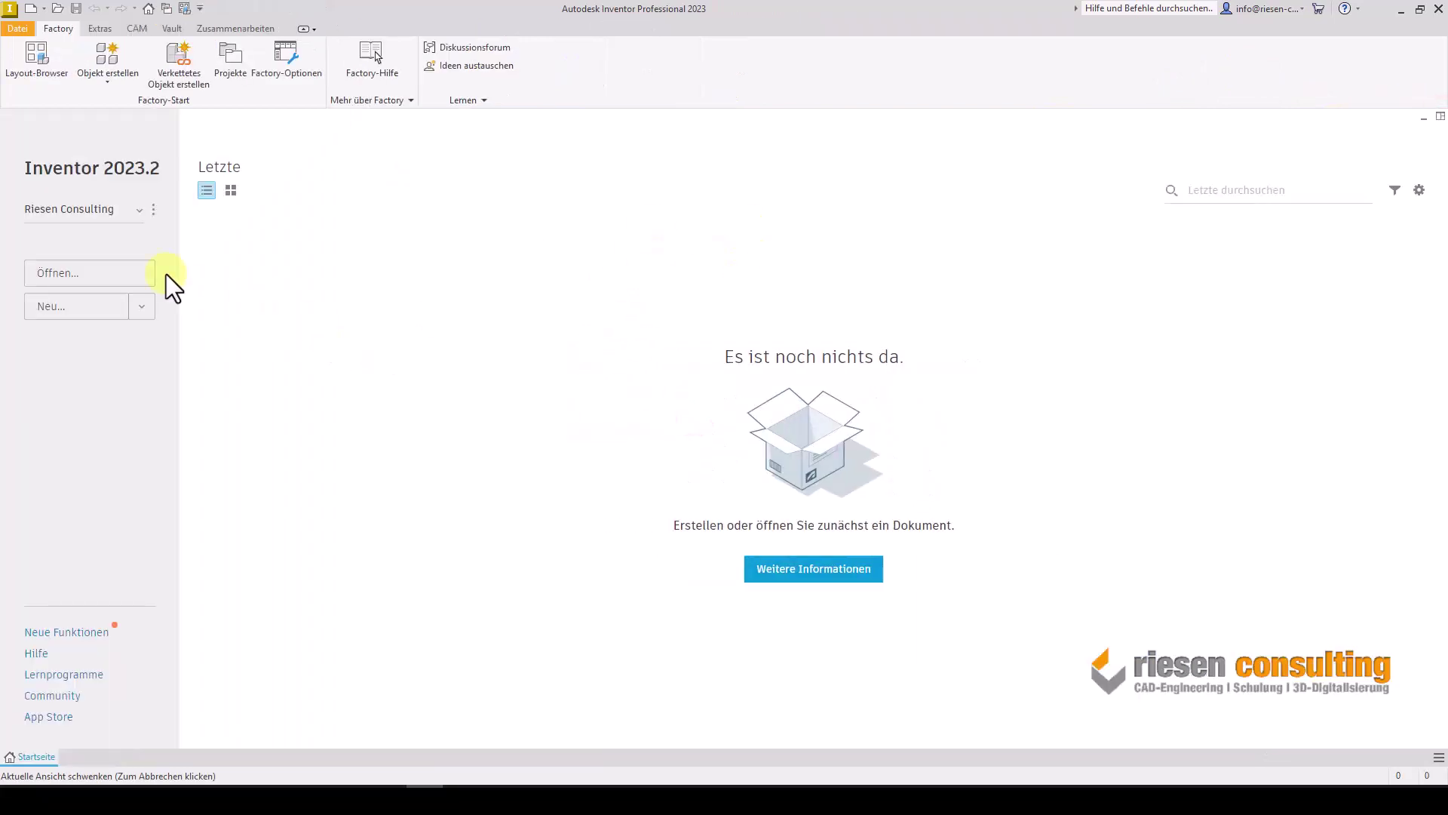
Open Projekte and expand each of the appearance libraries, material libraries, folder options and Optionen sections in turn.
left_click(153, 209)
left_click(178, 234)
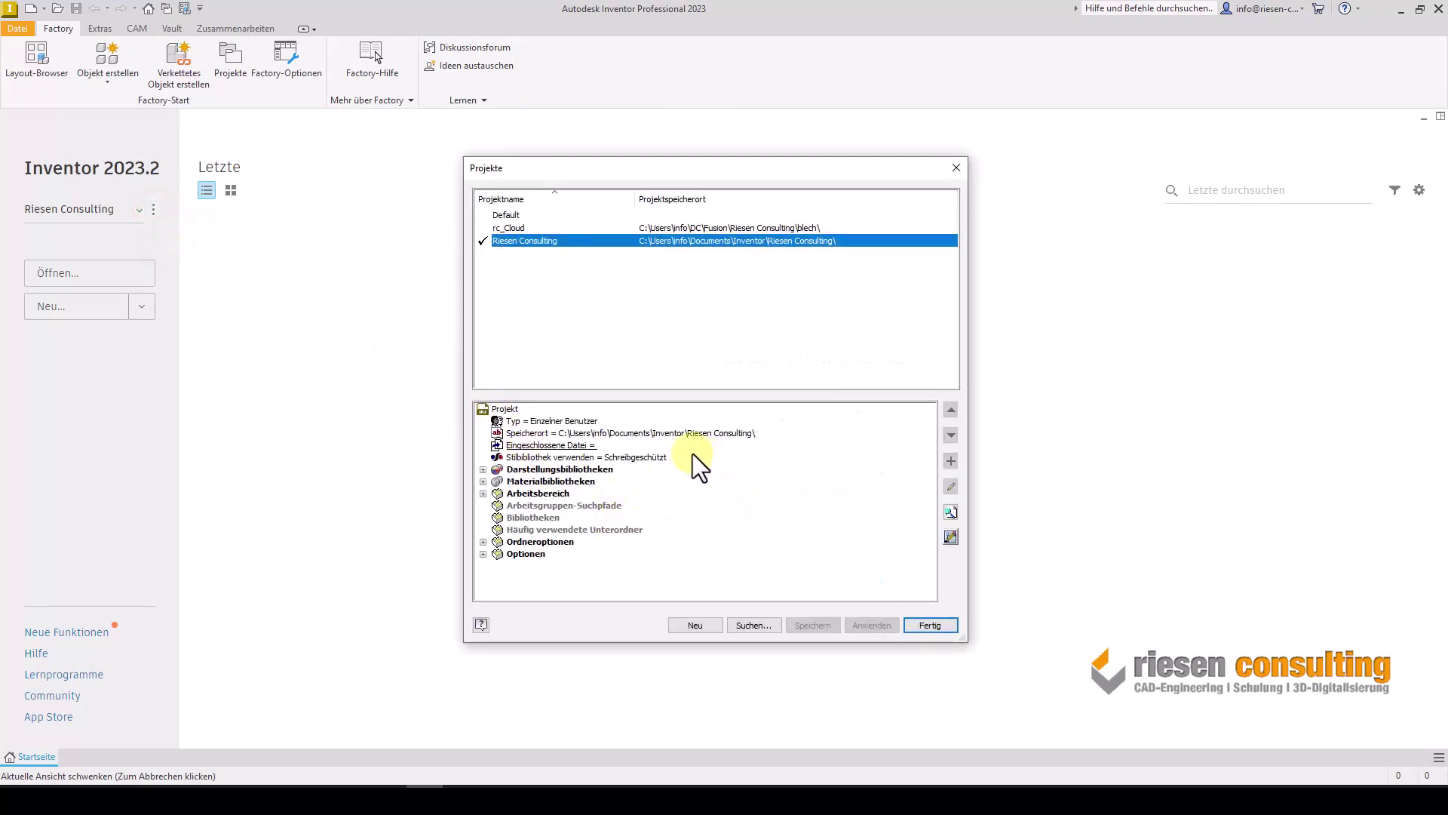
left_click(482, 469)
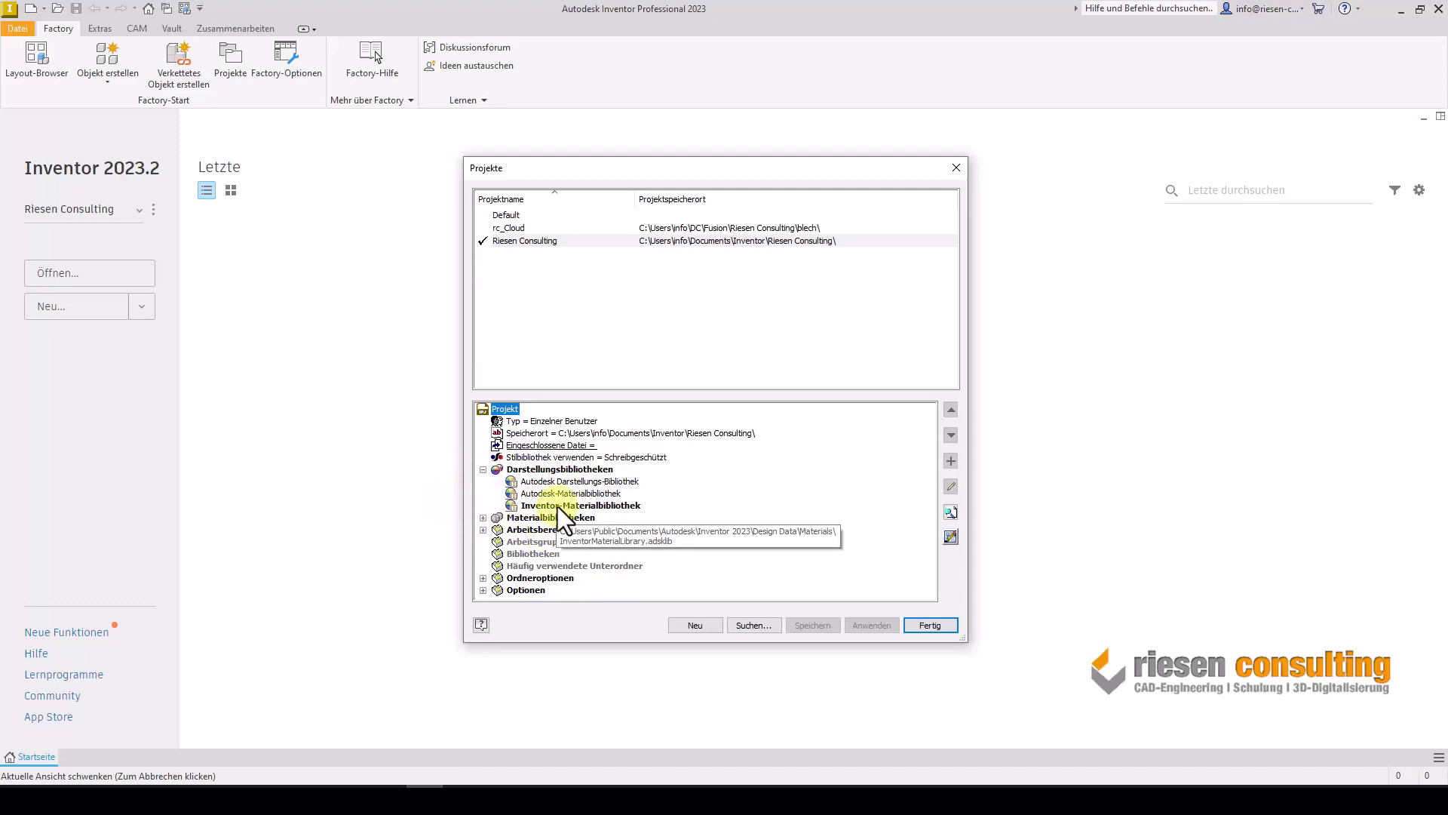
left_click(483, 469)
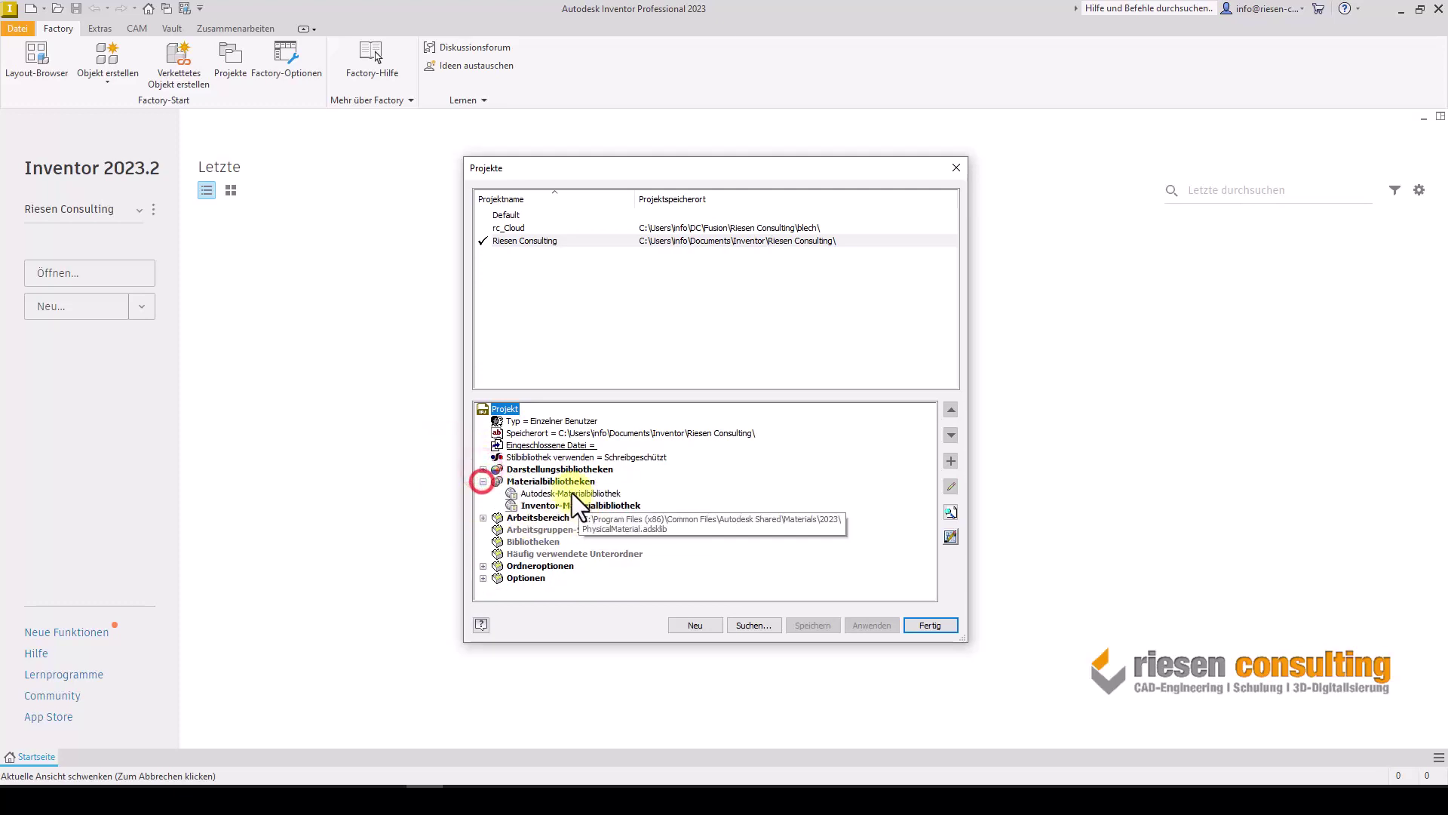
left_click(482, 481)
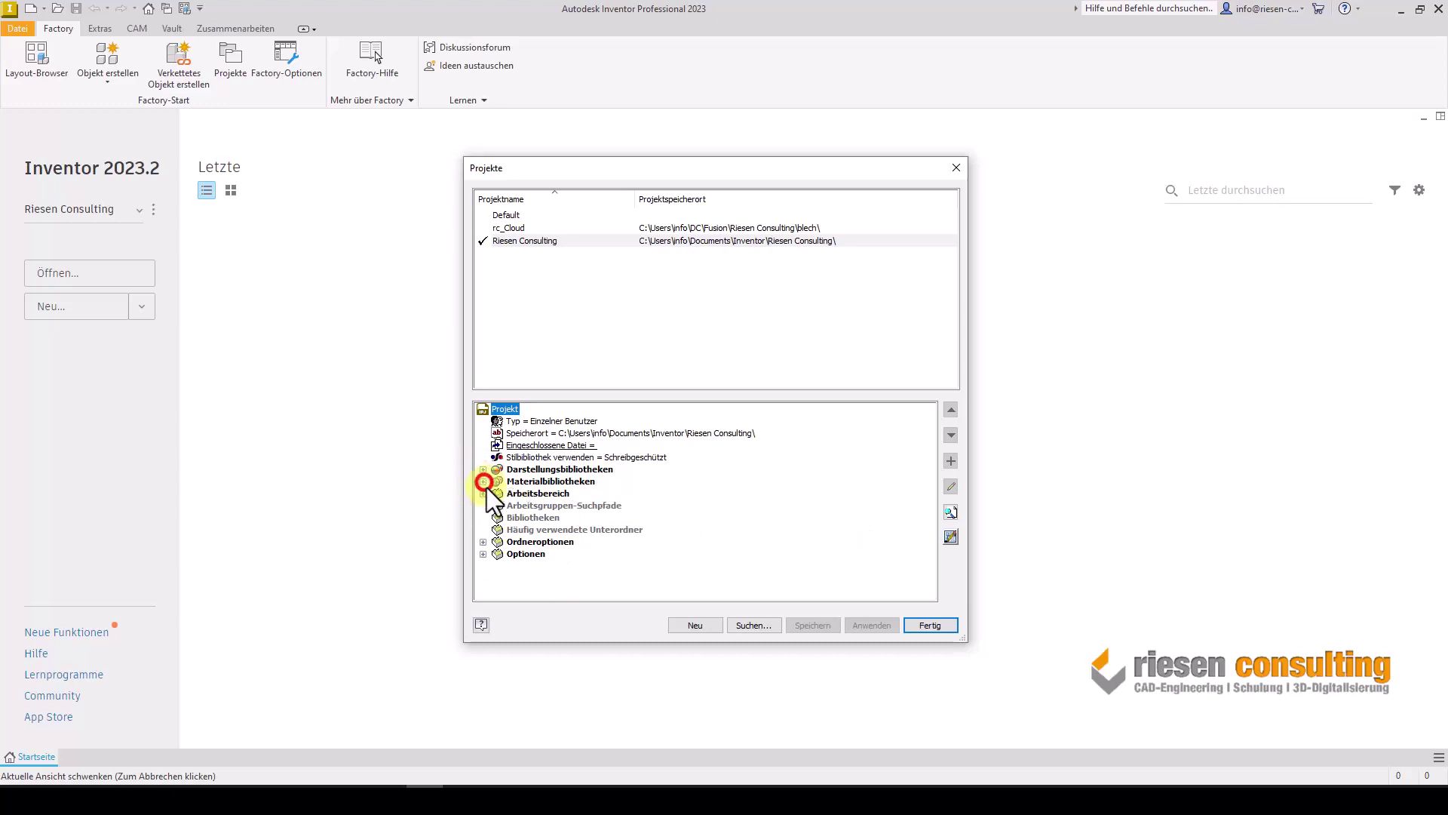
left_click(483, 542)
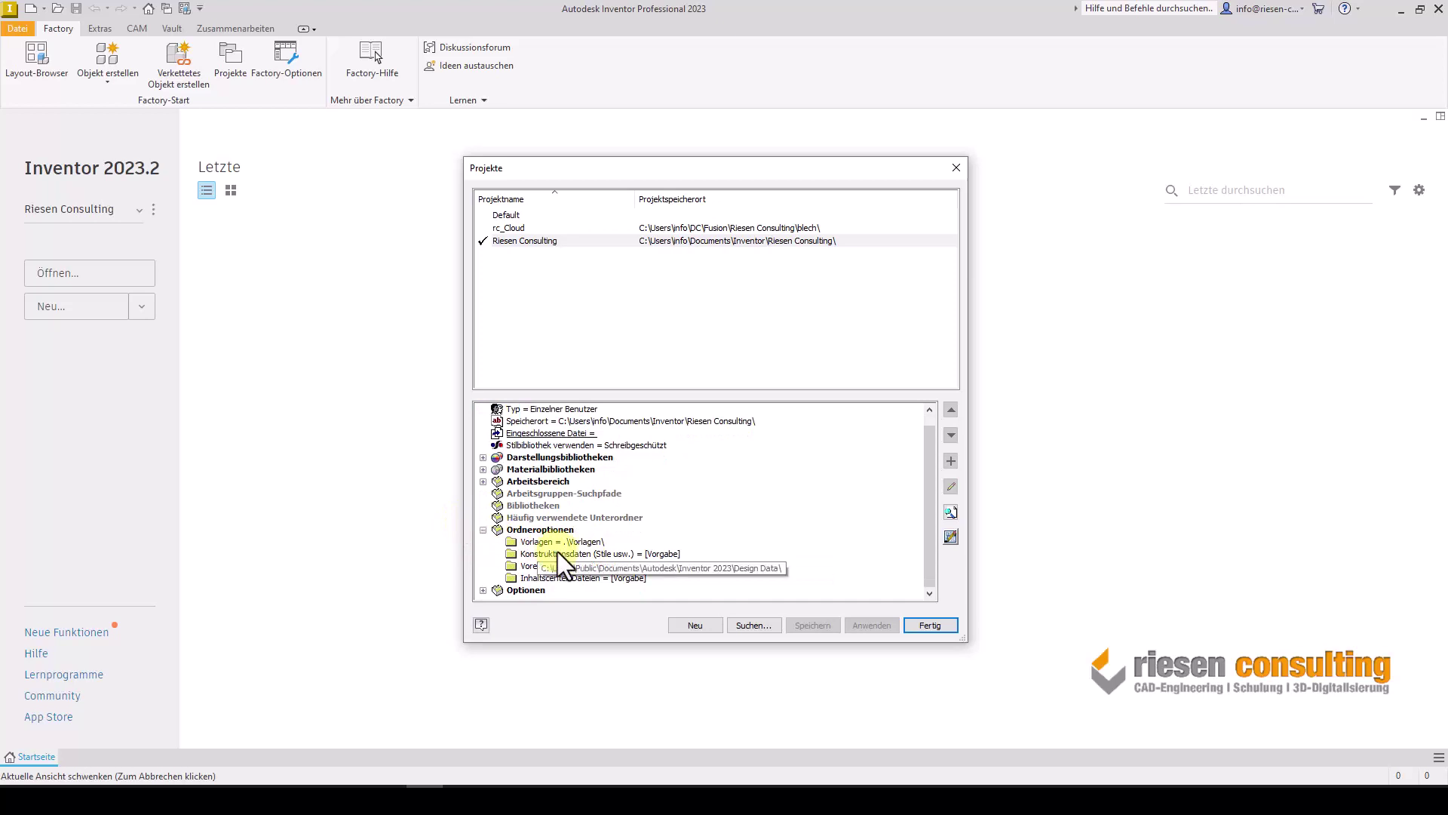
left_click(483, 530)
left_click(483, 541)
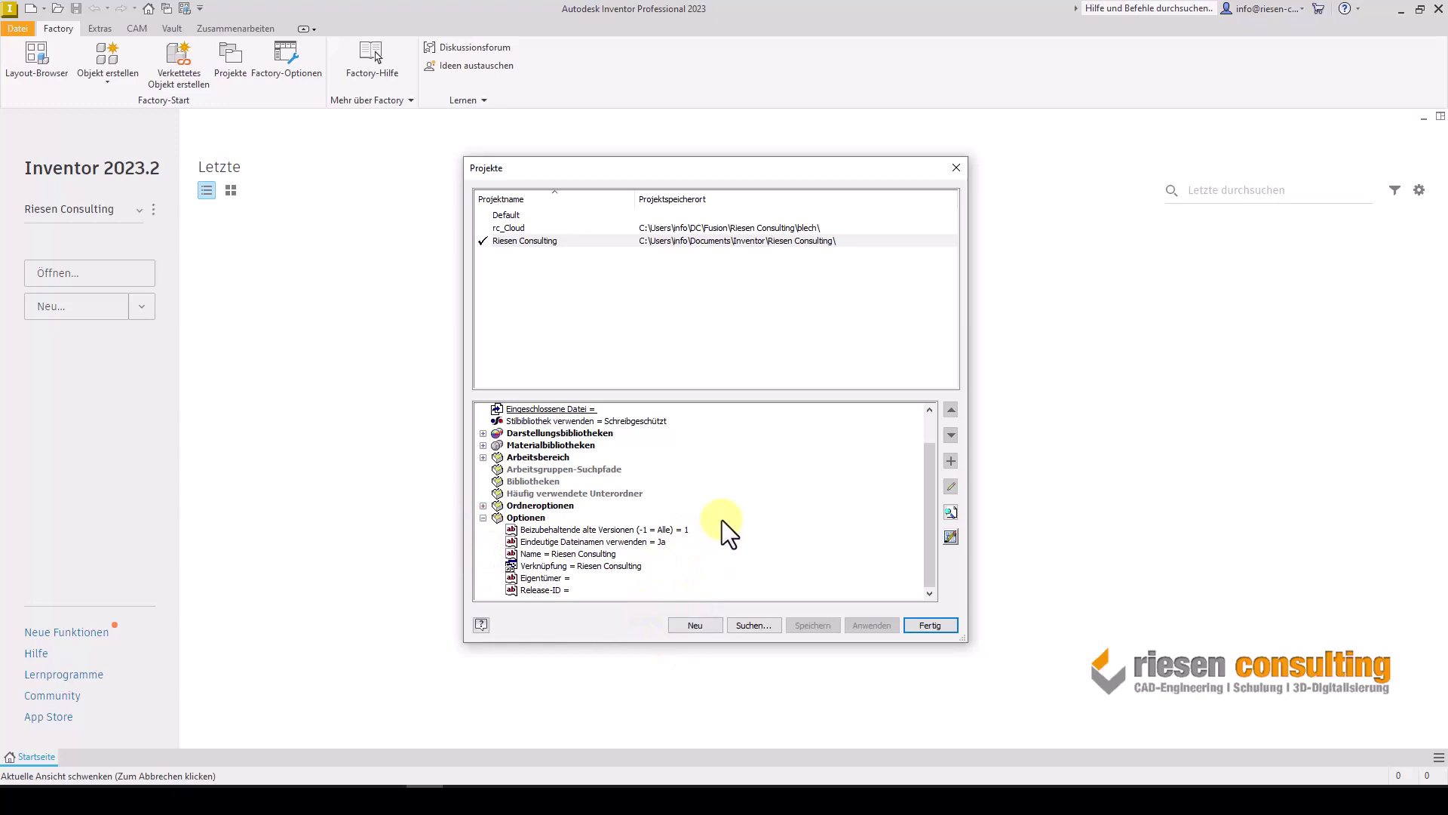
left_click(483, 517)
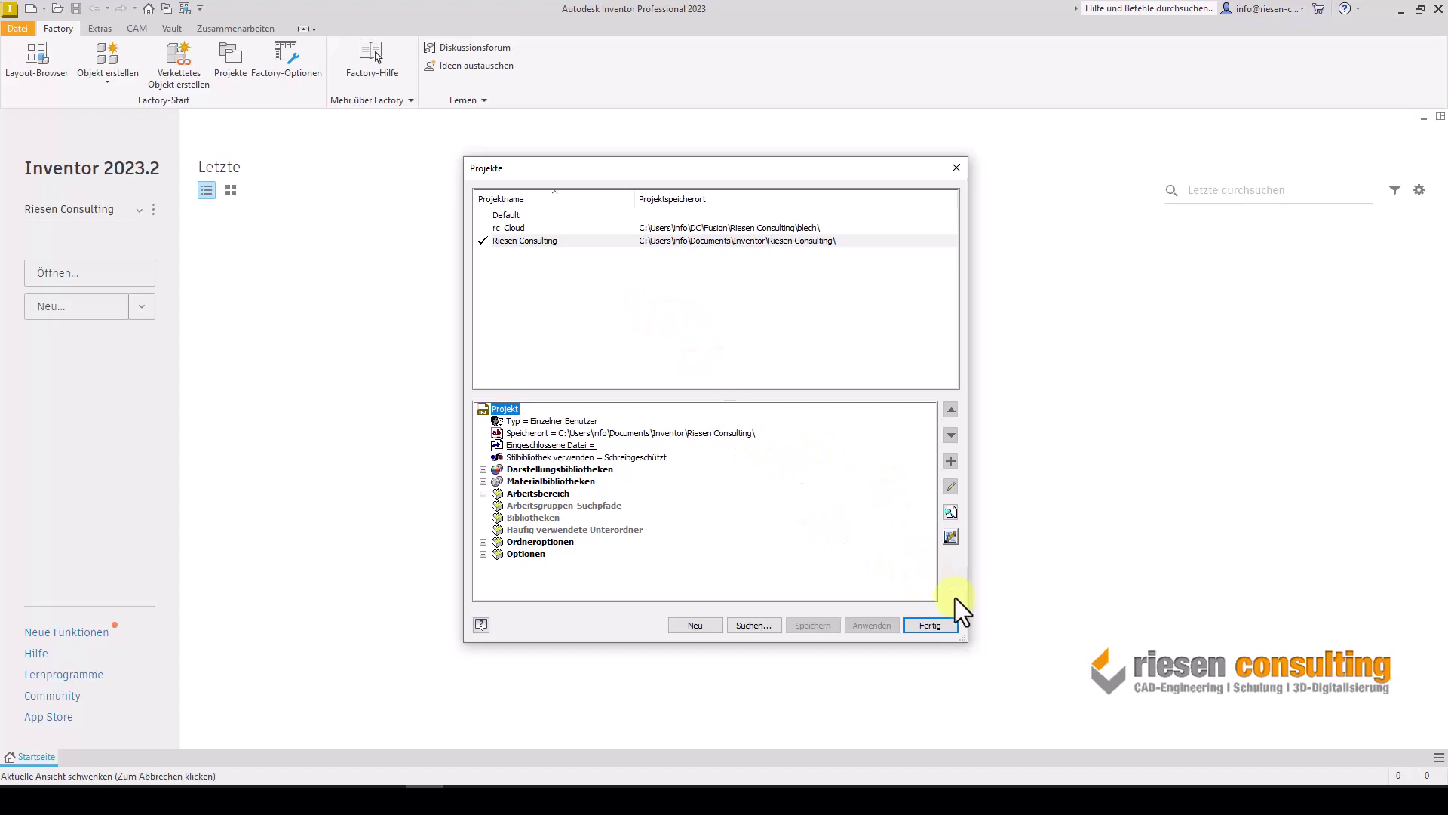
Make Default active and remove Riesen Consulting from the project list.
double_click(534, 216)
left_click(527, 238)
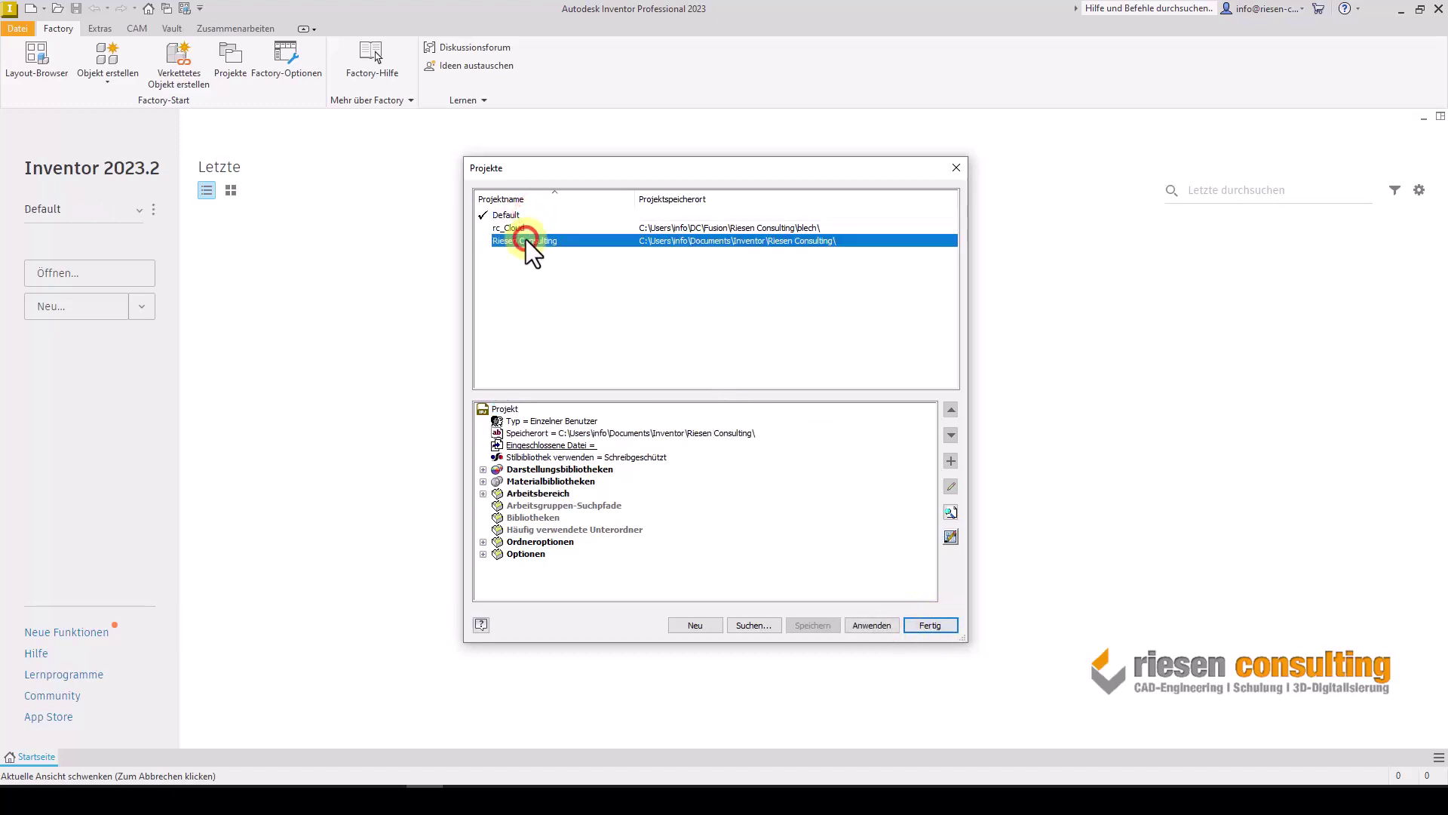
right_click(526, 238)
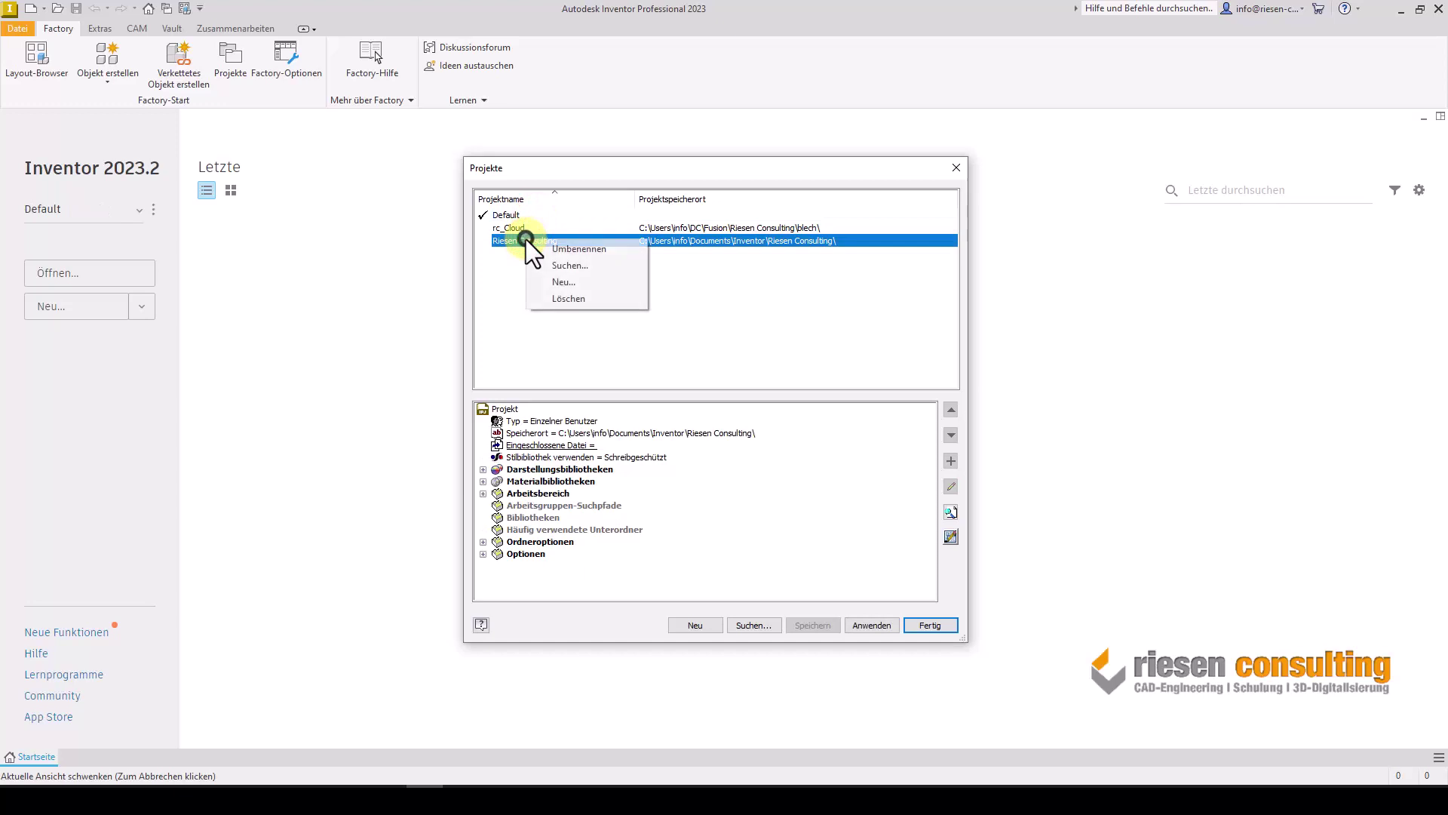
left_click(617, 300)
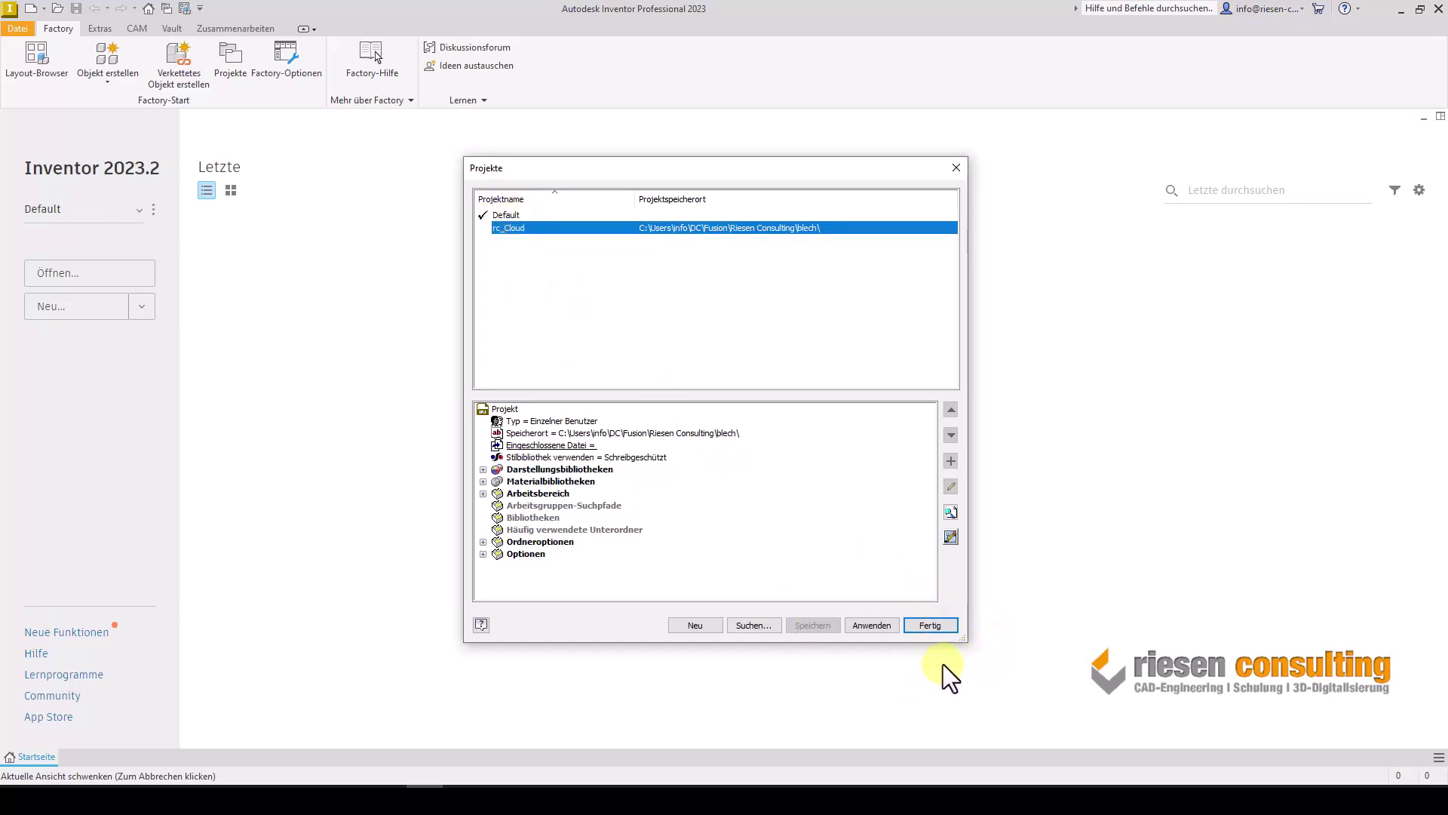
left_click(935, 626)
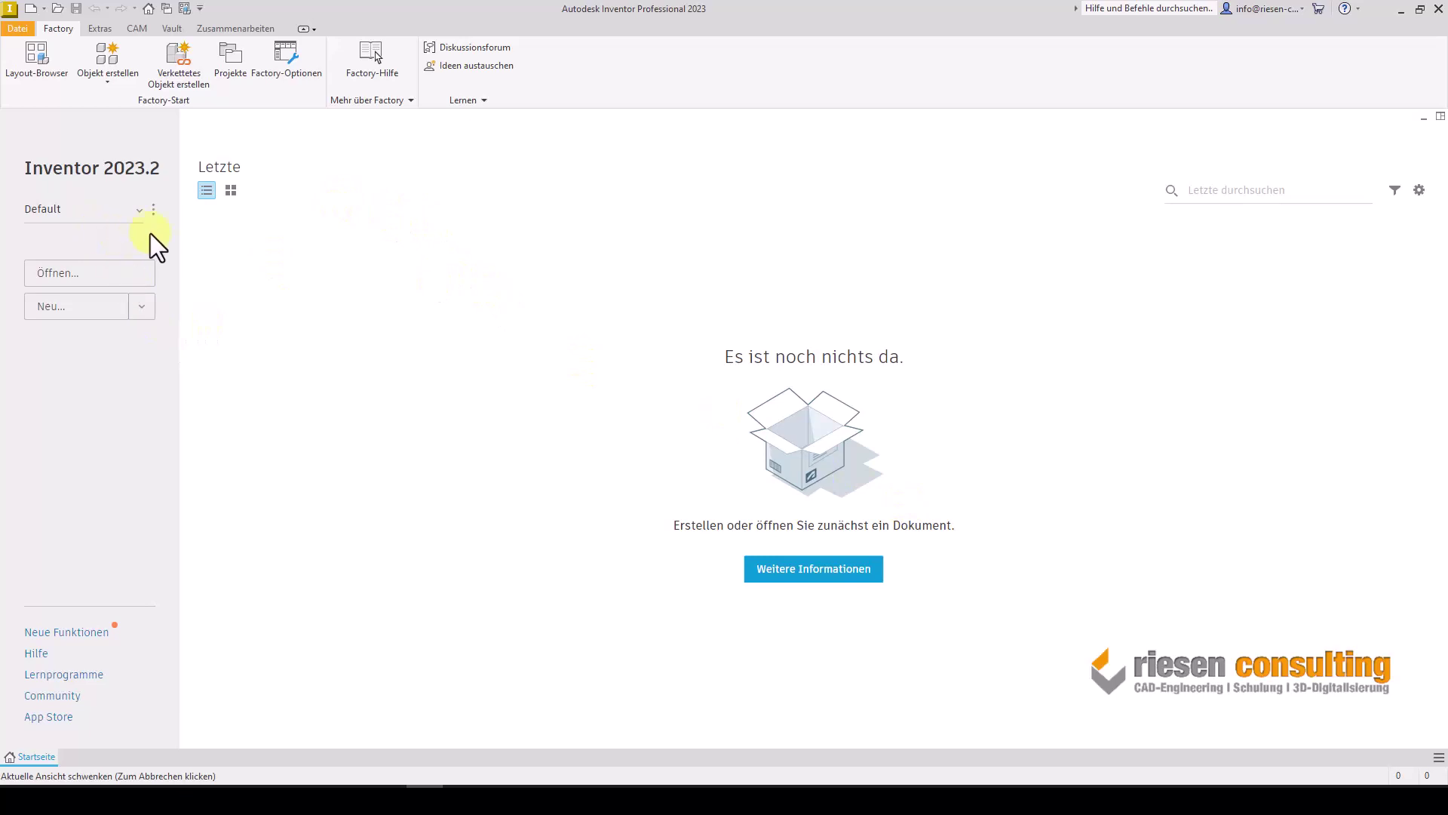
Browse to Dokumente\Inventor\Riesen Consulting\Riesen Consulting.ipj and add it as the active project.
left_click(155, 213)
left_click(178, 239)
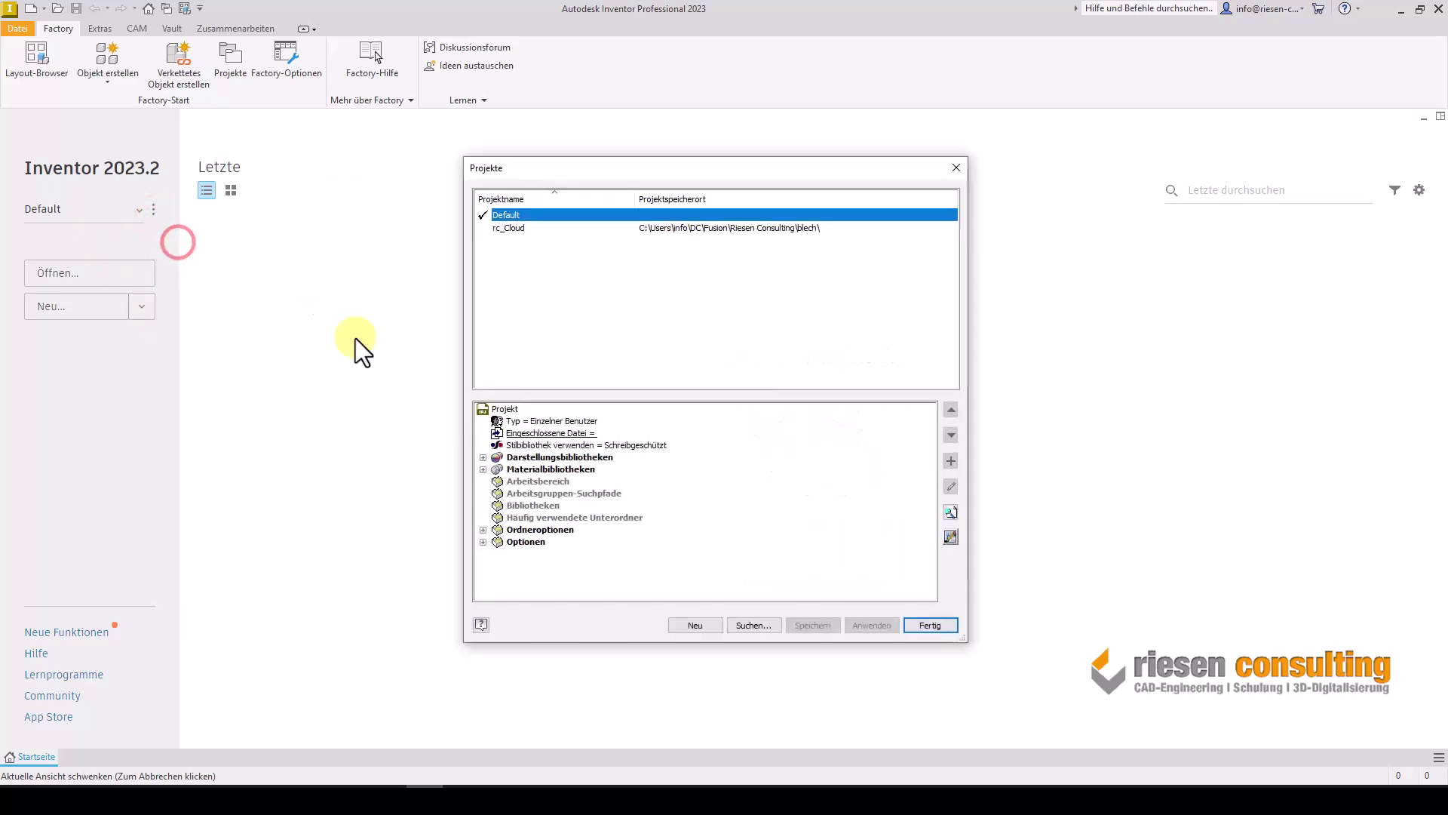
left_click(748, 626)
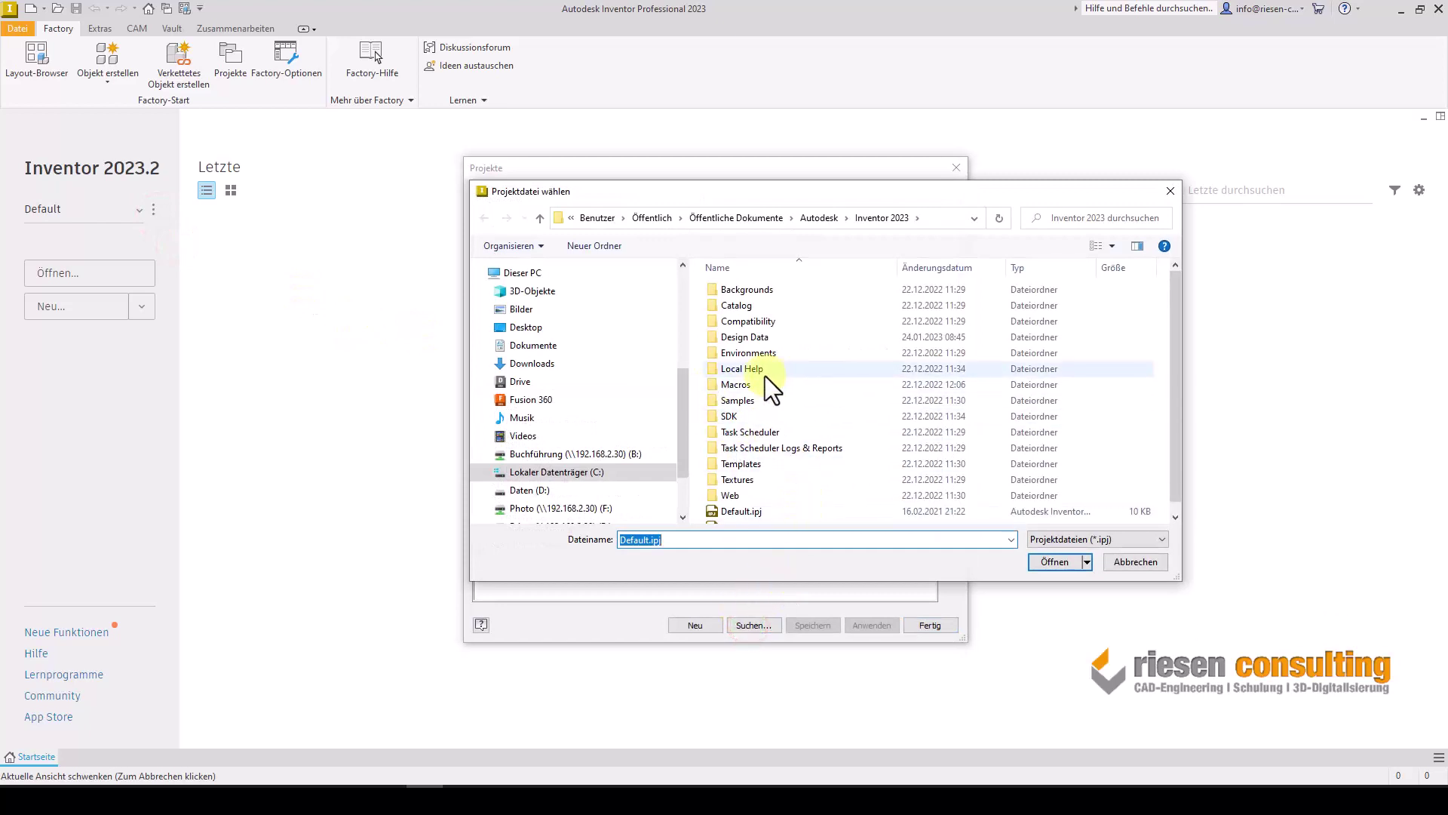
left_click(554, 346)
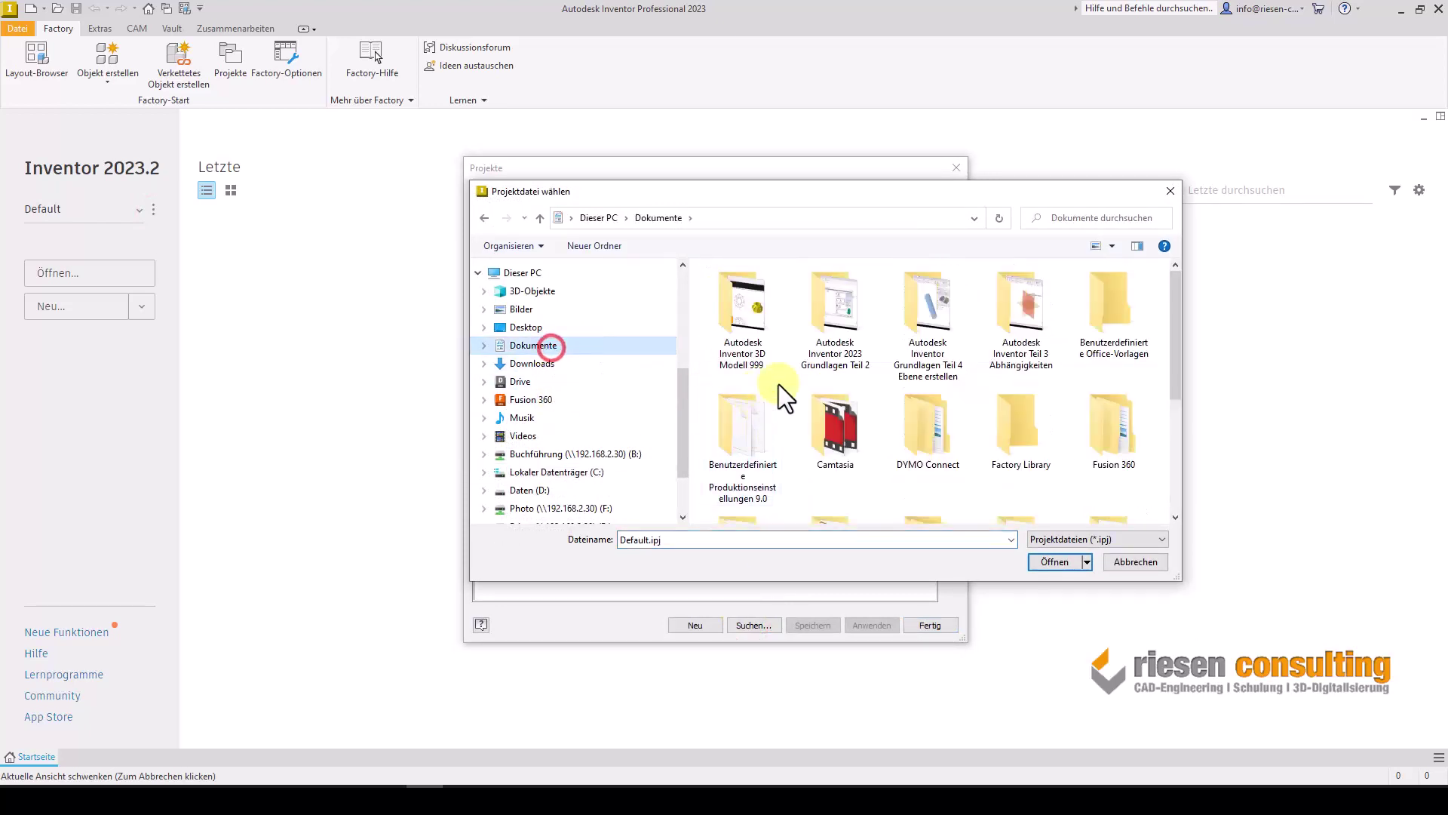
scroll(942, 427, "down", 2)
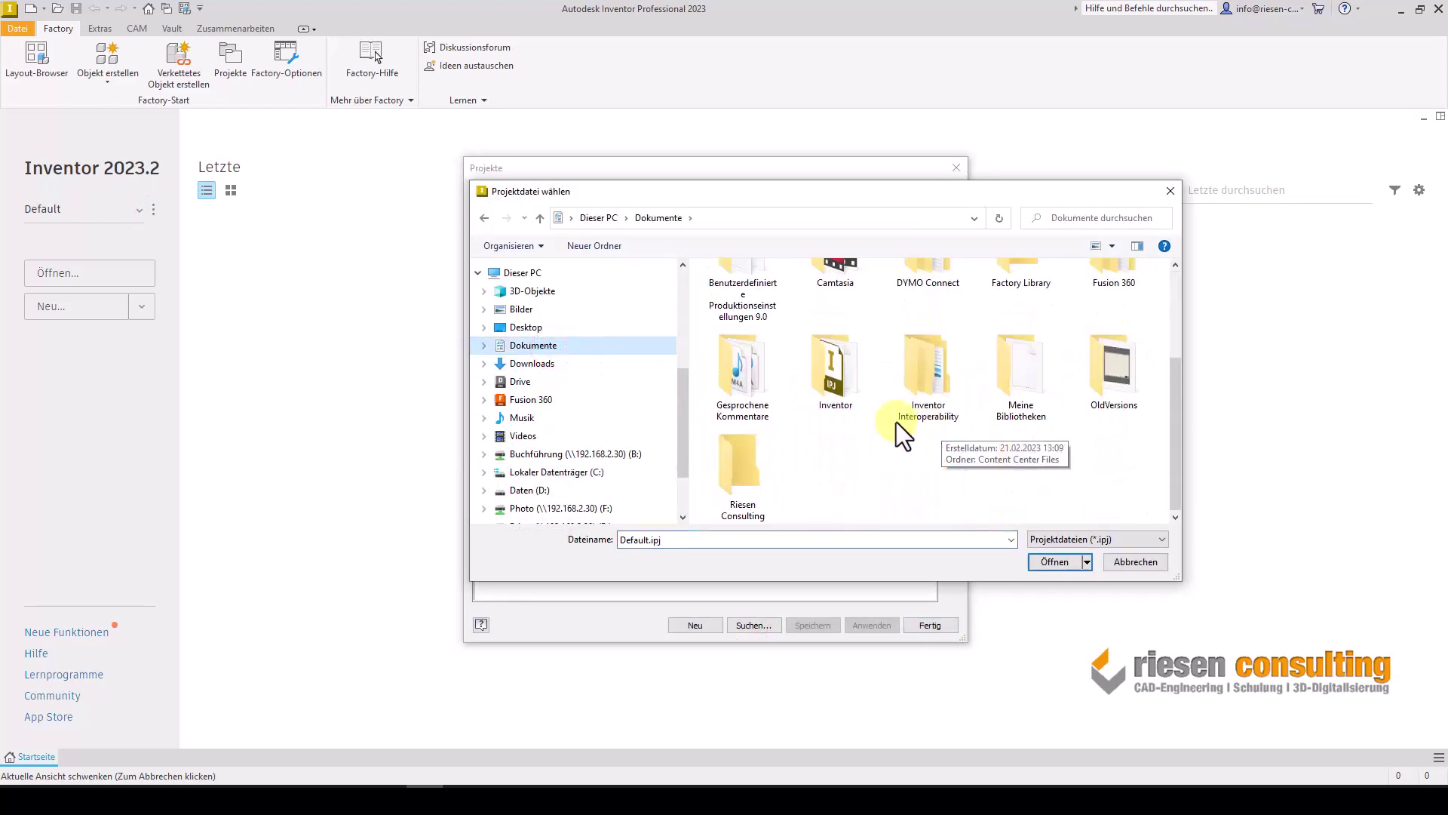
double_click(849, 385)
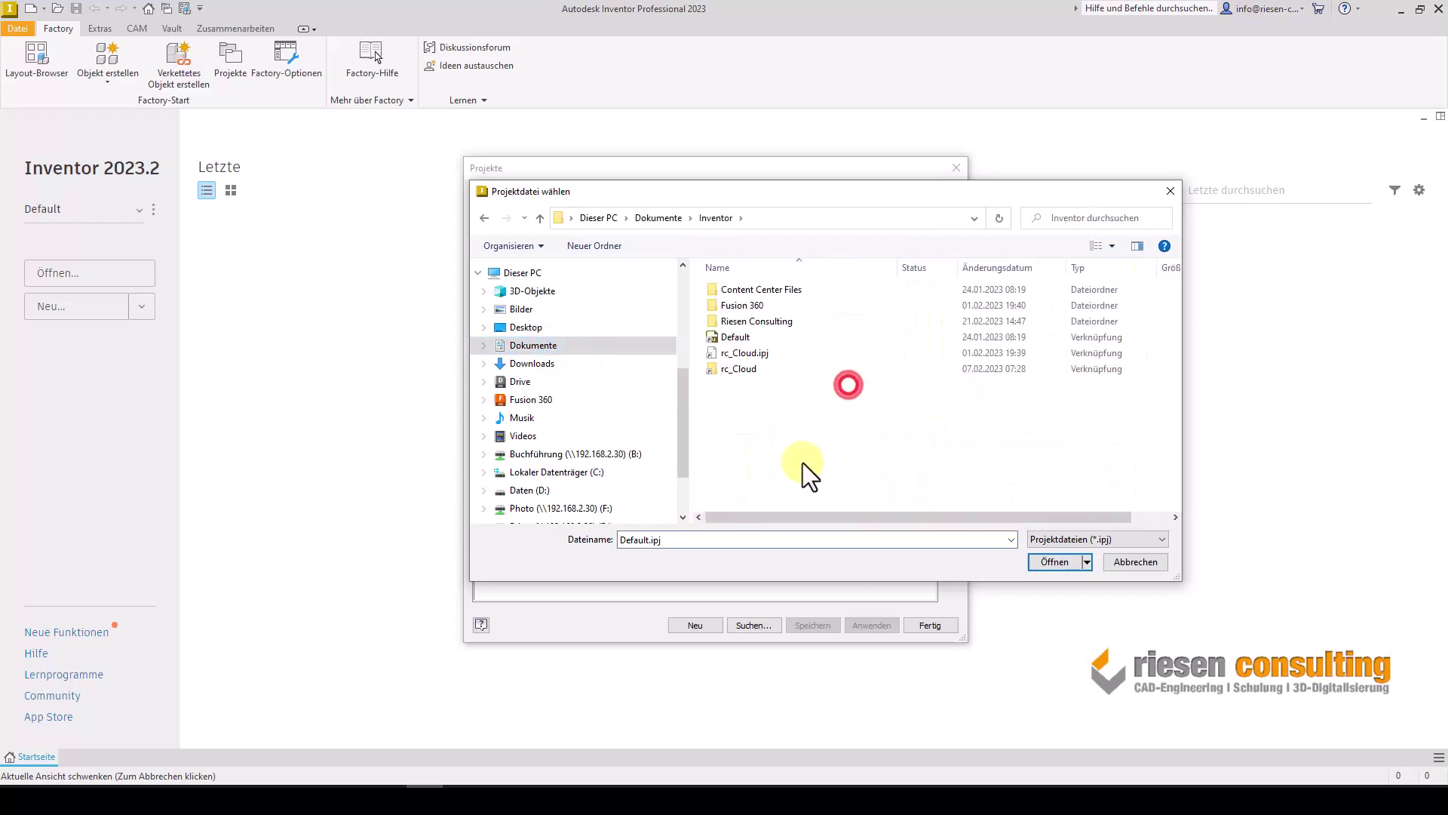
double_click(774, 322)
left_click(784, 385)
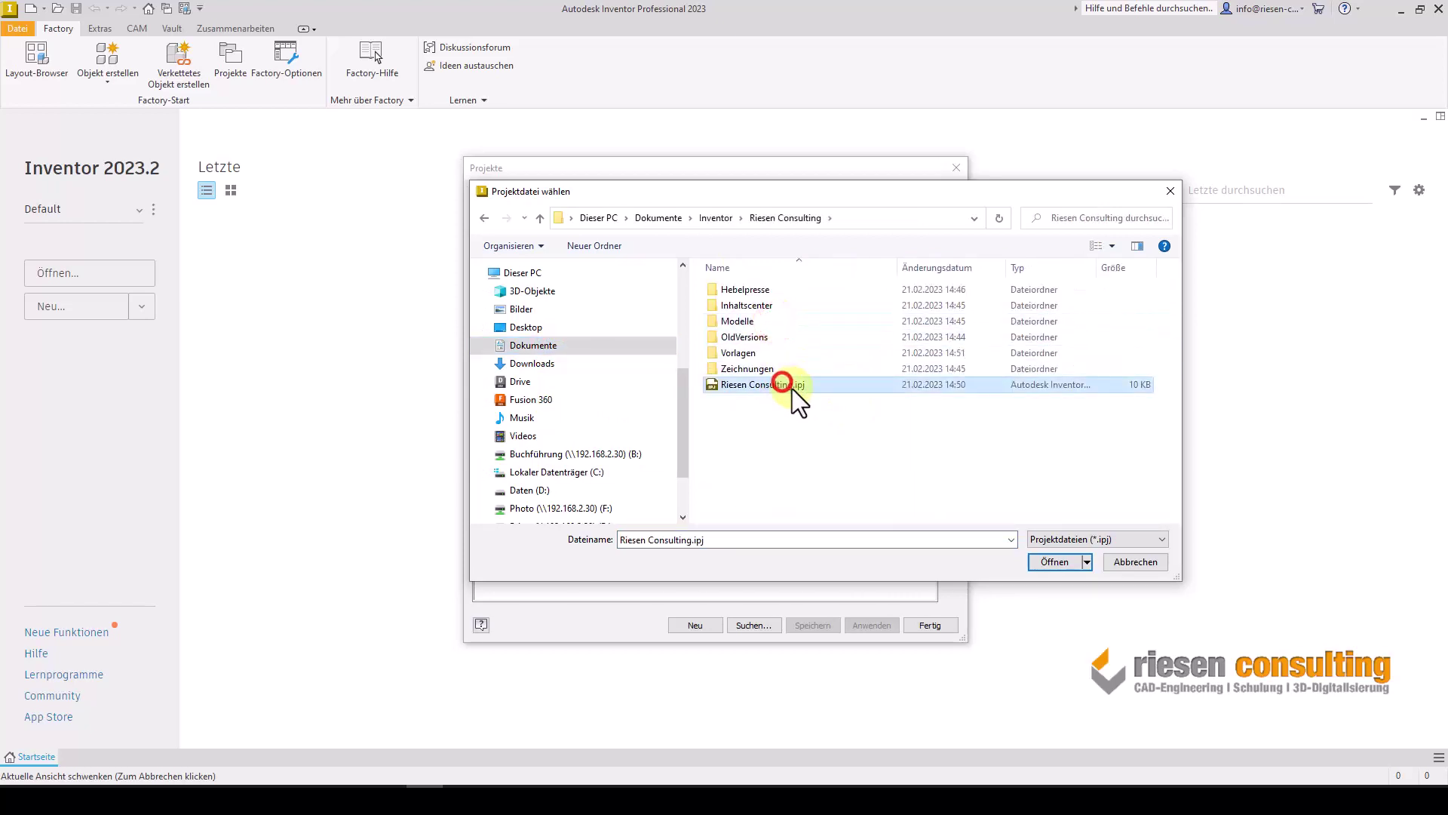
left_click(1046, 561)
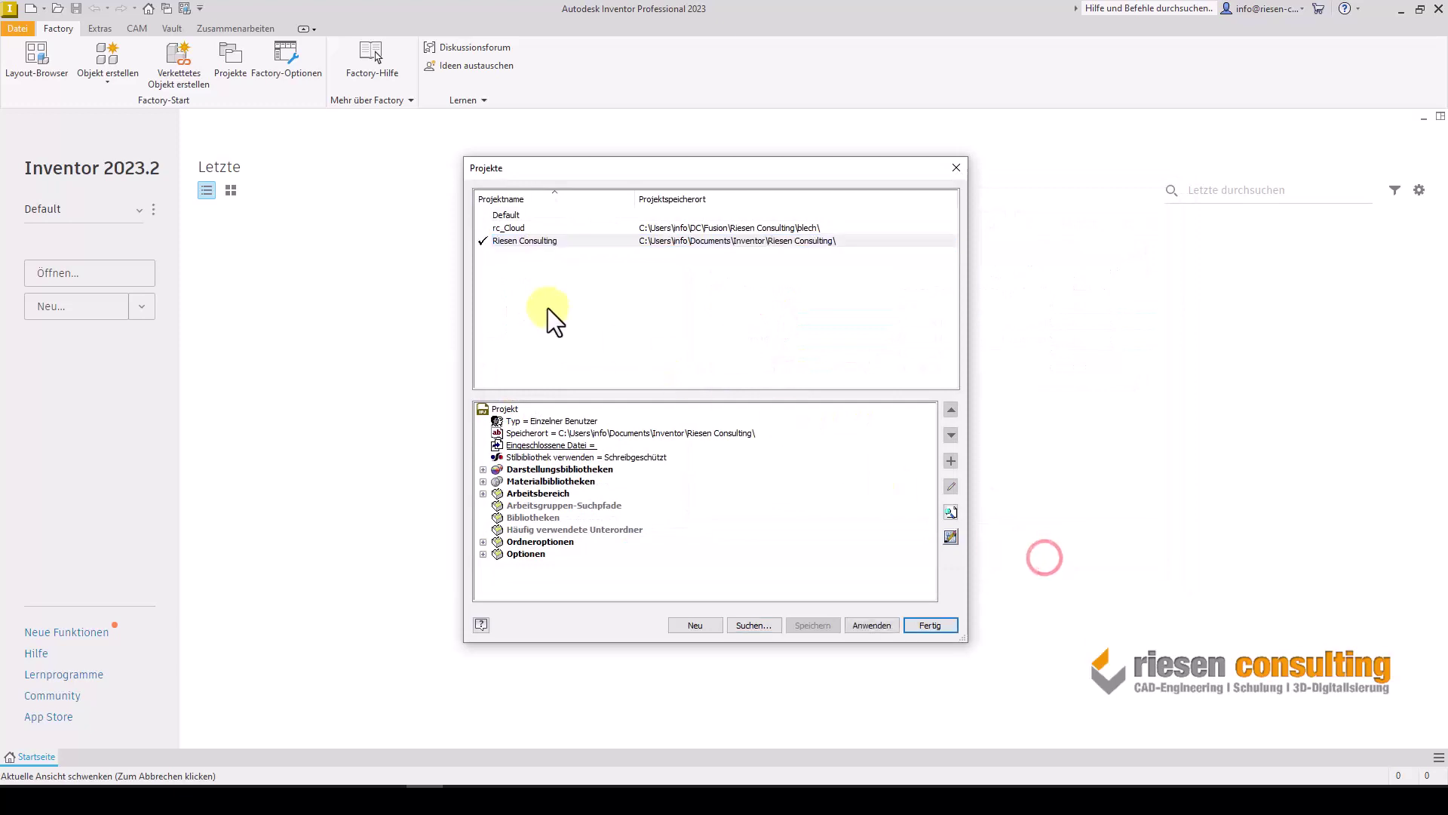
left_click(943, 623)
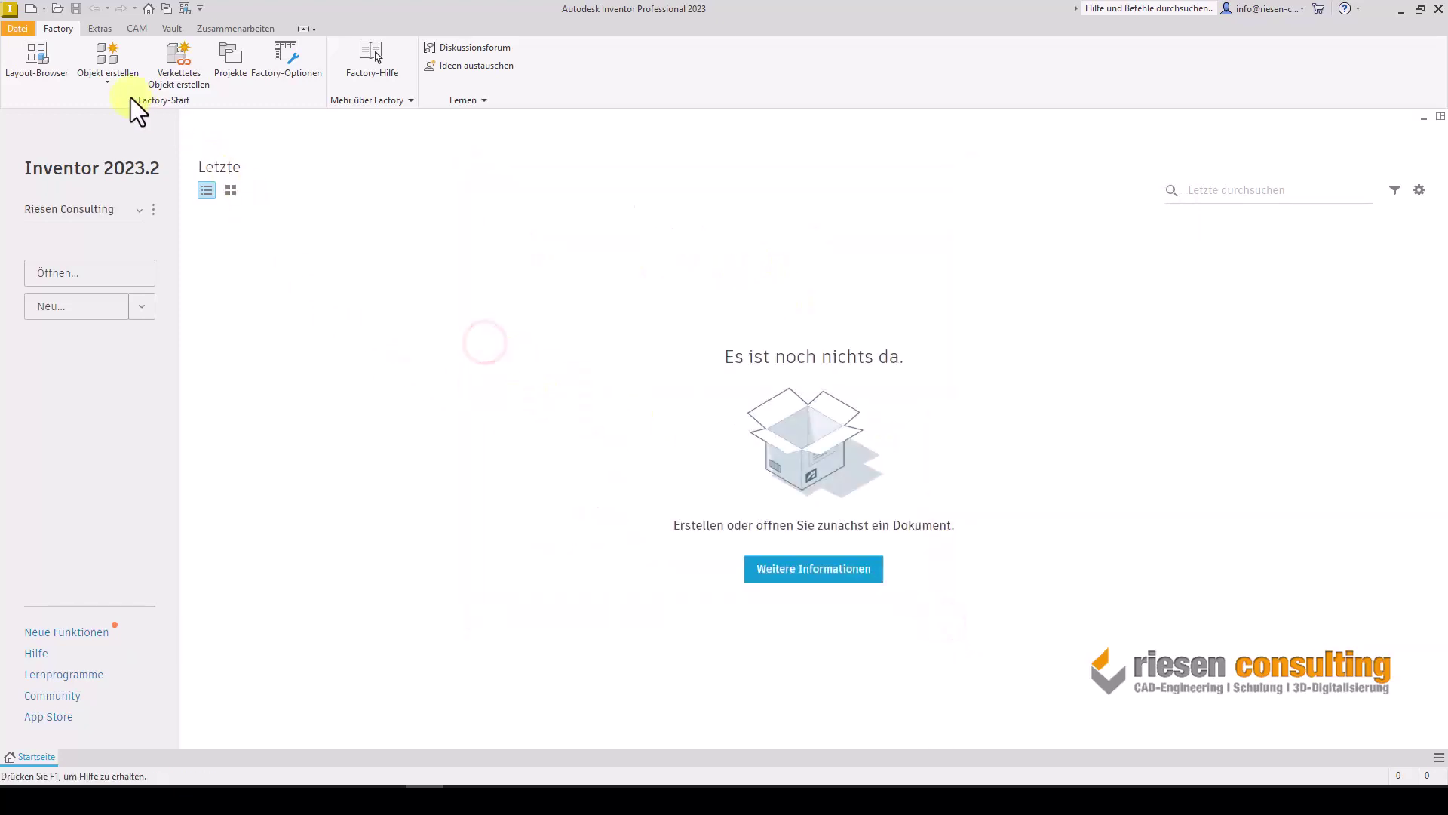
Inspect the templates offered in the Neue Datei erstellen dialog, then cancel it.
left_click(32, 11)
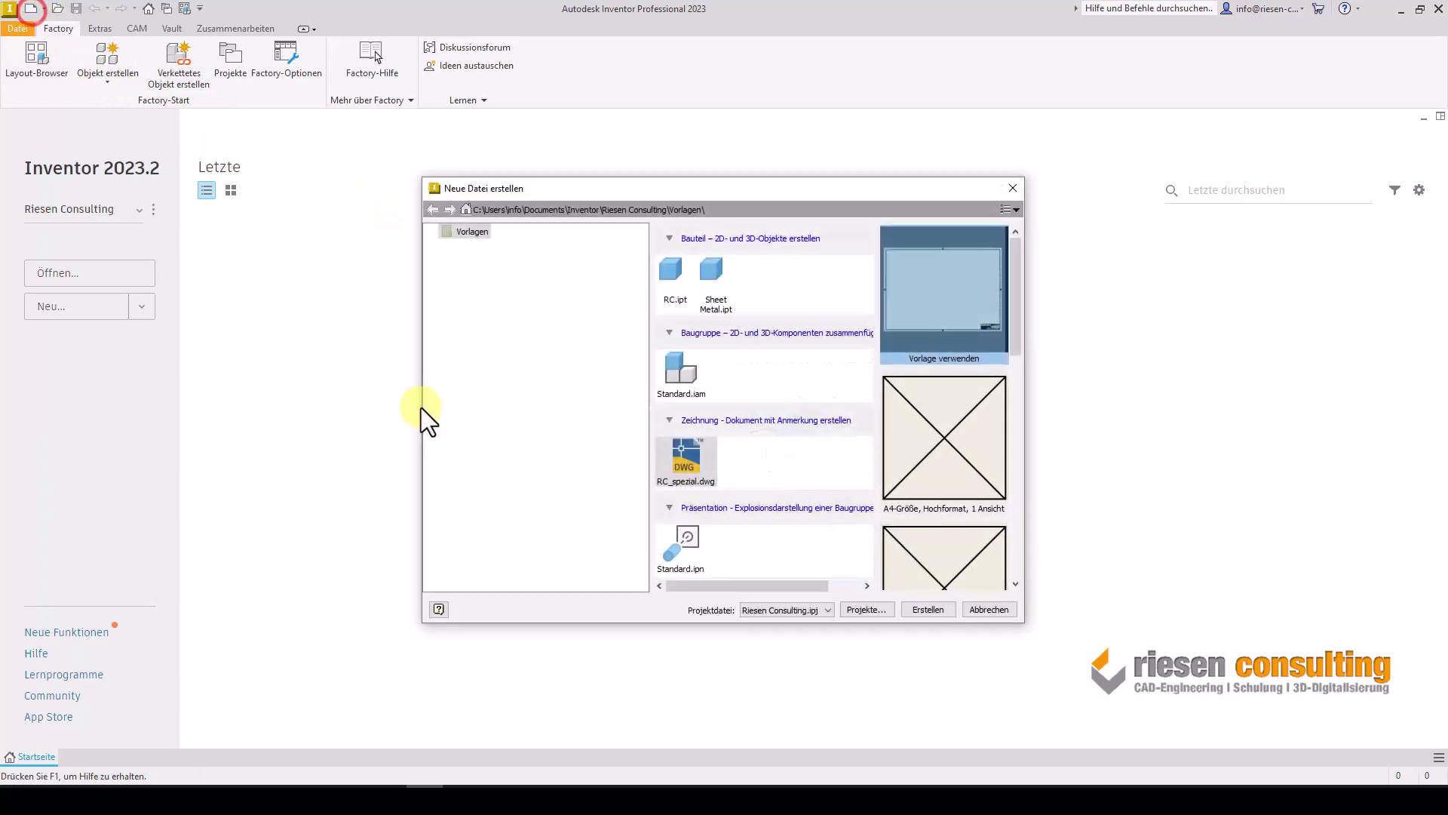
left_click(988, 610)
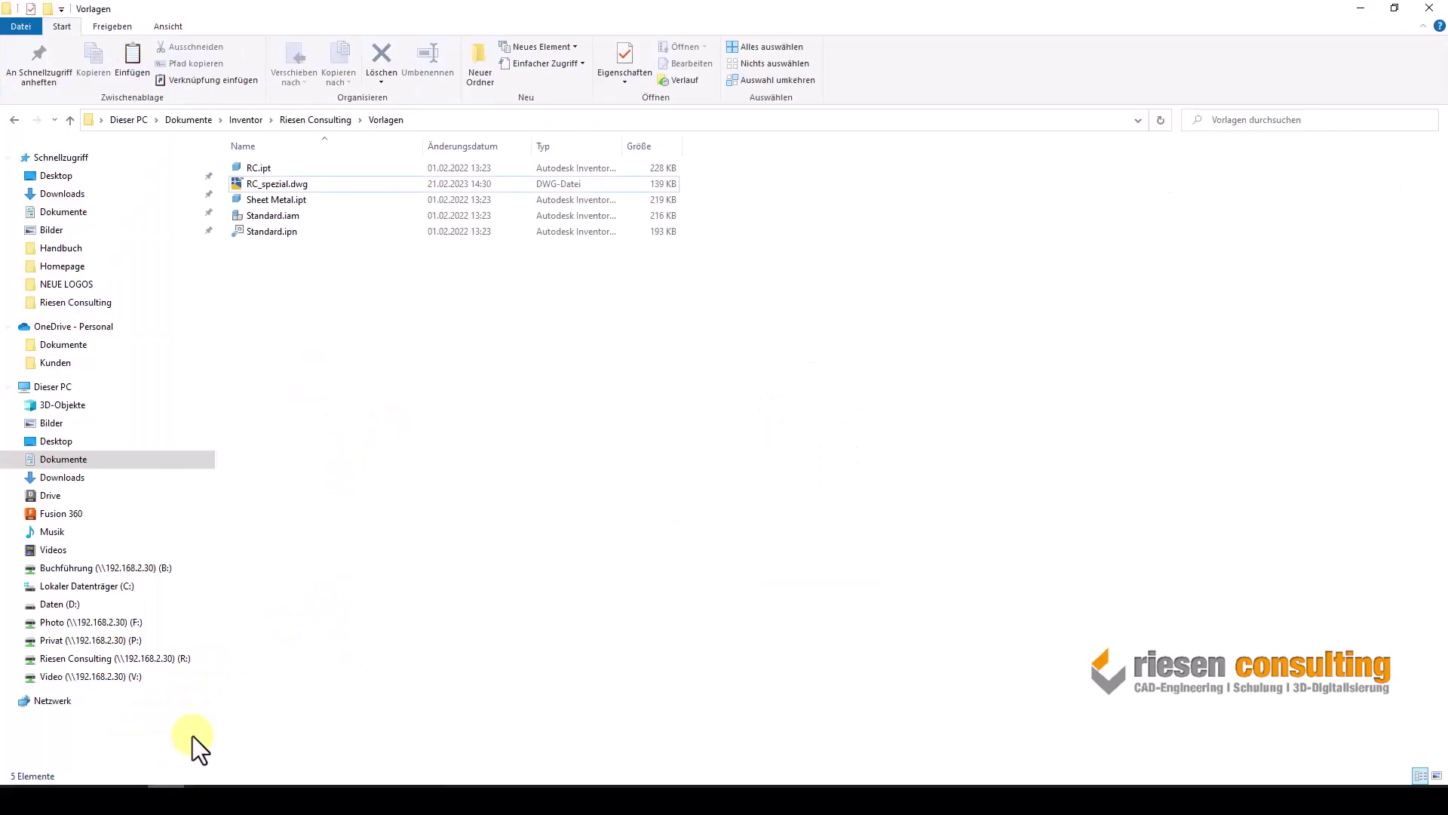
Browse the Fusion 360 and Drive locations in Explorer, then switch back to Inventor.
left_click(92, 513)
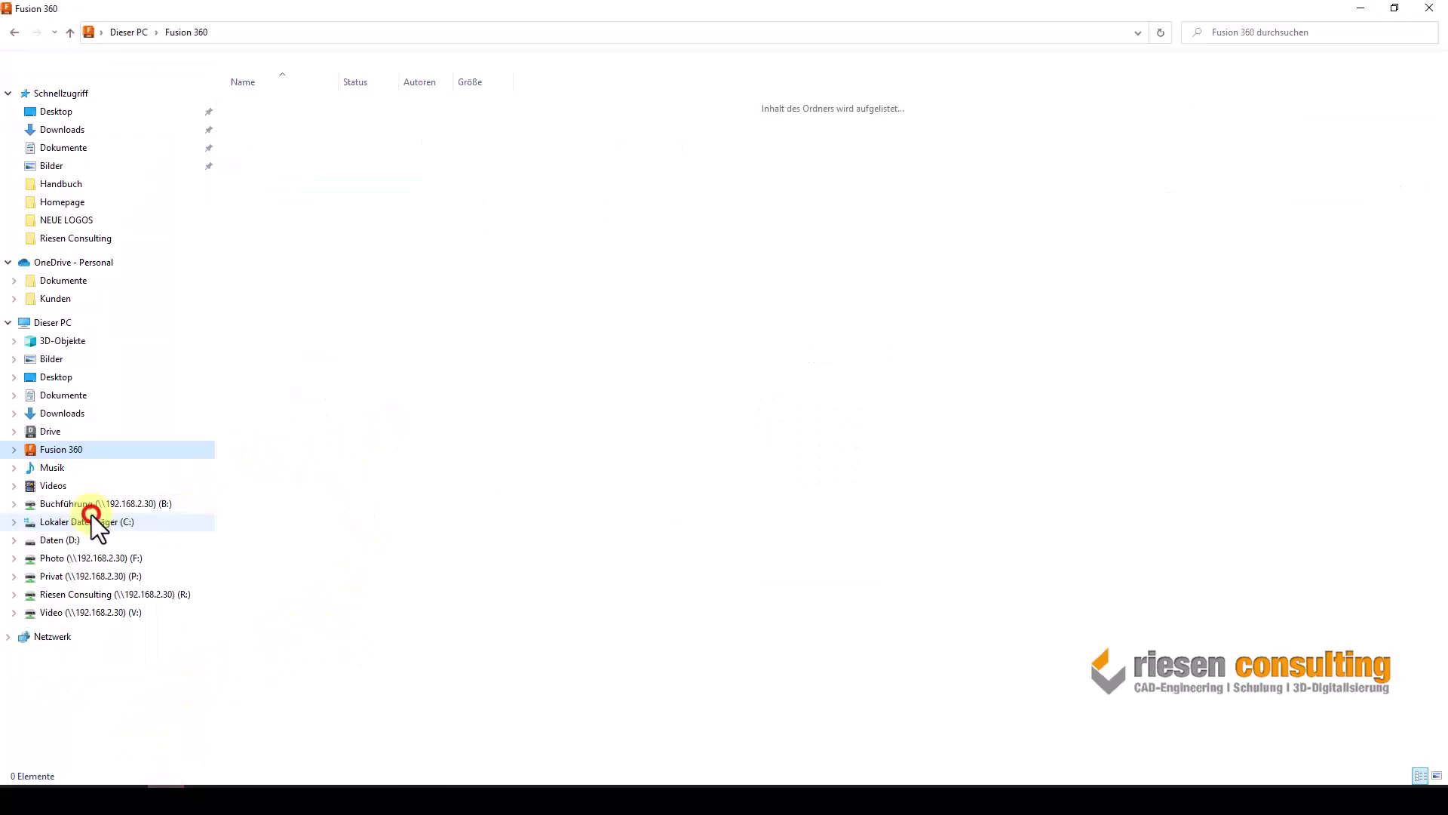
left_click(54, 433)
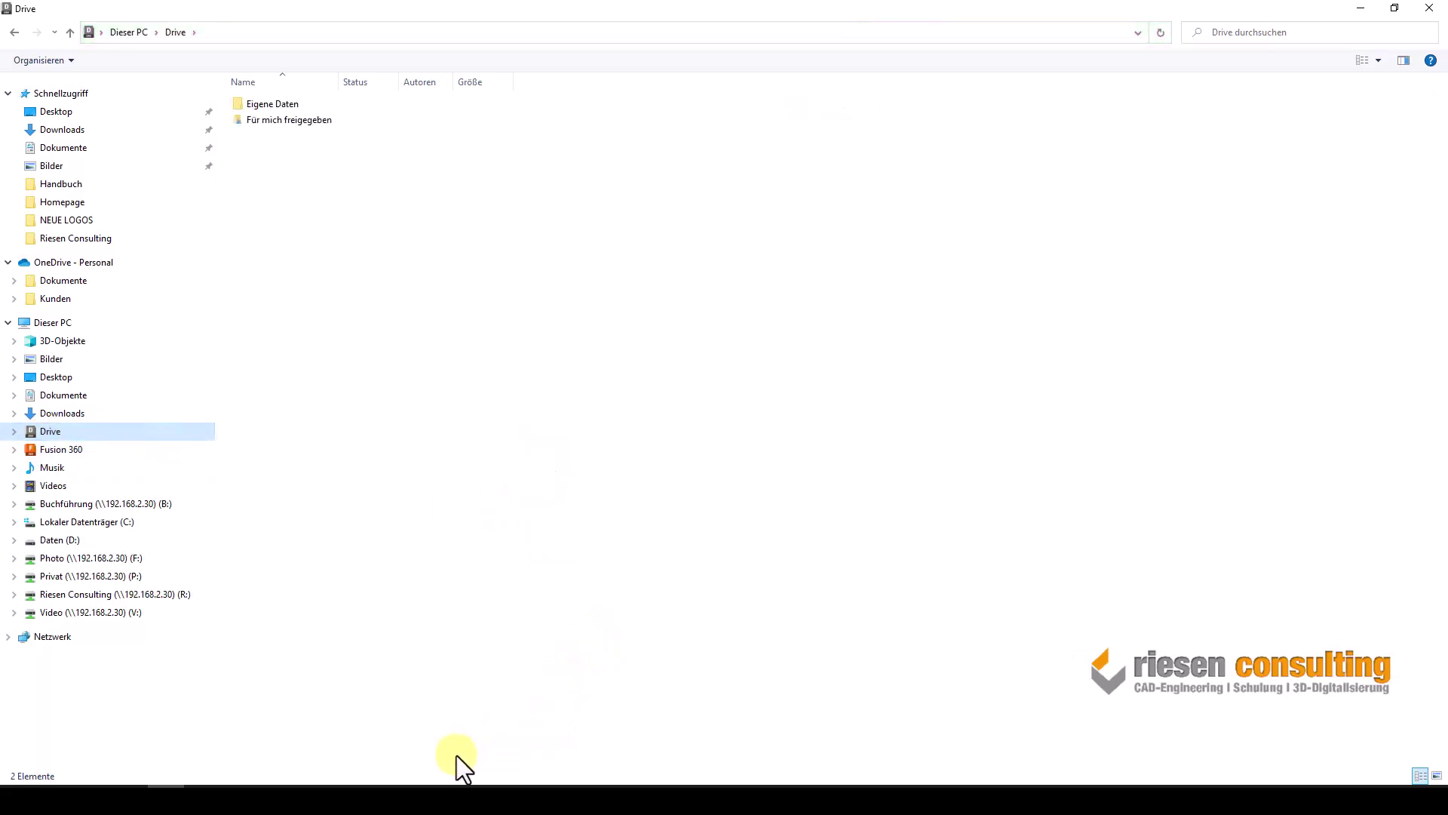
left_click(431, 784)
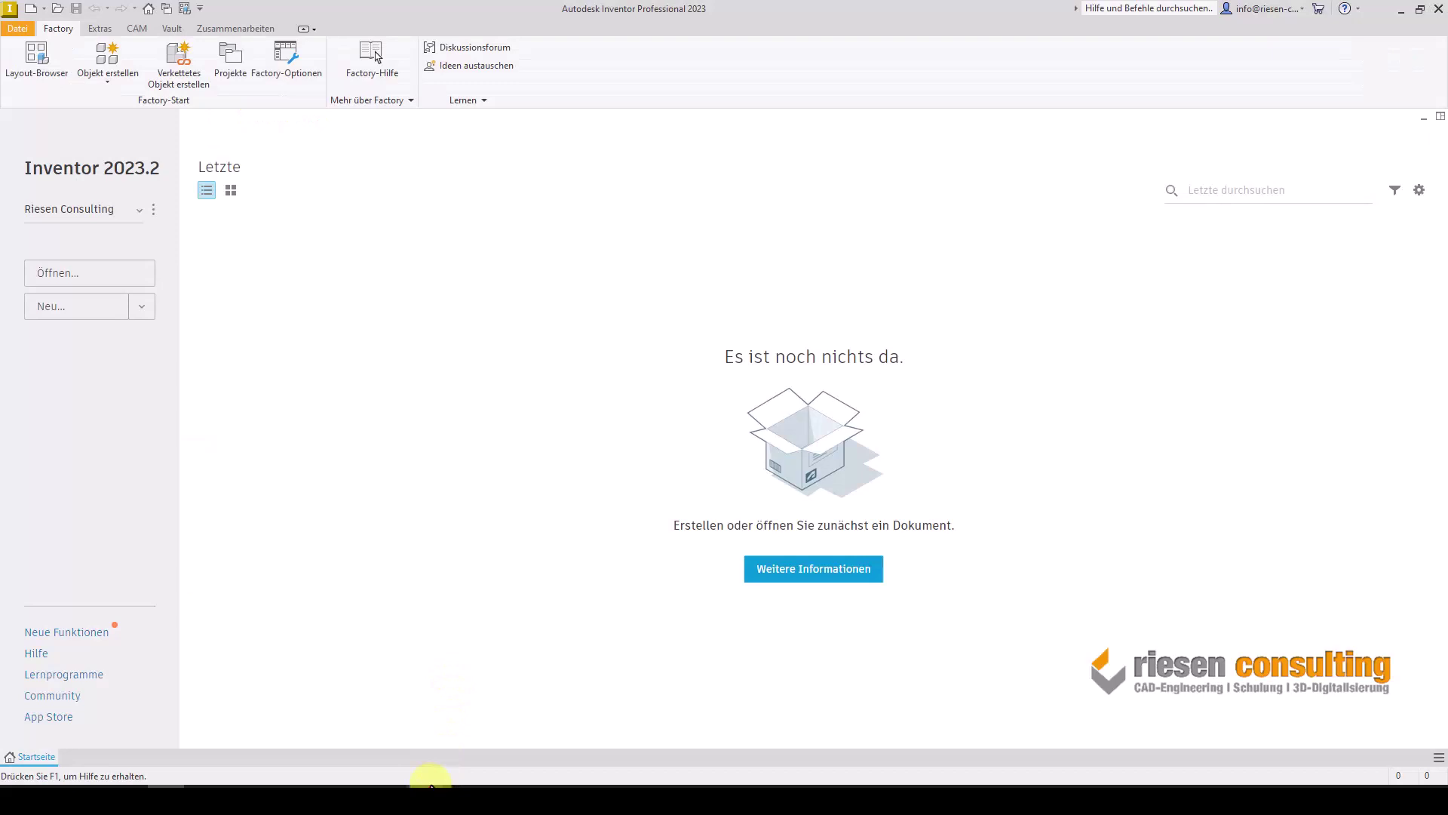
Start a new single-user Inventor project named RC_F360.
left_click(448, 542)
left_click(154, 208)
left_click(171, 237)
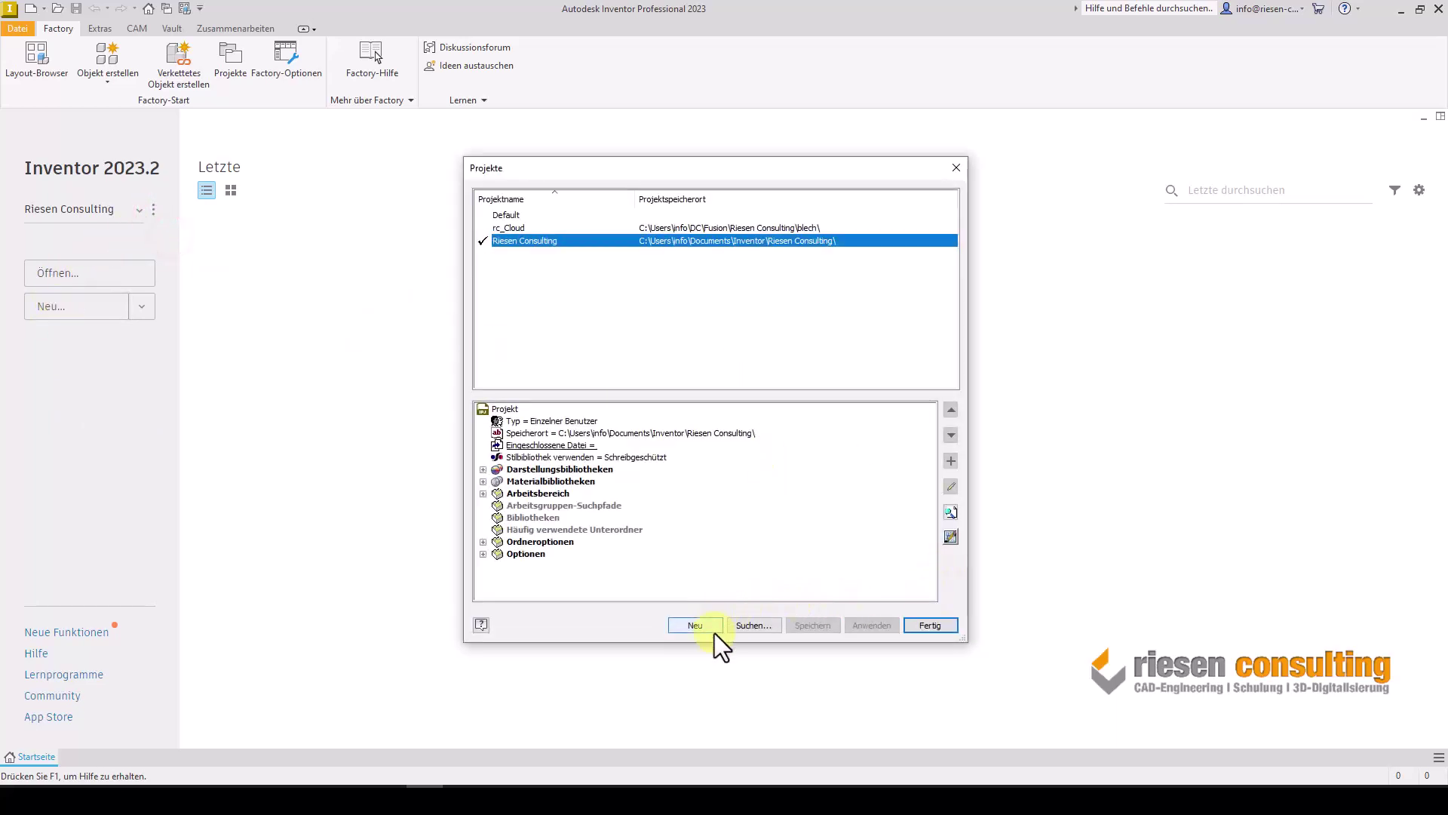
left_click(713, 624)
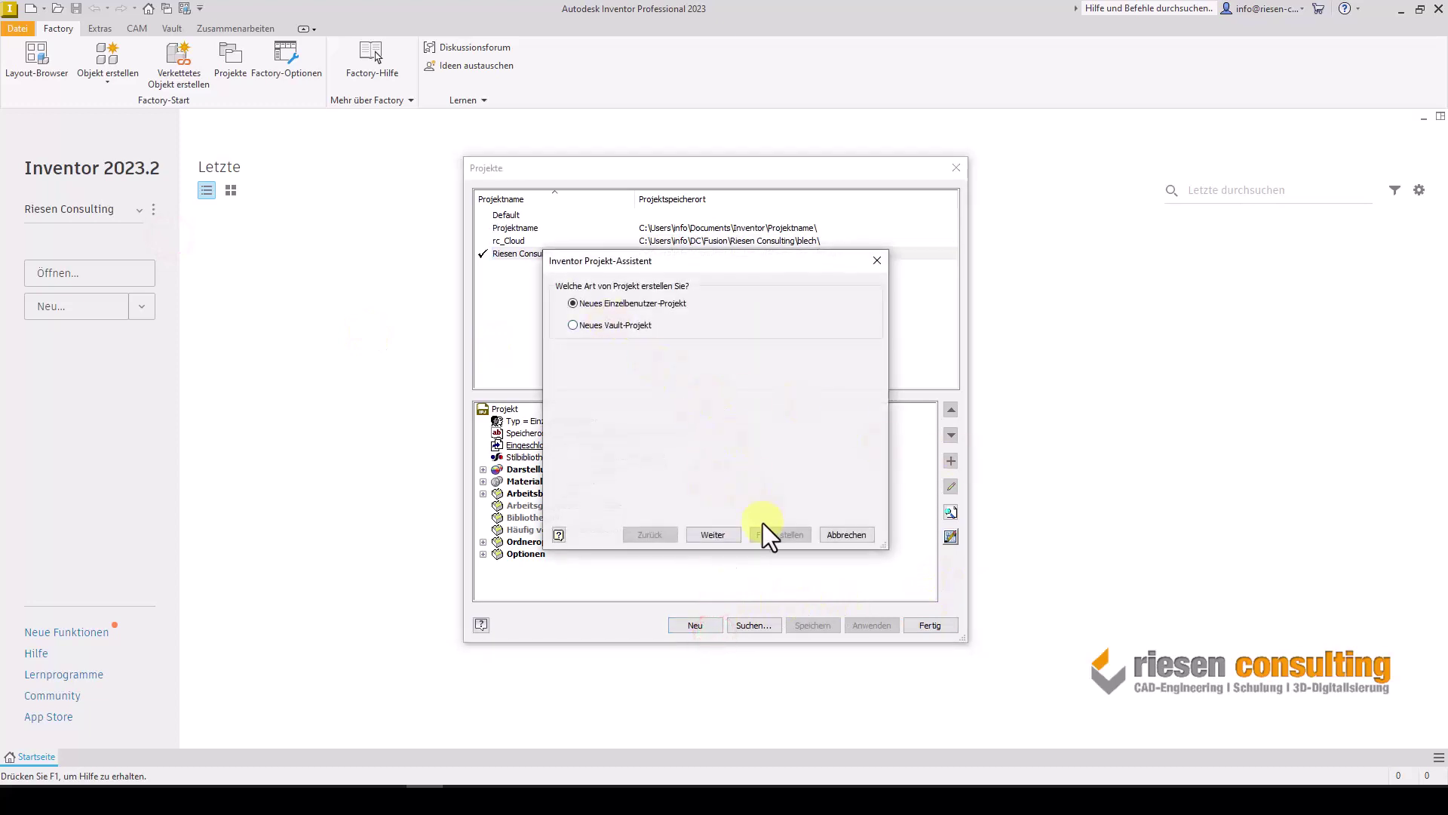
left_click(730, 533)
double_click(653, 315)
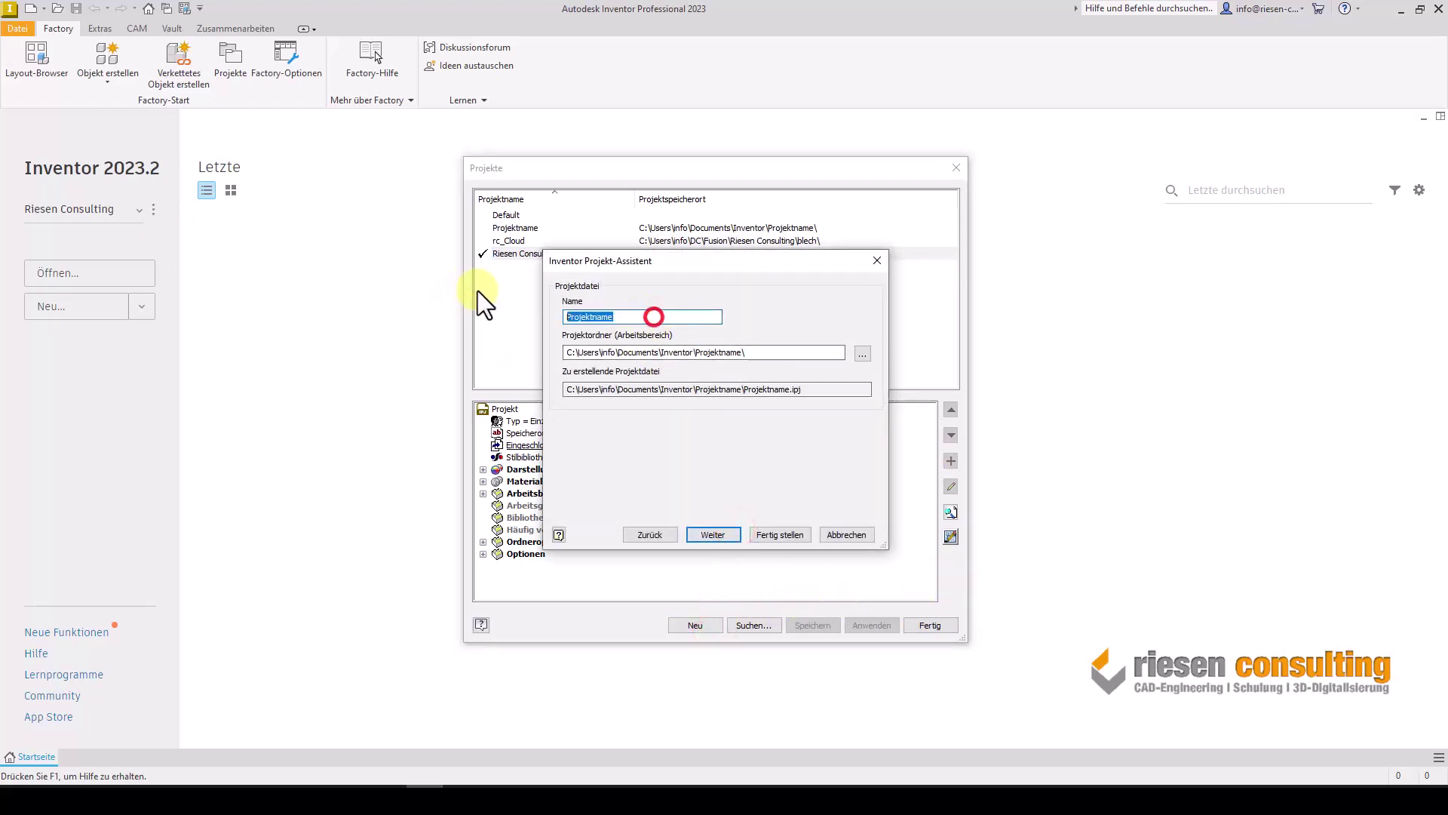
type("RC_")
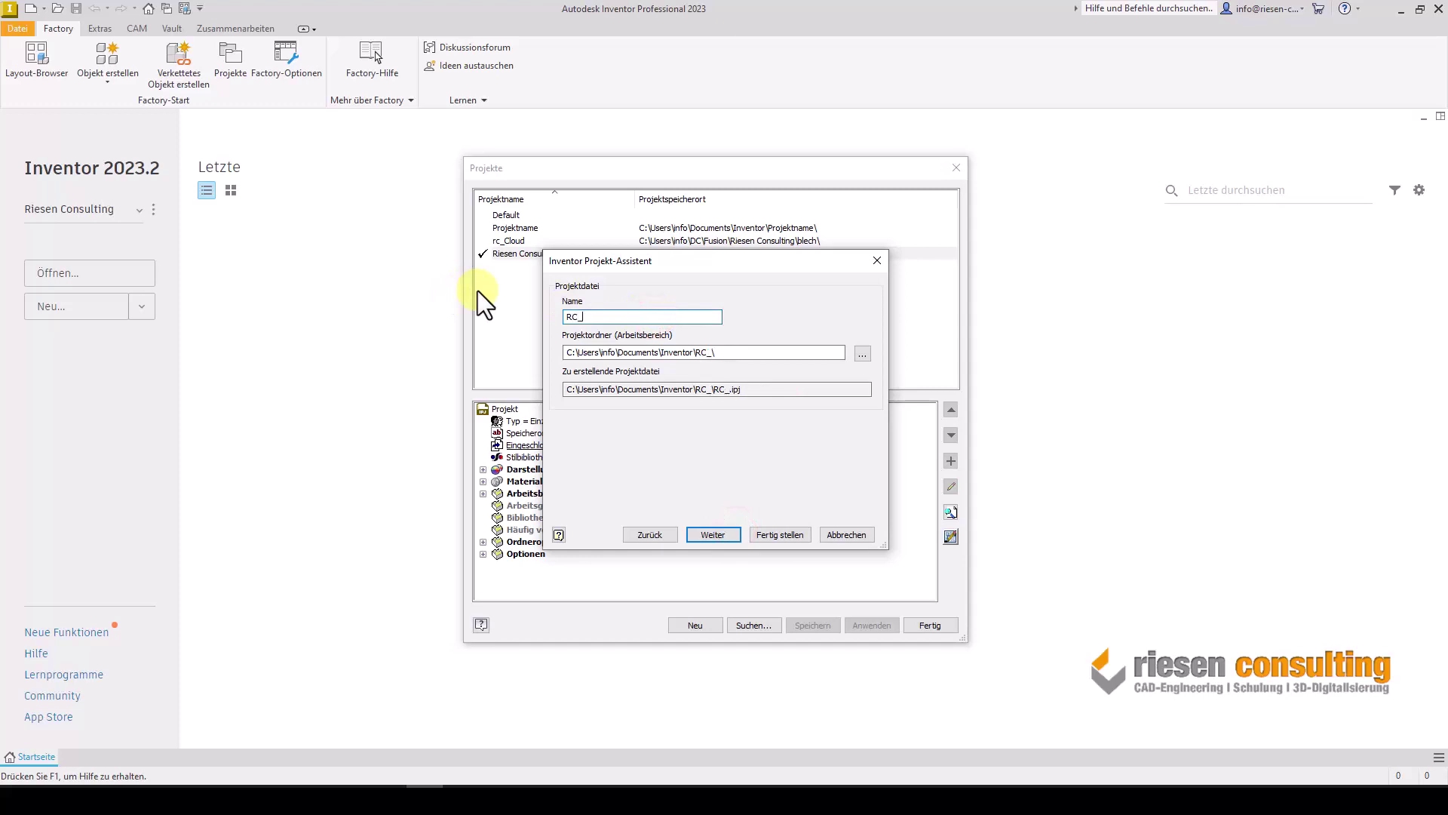
type("T")
key("BackSpace")
type("F")
type("360")
Browse to the Riesen Consulting Fusion folder as the project location.
left_click(862, 354)
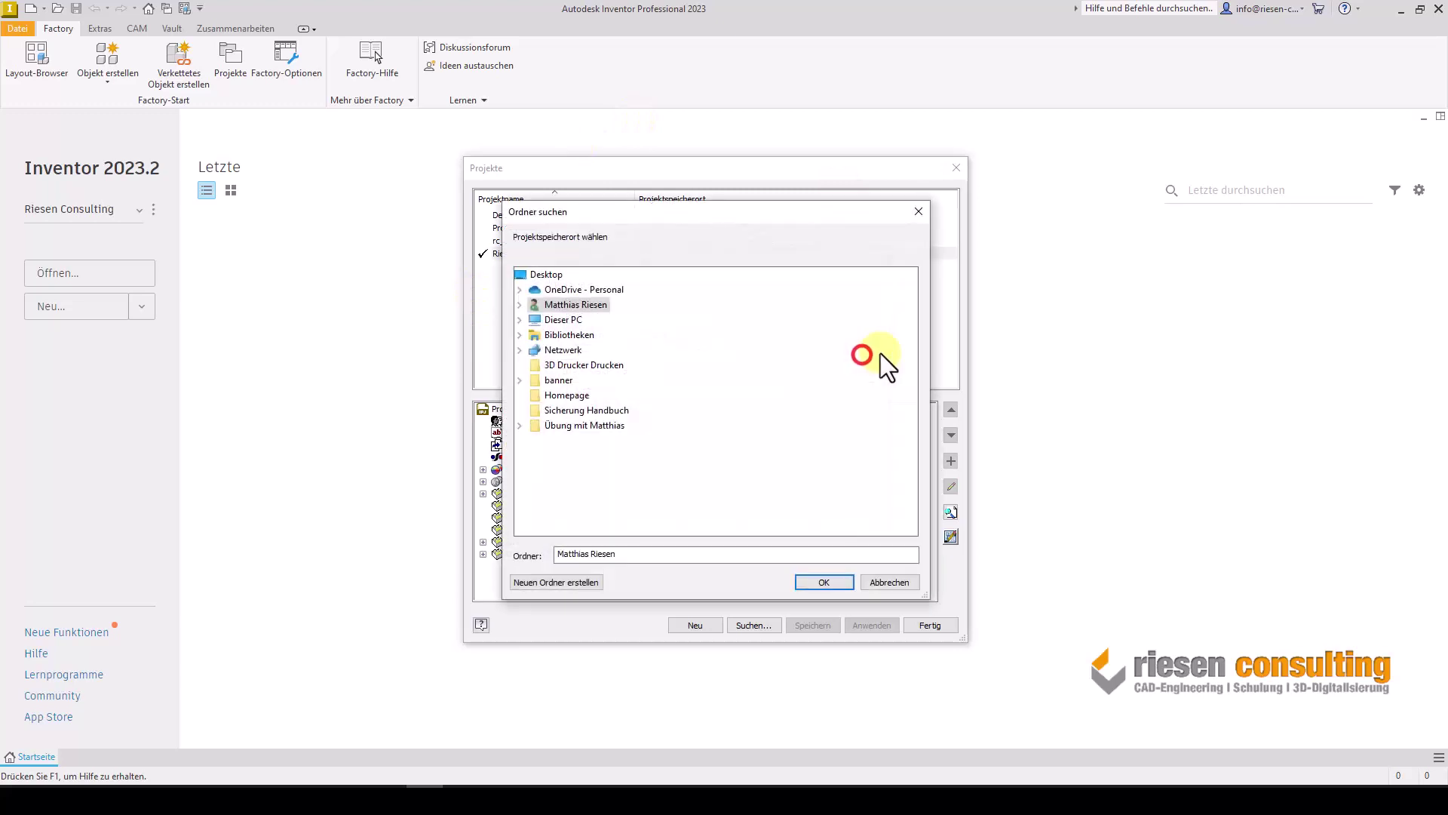
left_click(519, 319)
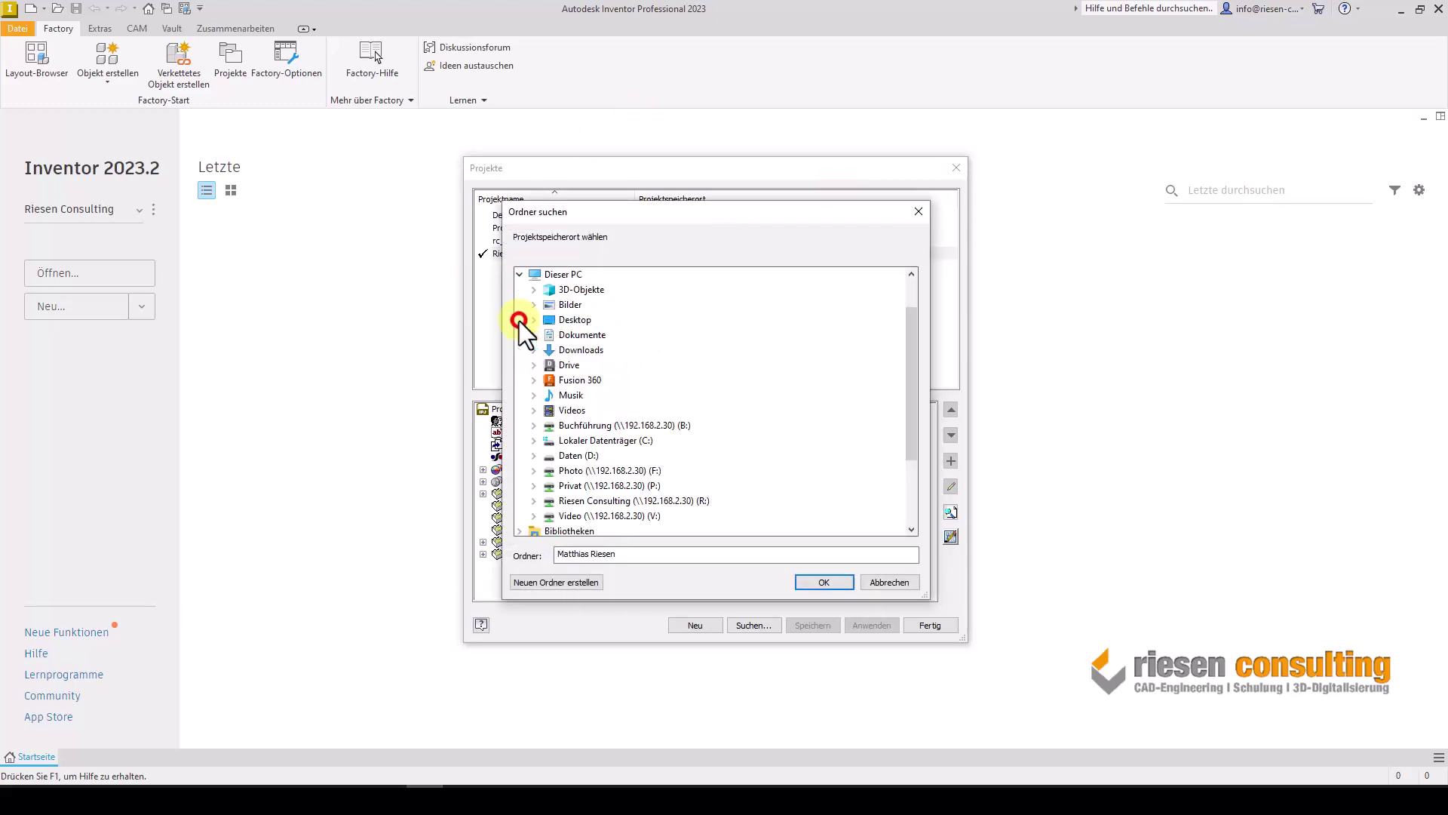
double_click(596, 379)
left_click(610, 439)
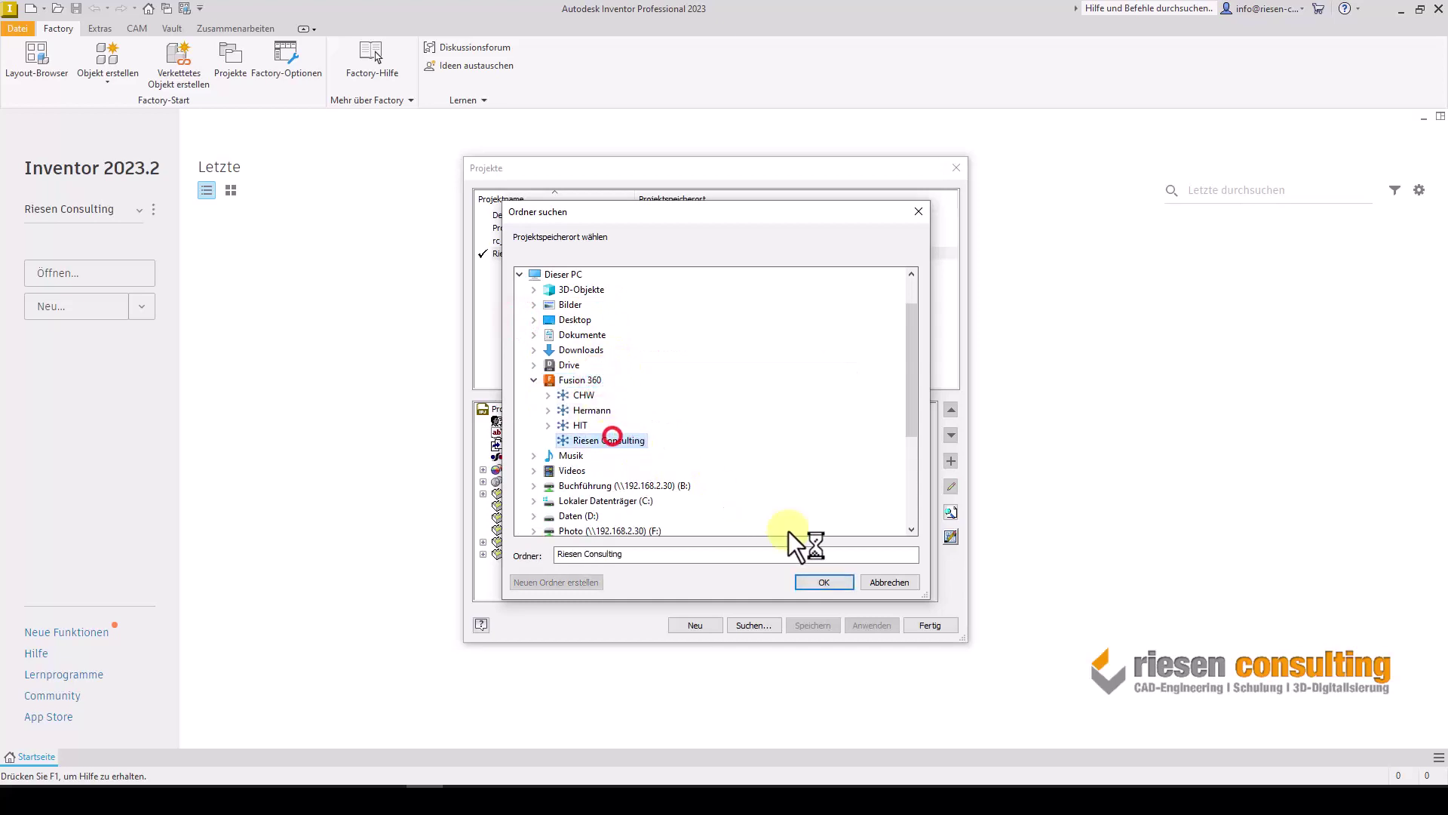
left_click(842, 585)
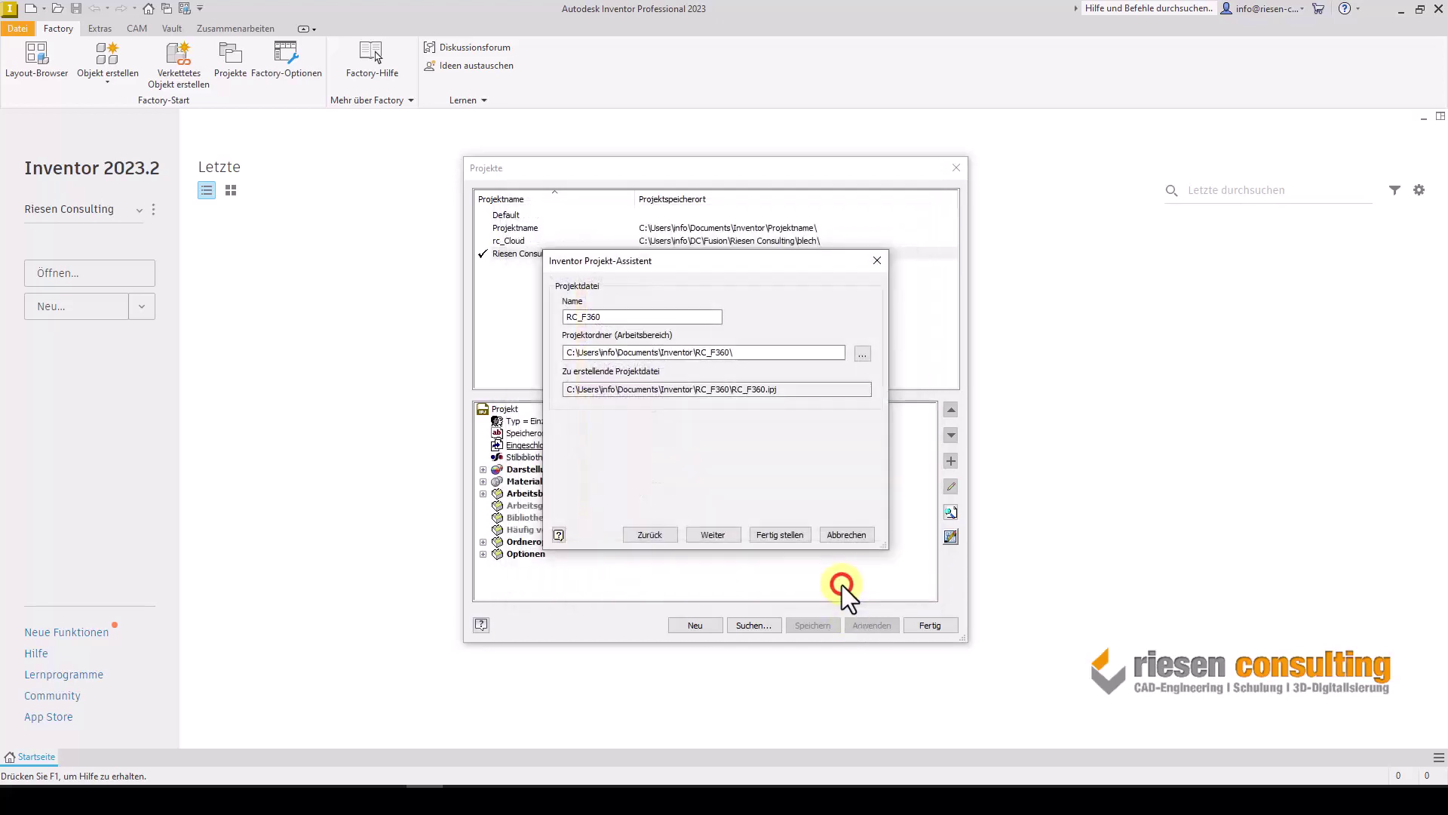
Change the project folder to the blech subfolder inside Riesen Consulting.
left_click(862, 355)
scroll(656, 445, "down", 1)
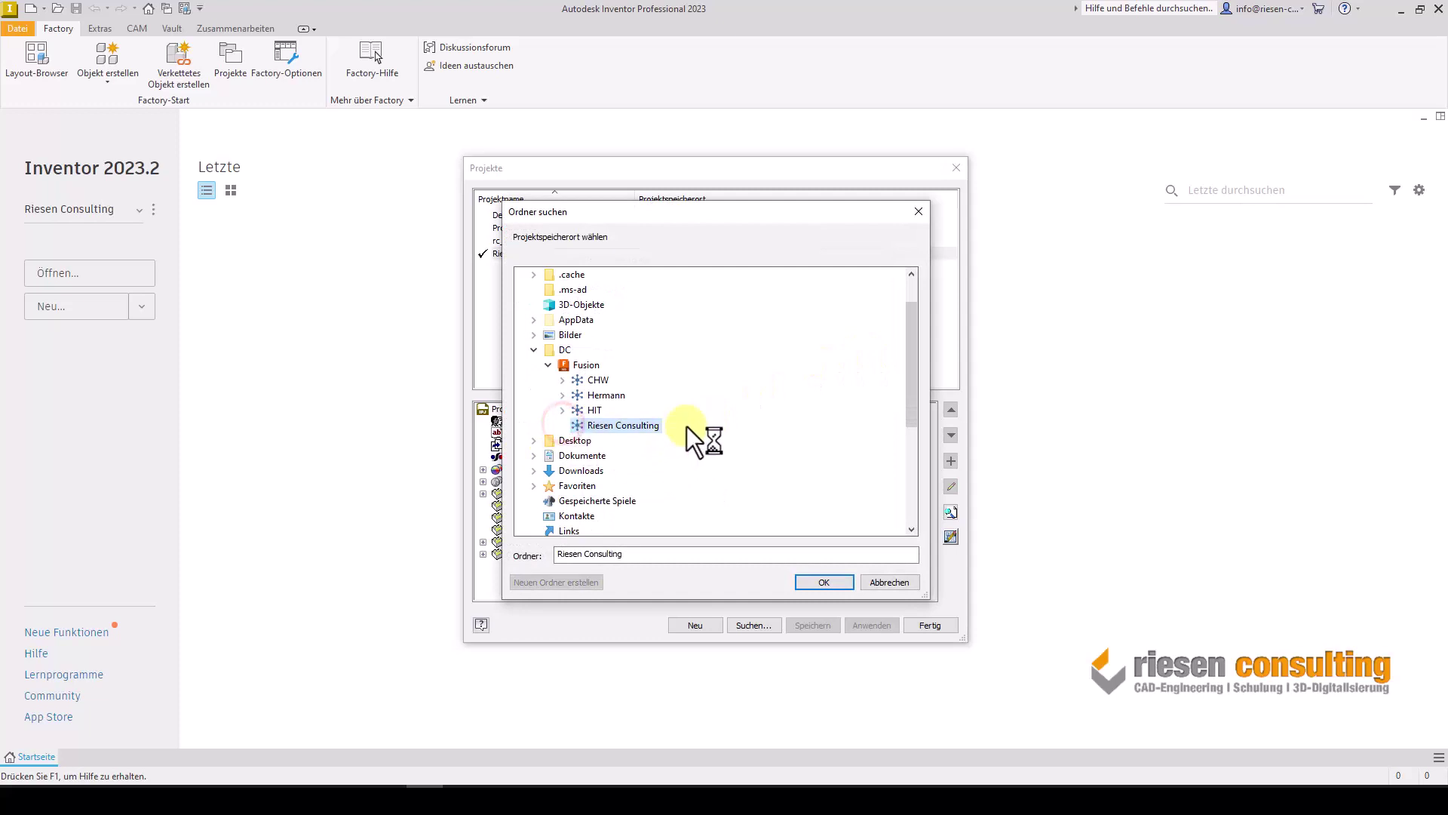
double_click(634, 426)
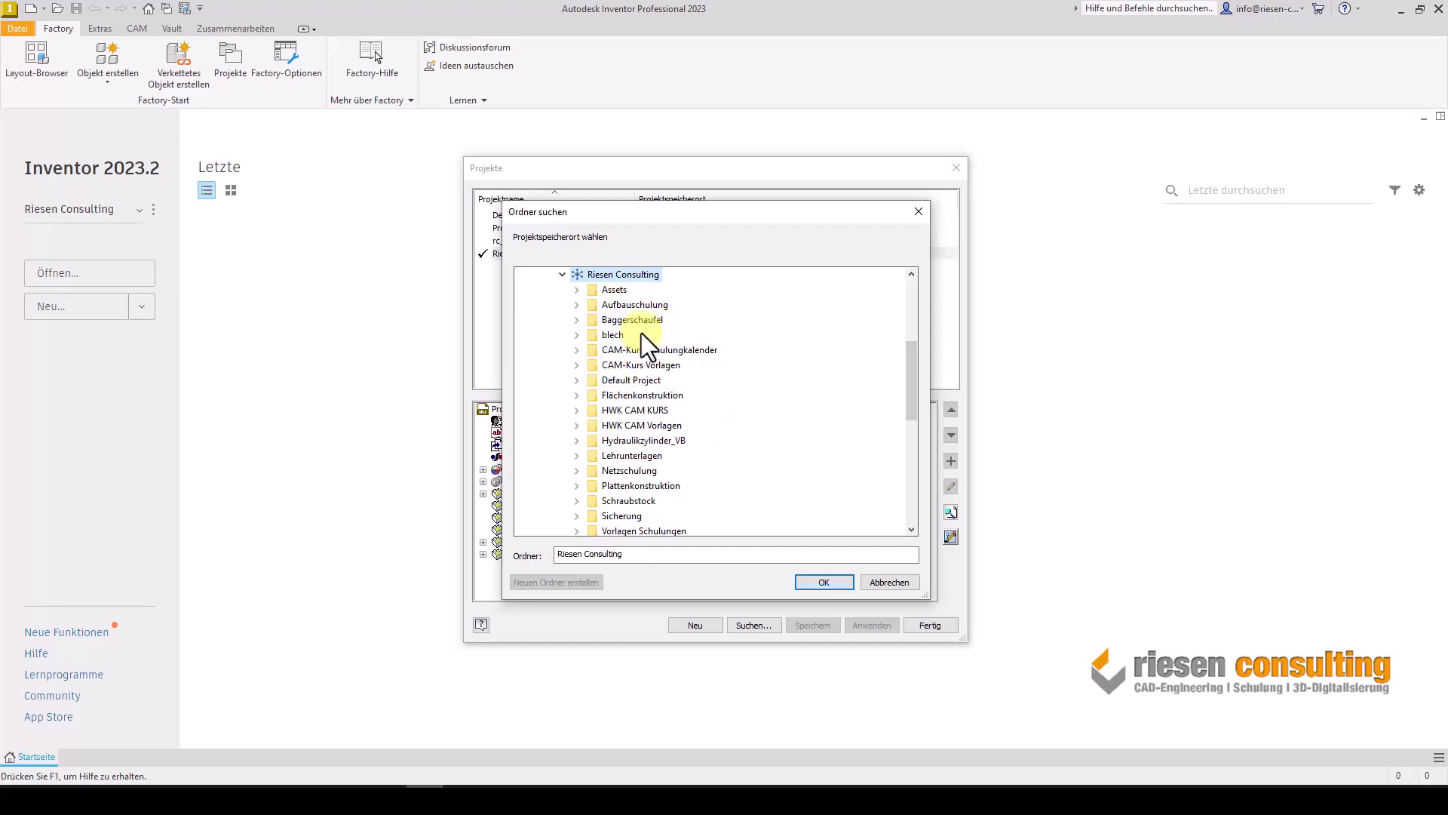
scroll(641, 339, "down", 2)
scroll(724, 460, "up", 3)
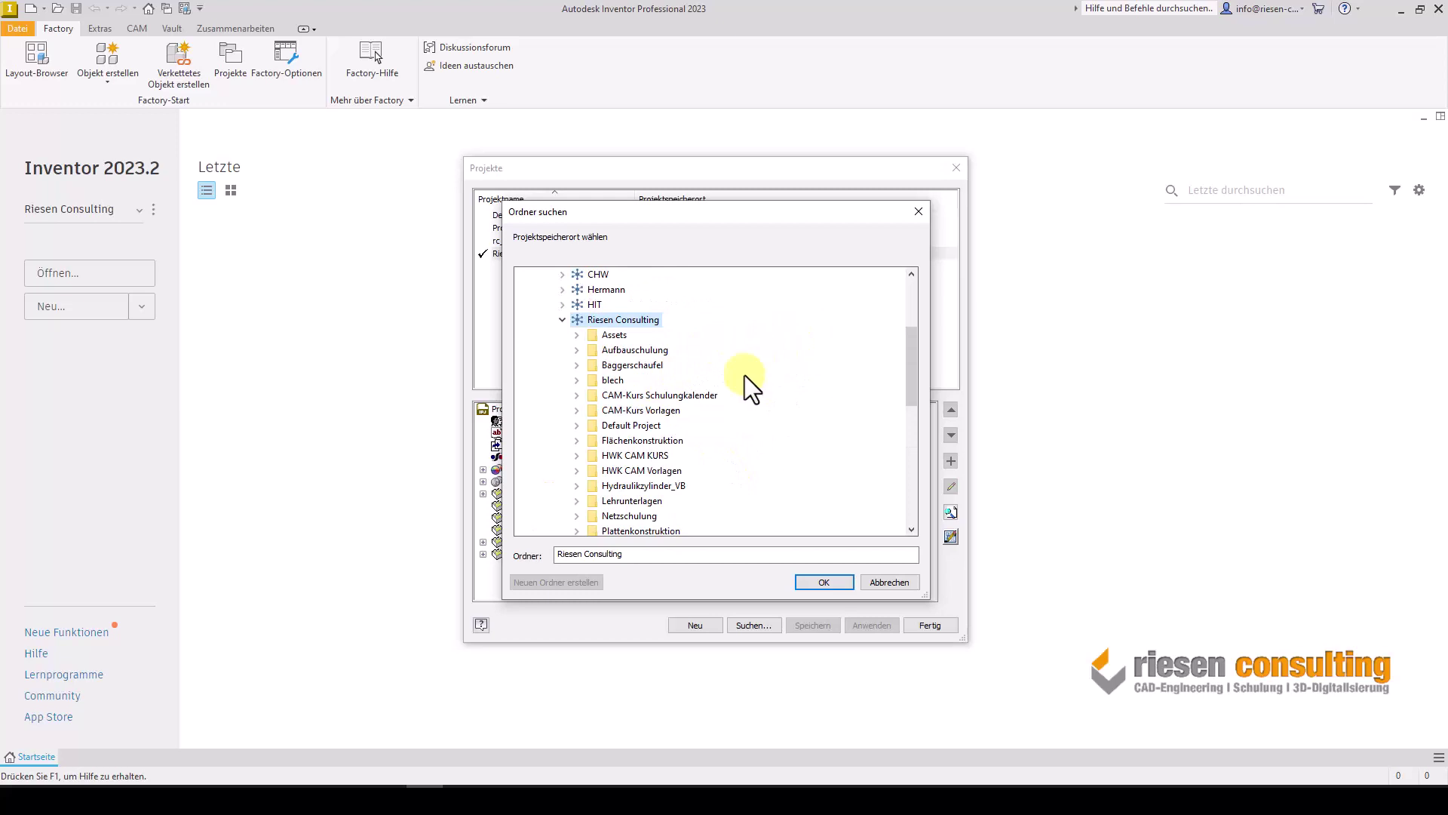
left_click(617, 381)
left_click(832, 588)
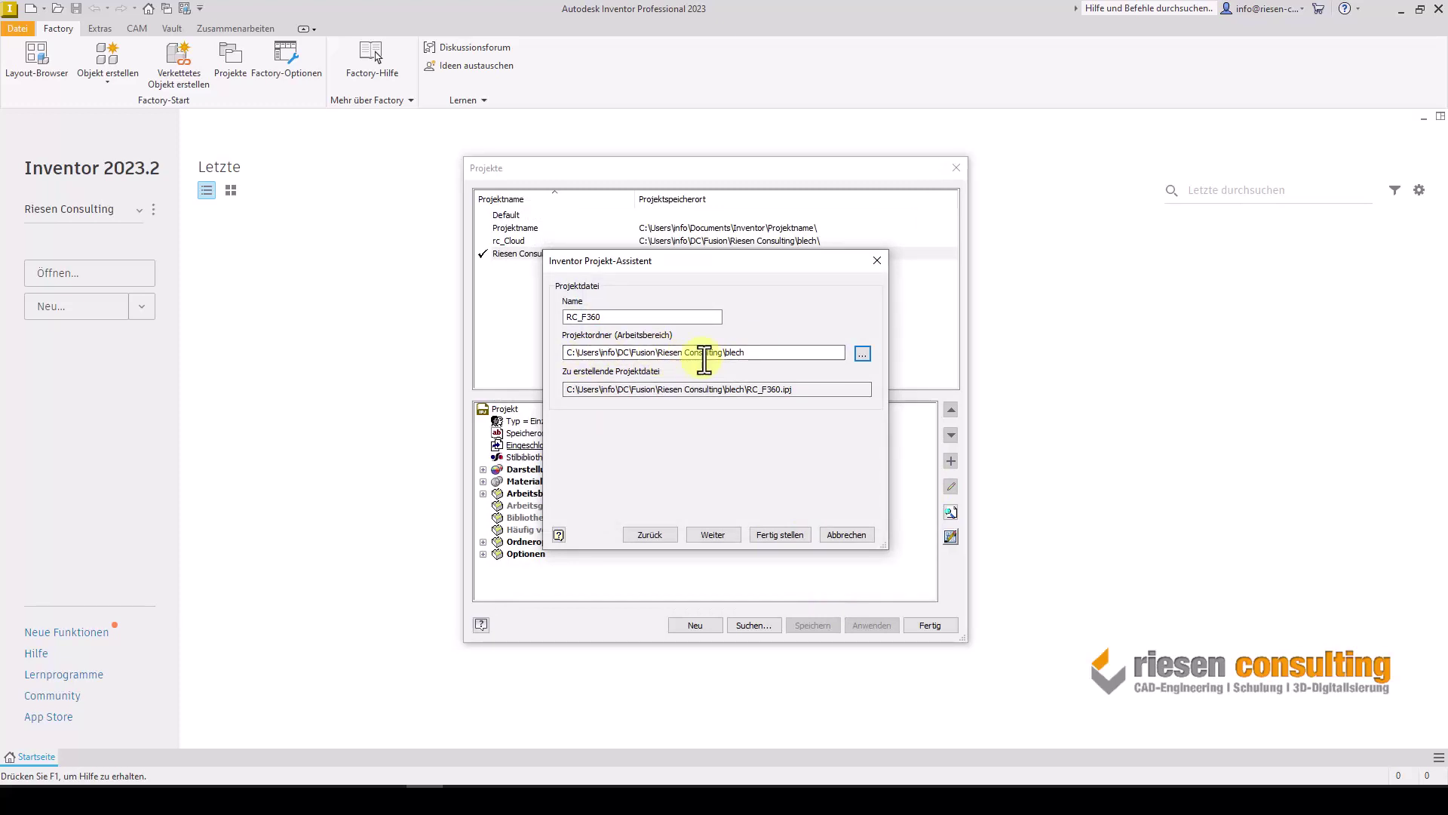
Leave the new-project wizard and close Projekte with RC_F360 active.
double_click(747, 353)
left_click(869, 534)
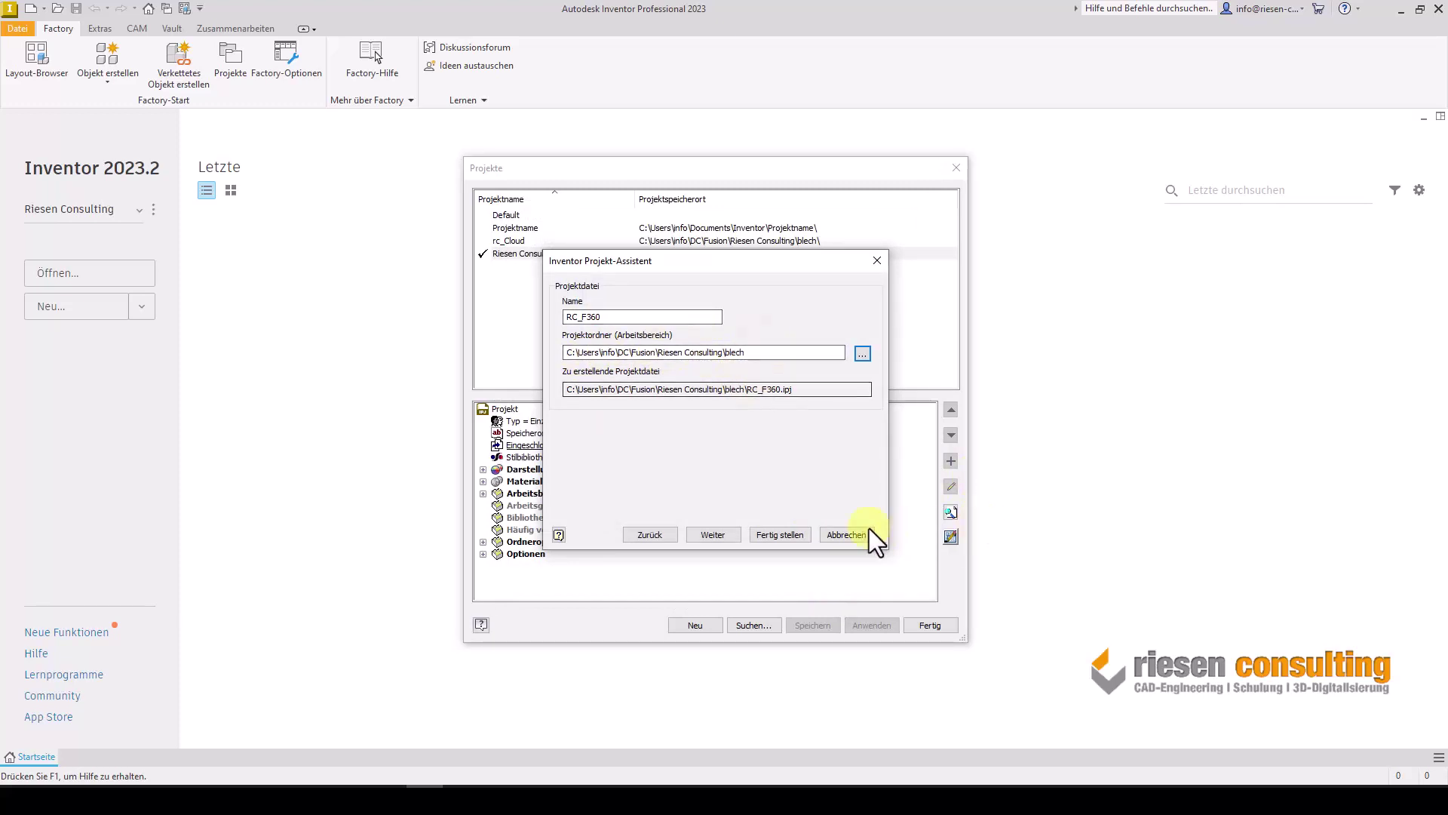
left_click(796, 531)
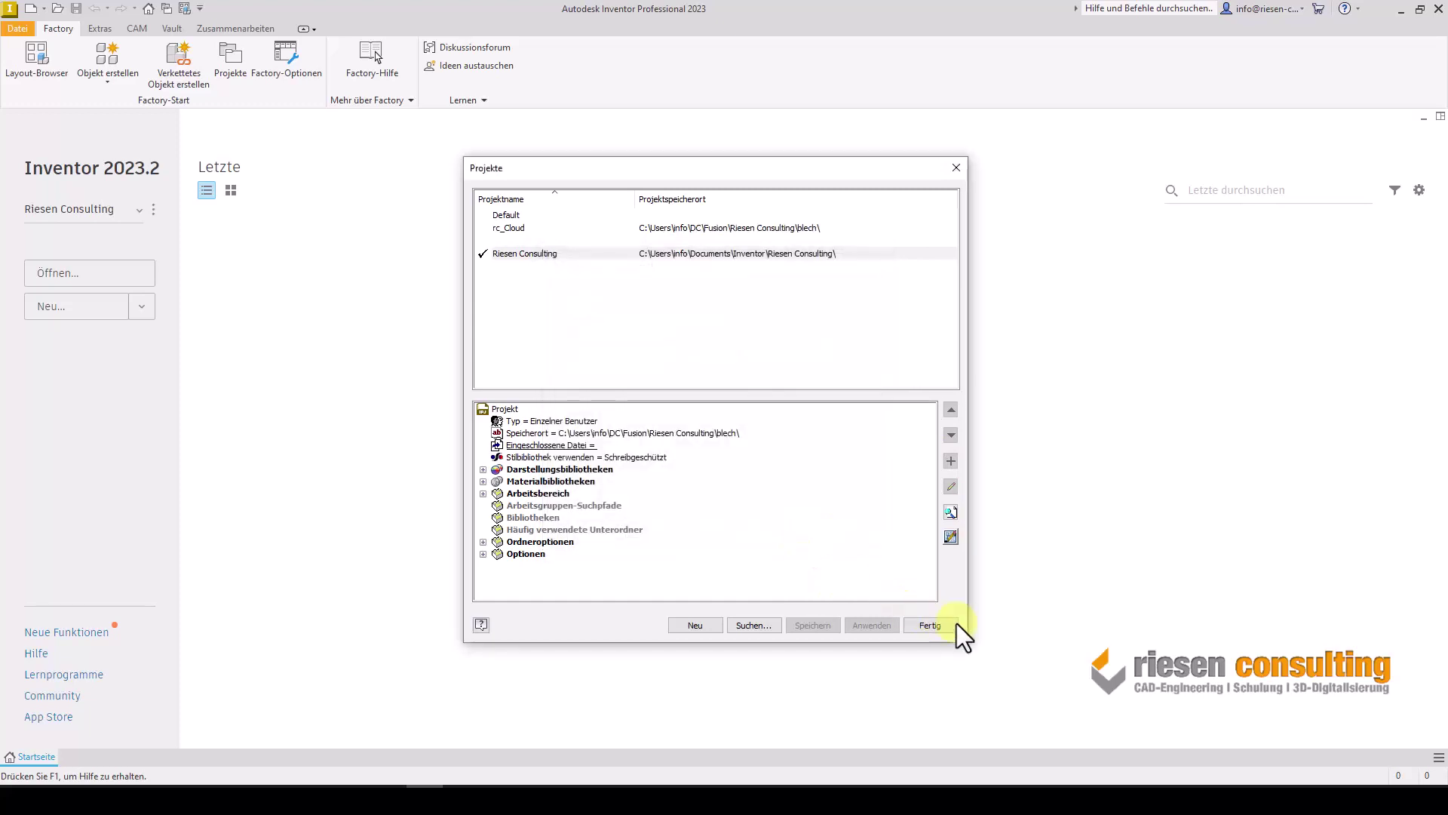
left_click(929, 624)
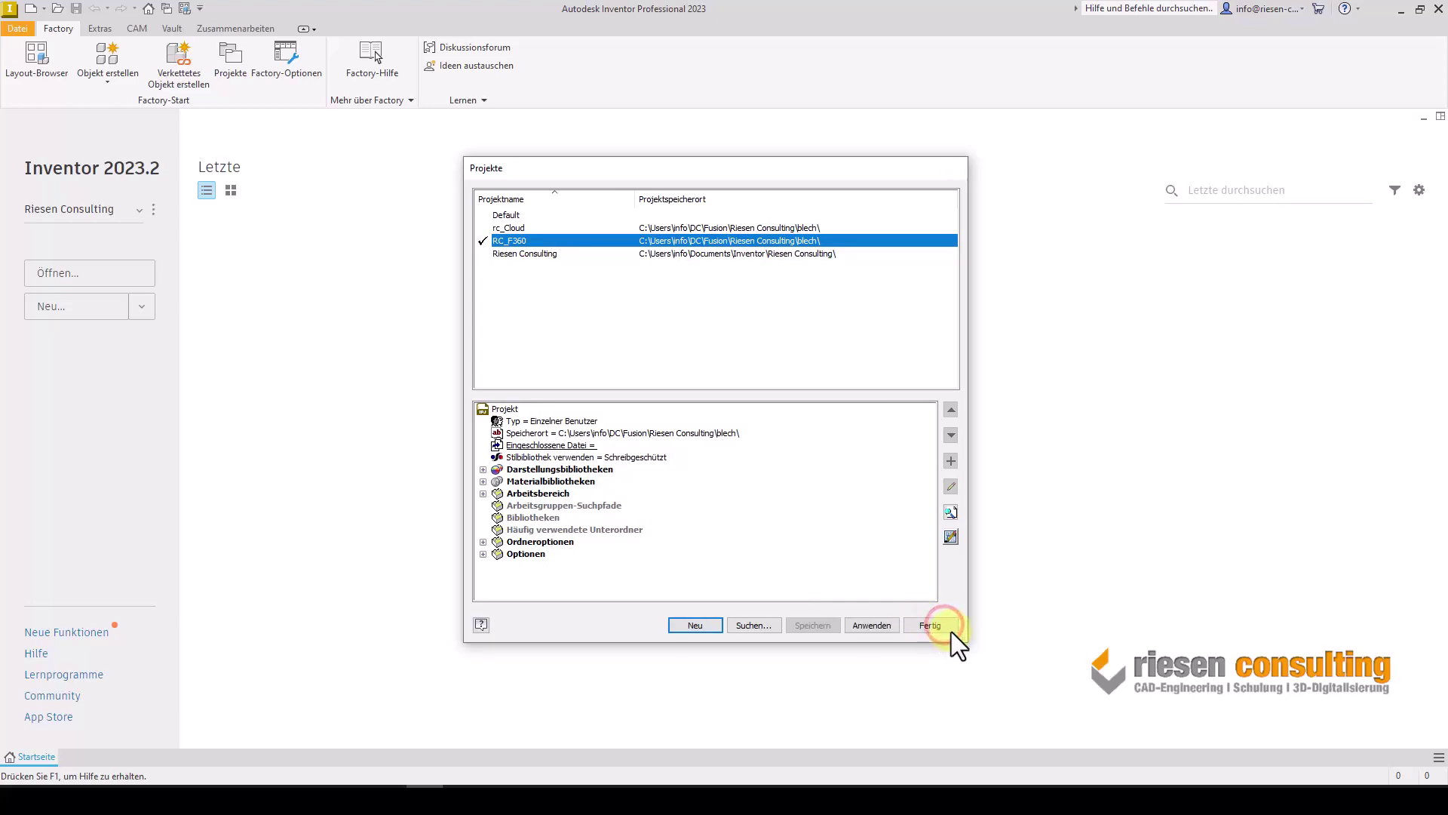
Create a new part from Standard.ipt and start a 2D sketch on the XY plane.
left_click(619, 426)
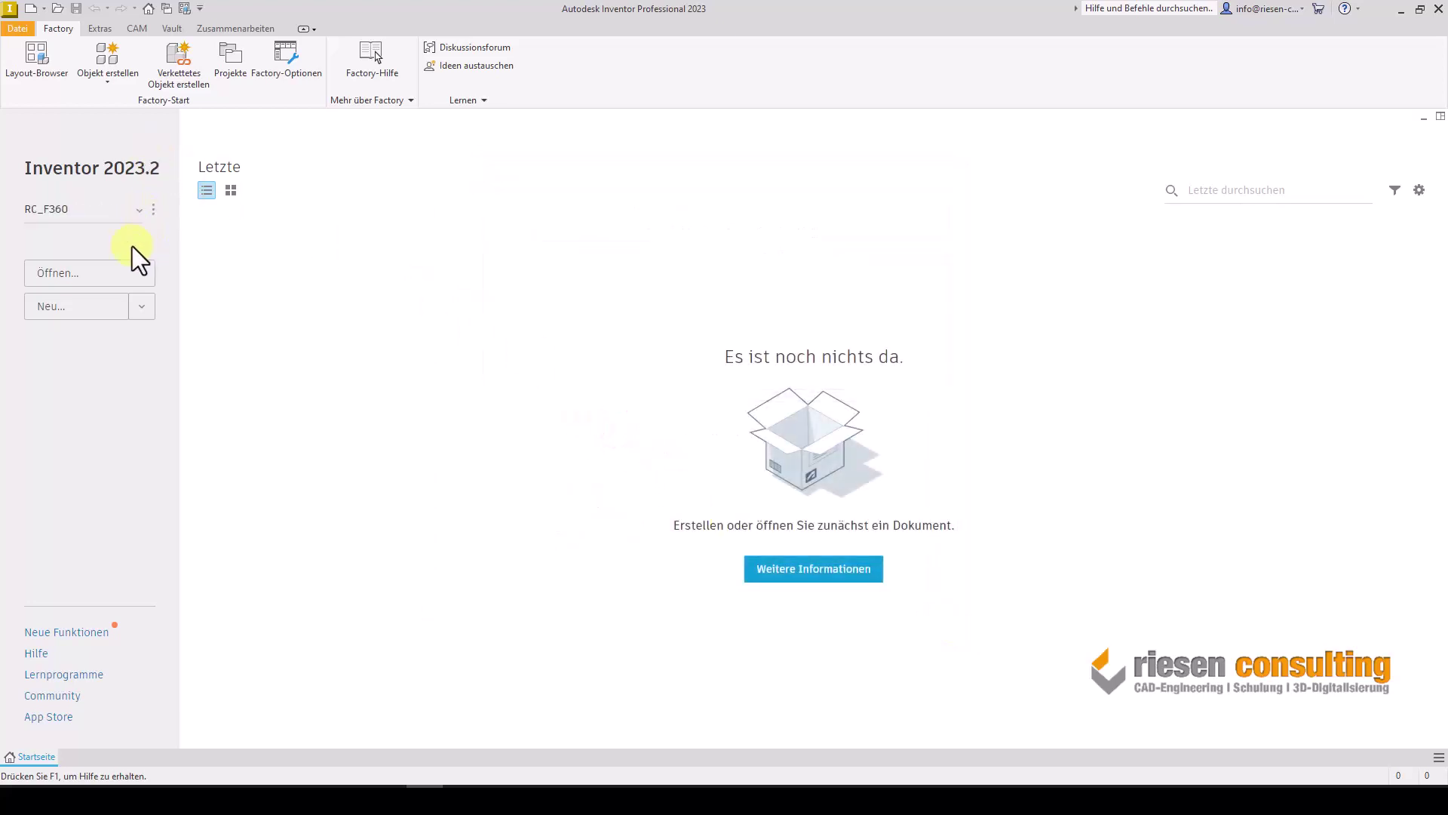
left_click(92, 305)
double_click(721, 268)
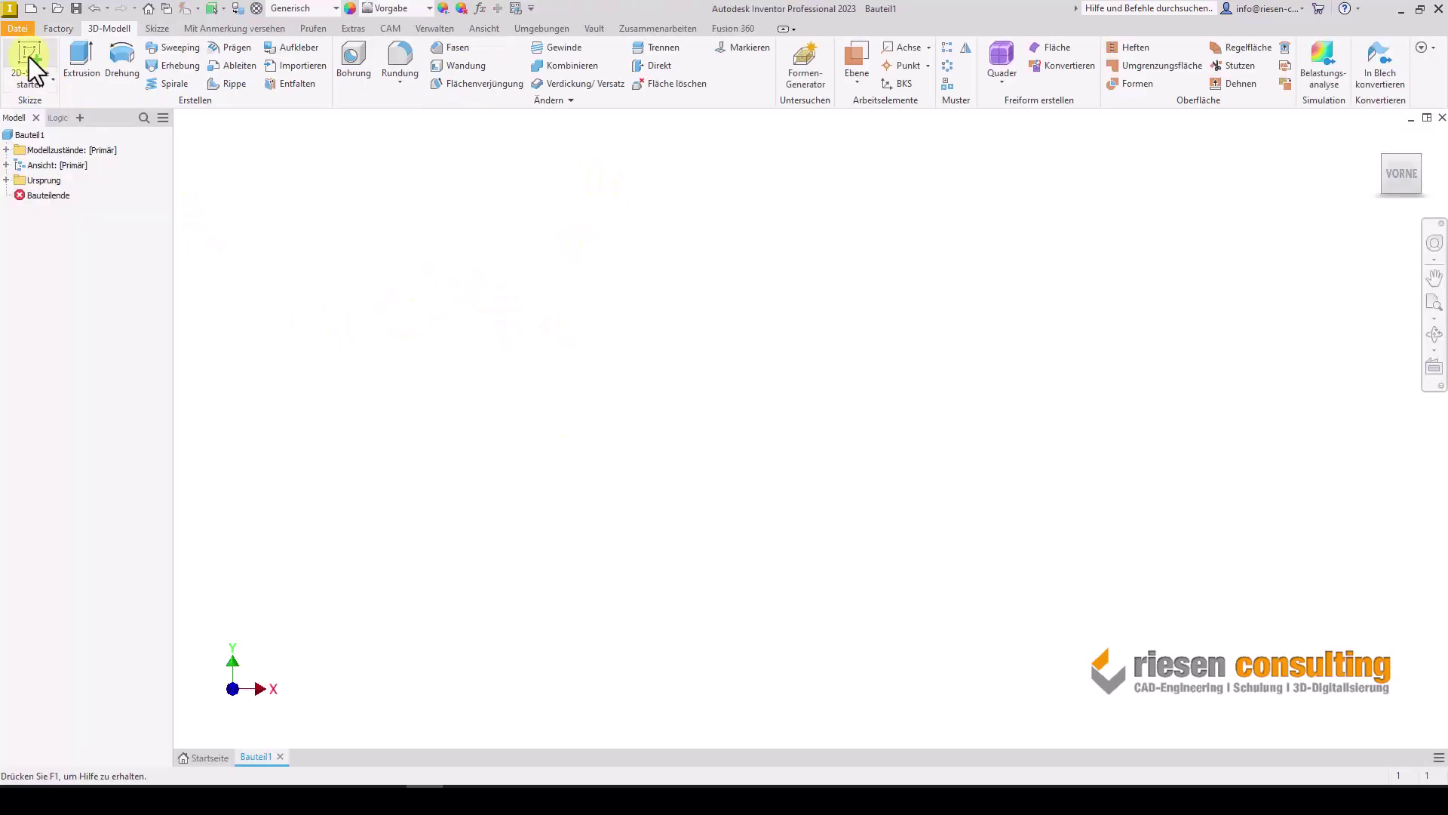
left_click(29, 56)
left_click(724, 221)
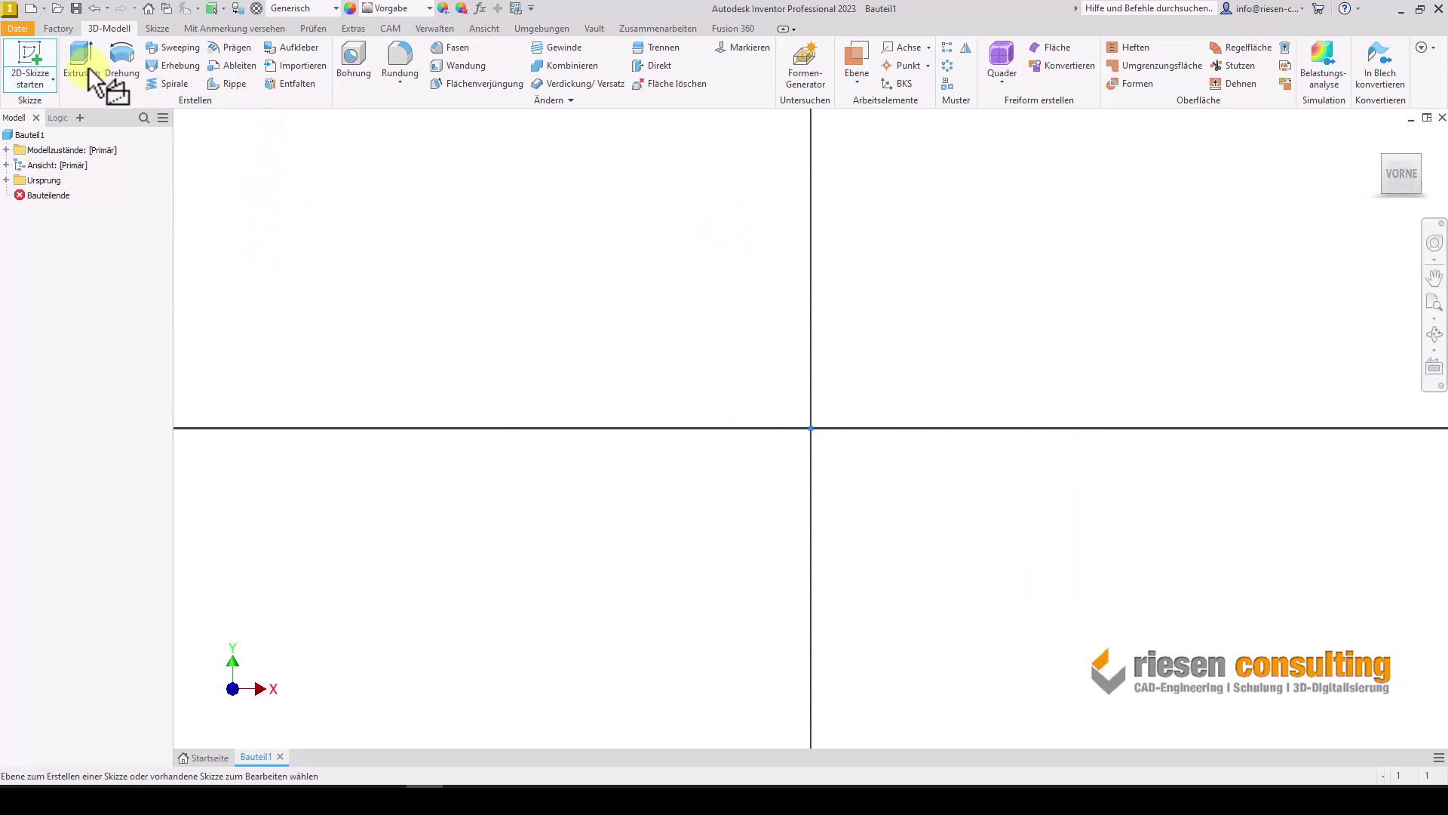
Sketch a circle centred at the origin and finish the sketch.
left_click(119, 54)
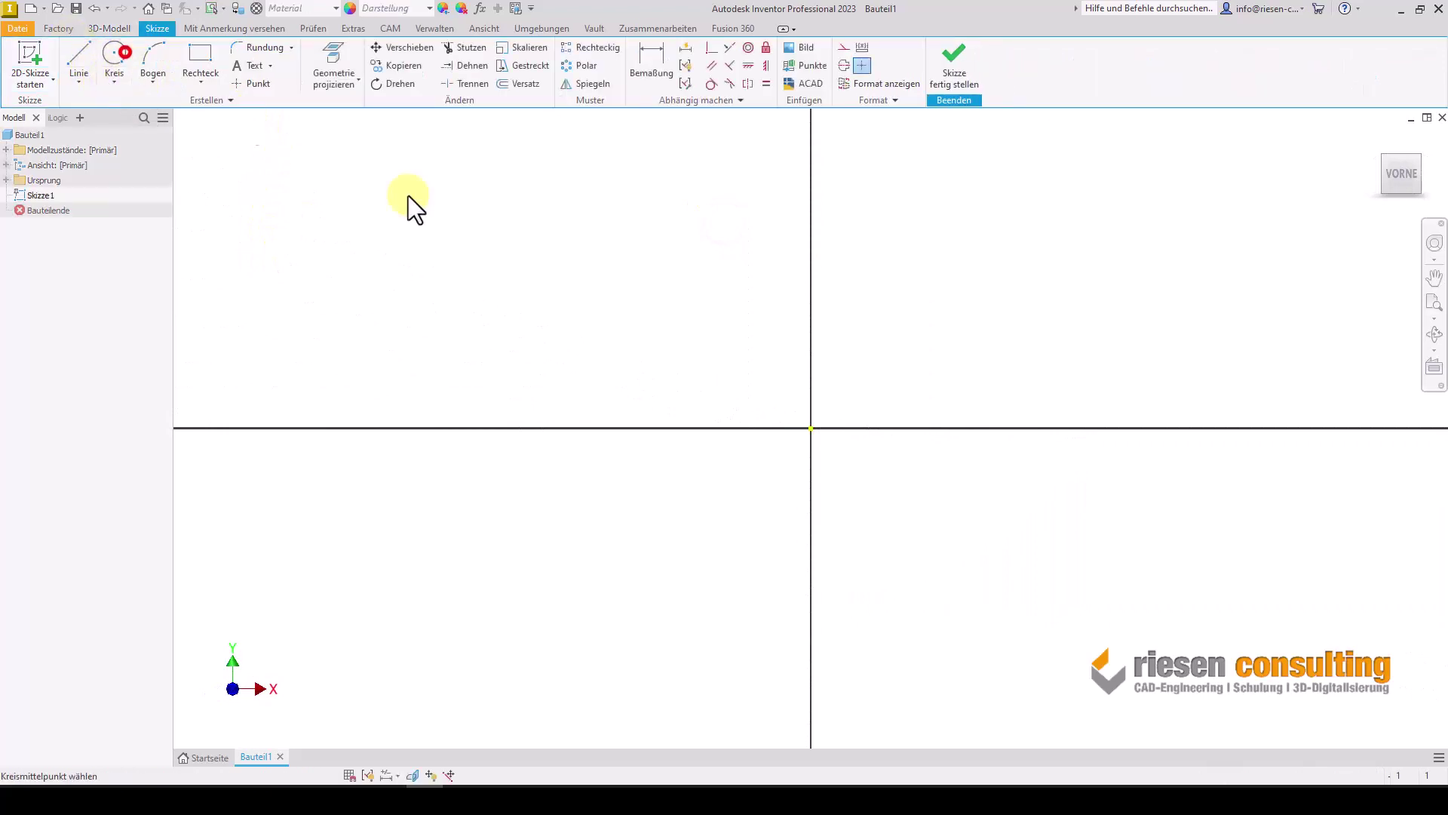
left_click(812, 427)
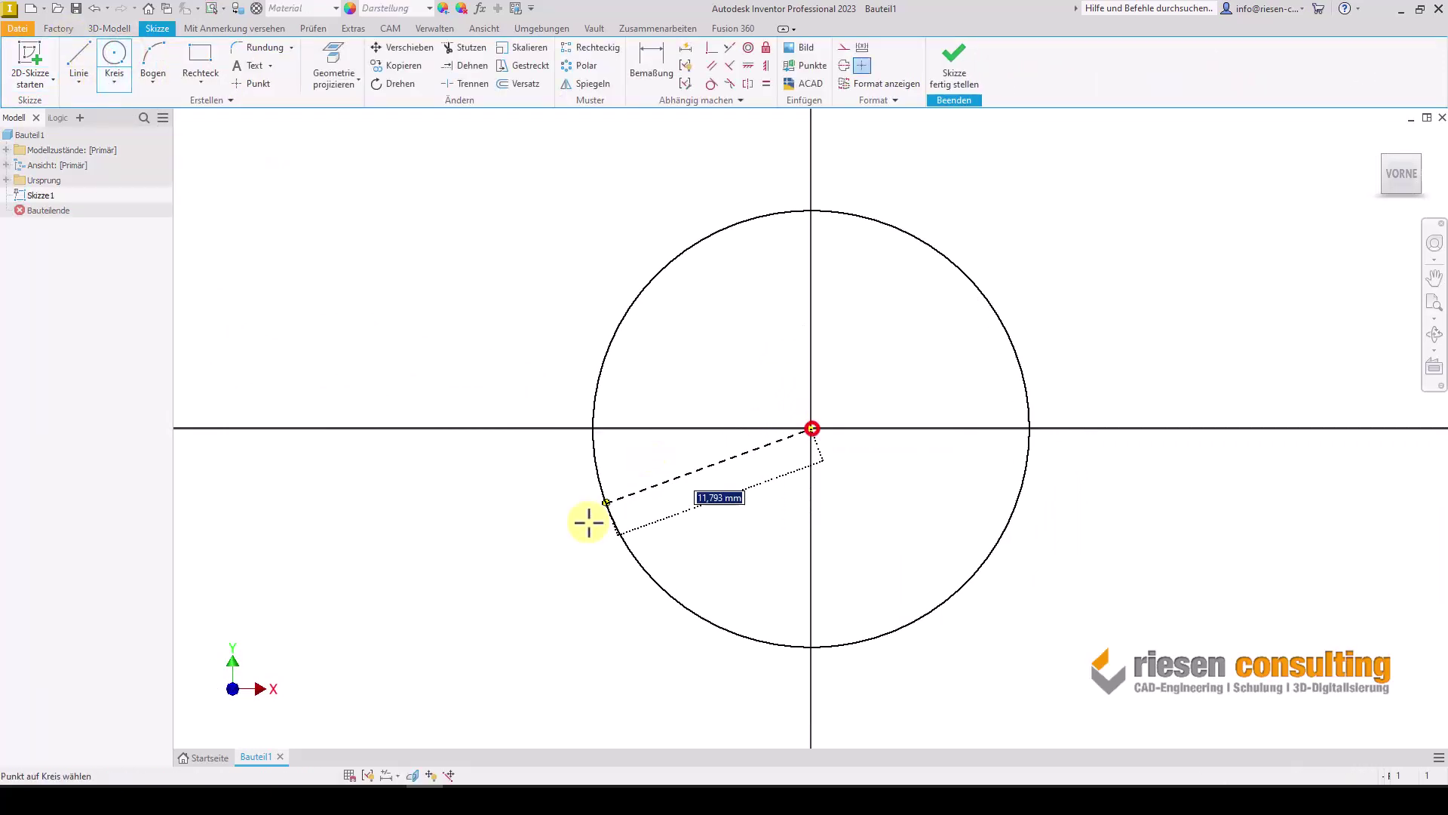
left_click(588, 522)
left_click(952, 59)
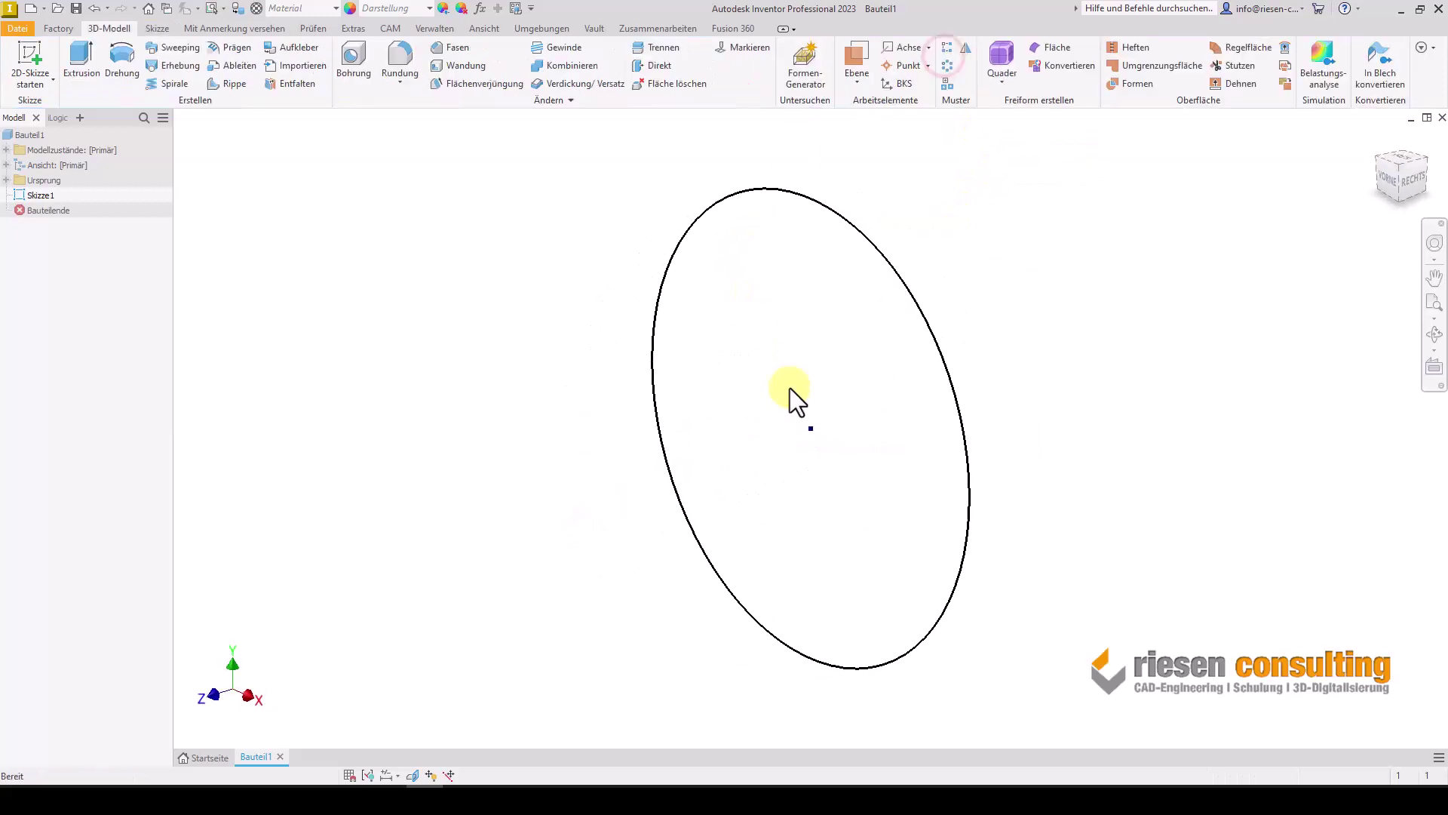
Extrude the circle 10 mm as Extrusion1.
left_click(86, 56)
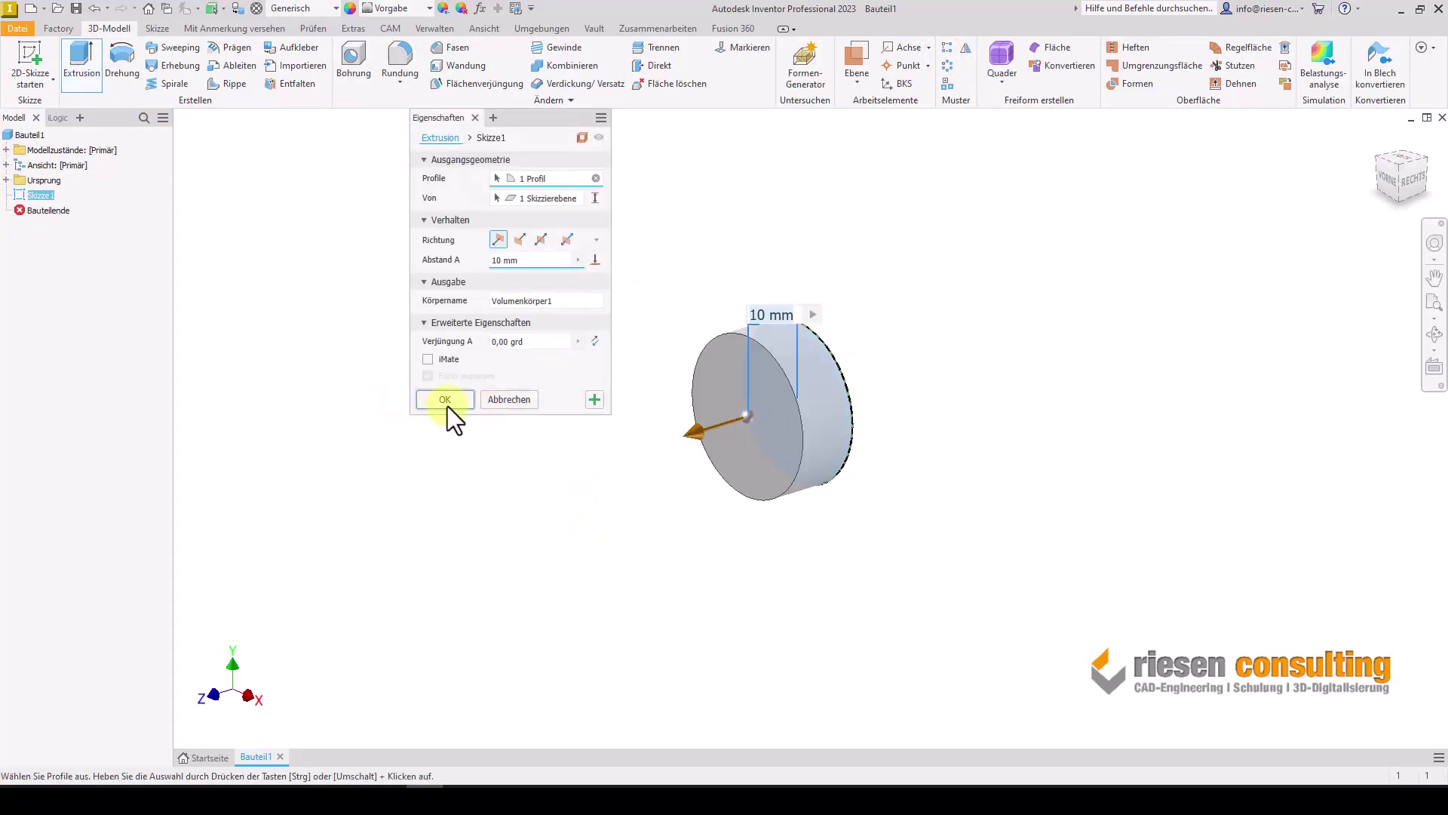
left_click(445, 400)
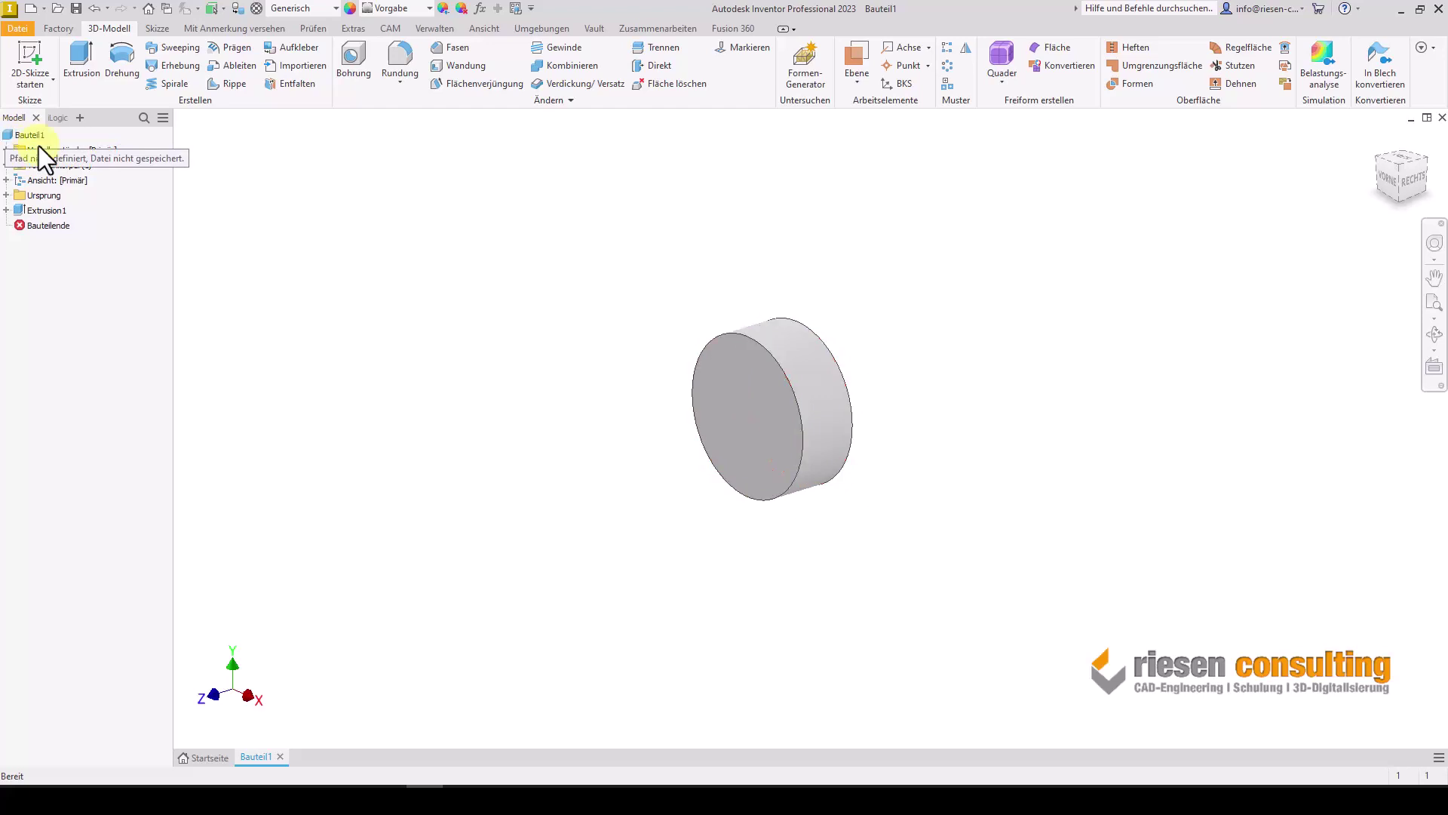
left_click(405, 299)
Save the cylinder under the file name TEST YOUTUBE in blech, then close the document.
left_click(76, 8)
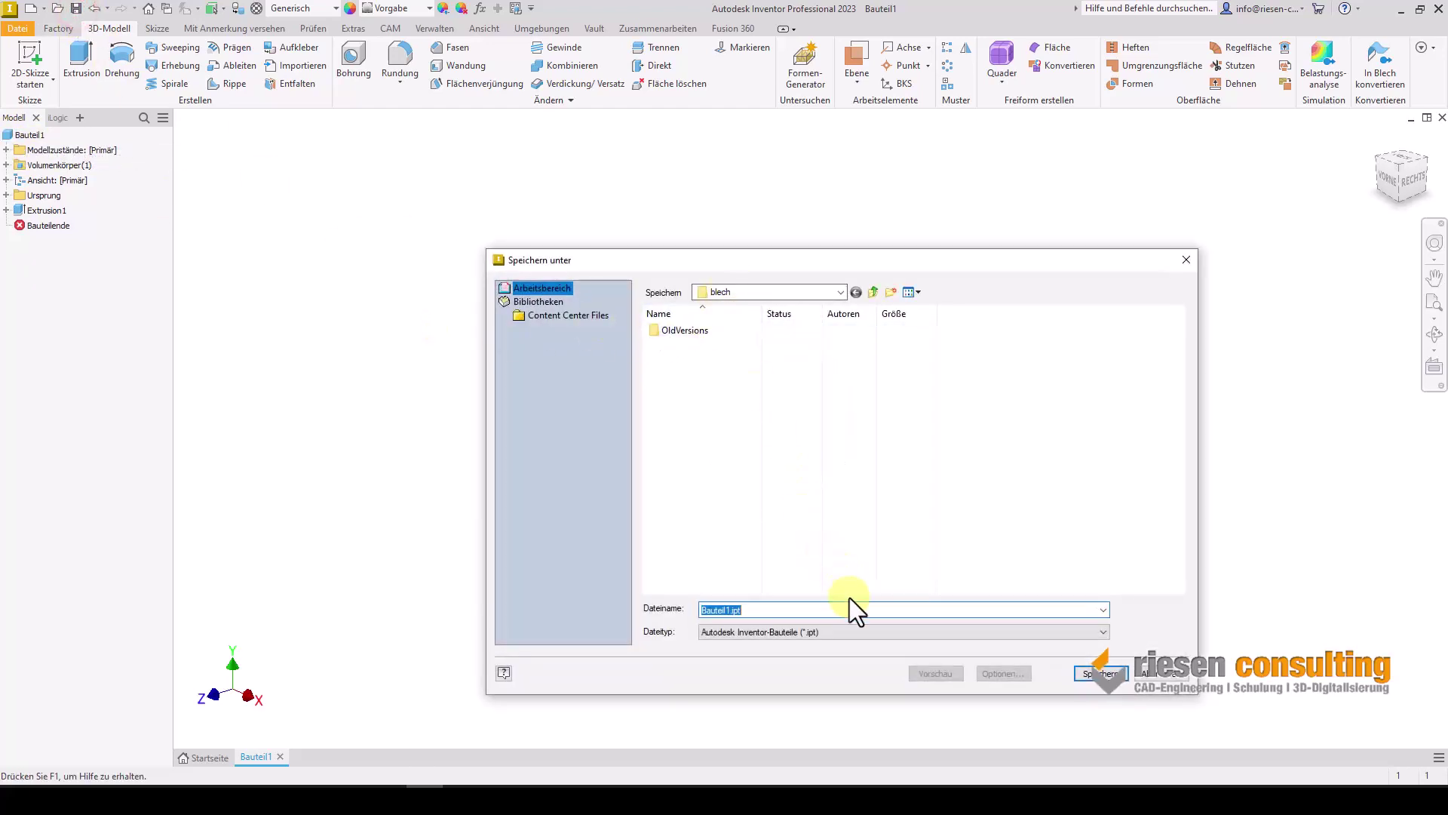
type("T")
type("EST")
type(" YOITUBE")
key("BackSpace")
type("U")
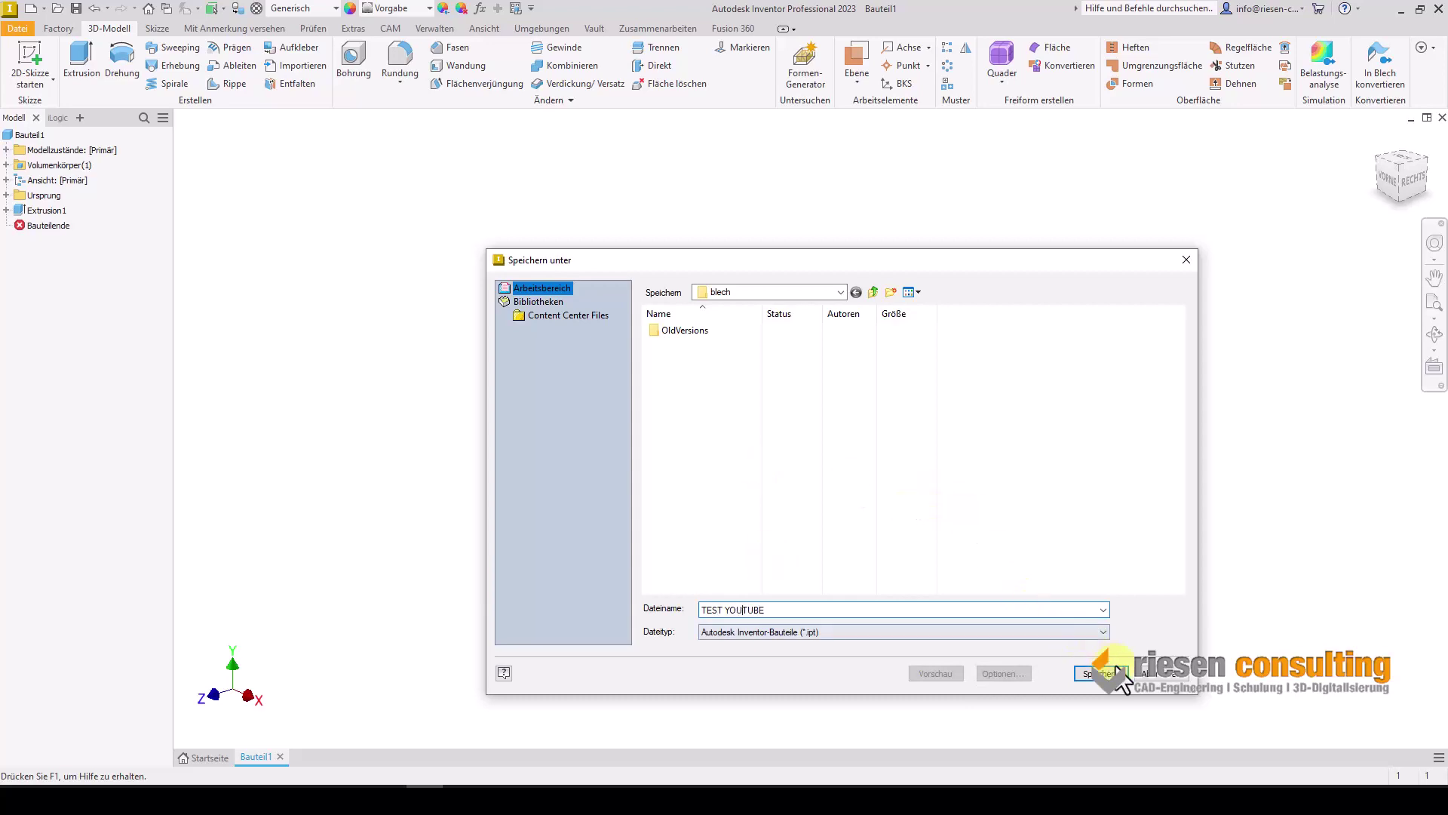
left_click(1086, 674)
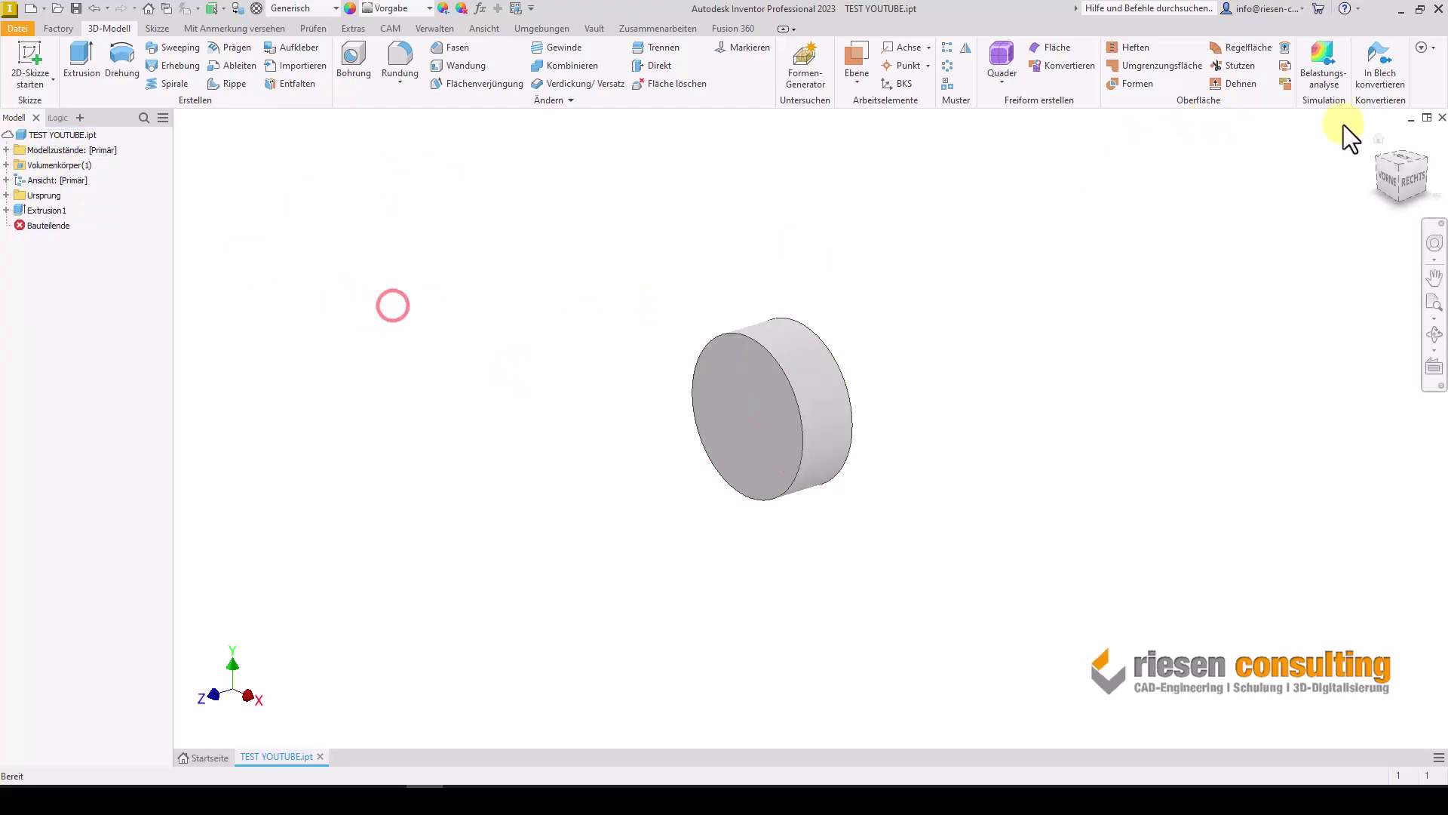
left_click(1441, 118)
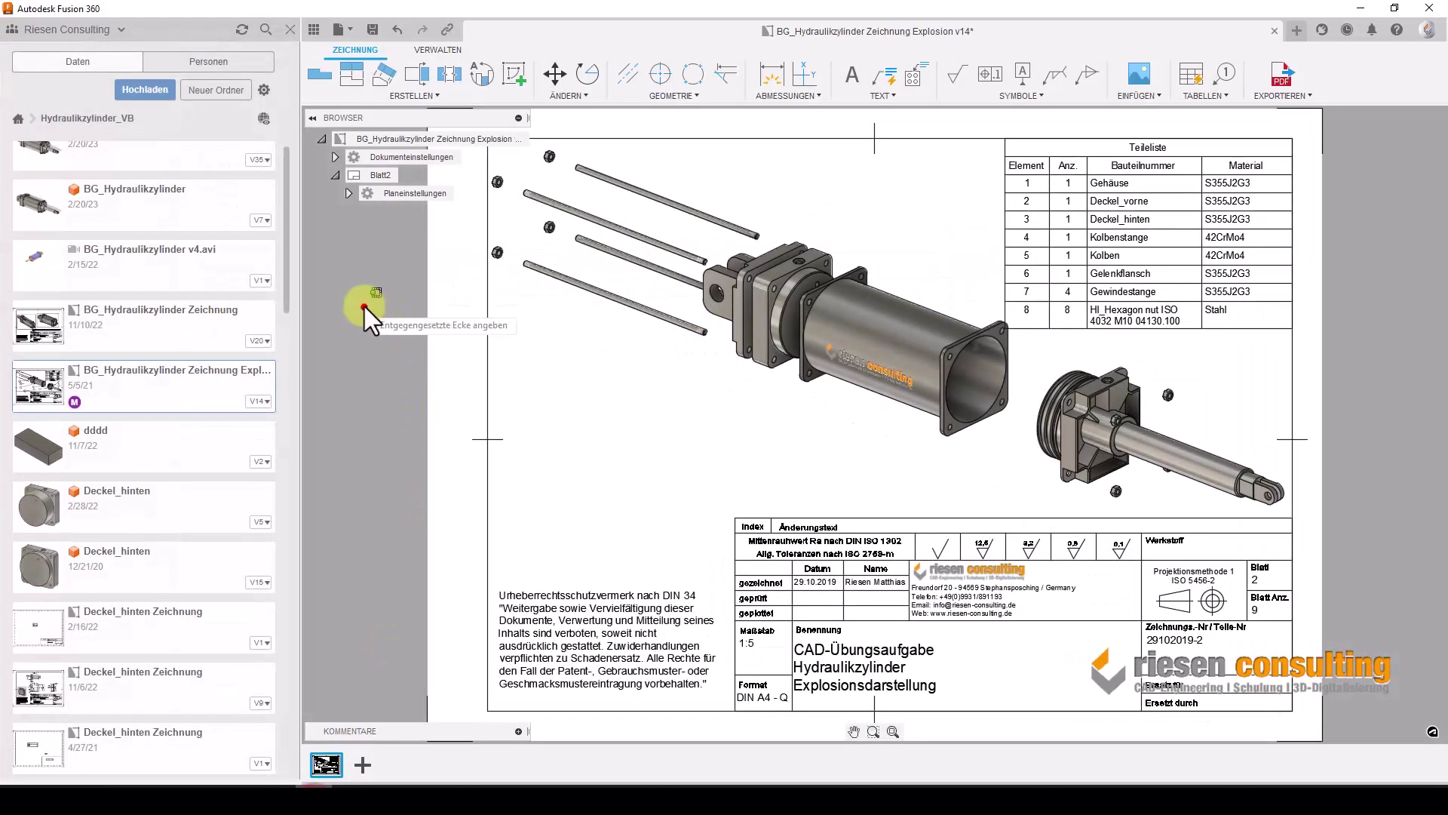
From Alle Projekte, open the blech project and then TEST YOUTUBE.ipt.
left_click(365, 310)
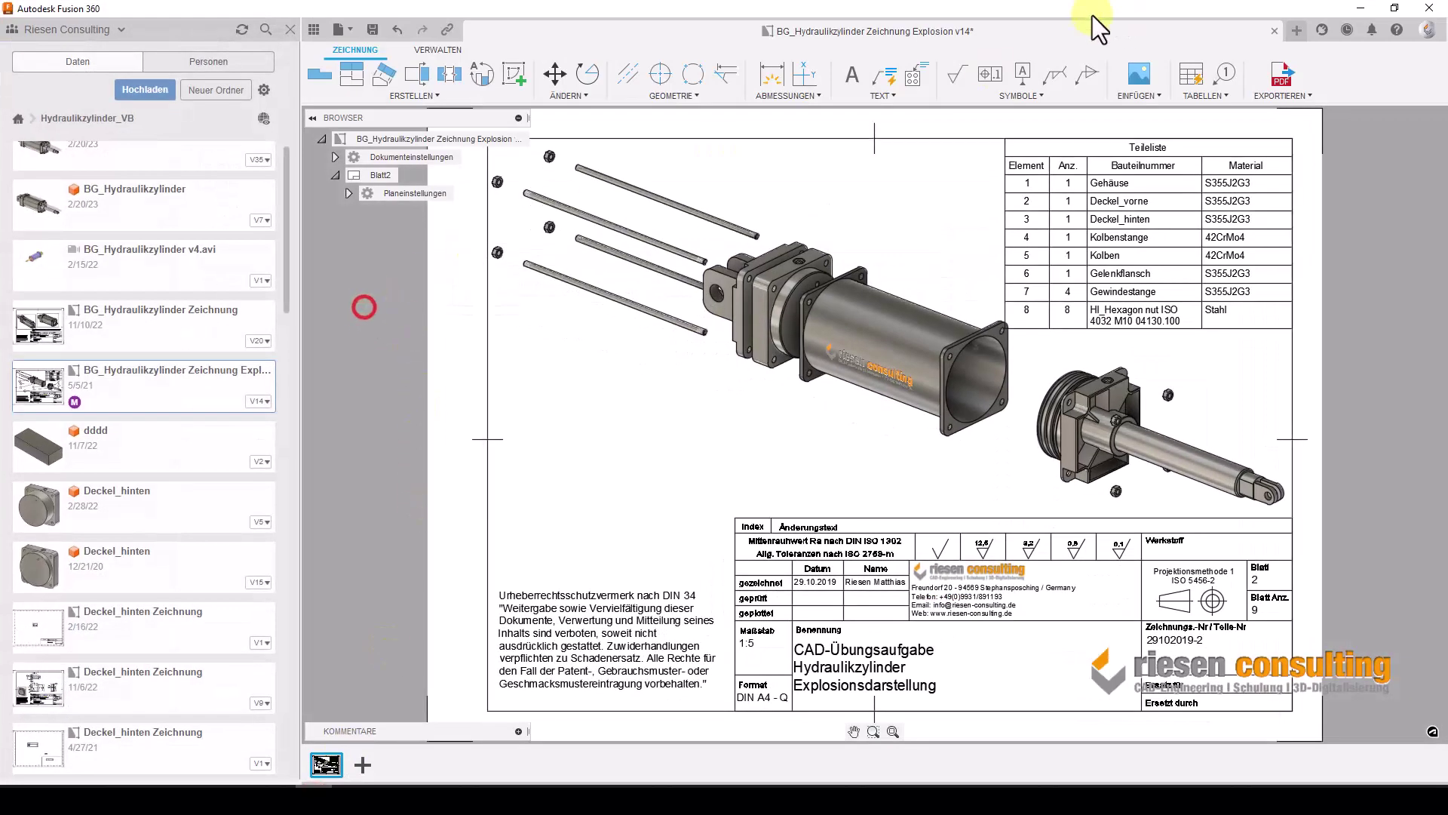
left_click(17, 119)
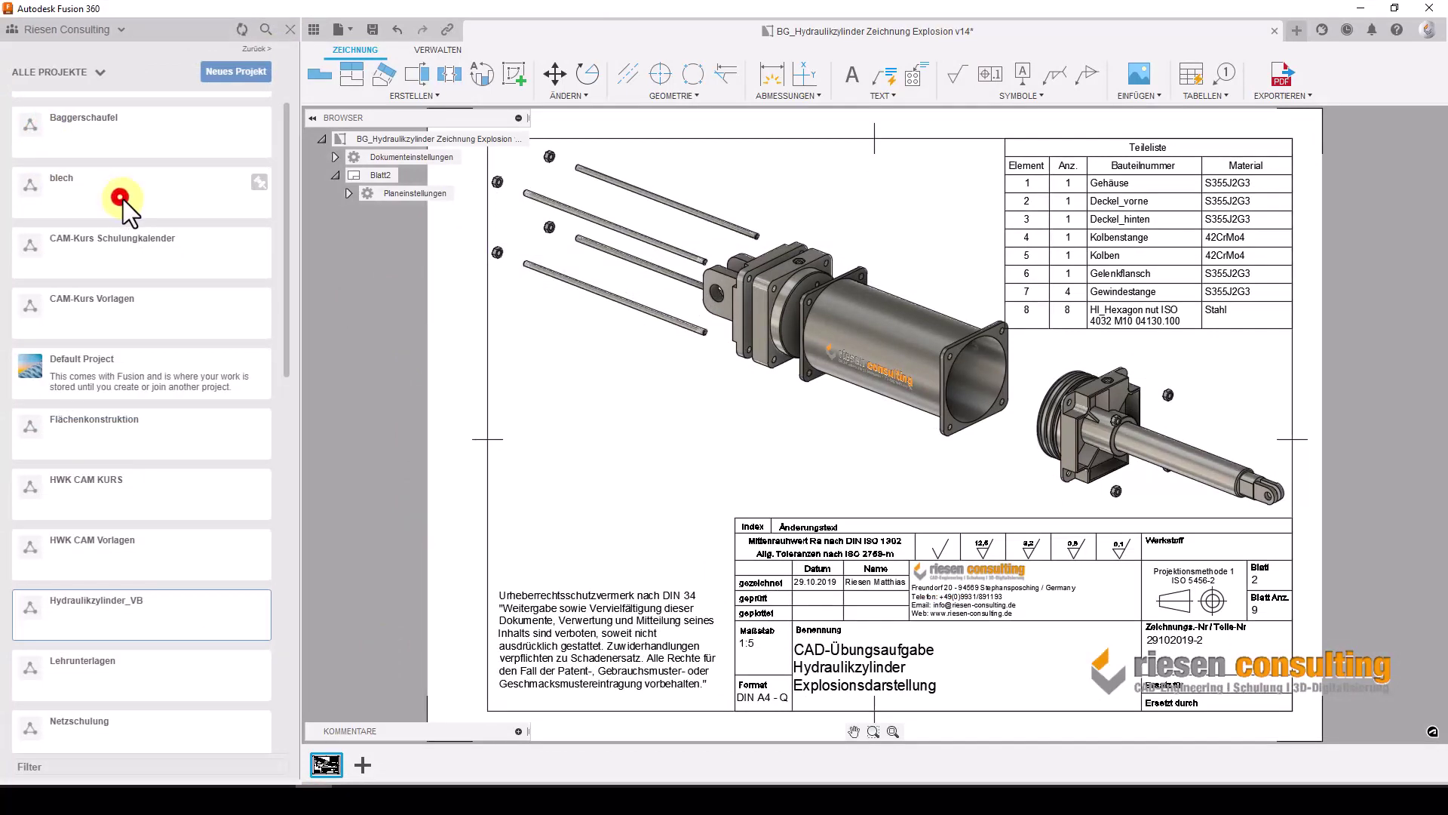
left_click(163, 197)
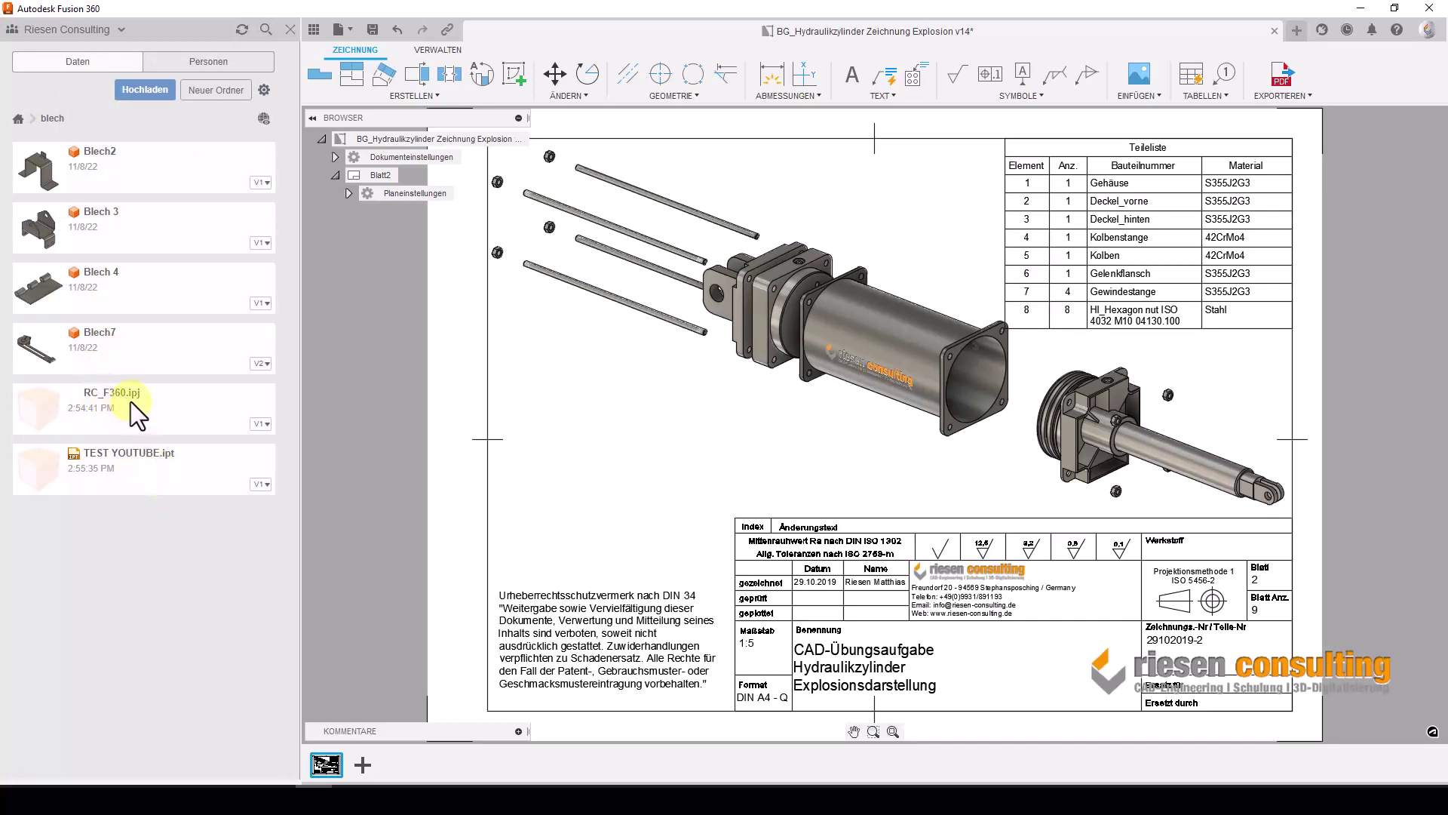
double_click(163, 466)
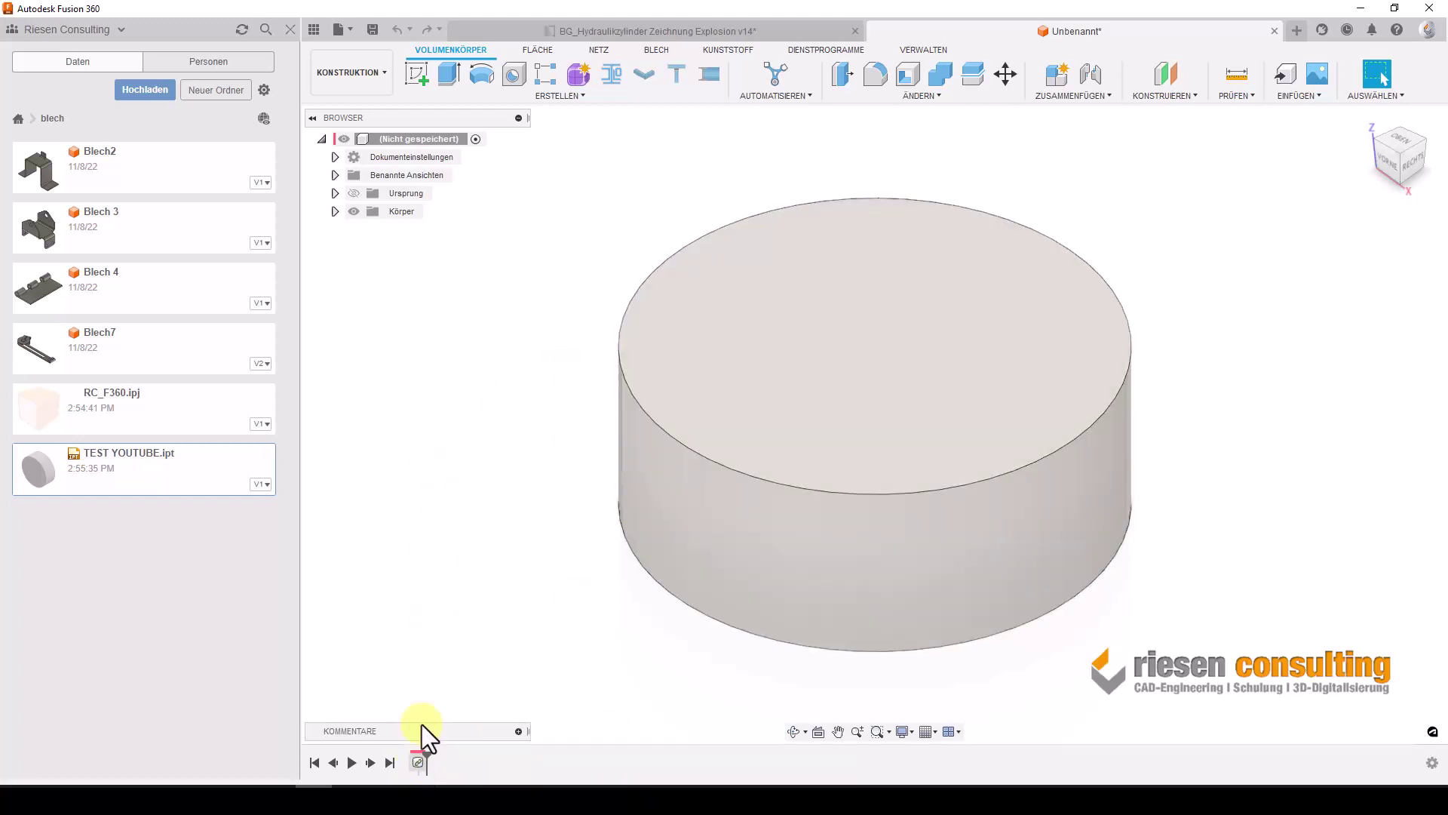
Expand the Körper folder to list the imported Volumenkörper1.
left_click(333, 212)
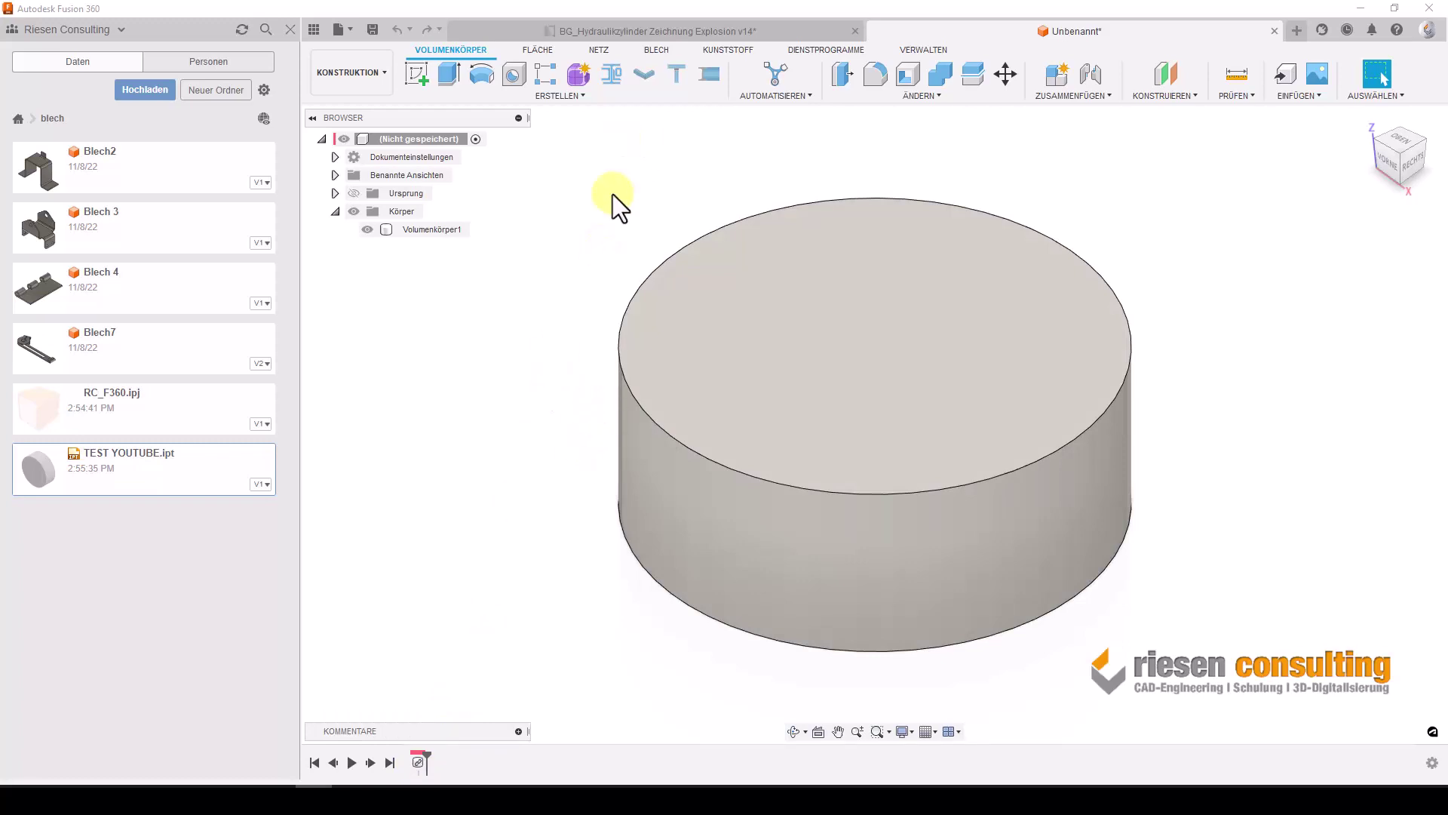
Round the cylinder's top circular edge with a 5 mm fillet.
left_click(874, 73)
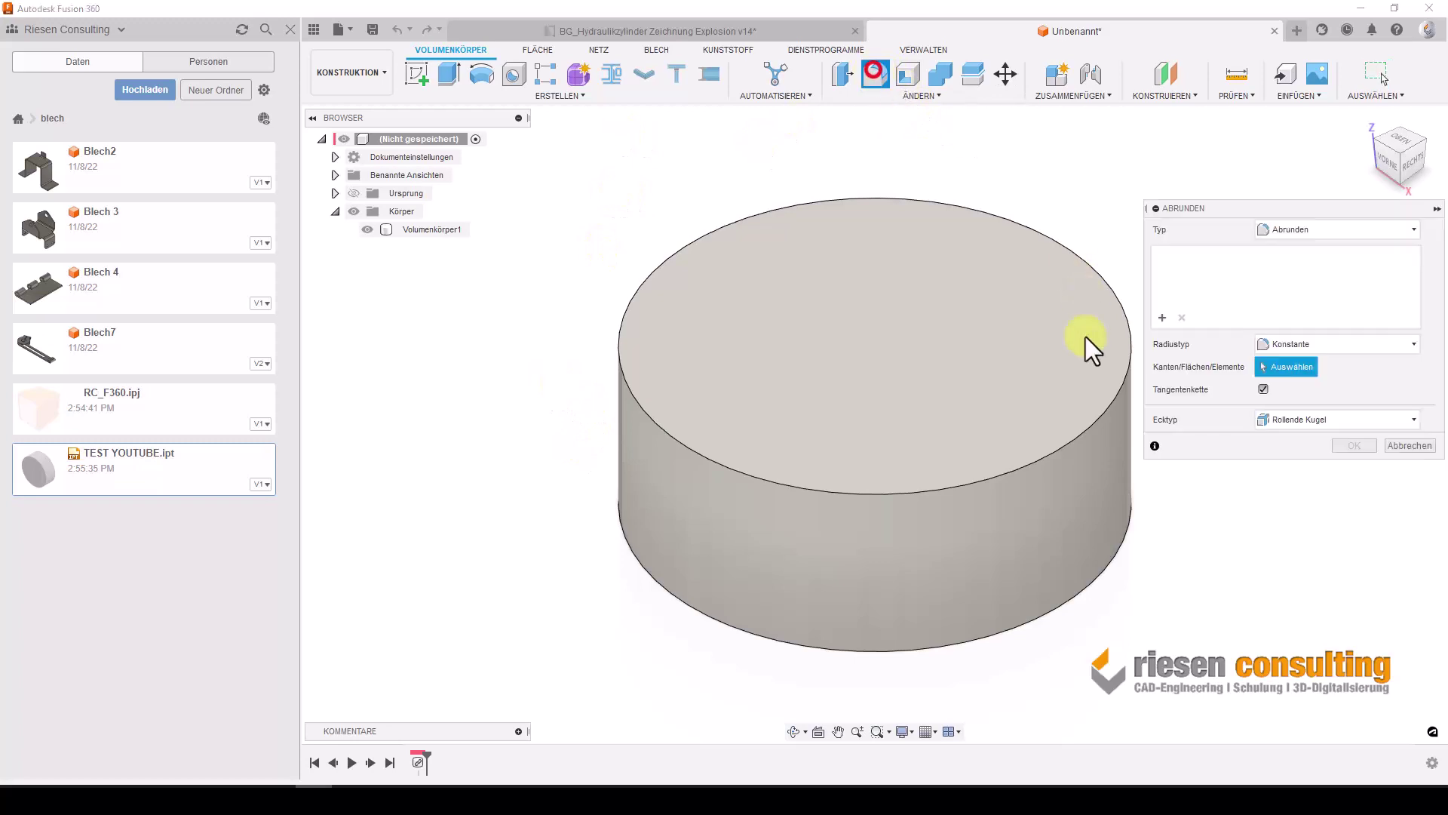
left_click(1069, 439)
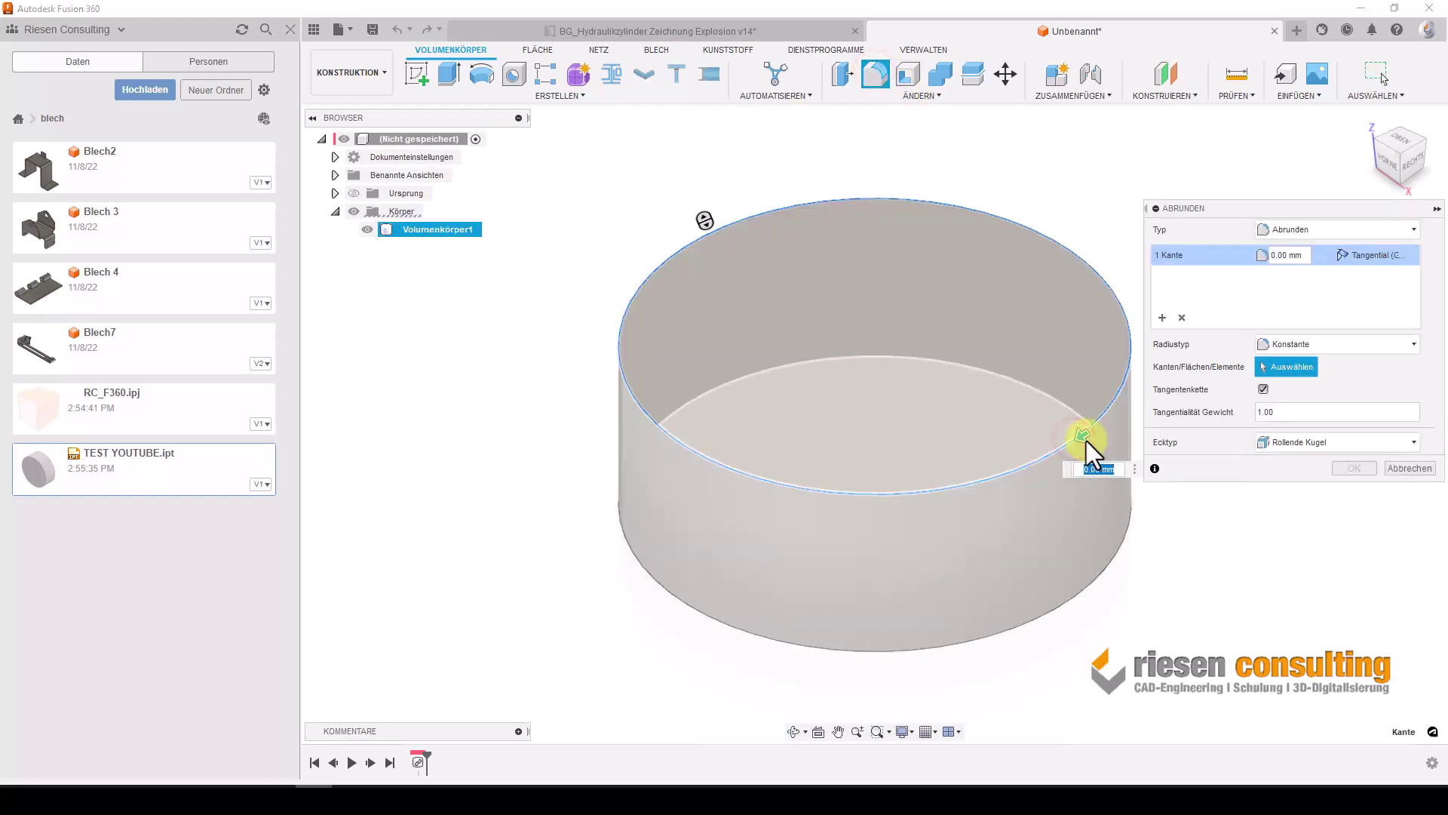
left_click(1087, 441)
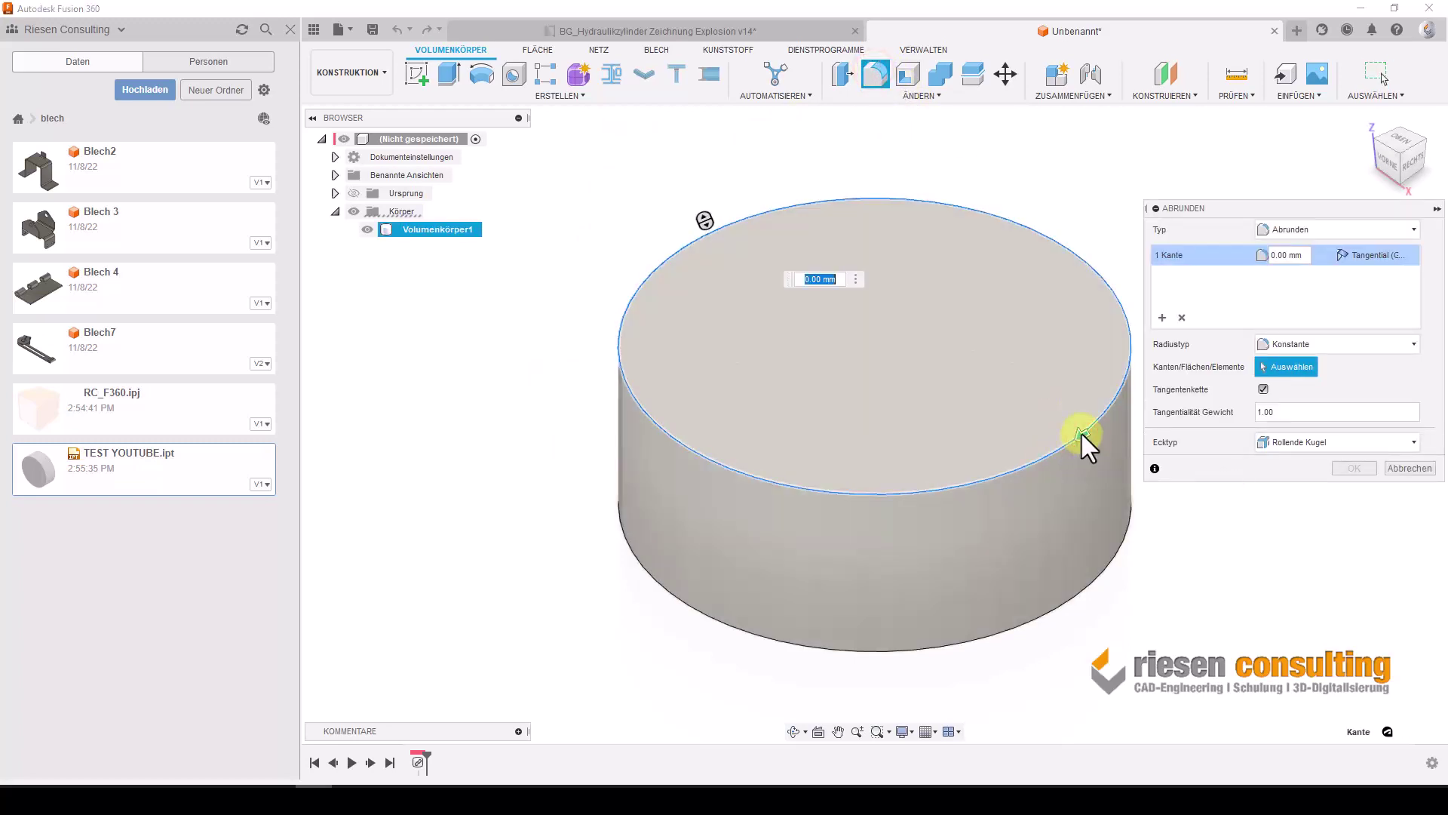
left_click(1086, 435)
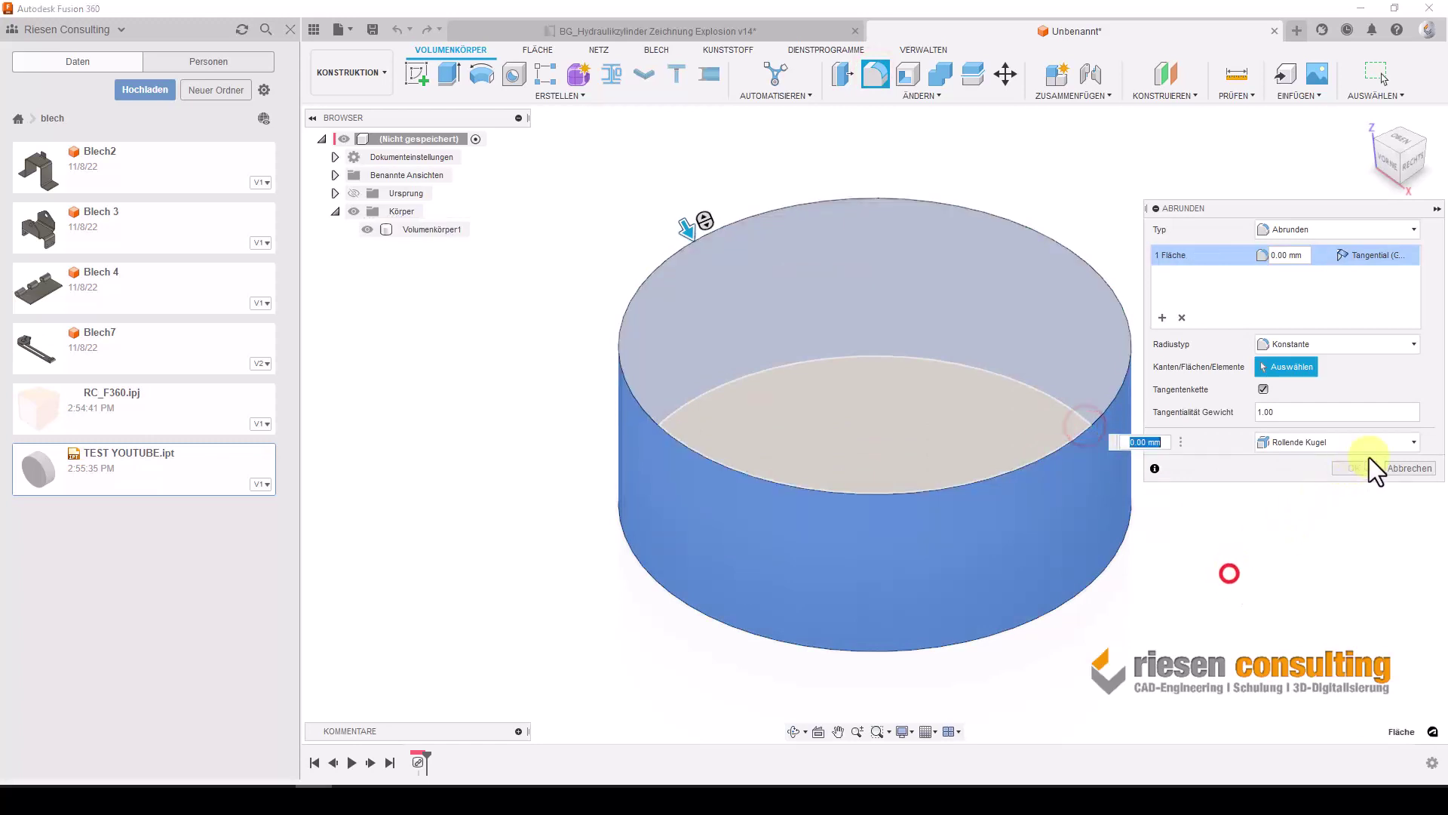
left_click(1404, 468)
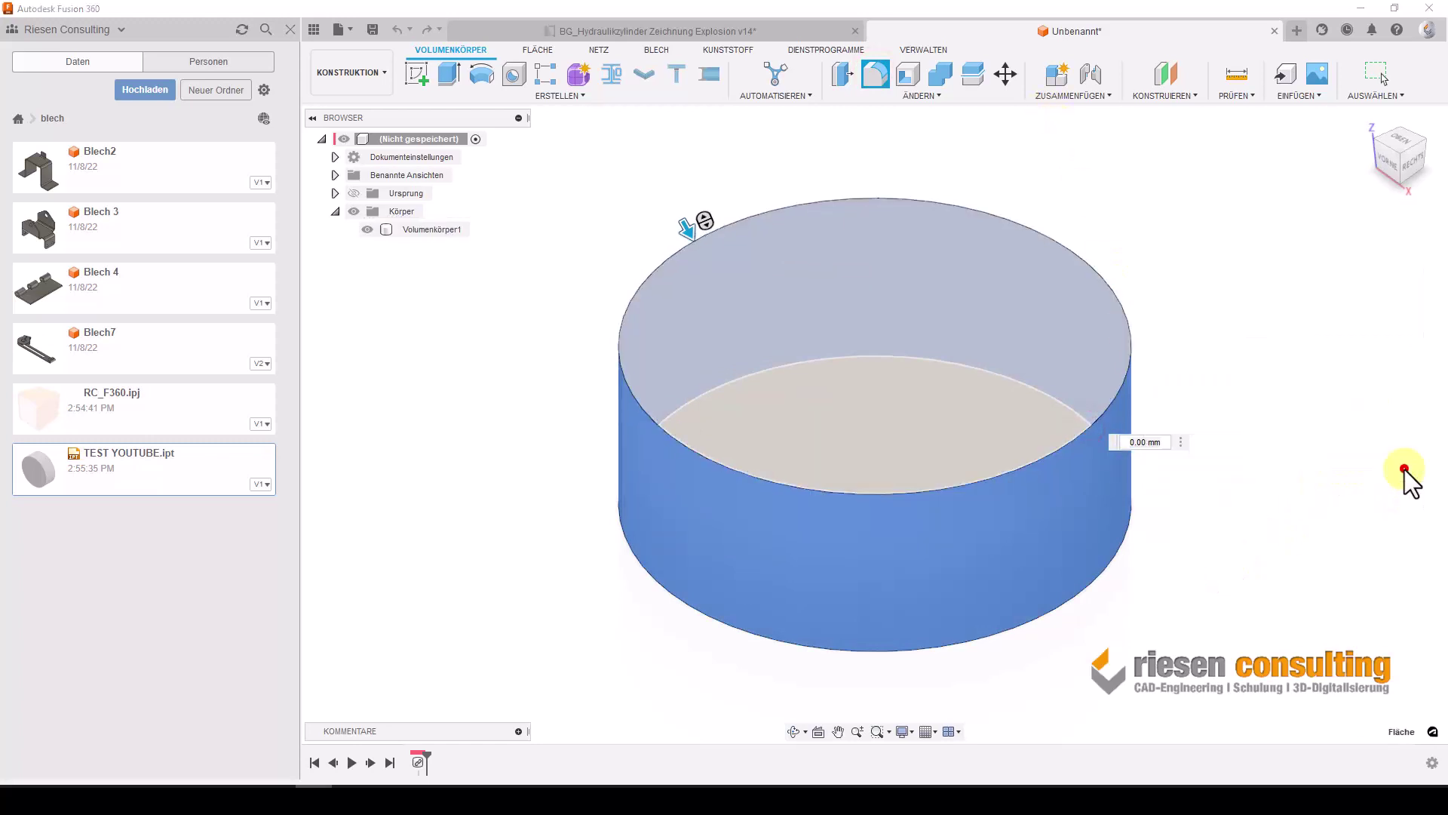
left_click(875, 75)
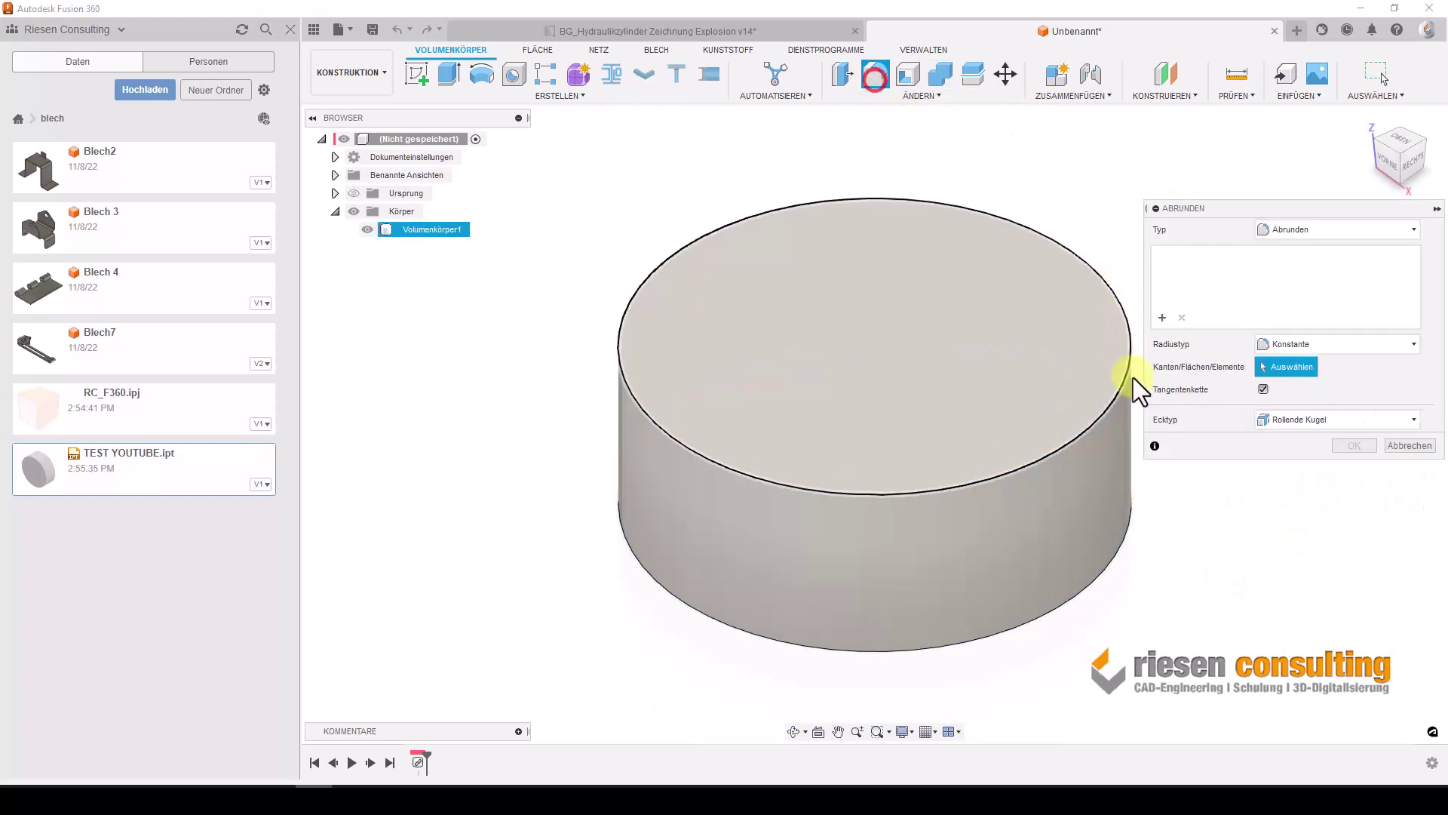
left_click(1126, 380)
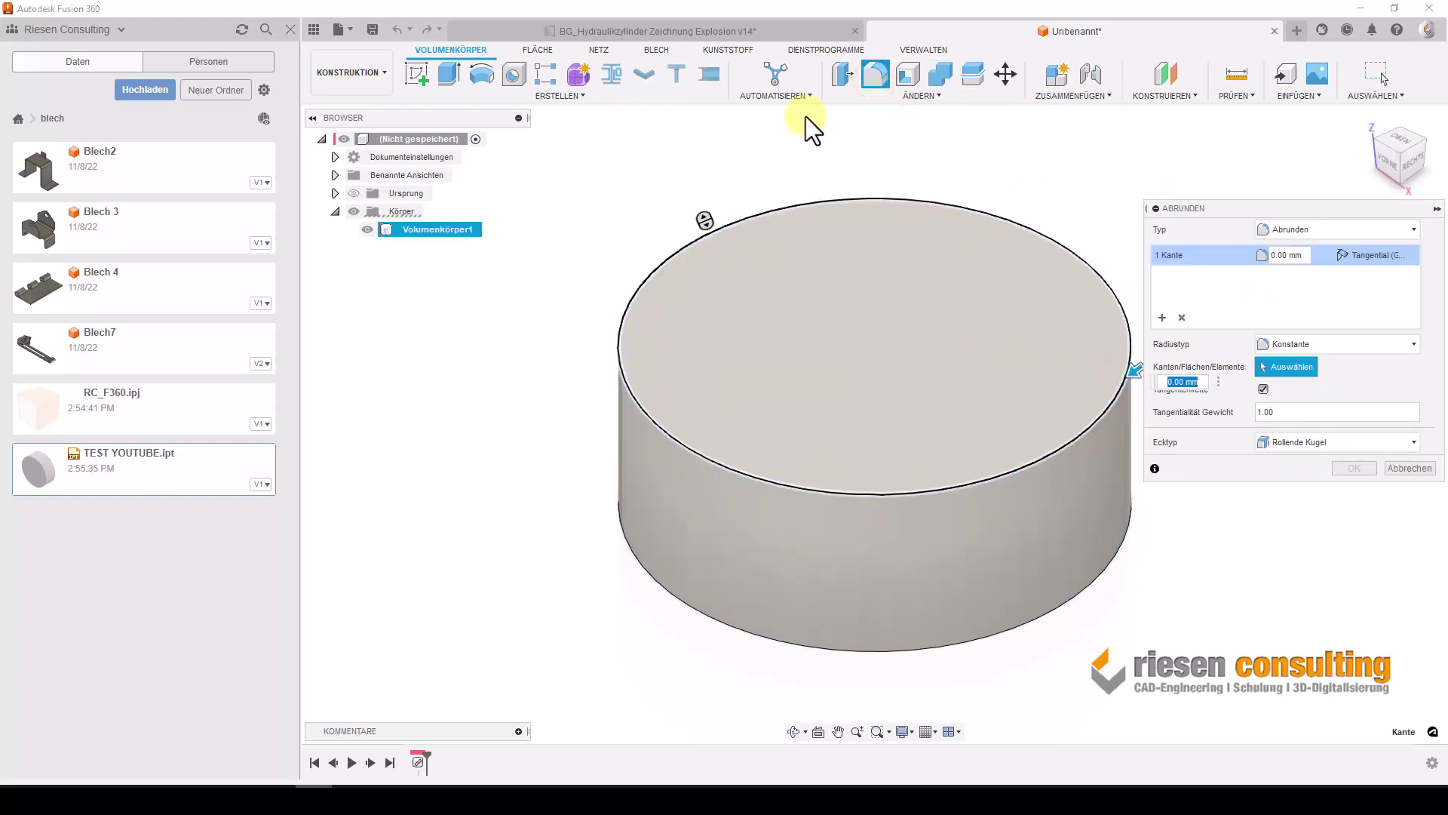
type("10")
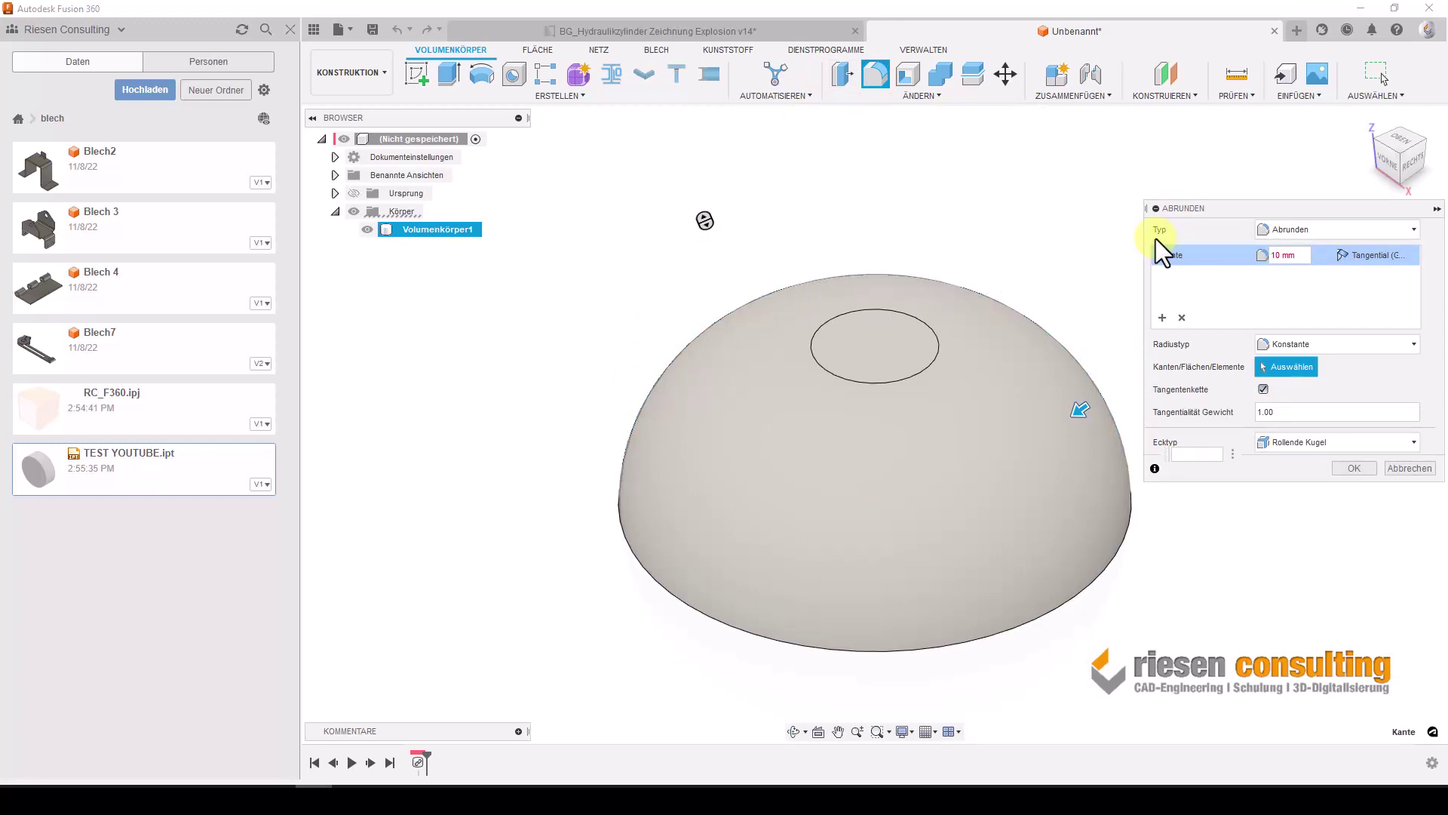
left_click(1358, 470)
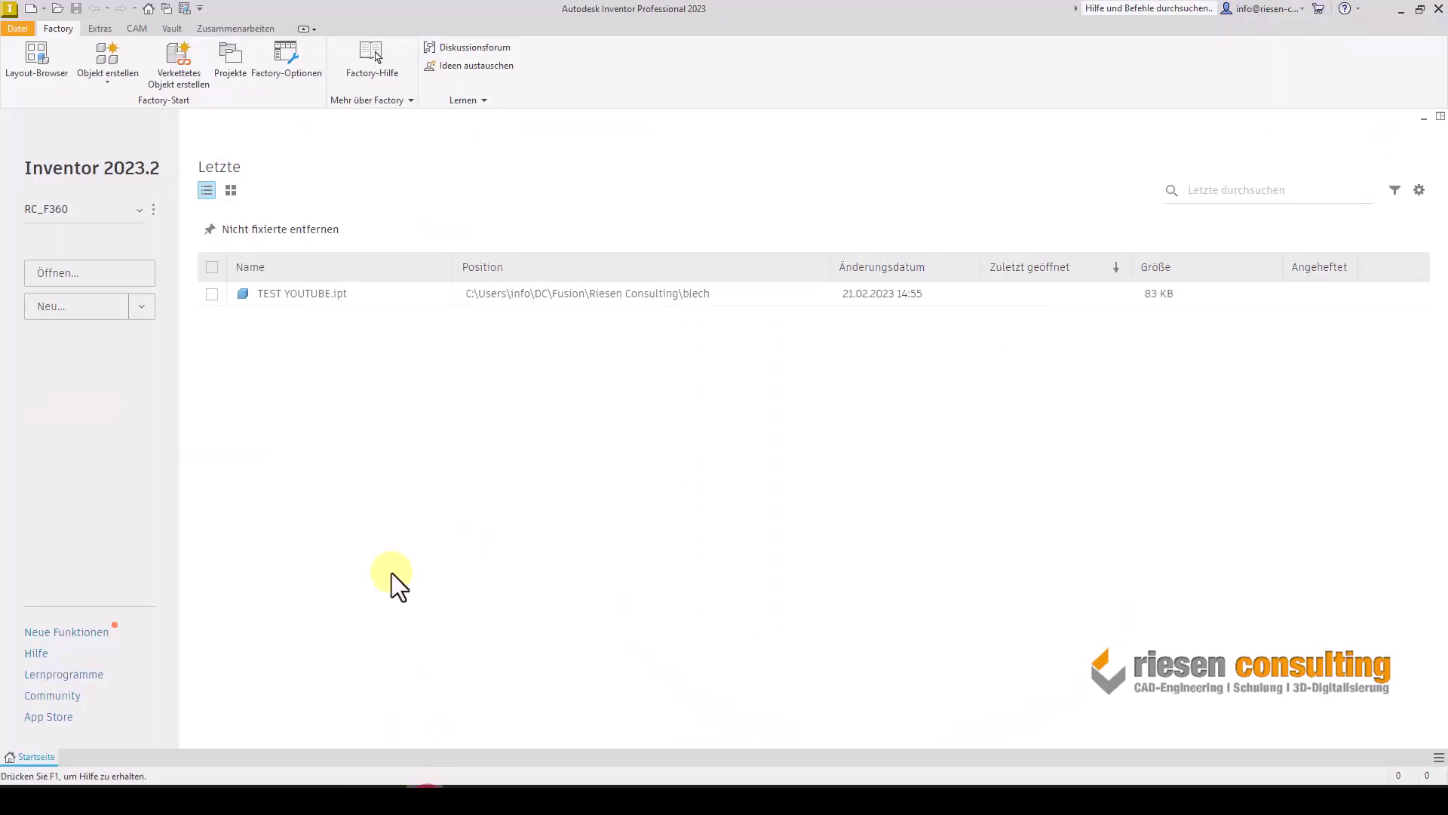
Reopen TEST YOUTUBE.ipt in Inventor and inspect the cylinder, briefly sketching on its end face.
left_click(289, 294)
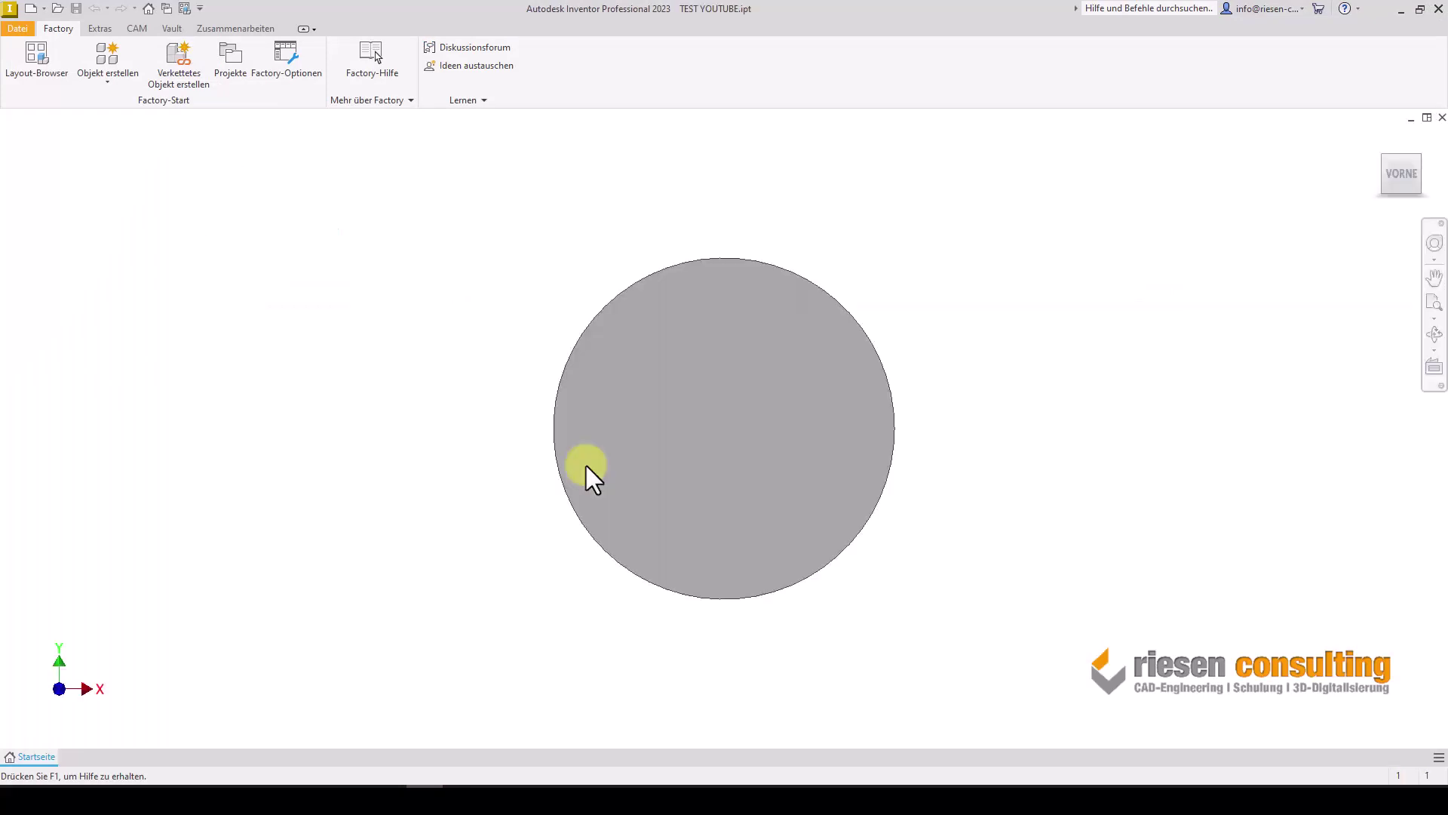
key("F4")
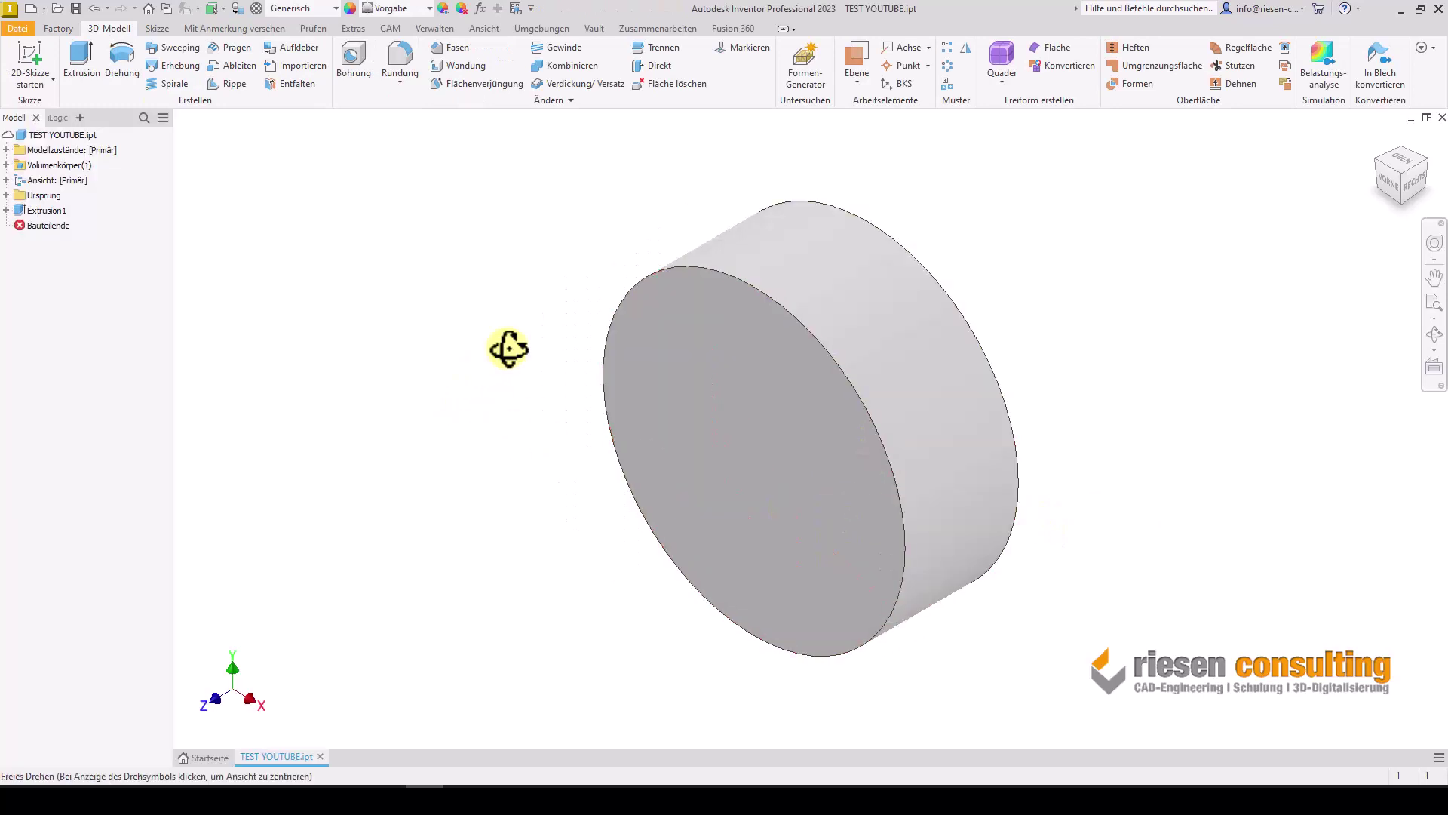
mouse_move(509, 348)
left_mouse_down()
mouse_move(356, 301)
mouse_move(393, 279)
left_mouse_up()
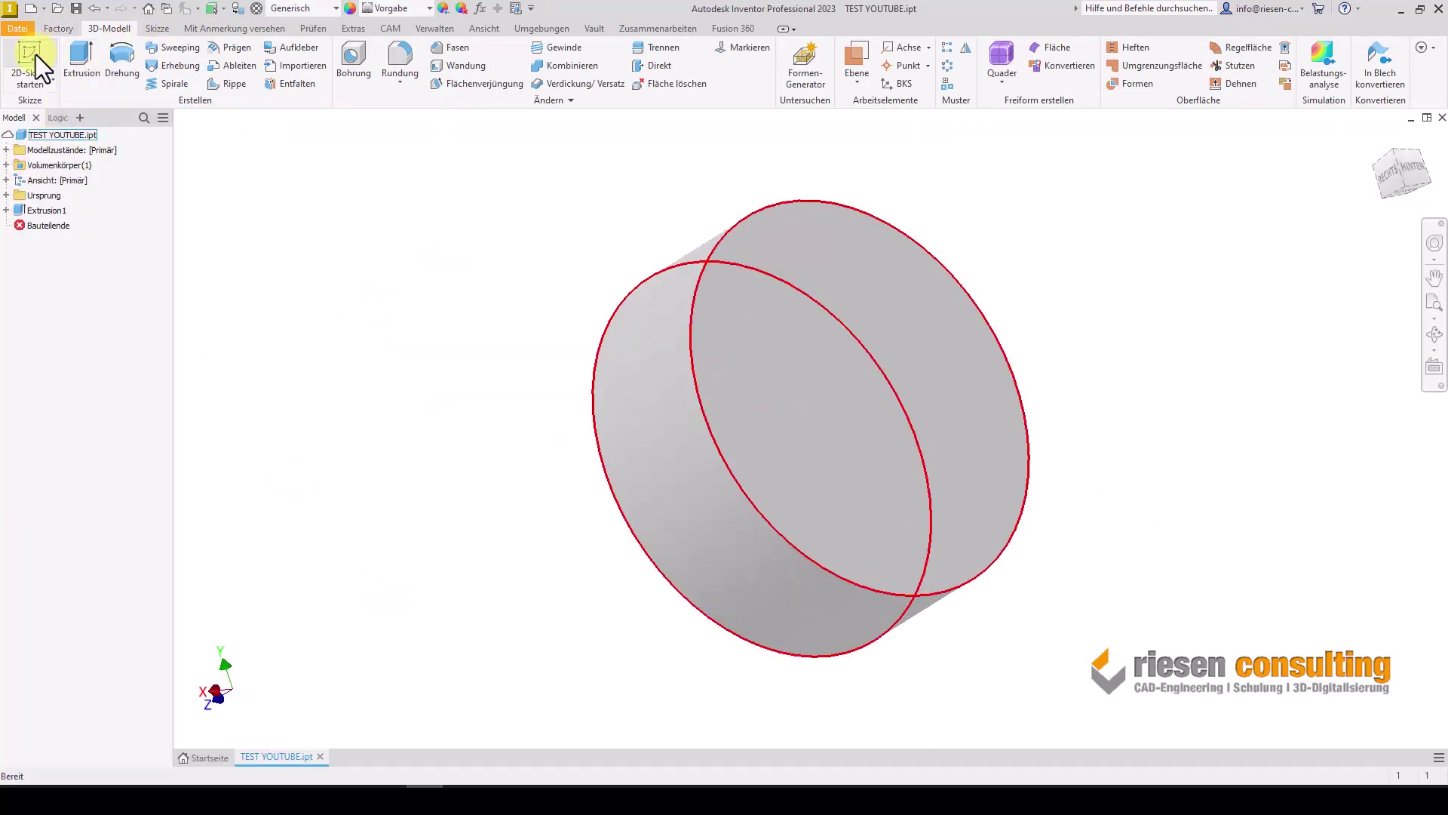
left_click(706, 521)
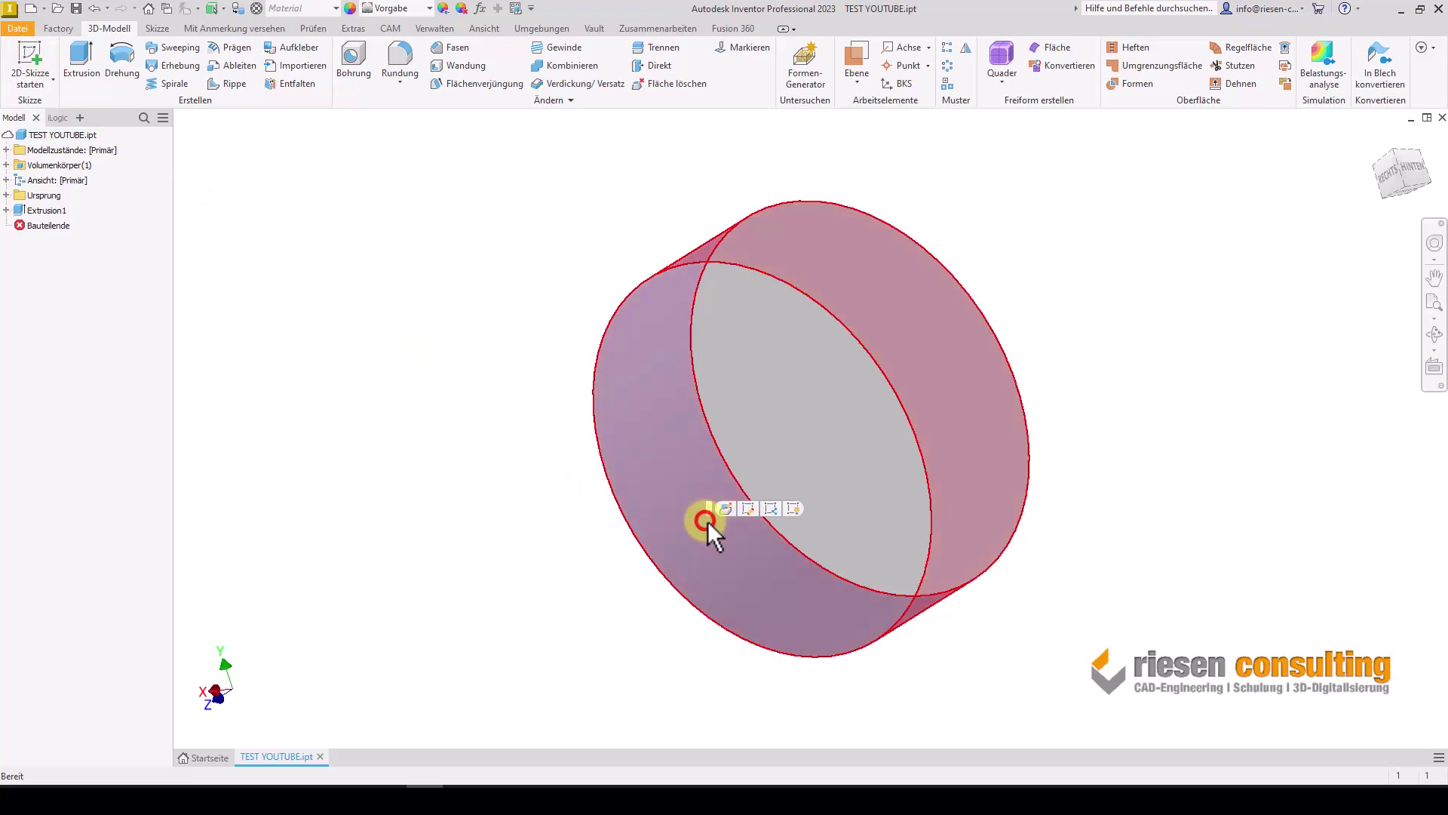
left_click(748, 510)
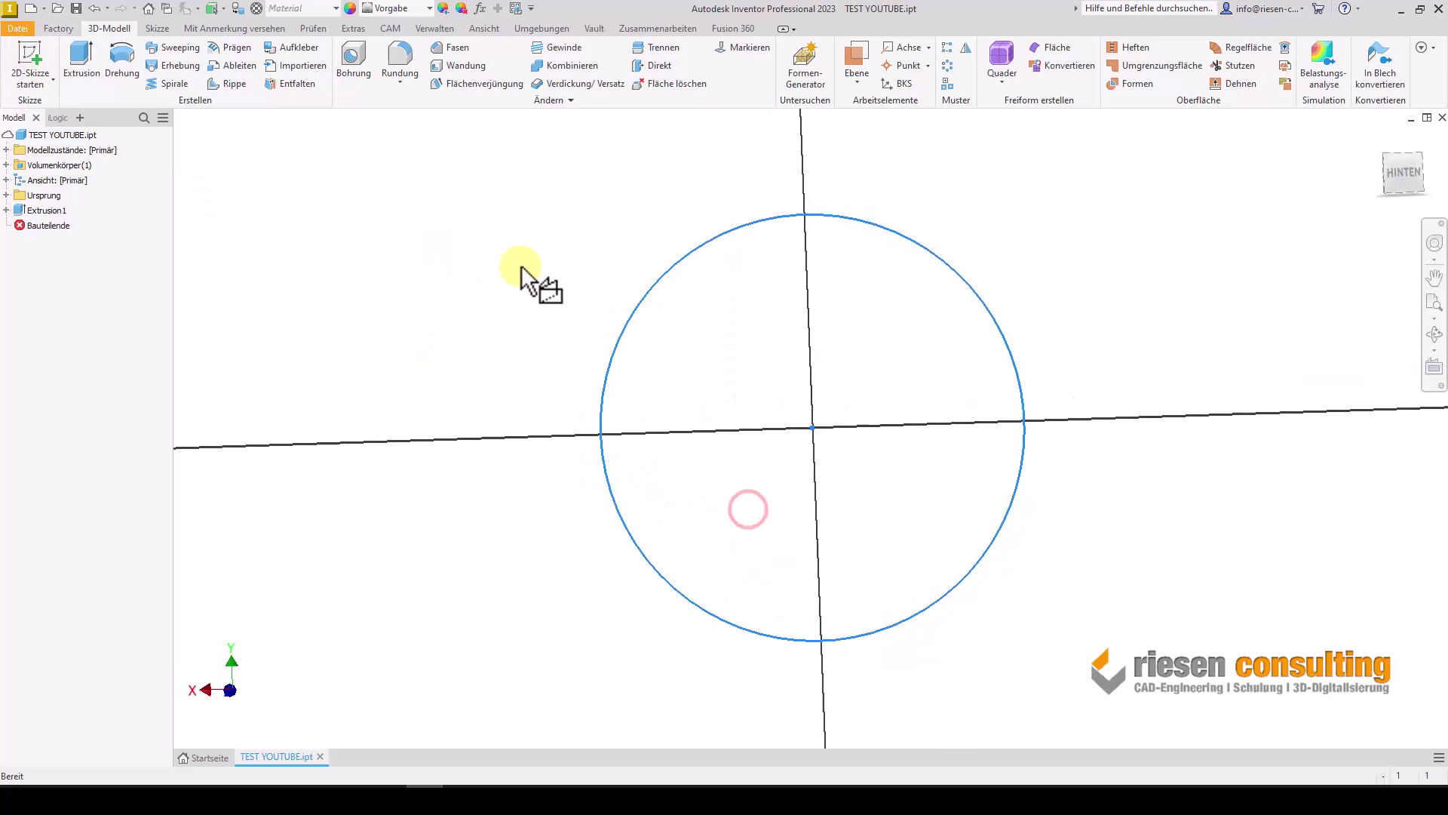
left_click_drag(1024, 395, 1154, 396)
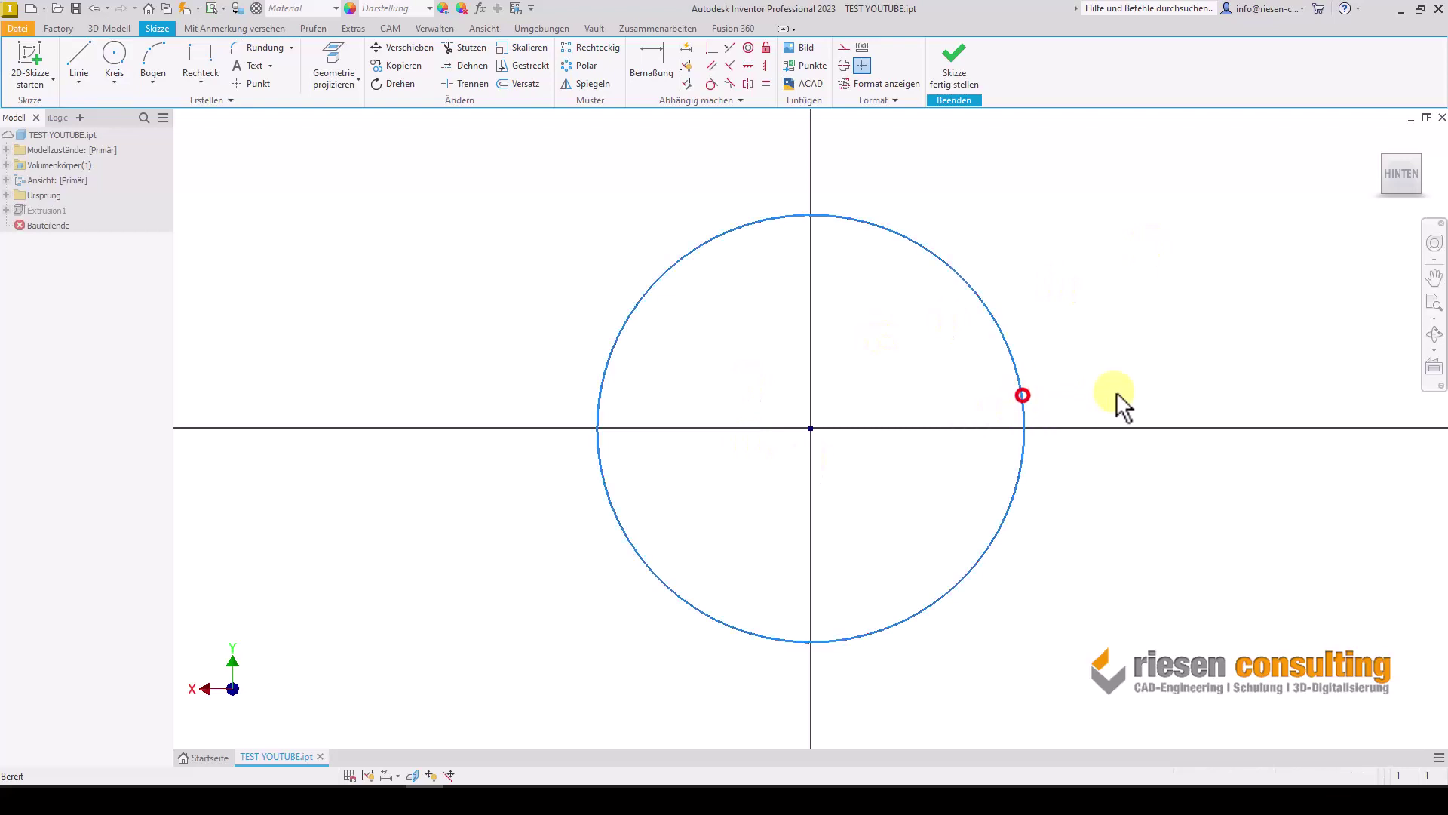
left_click(966, 70)
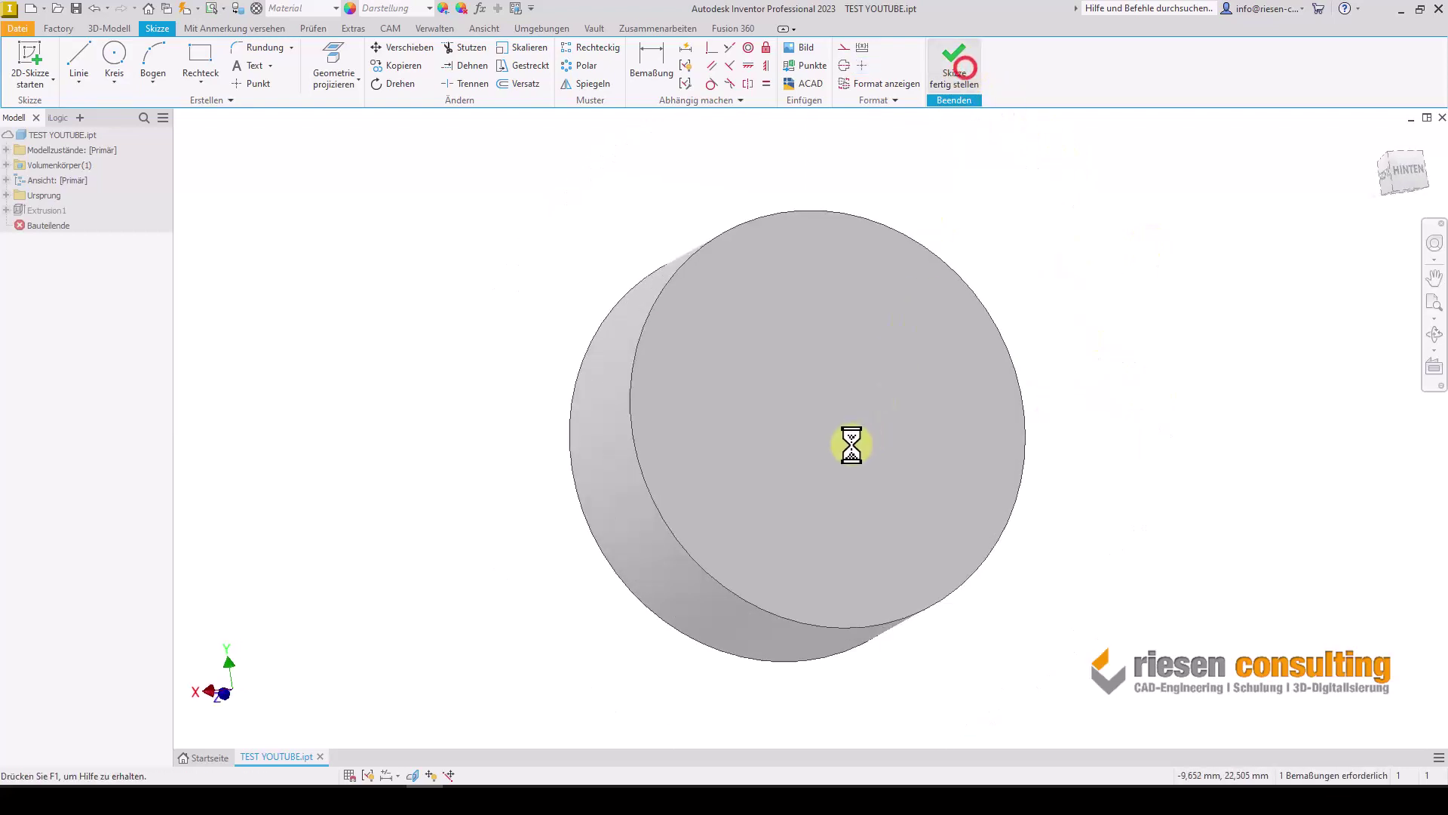
scroll(724, 460, "up", 5)
left_click_drag(754, 482, 704, 410)
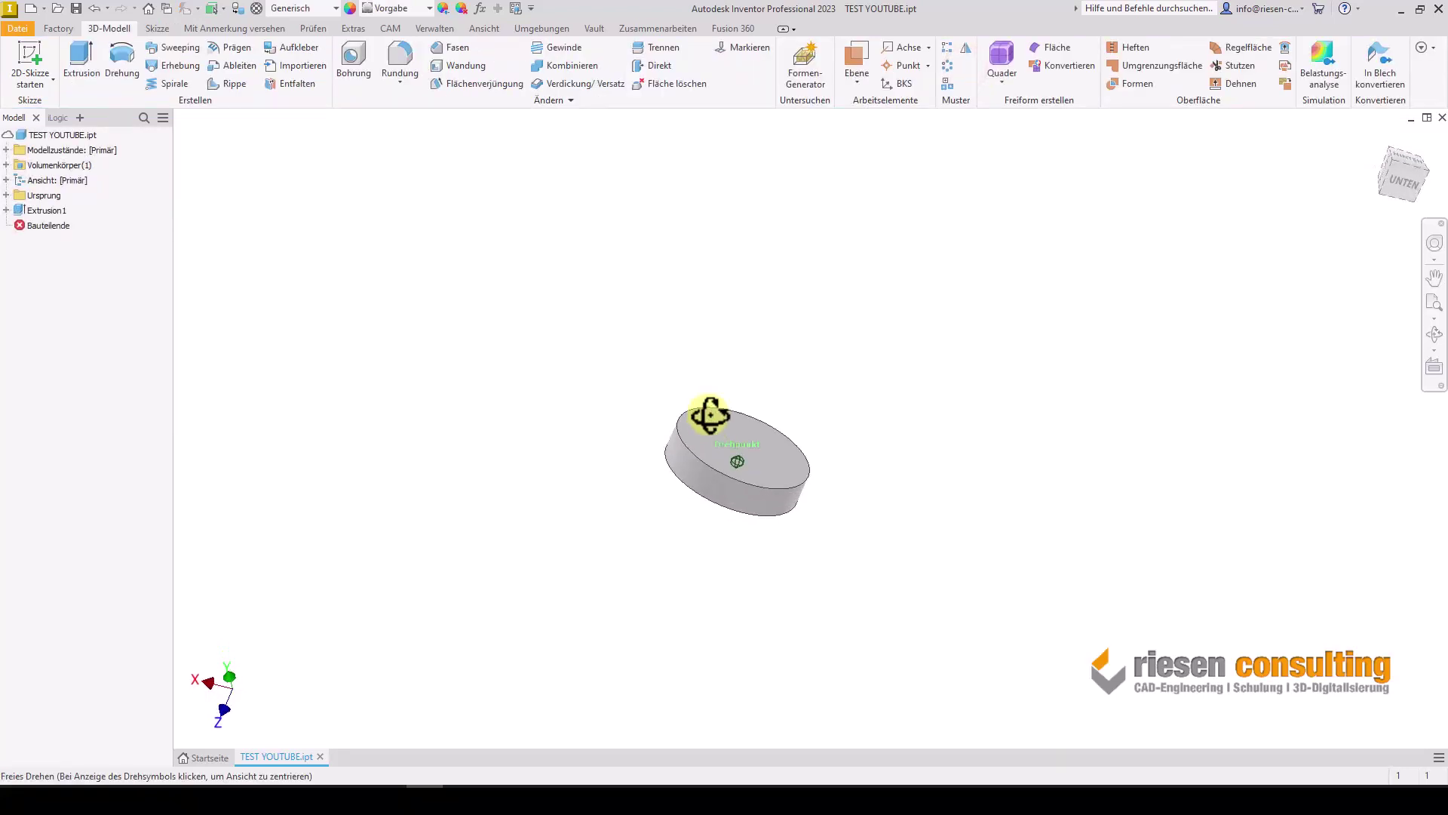
key("Escape")
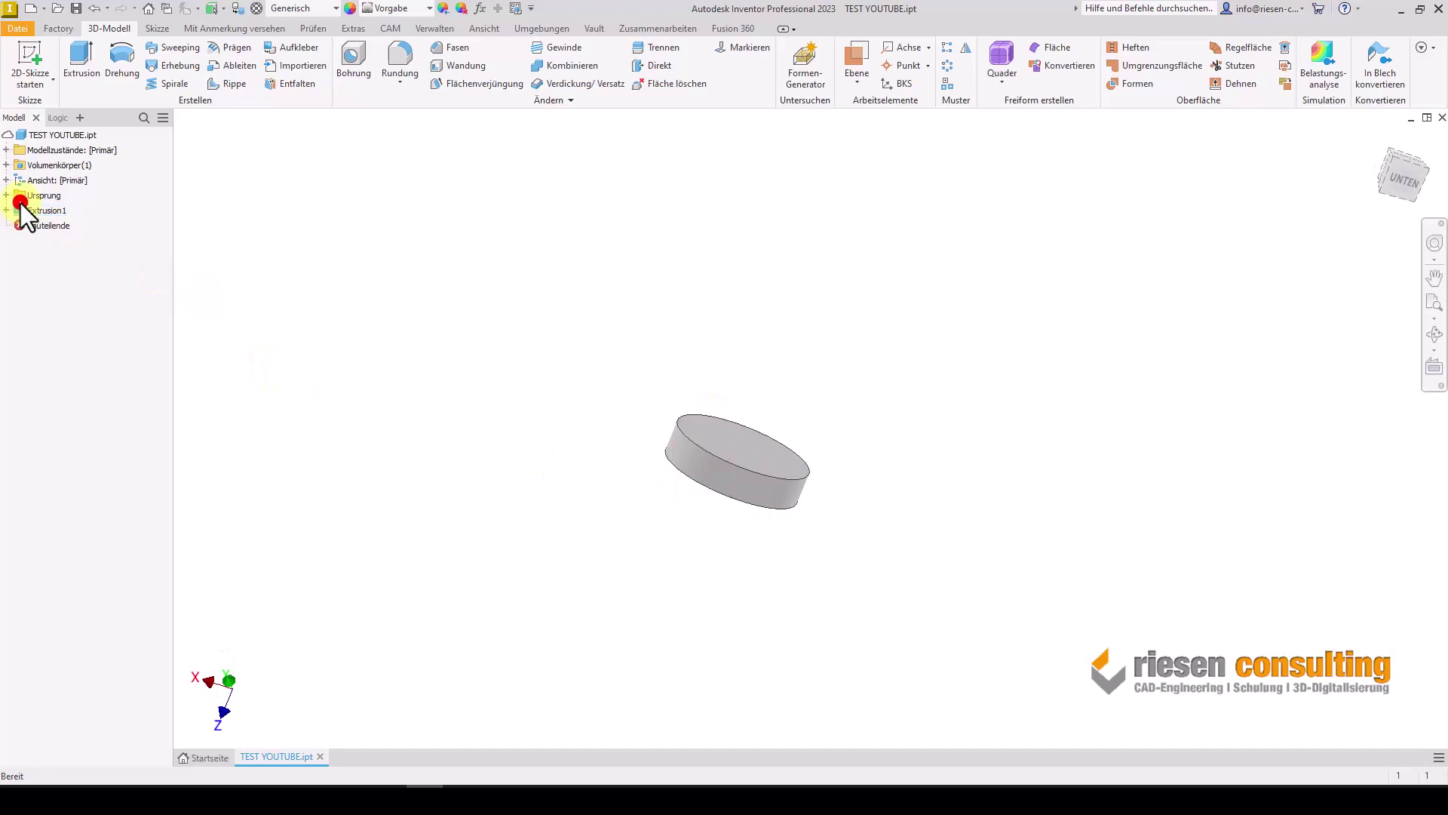
Change Extrusion1's distance to 20 mm and save the part.
double_click(17, 210)
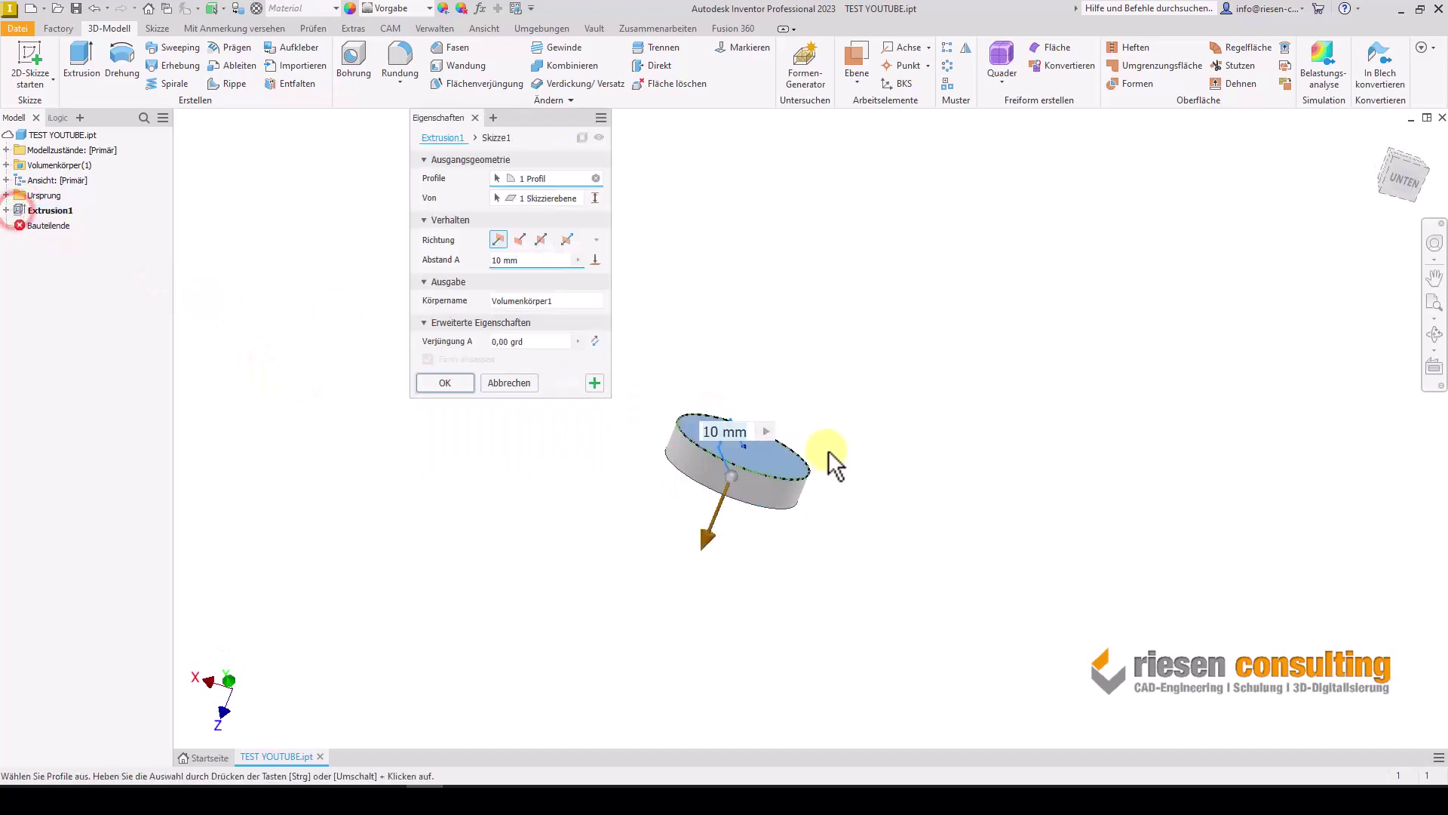
type("20")
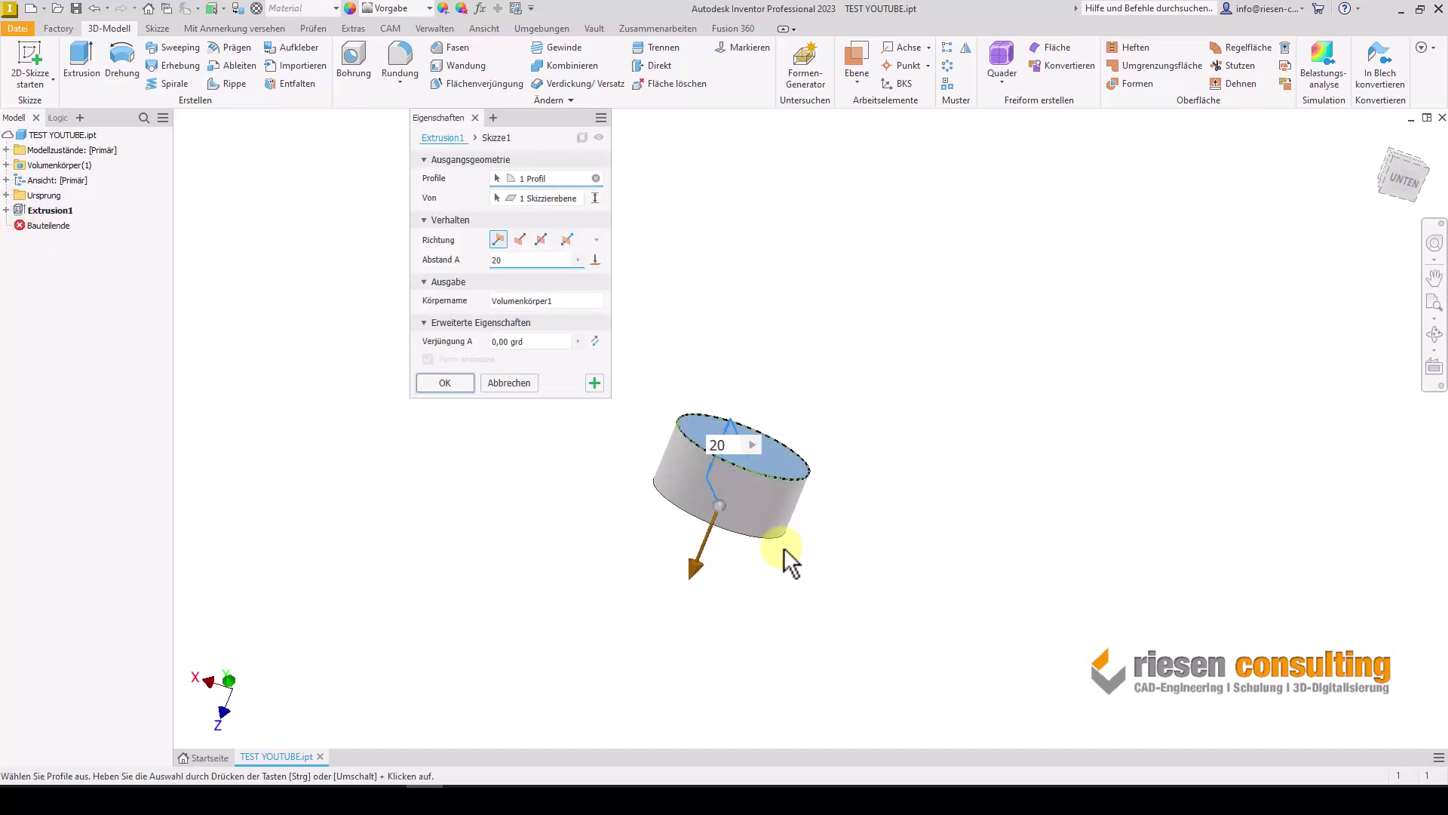
left_click(454, 389)
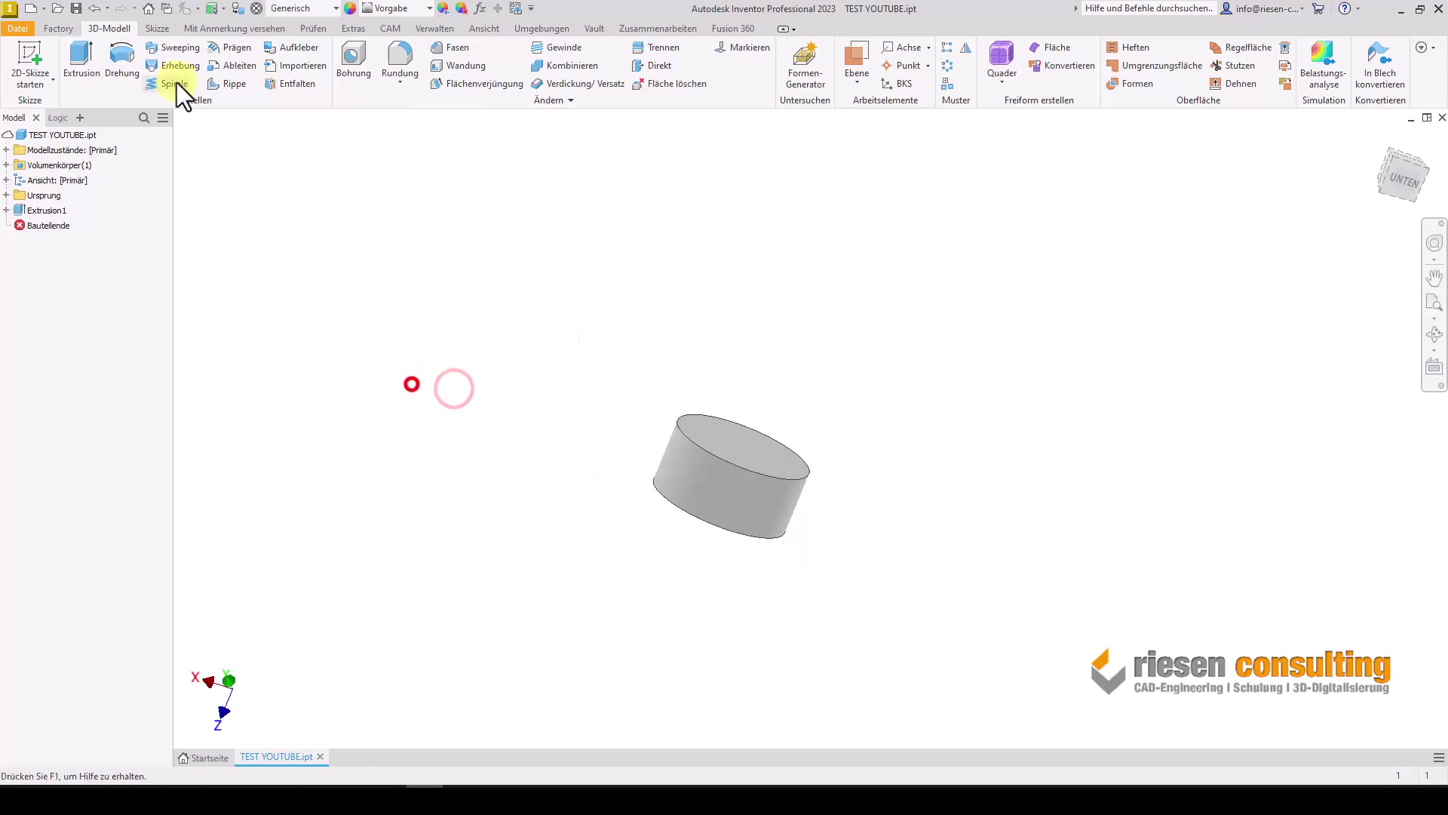
left_click(80, 13)
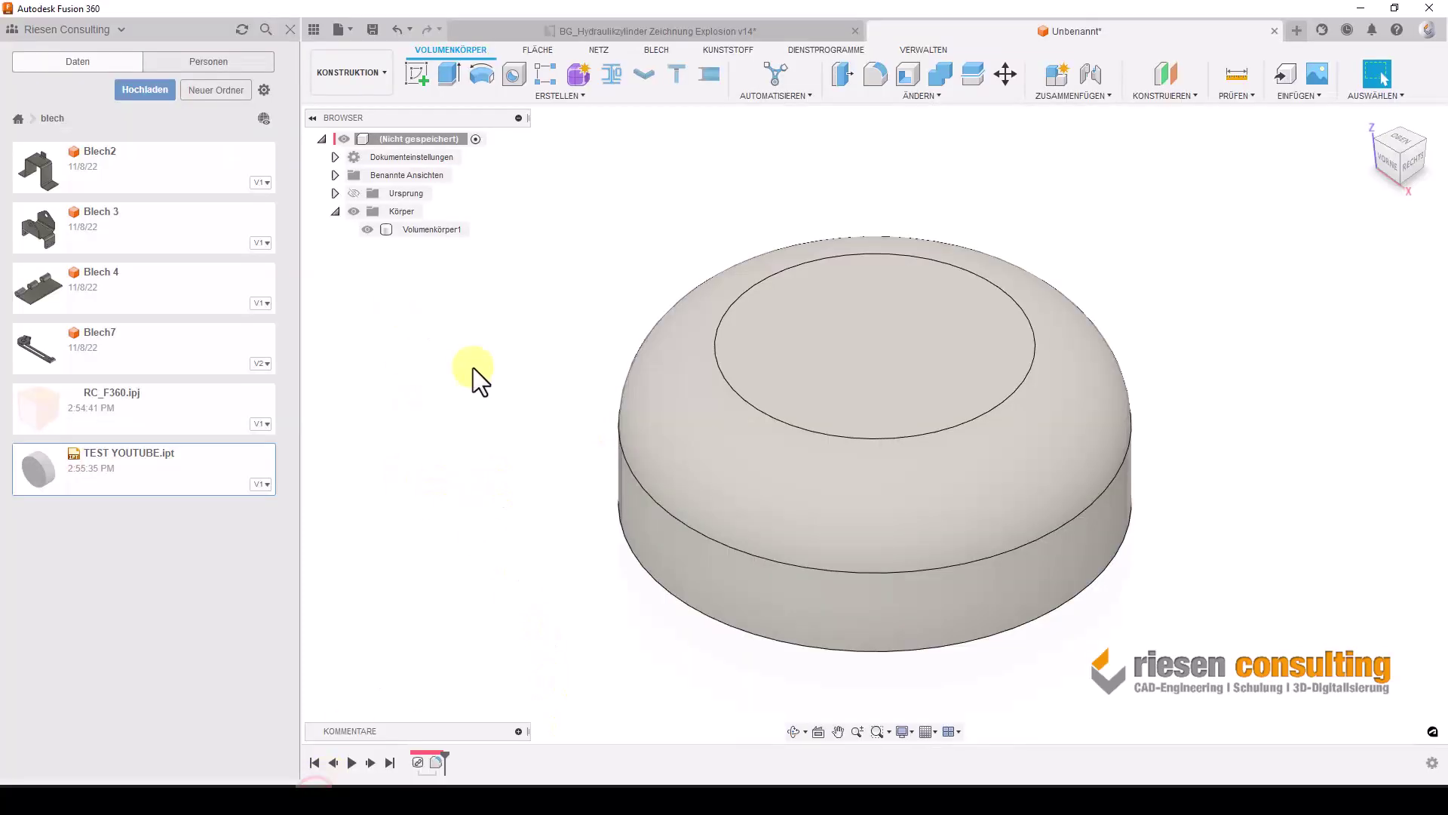
Update the linked TEST YOUTUBE.ipt component through the out-of-date warning icon.
left_click(473, 366)
middle_click_drag(604, 201, 601, 178)
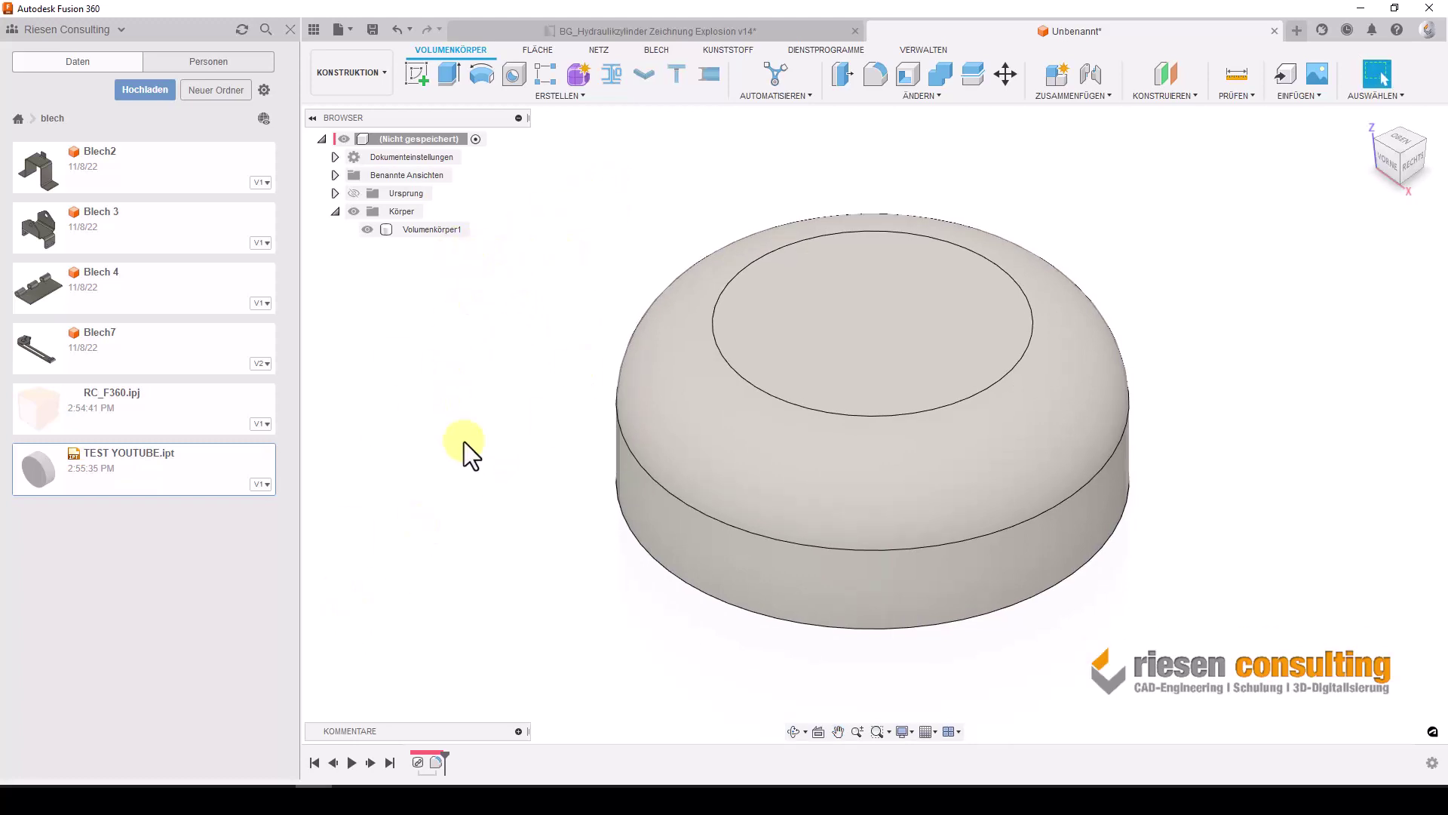
right_click(414, 762)
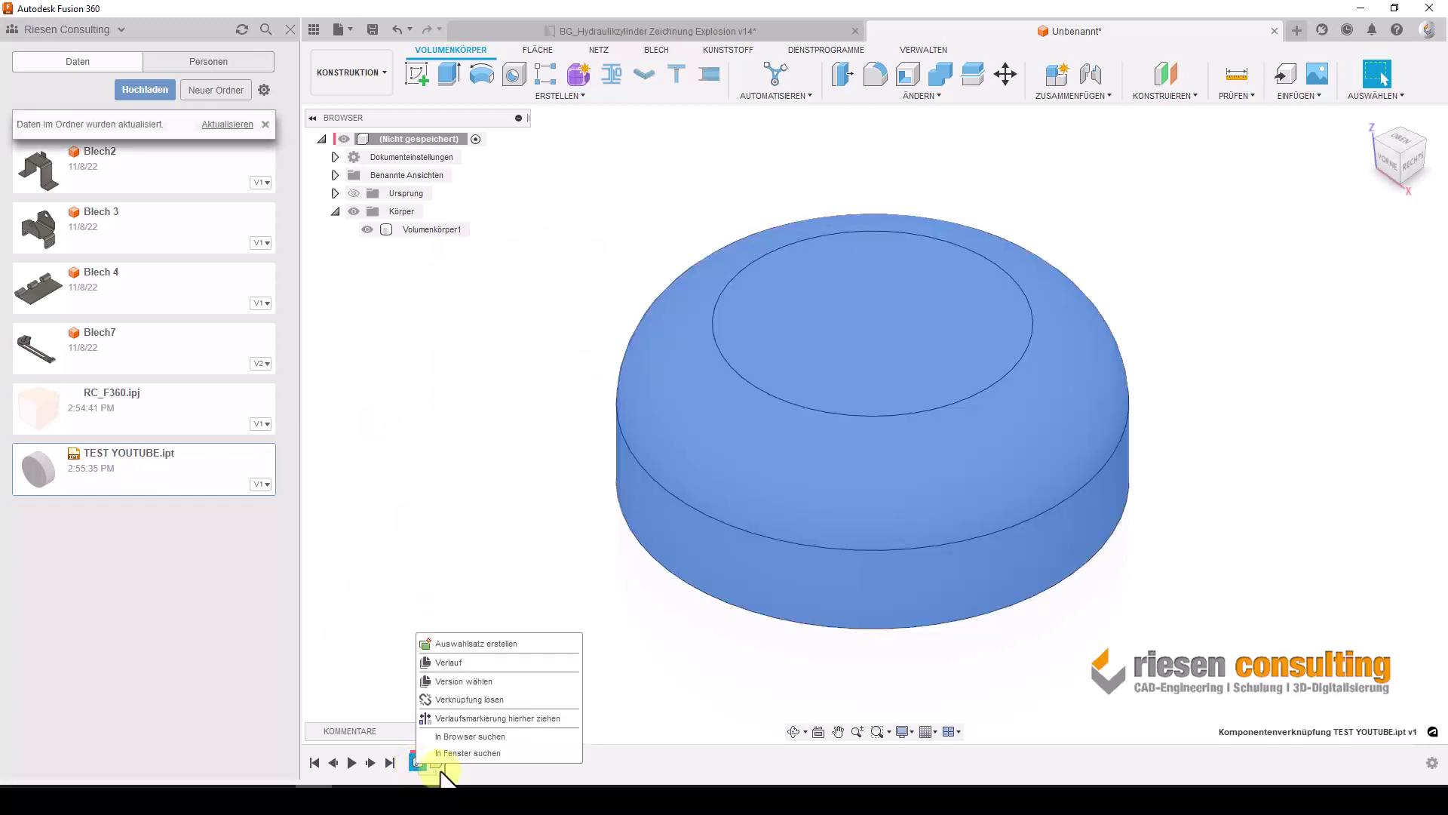
left_click(486, 427)
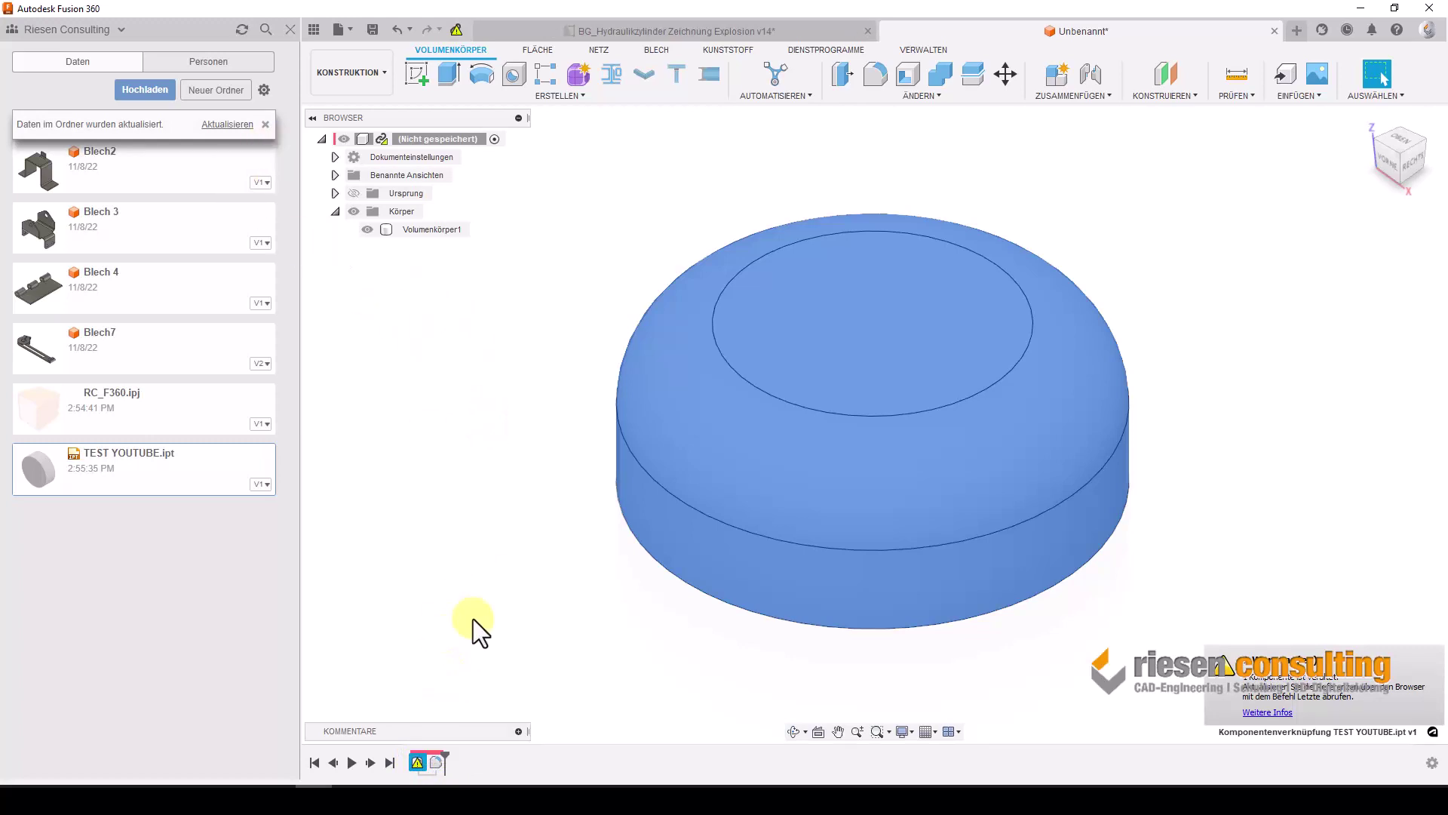
left_click(455, 29)
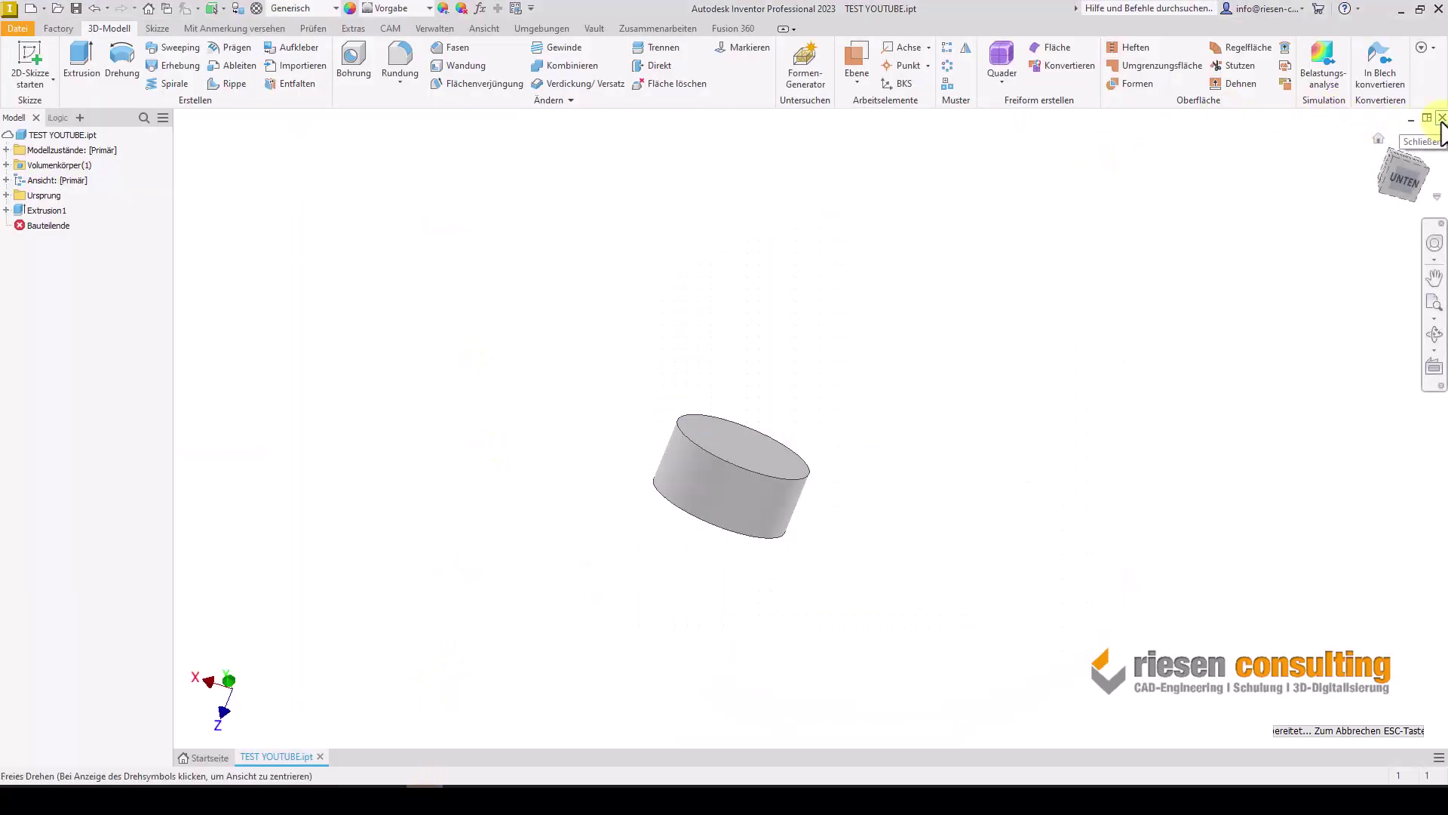
Close TEST YOUTUBE.ipt in Inventor and return to the Fusion 360 window.
left_click(1441, 118)
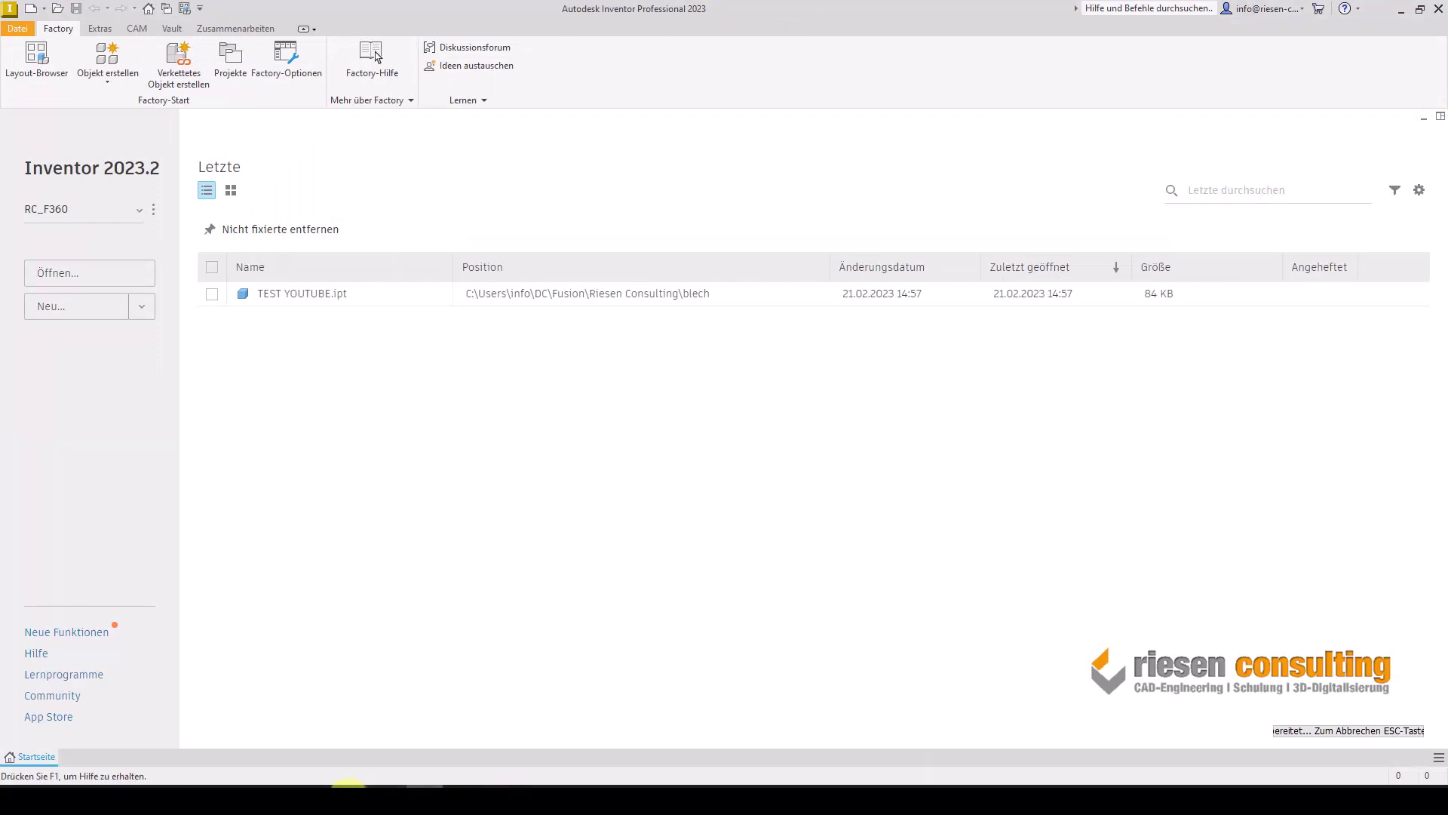
left_click(316, 786)
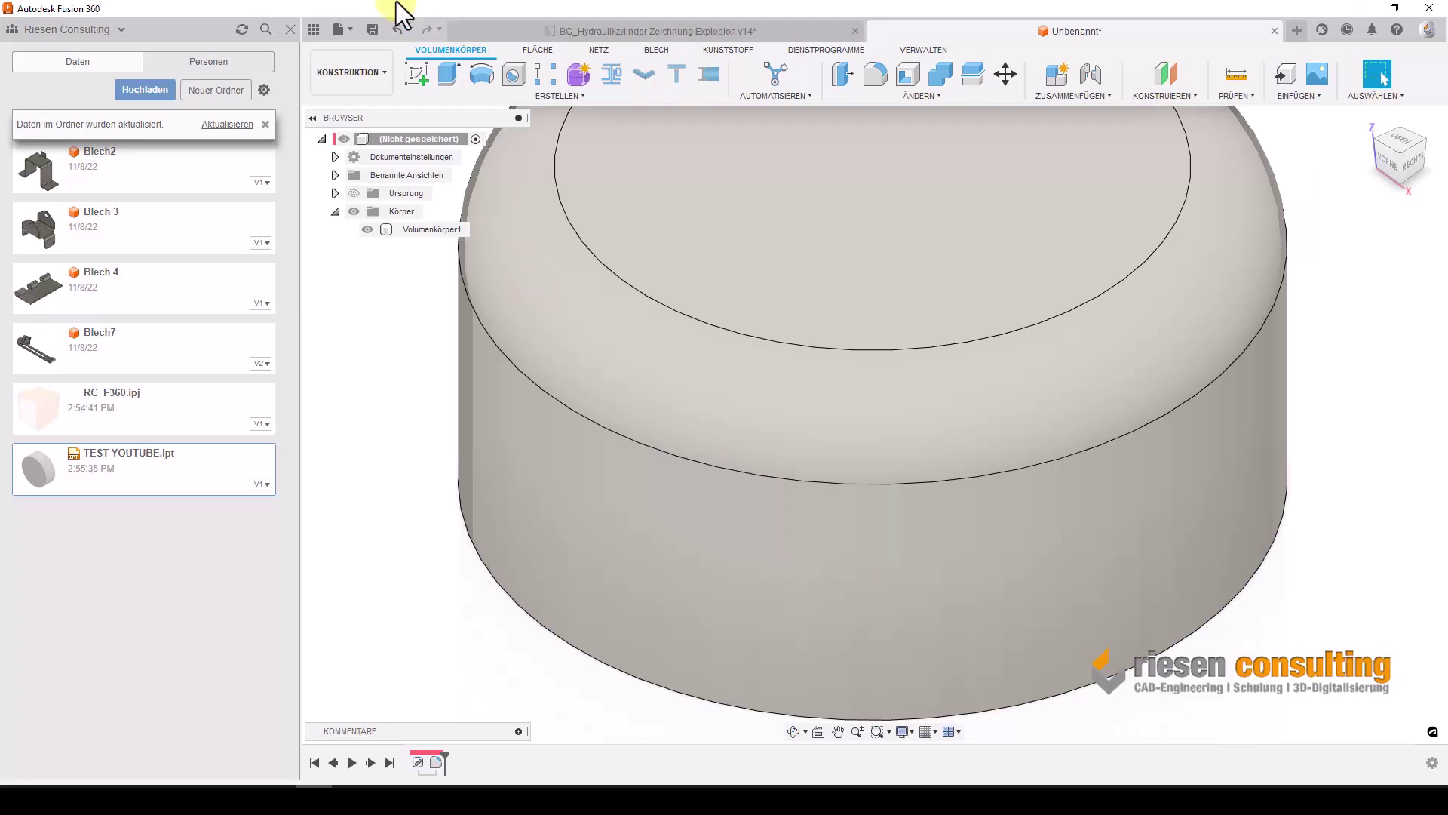
scroll(1096, 562, "down", 3)
scroll(1237, 543, "down", 2)
scroll(1278, 576, "down", 2)
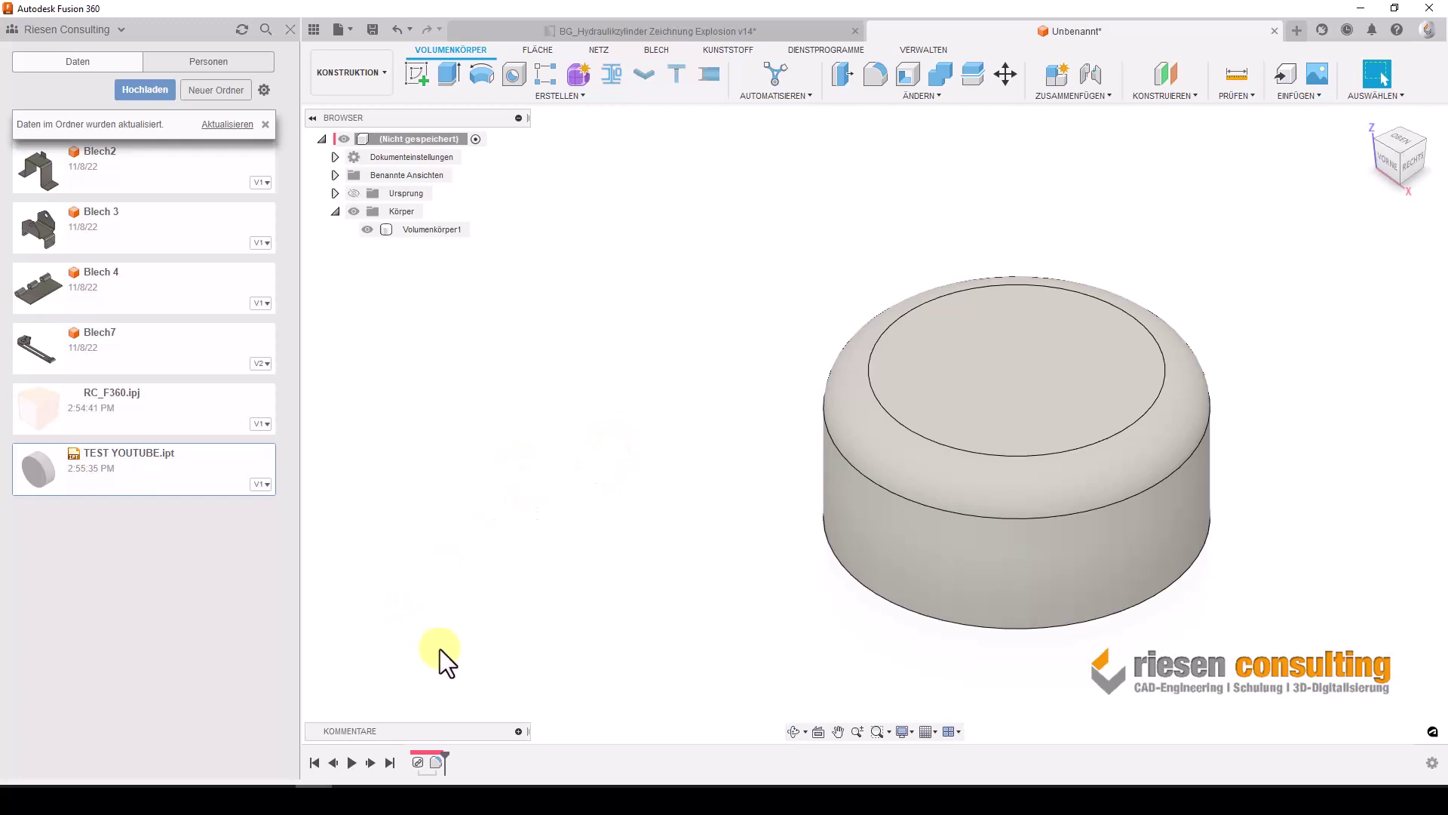
left_click(419, 763)
right_click(419, 764)
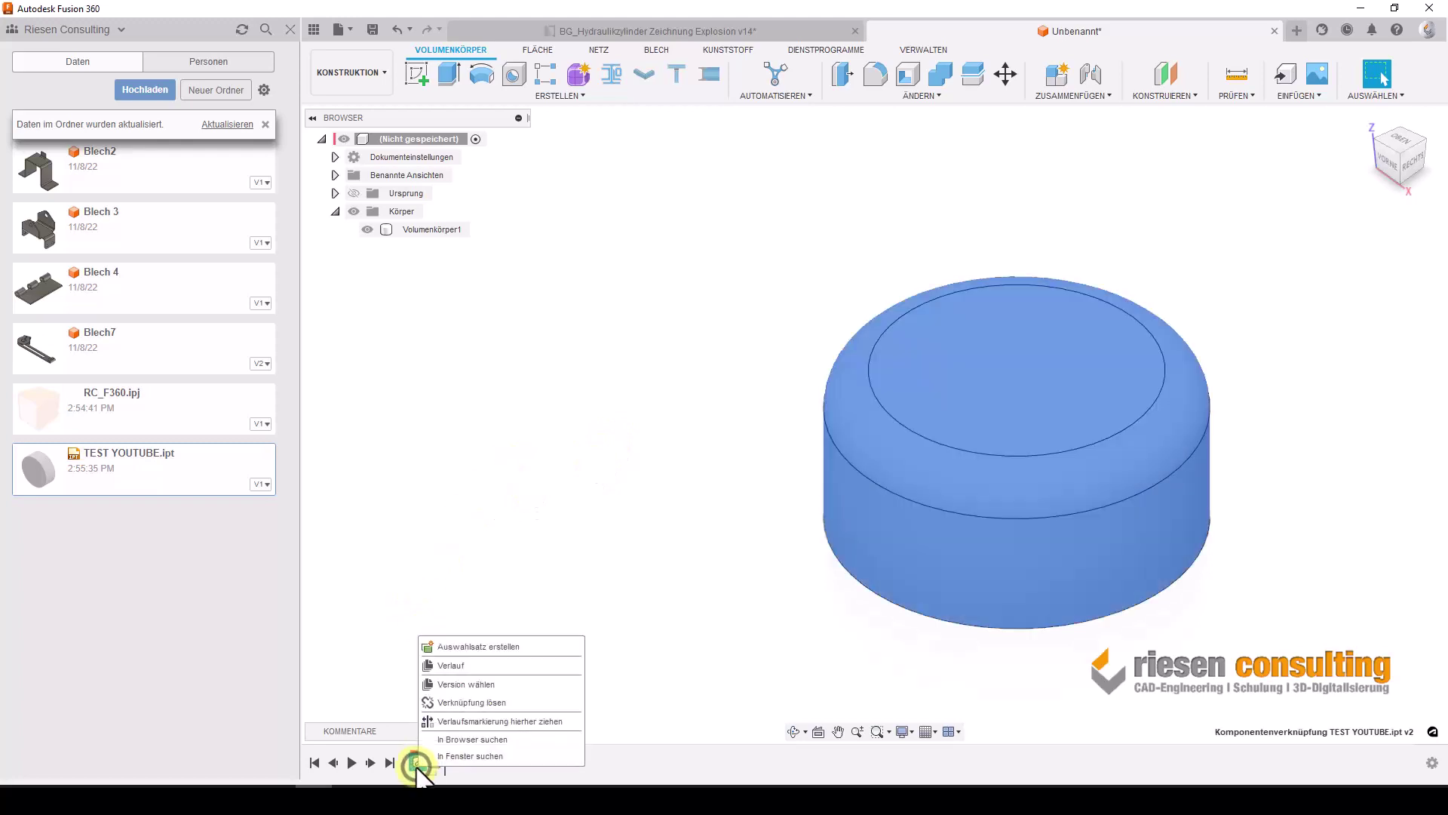
left_click(468, 703)
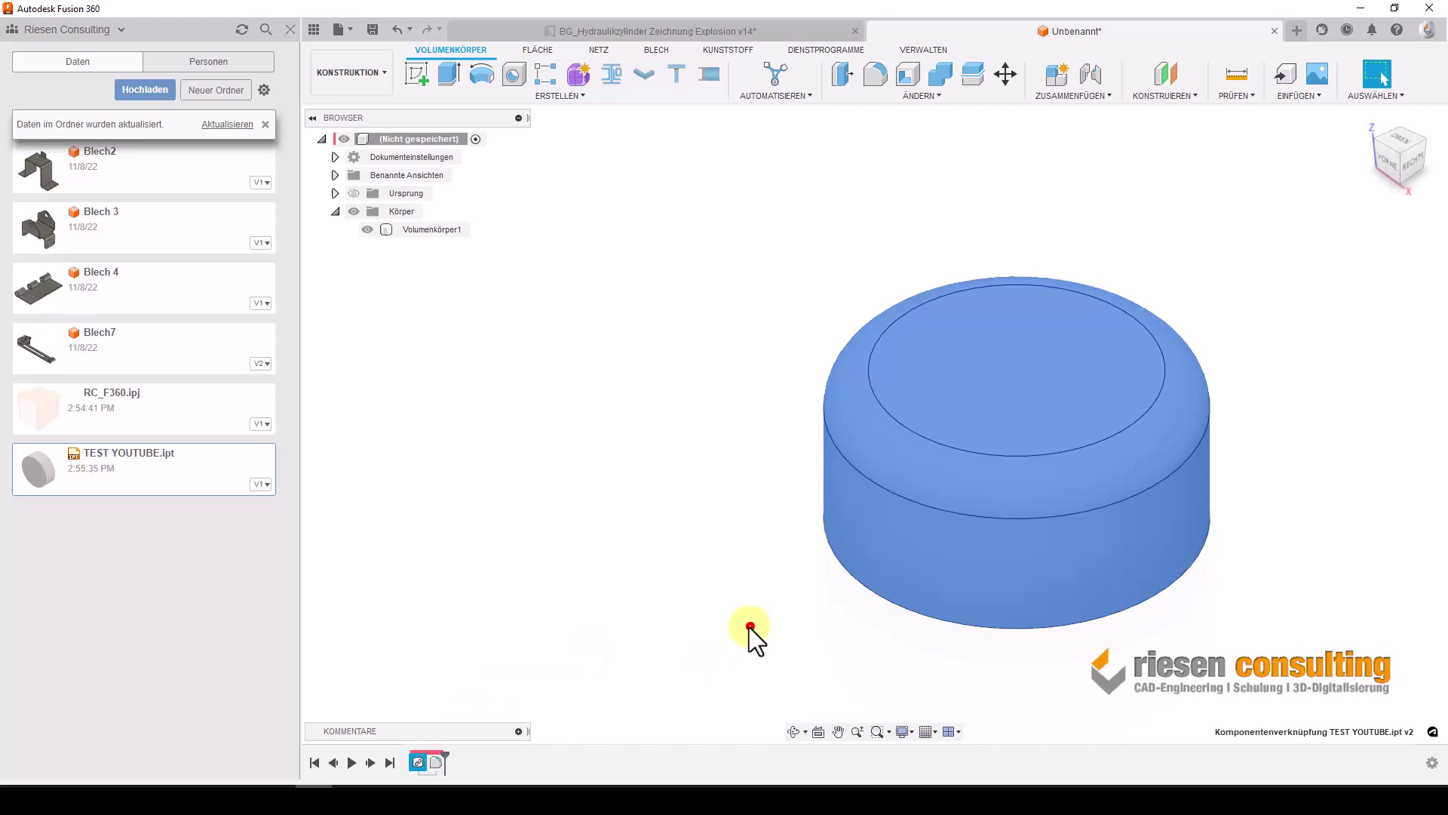
left_click(749, 627)
left_click(641, 636)
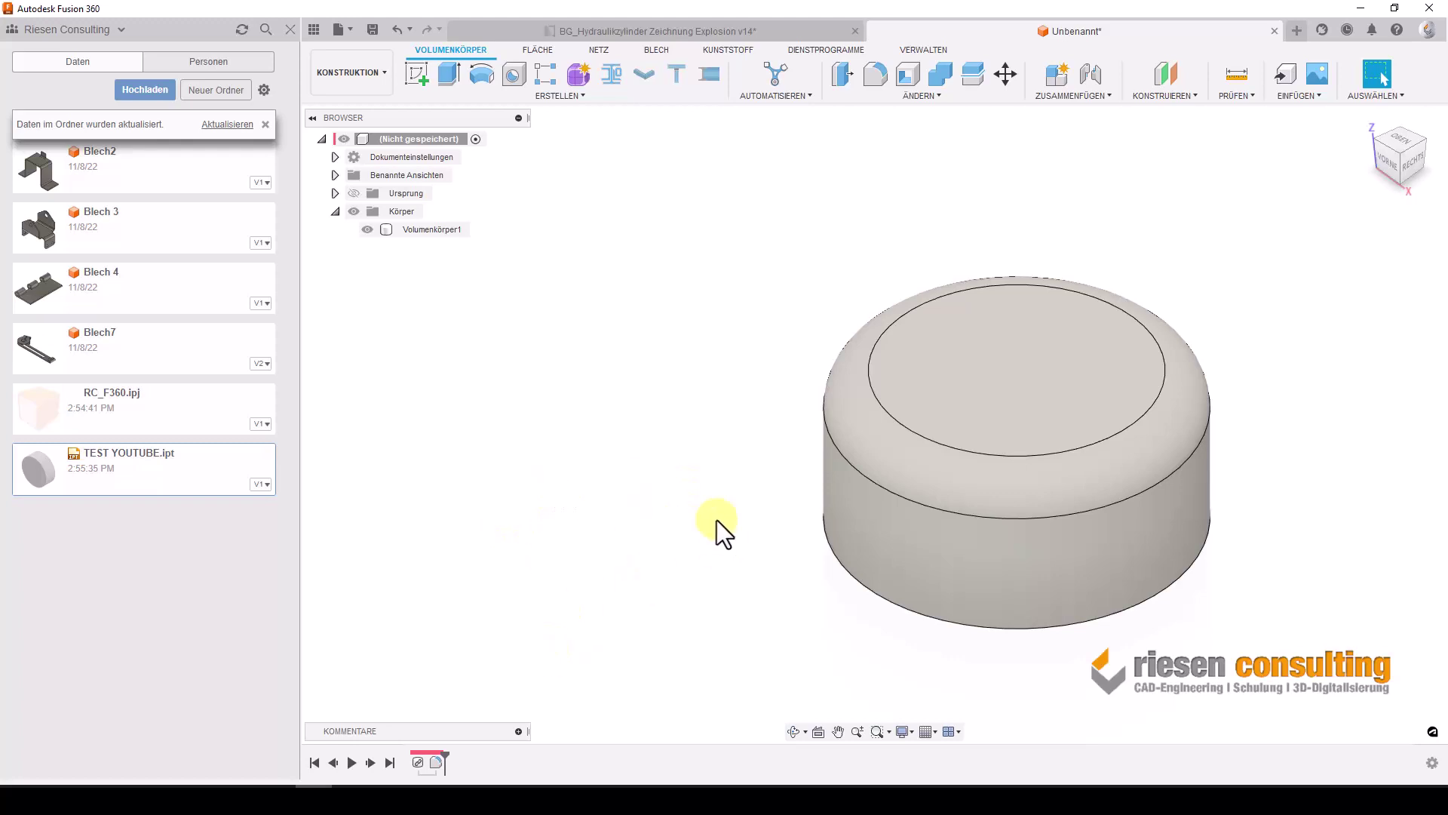
right_click(417, 762)
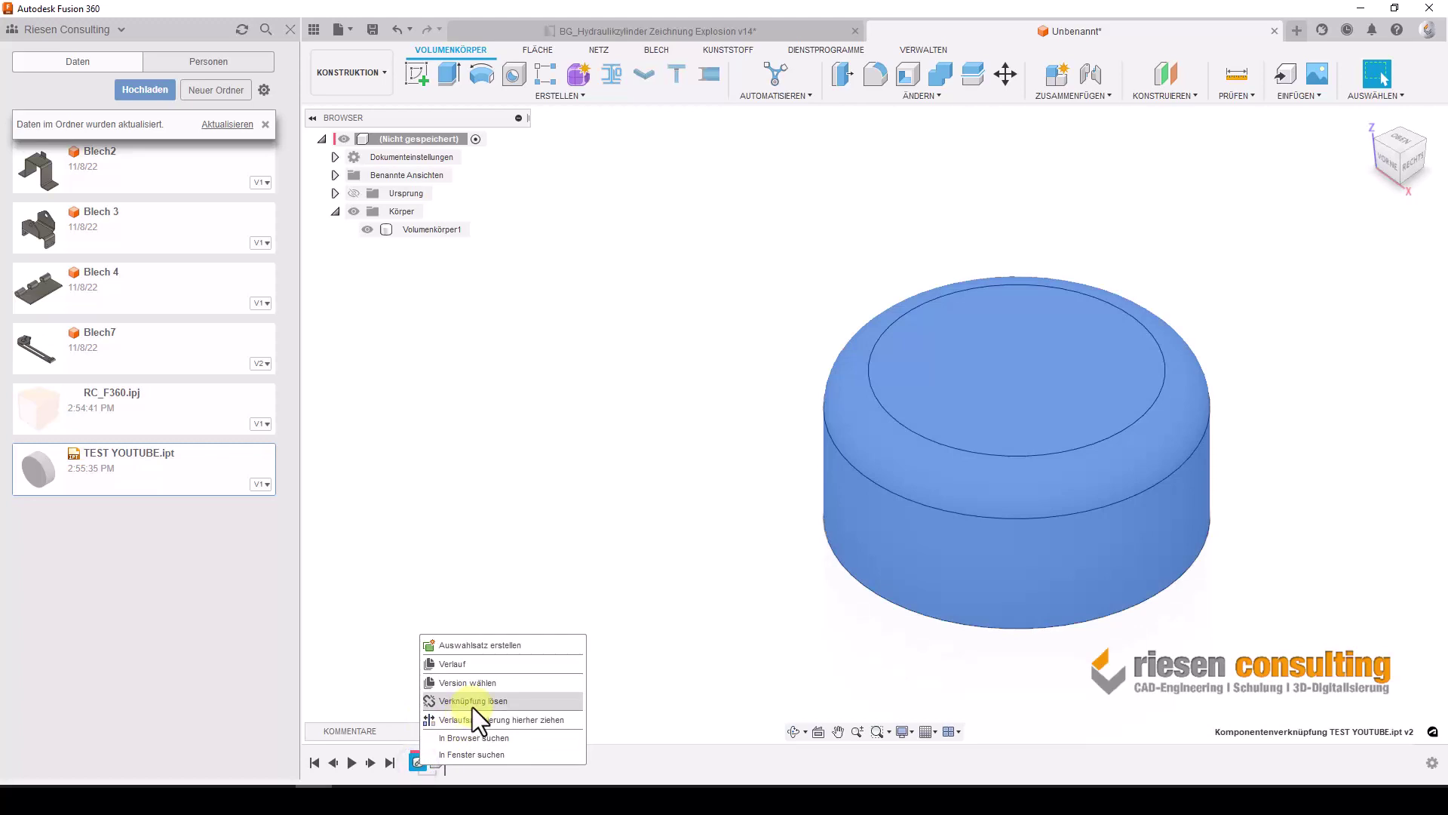
left_click(509, 491)
left_click(520, 433)
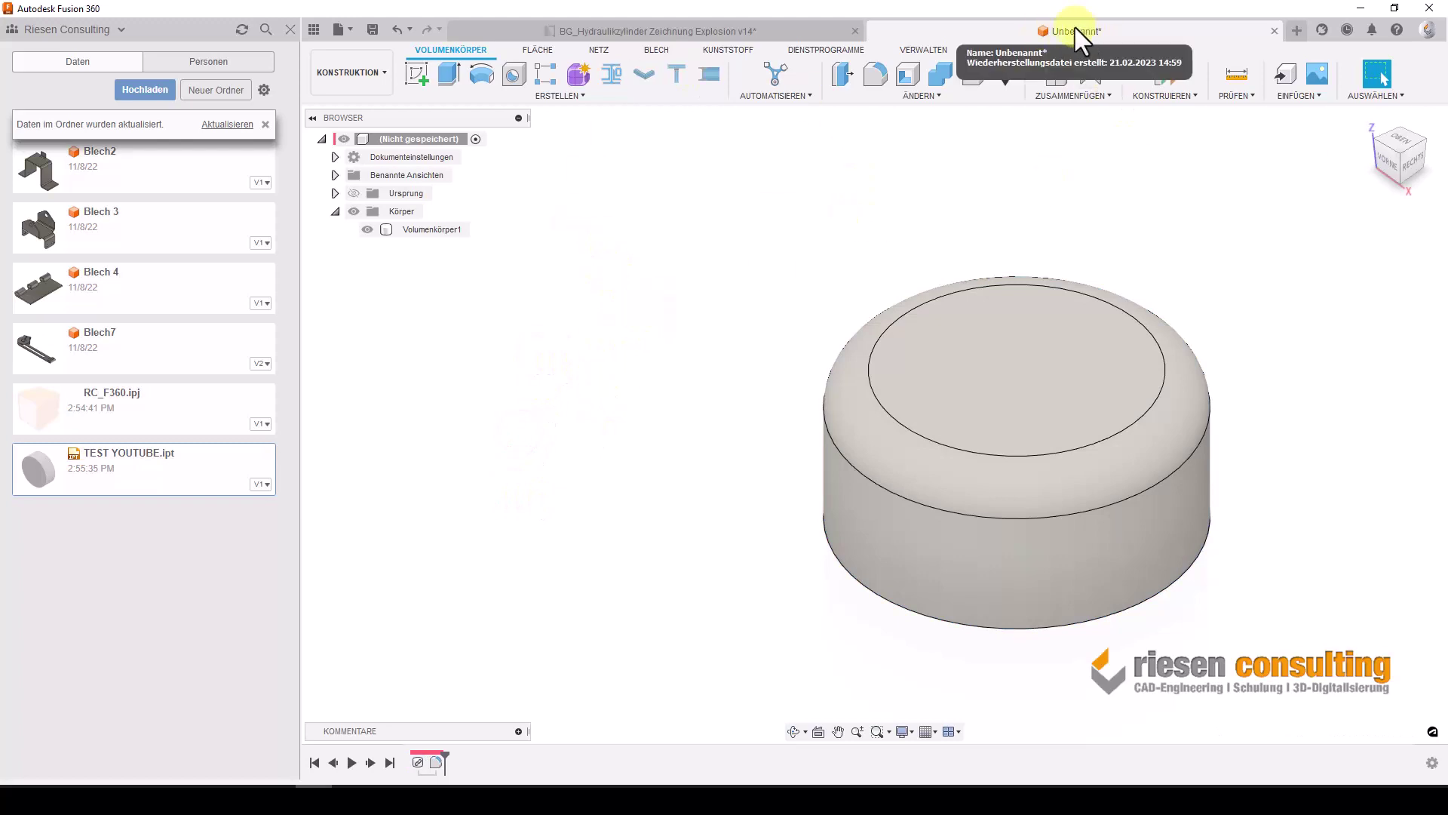
Cancel saving, then close the Unbenannt design choosing Nicht speichern.
left_click(374, 29)
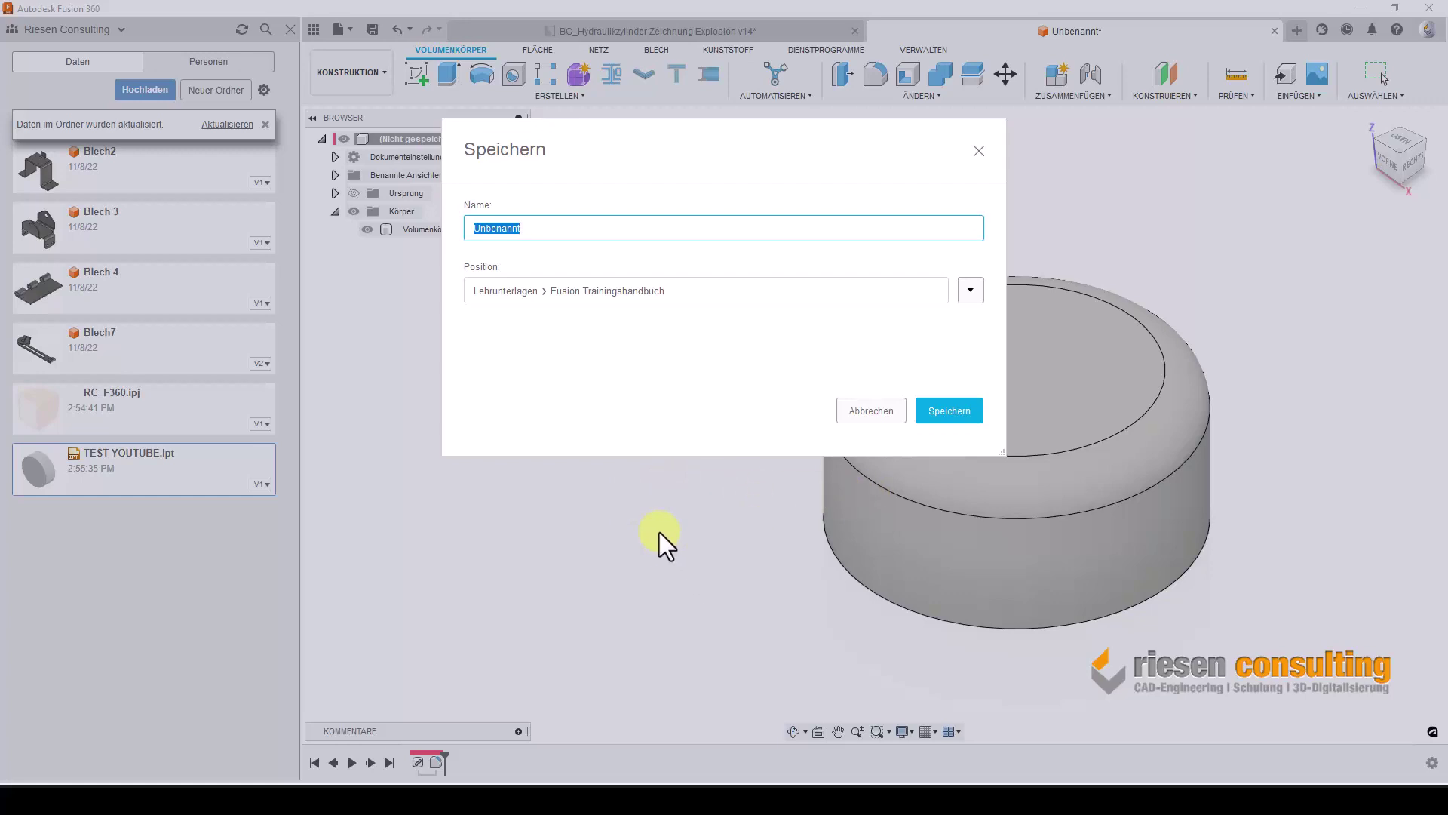
left_click(866, 411)
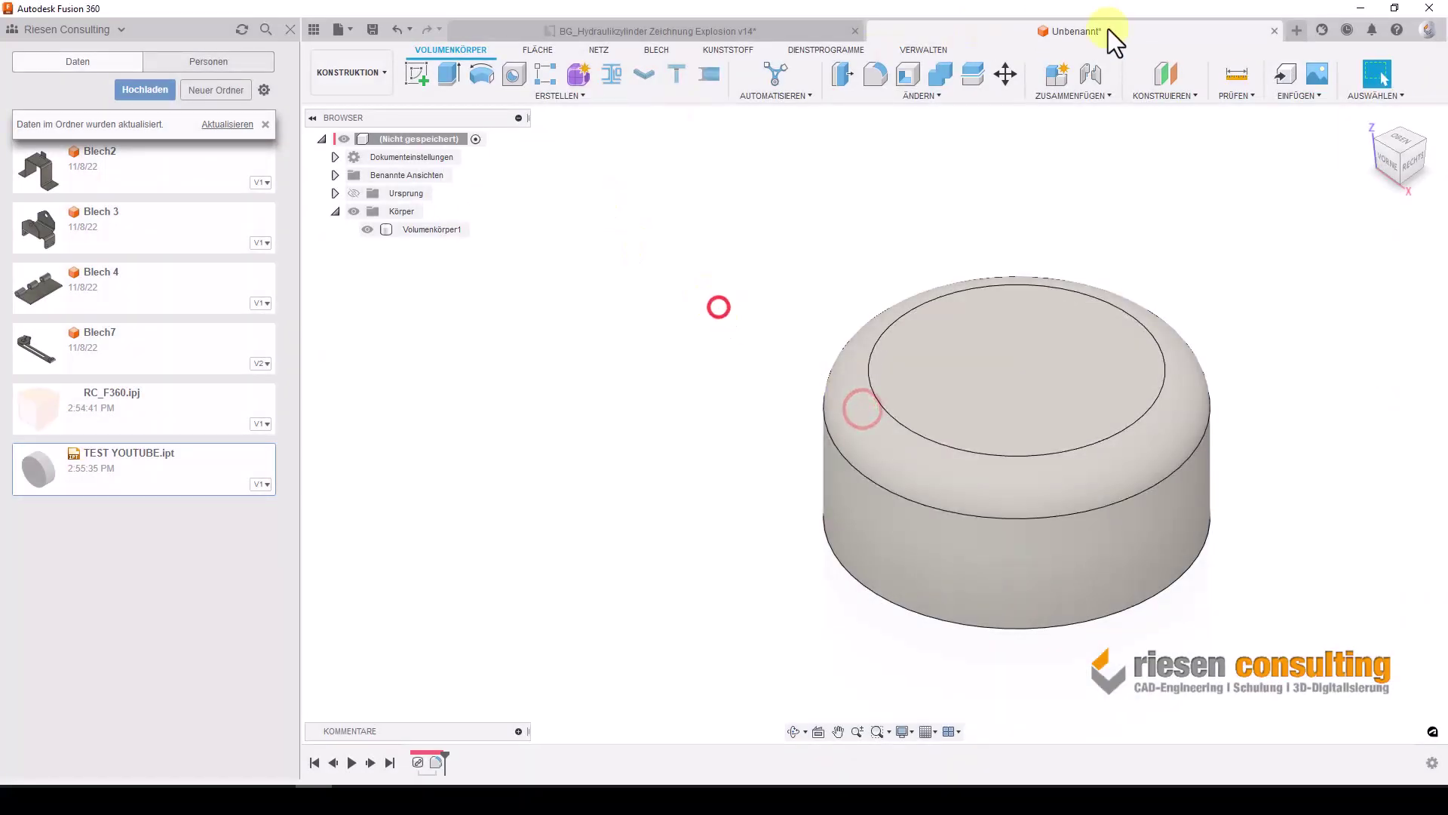
left_click(1274, 31)
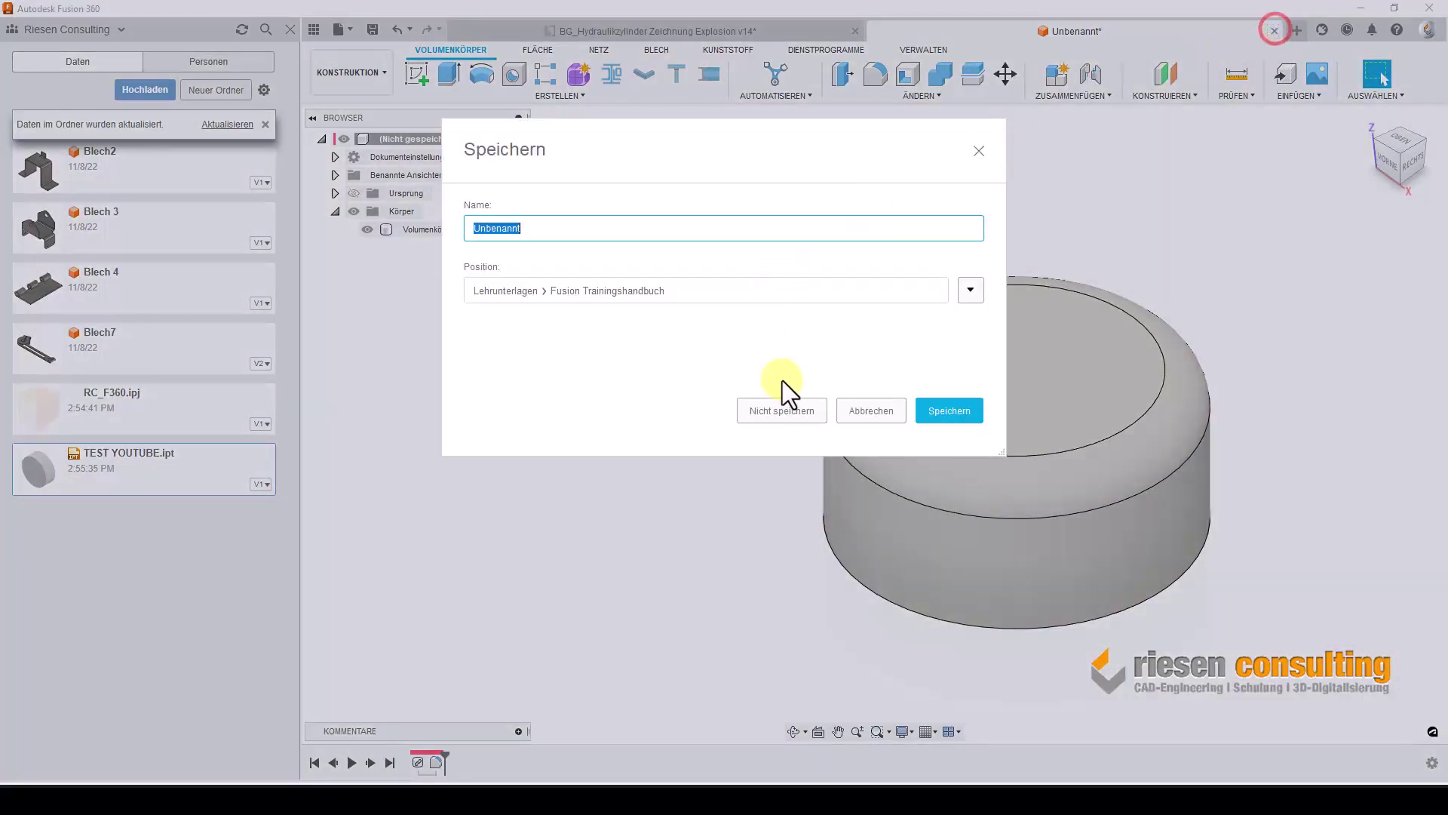
left_click(792, 409)
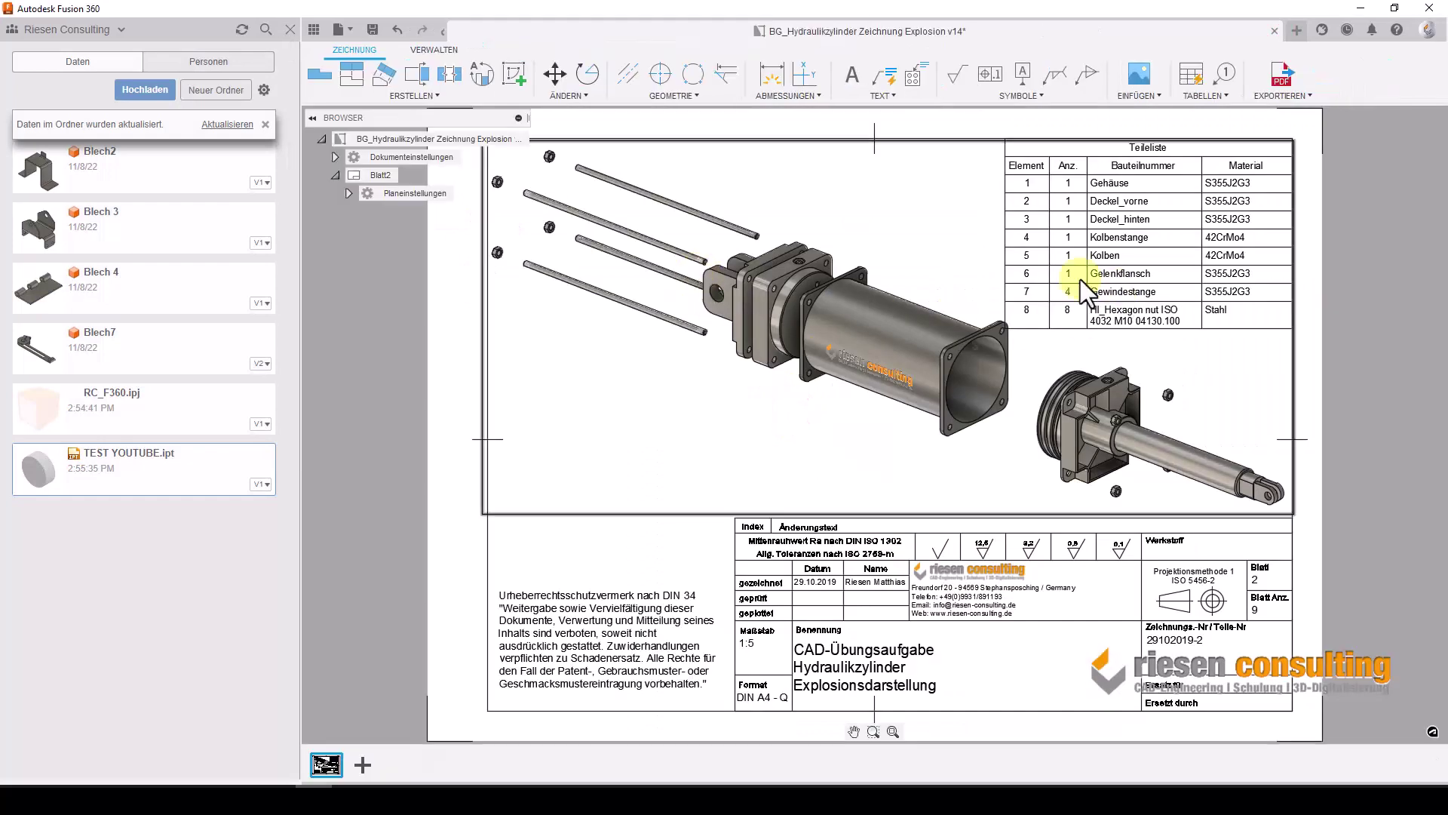